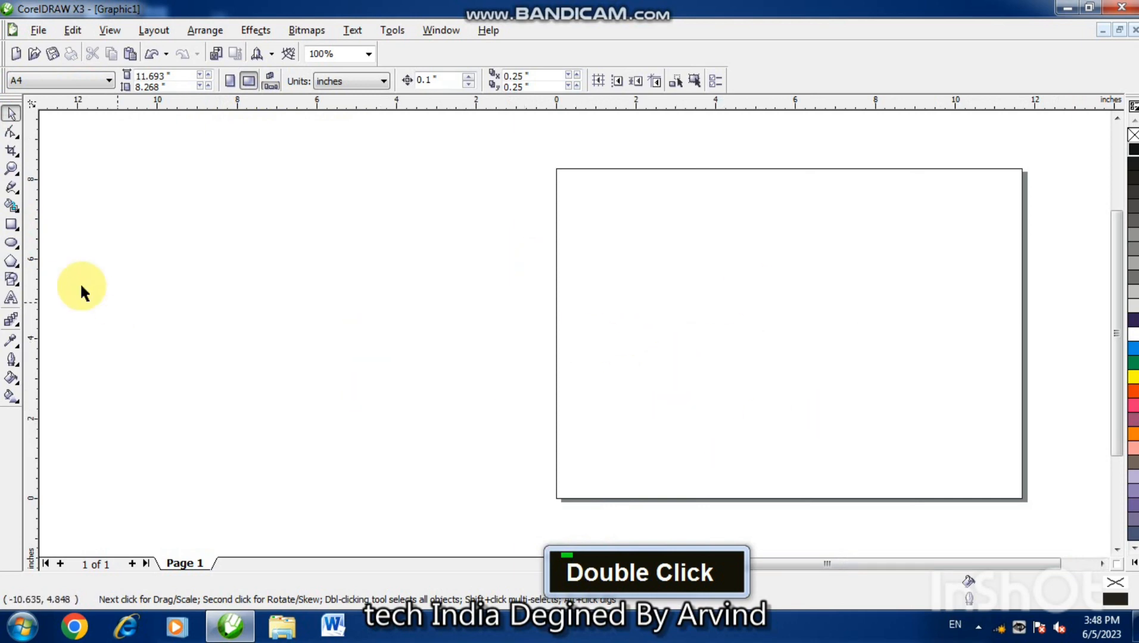
# Draw a circle about 6.47 inches in diameter in the empty area left of the page
pyautogui.click(11, 243)
pyautogui.moveTo(235, 220); pyautogui.dragTo(492, 468)
pyautogui.click(11, 114)
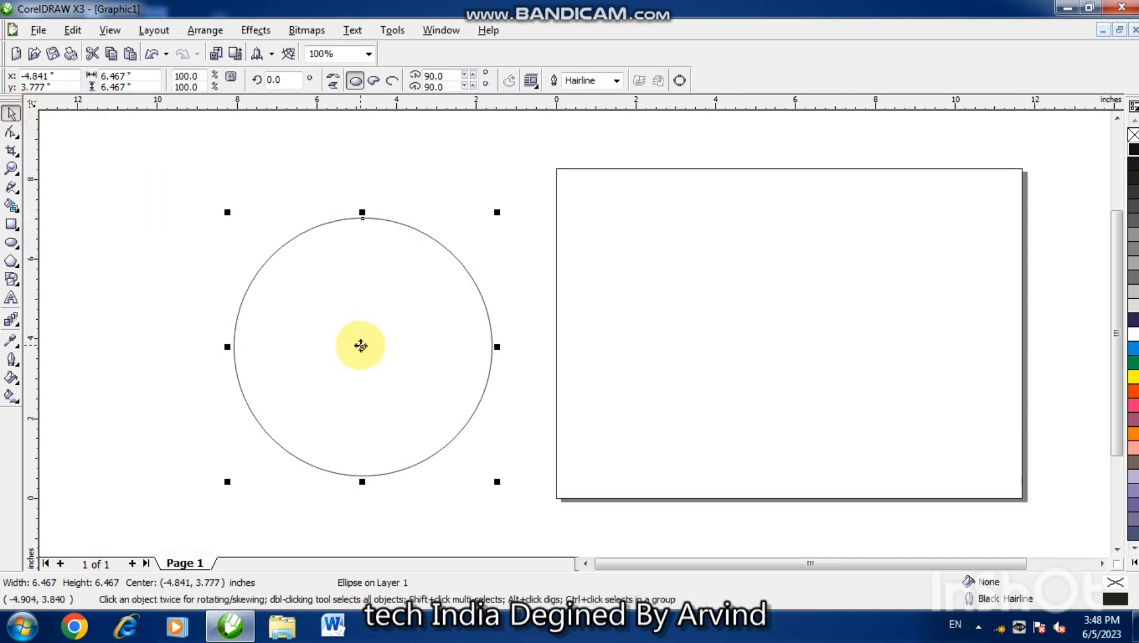
pyautogui.moveTo(361, 346); pyautogui.dragTo(374, 320)
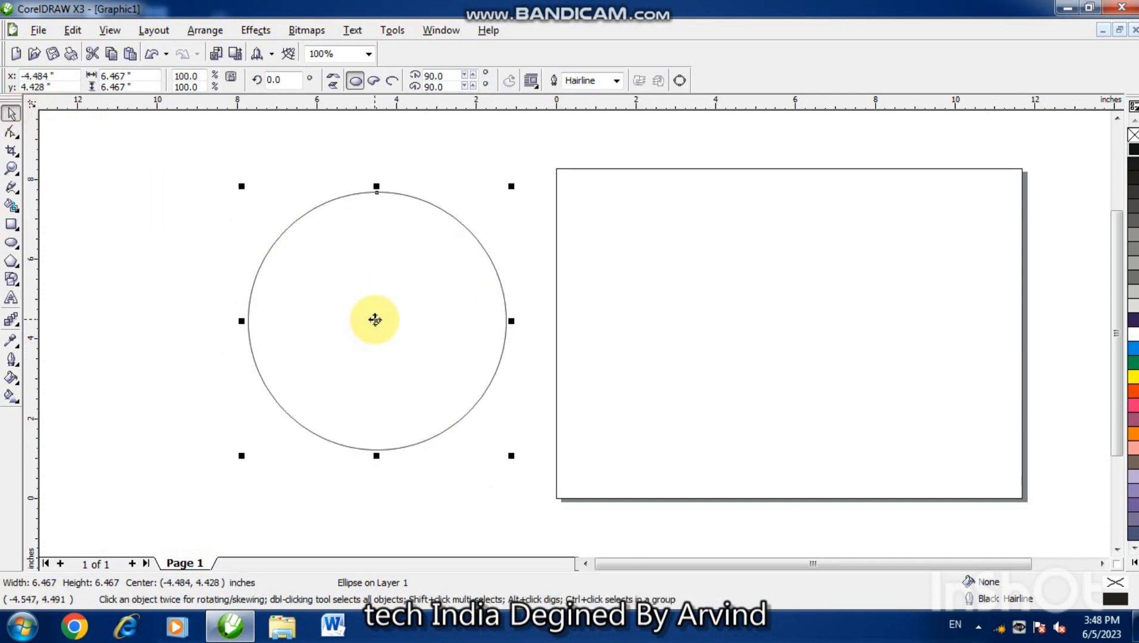
# Duplicate the circle and shrink the copy concentrically to about 4.66 inches in diameter
pyautogui.press('KP_Add')
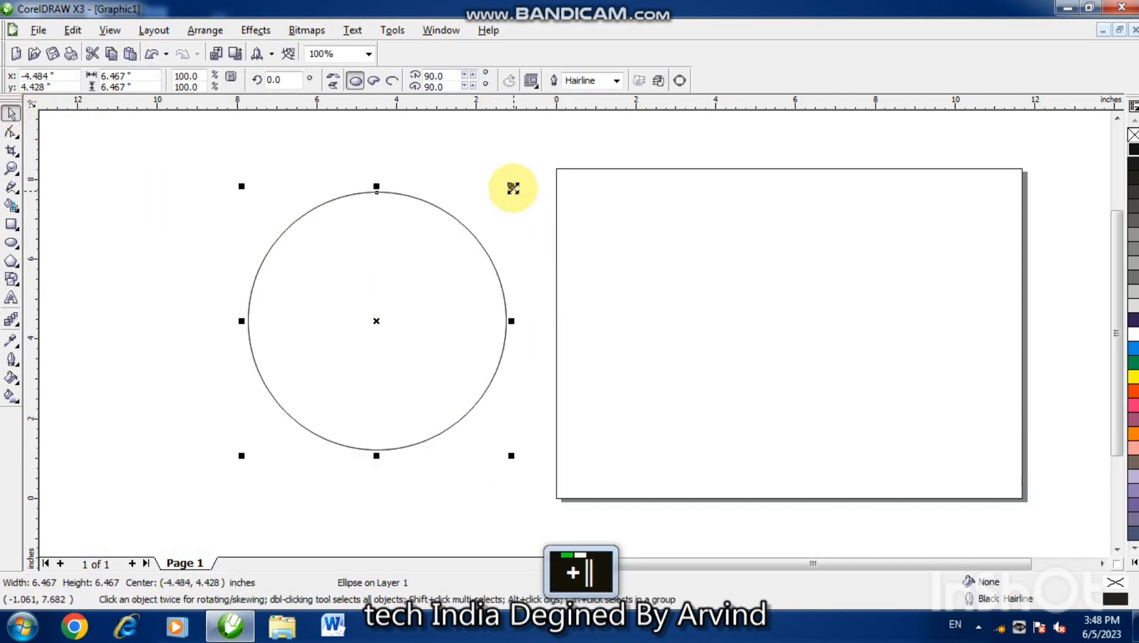
pyautogui.moveTo(512, 189); pyautogui.dragTo(494, 225)
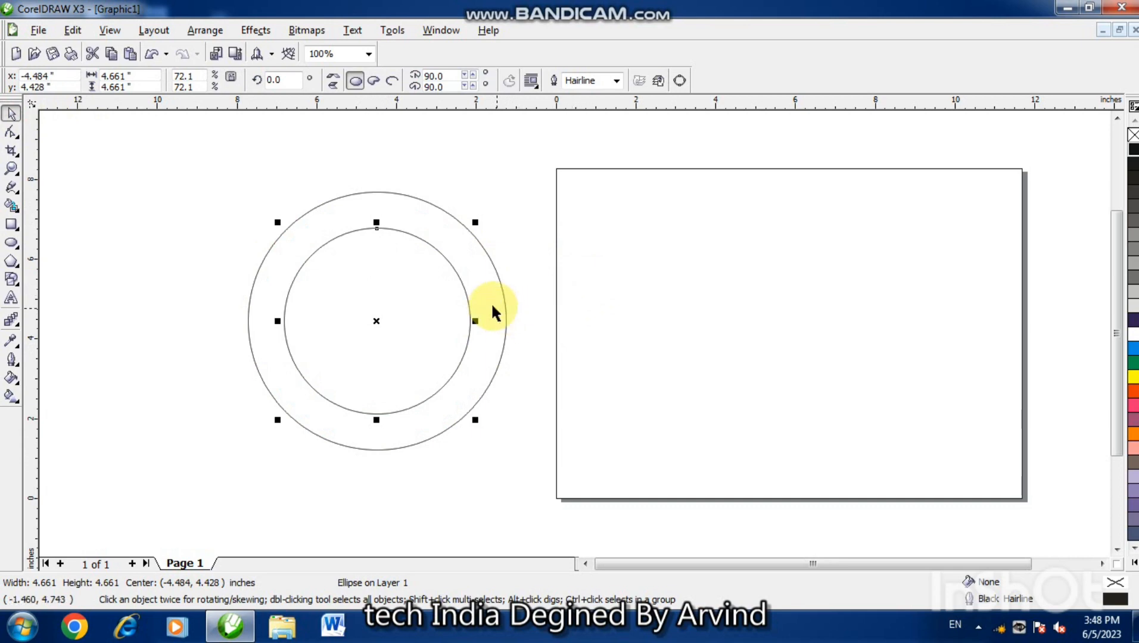
pyautogui.click(498, 277)
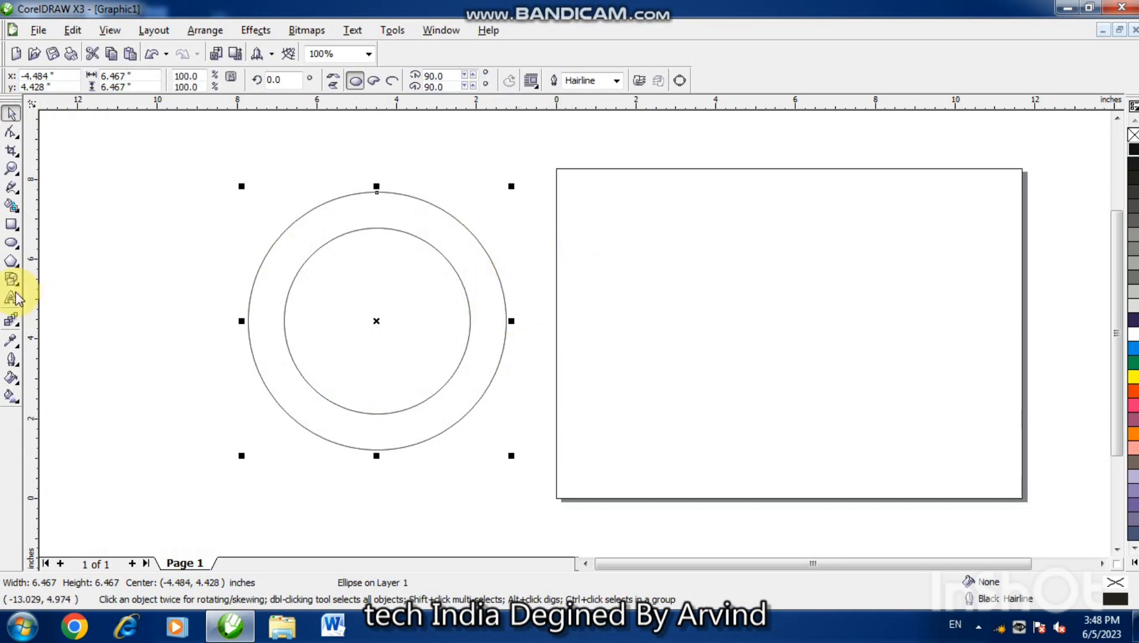
# Draw a horizontal line about 8.83 inches long across both circles and align it vertically to the outer circle's centre
pyautogui.click(12, 189)
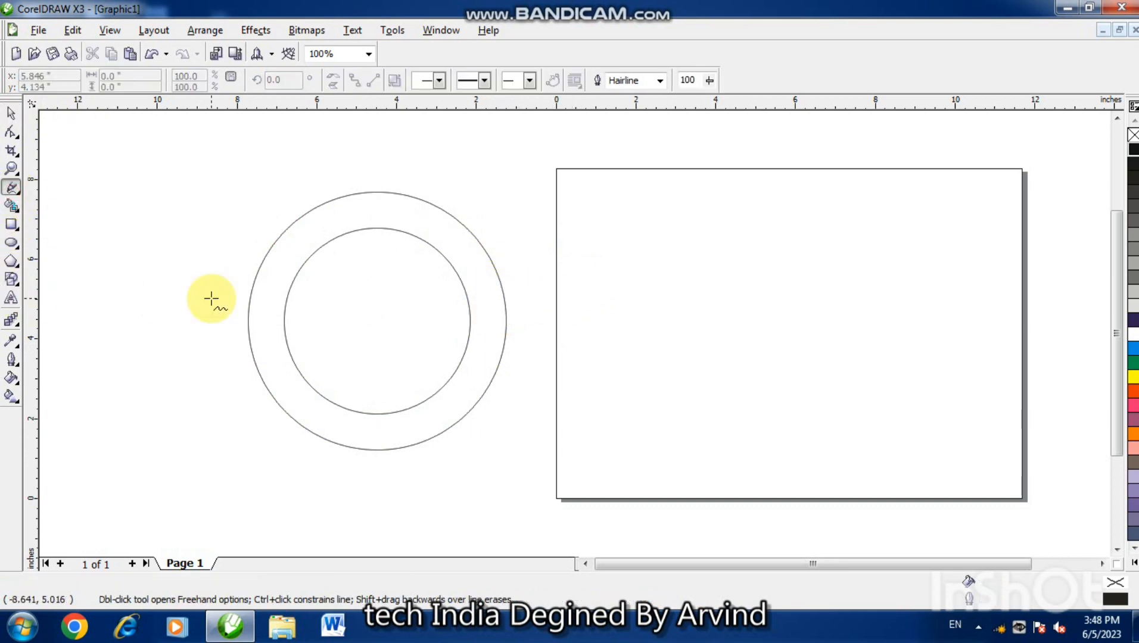
pyautogui.click(209, 298)
pyautogui.keyDown('ctrl'); pyautogui.click(563, 318); pyautogui.keyUp('ctrl')
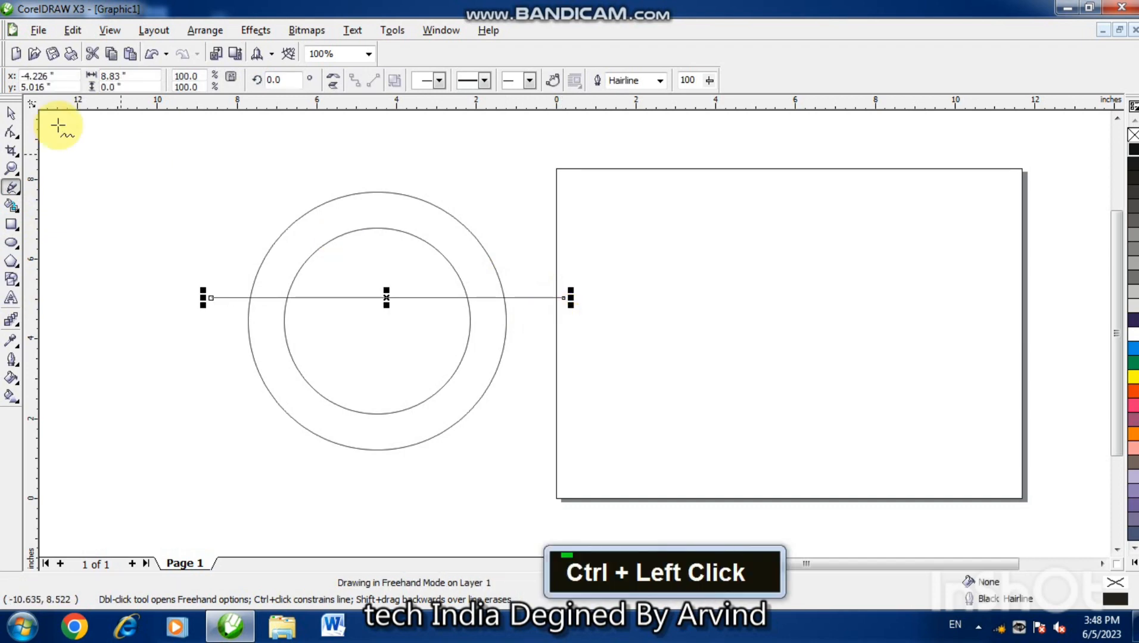
pyautogui.click(11, 113)
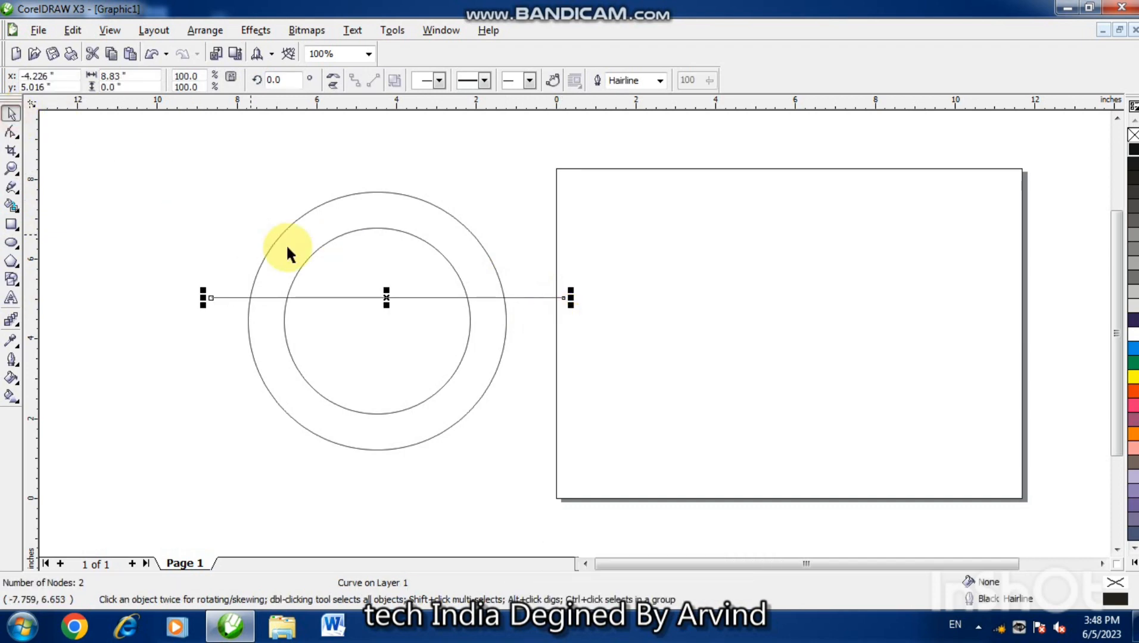
pyautogui.keyDown('shift'); pyautogui.click(254, 272); pyautogui.keyUp('shift')
pyautogui.press('e')
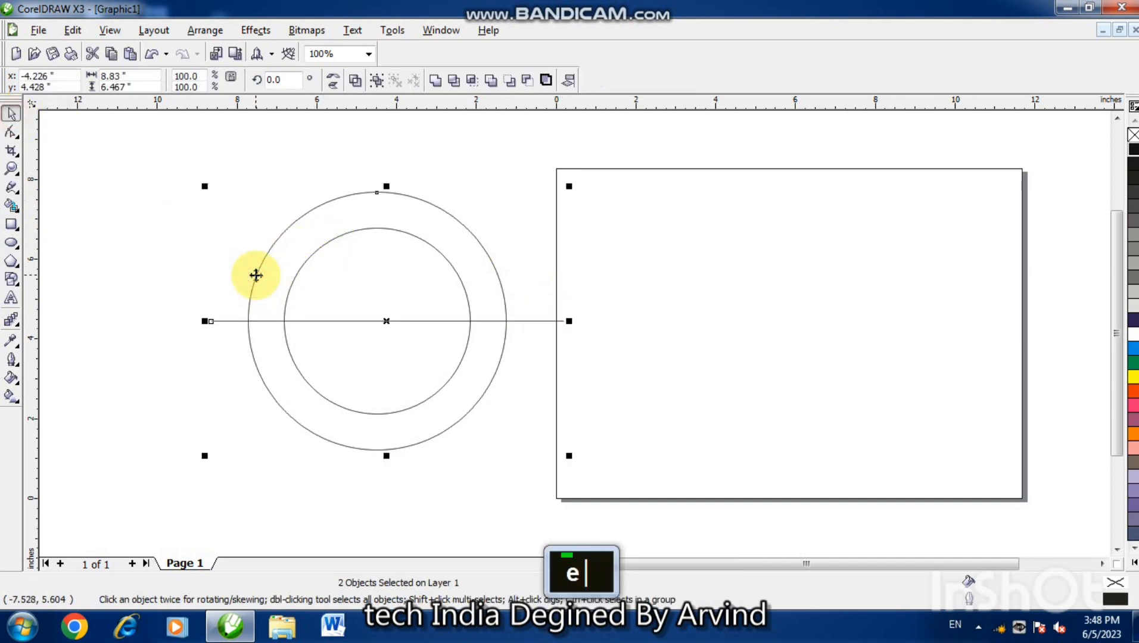
pyautogui.click(117, 355)
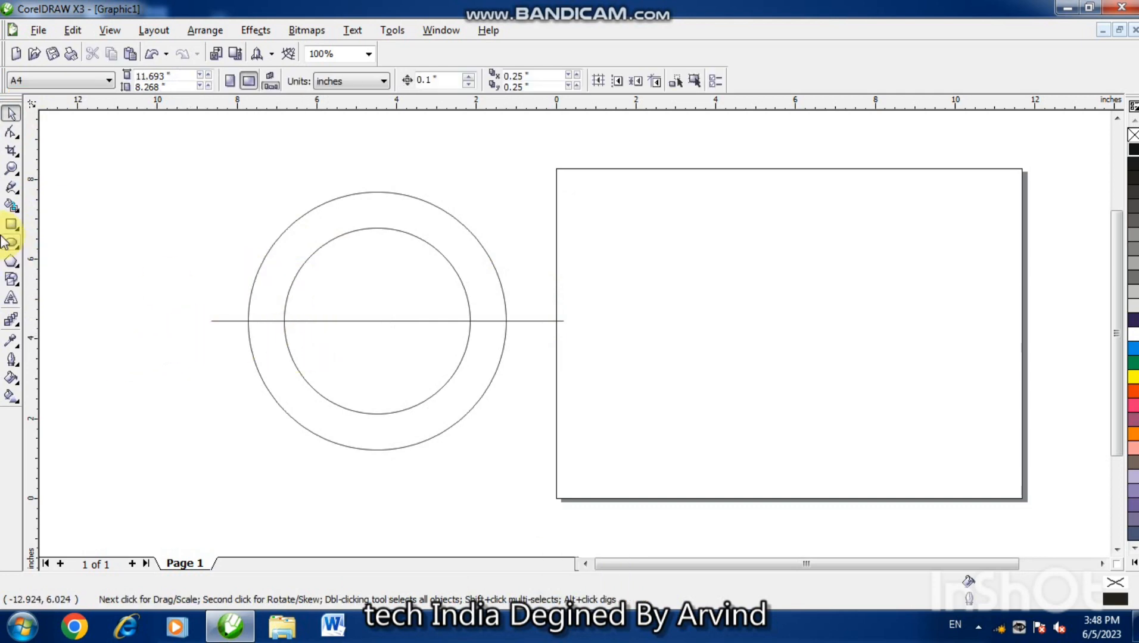
# Fill the upper and lower halves of the ring between the circles with black using the Smart Fill tool
pyautogui.click(11, 205)
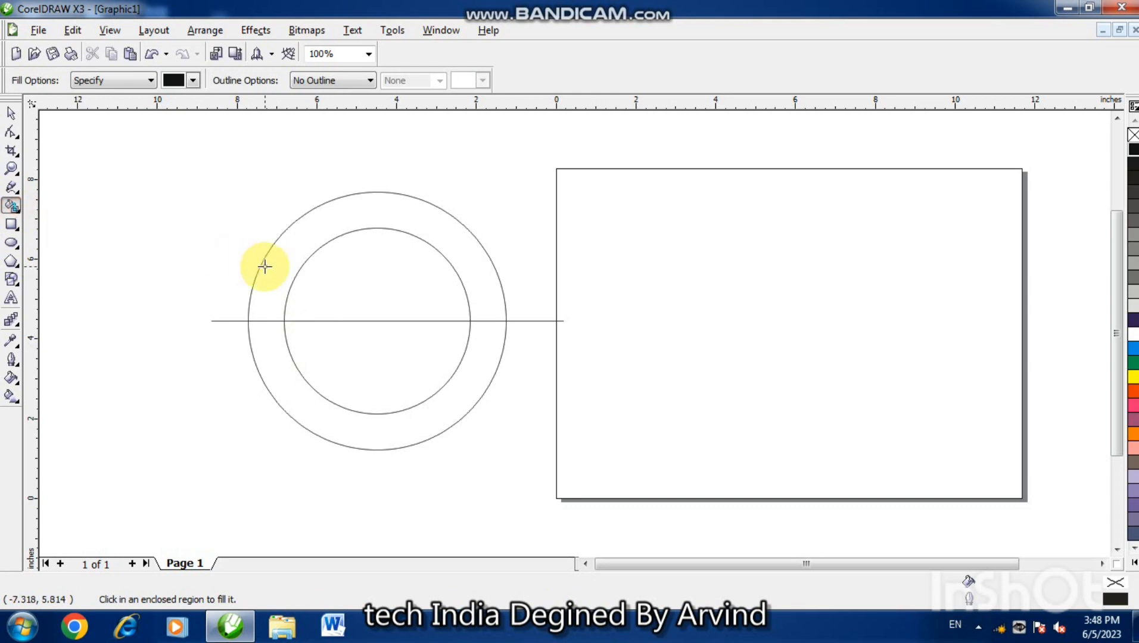
pyautogui.click(267, 265)
pyautogui.click(285, 378)
pyautogui.click(11, 113)
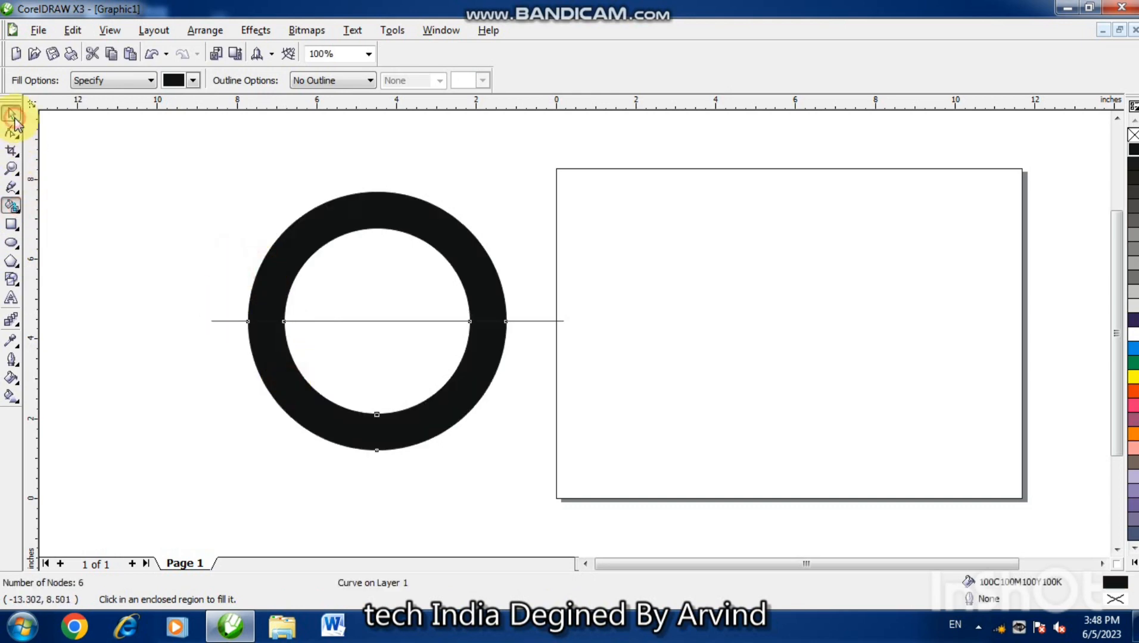
# Recolour the upper half of the ring brown with a uniform fill of C56 M97 Y96 K16
pyautogui.click(314, 225)
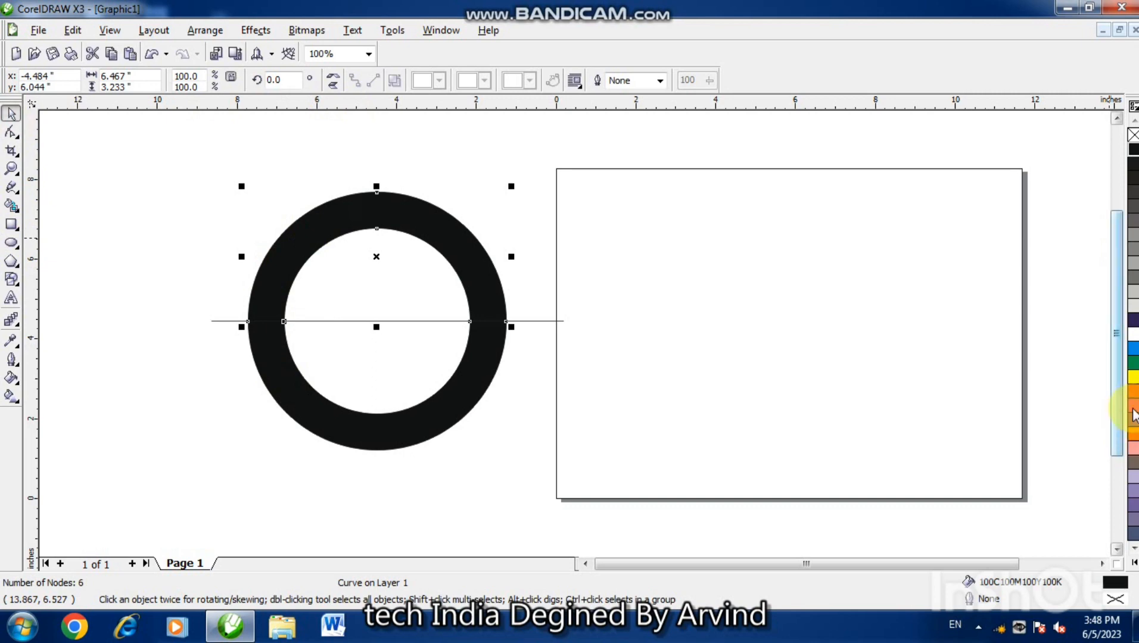
pyautogui.click(1134, 390)
pyautogui.doubleClick(1120, 581)
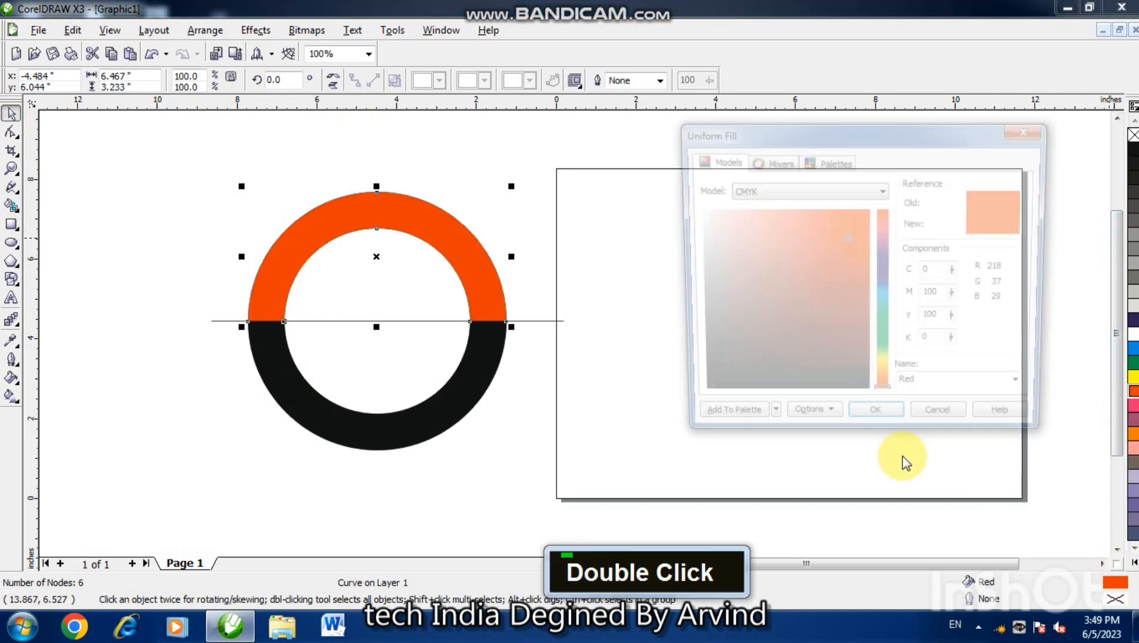
pyautogui.moveTo(850, 357); pyautogui.dragTo(879, 346)
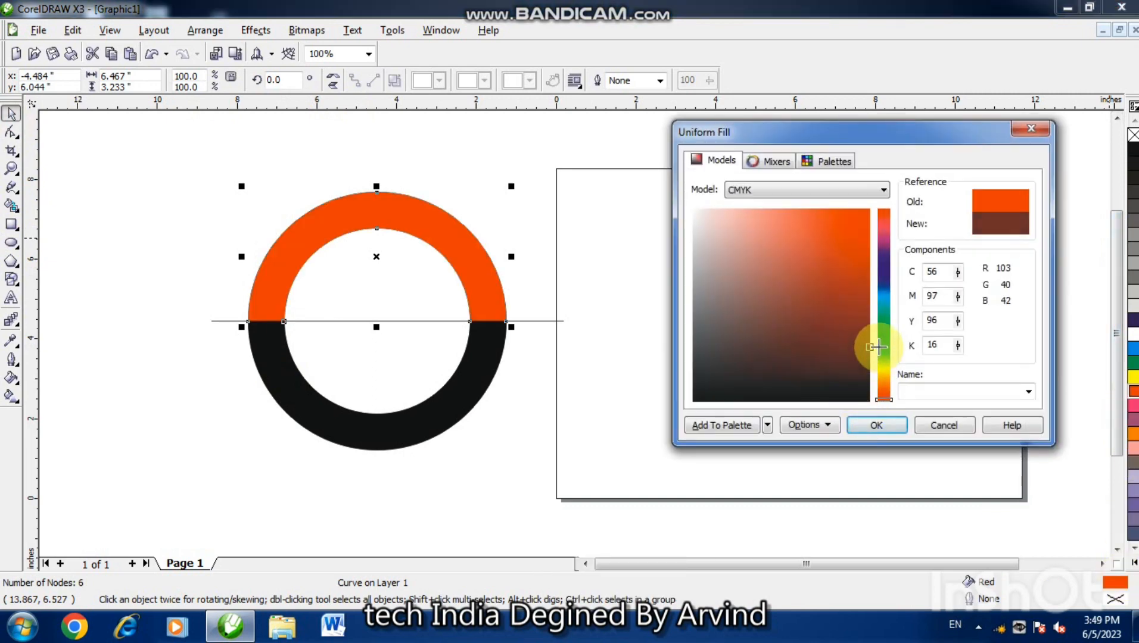
pyautogui.click(877, 425)
# Recolour the lower half of the ring golden yellow with a uniform fill of C1 M16 Y96 K0
pyautogui.click(477, 470)
pyautogui.doubleClick(456, 423)
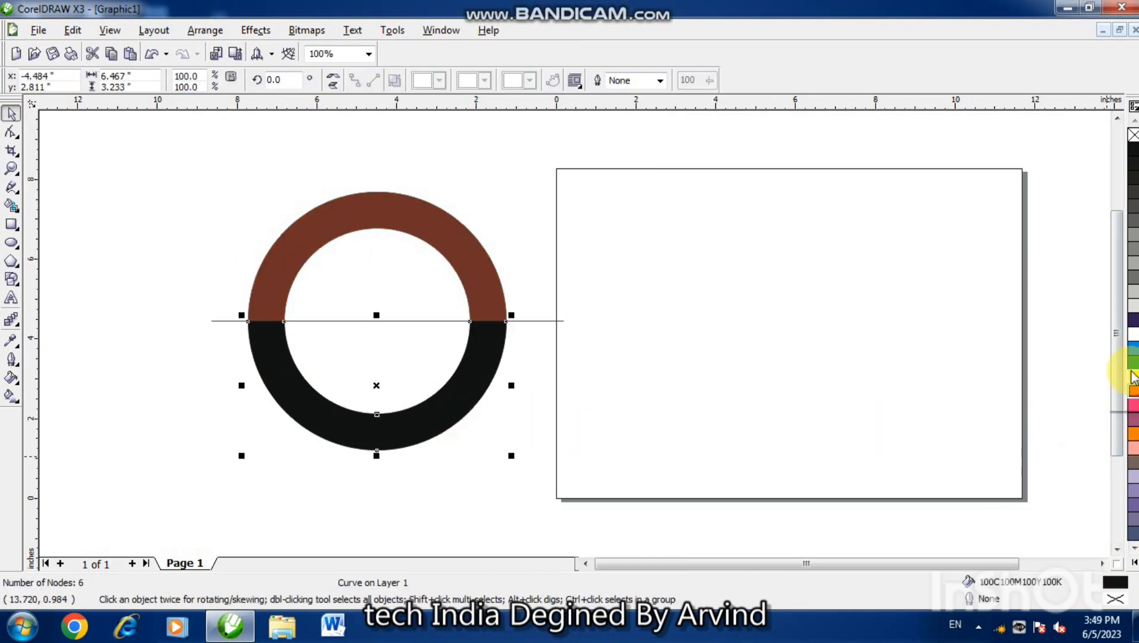
pyautogui.click(1134, 376)
pyautogui.doubleClick(1109, 581)
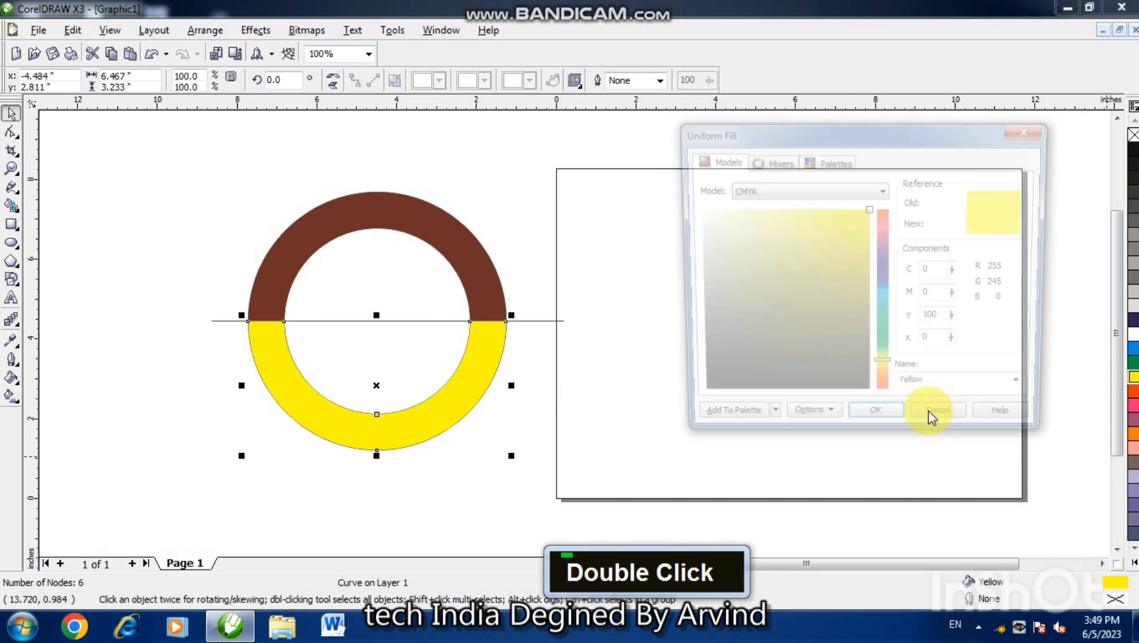
pyautogui.moveTo(828, 267); pyautogui.dragTo(879, 231)
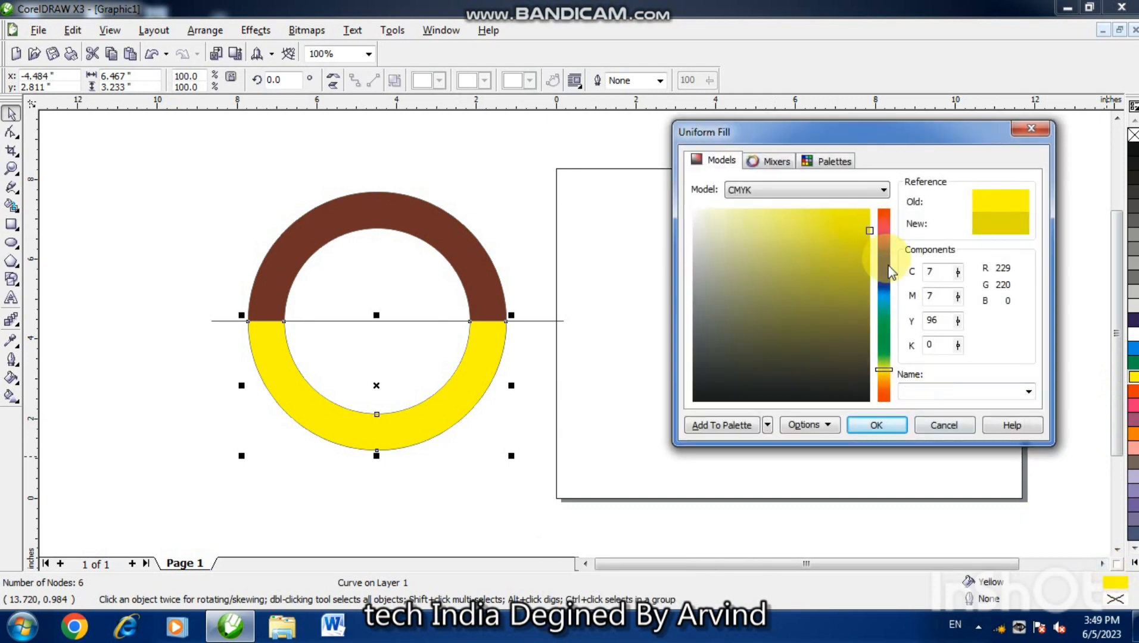
pyautogui.moveTo(885, 373); pyautogui.dragTo(885, 376)
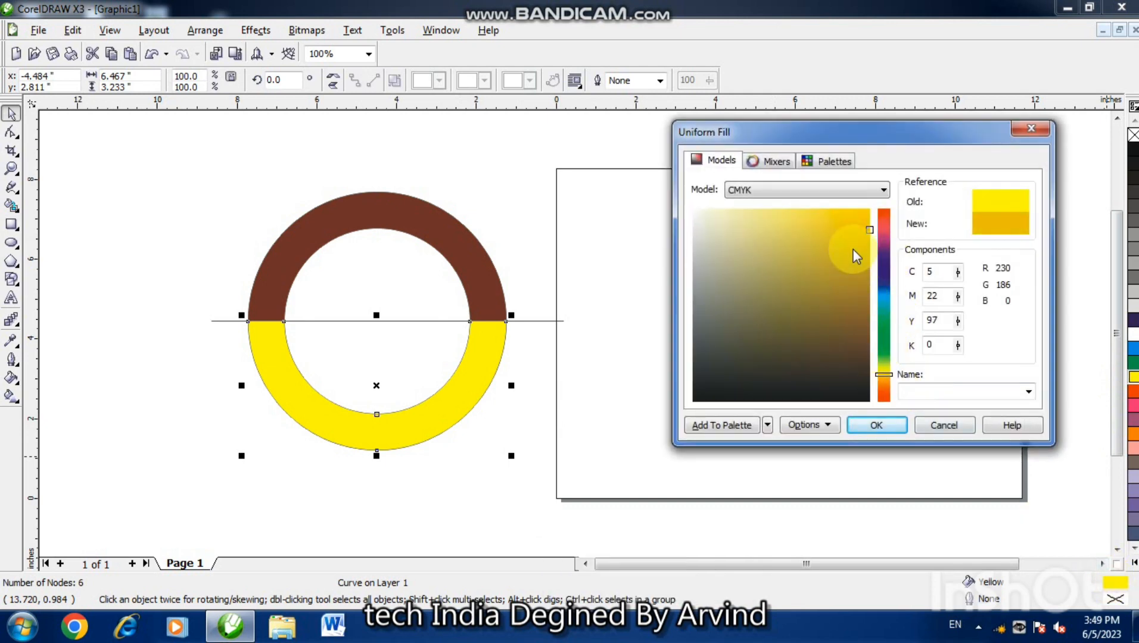
pyautogui.moveTo(867, 226); pyautogui.dragTo(868, 199)
pyautogui.click(863, 425)
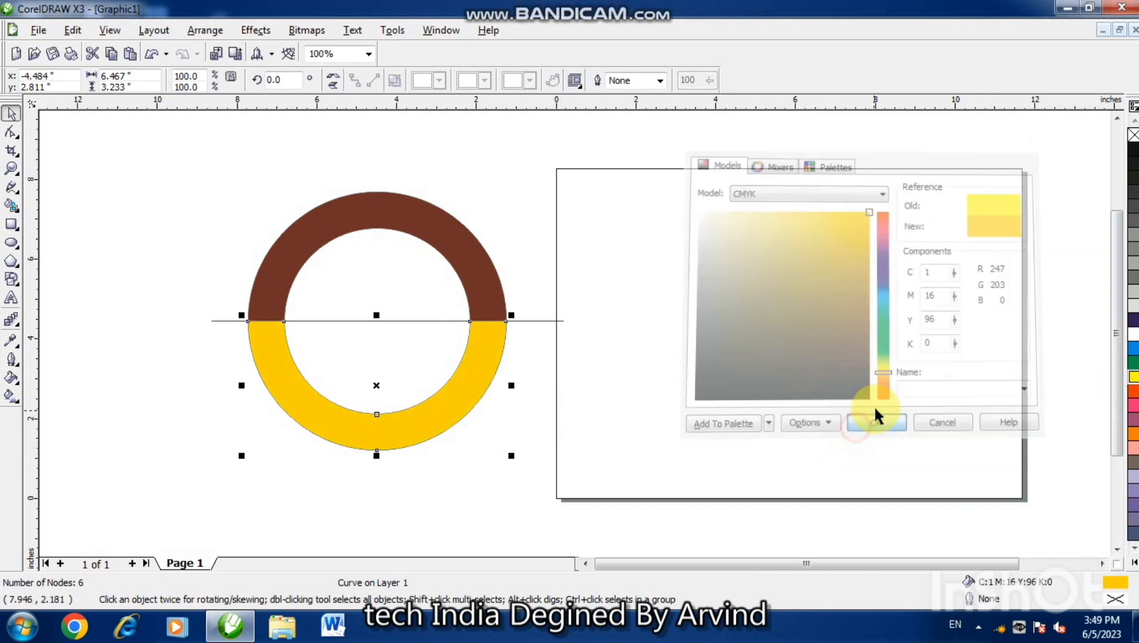
# Delete the horizontal dividing line and move both coloured ring halves together onto the page
pyautogui.click(531, 321)
pyautogui.press('Delete')
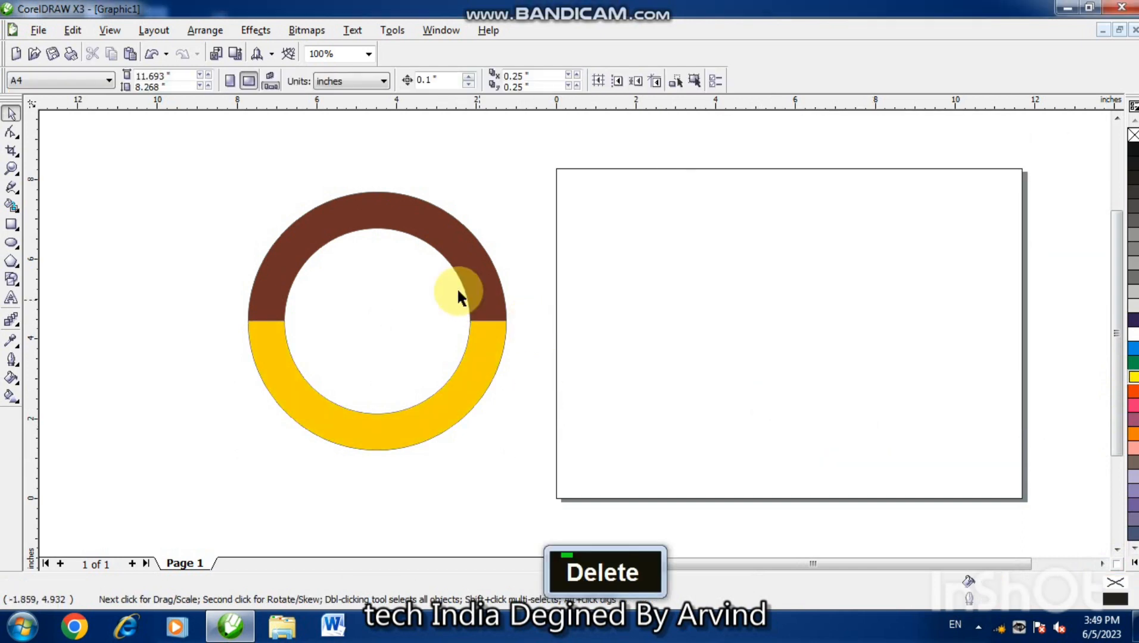
pyautogui.click(297, 287)
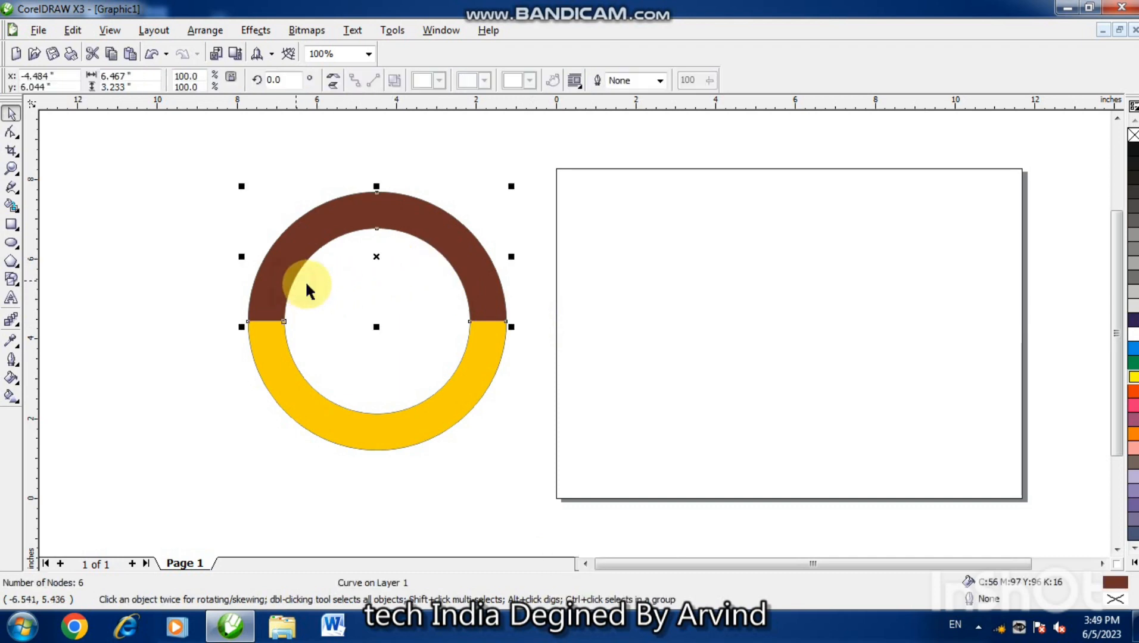
pyautogui.click(482, 204)
pyautogui.click(456, 265)
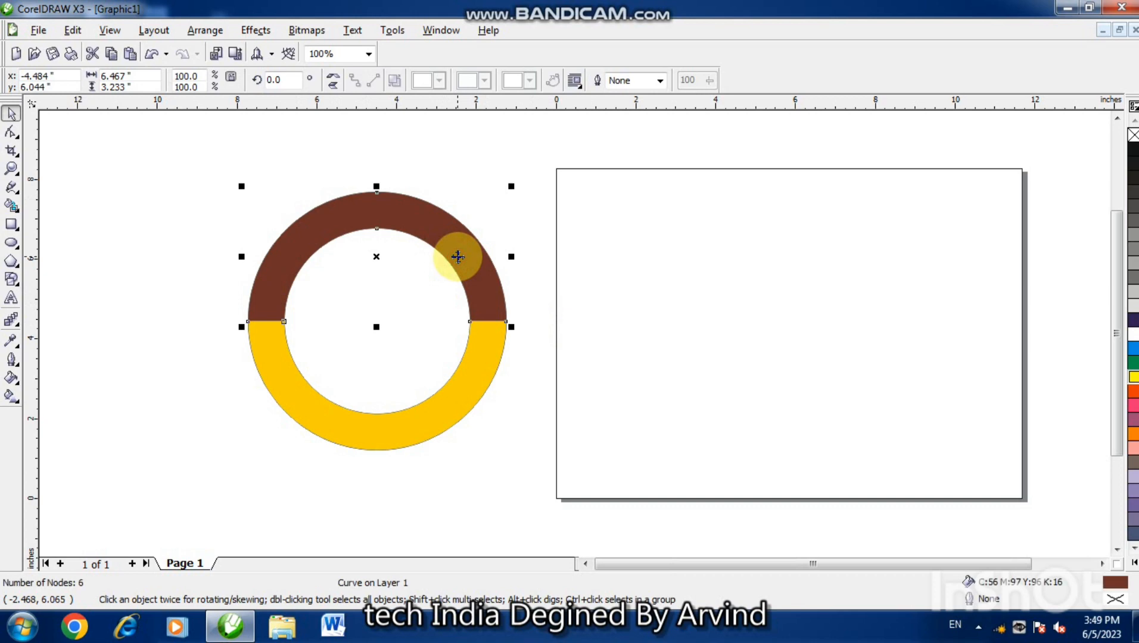
pyautogui.keyDown('shift'); pyautogui.click(411, 430); pyautogui.keyUp('shift')
pyautogui.moveTo(413, 430); pyautogui.dragTo(742, 437)
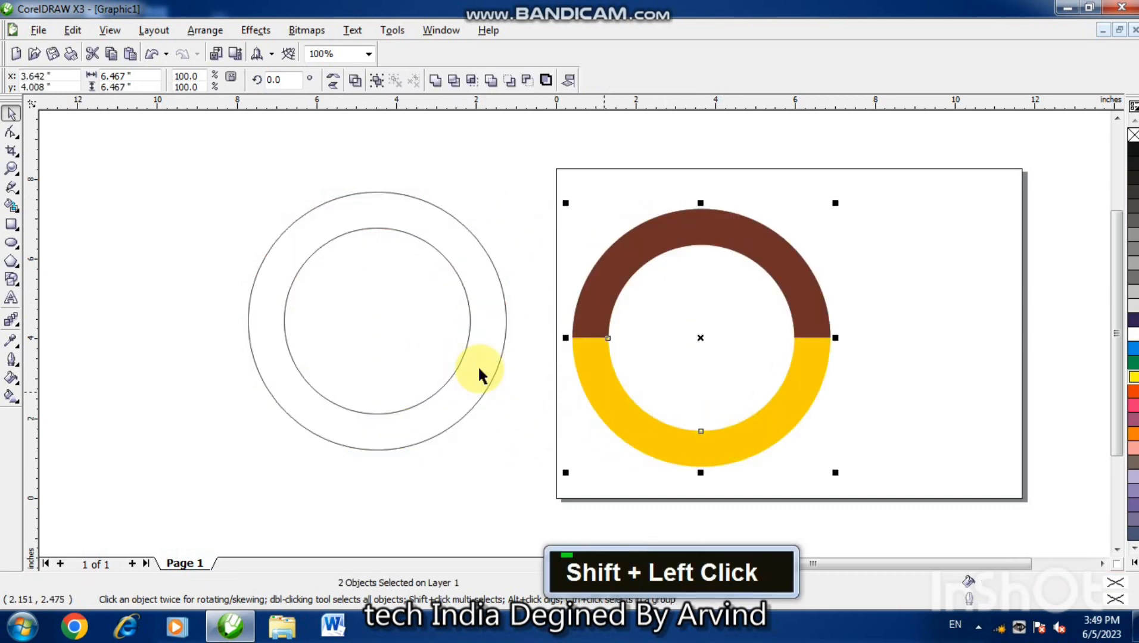
# Delete the leftover inner circle outline and shrink the outer circle concentrically to about 6.26 inches
pyautogui.click(460, 280)
pyautogui.press('Delete')
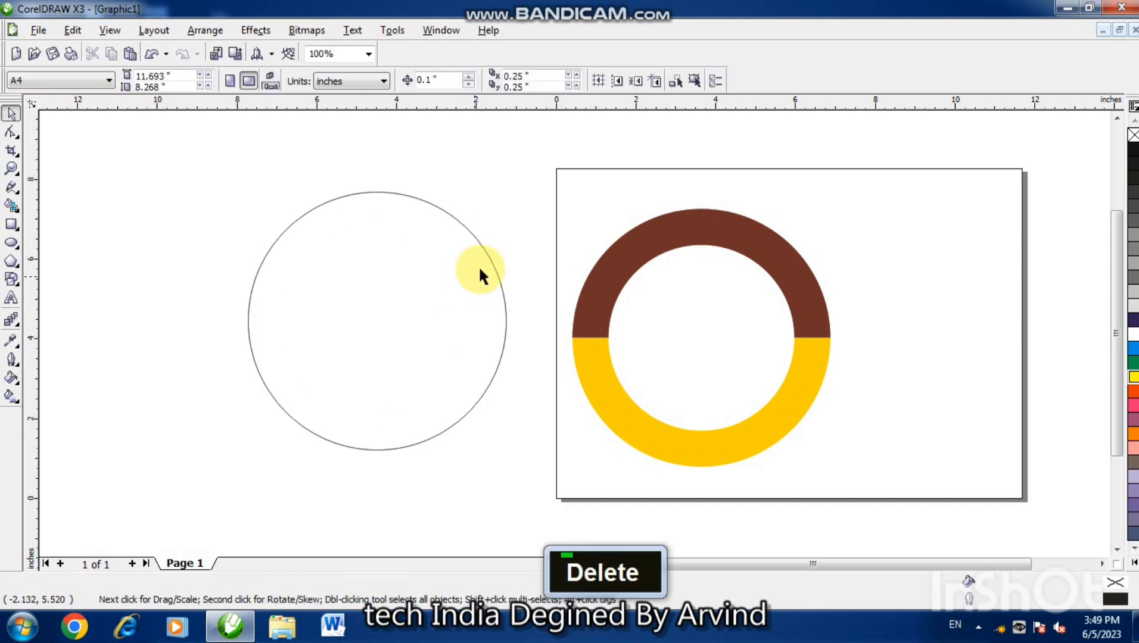
pyautogui.click(488, 258)
pyautogui.moveTo(514, 187); pyautogui.dragTo(510, 192)
# Group the brown and yellow ring halves and move the remaining circle outline over the ring
pyautogui.moveTo(533, 155); pyautogui.dragTo(872, 520)
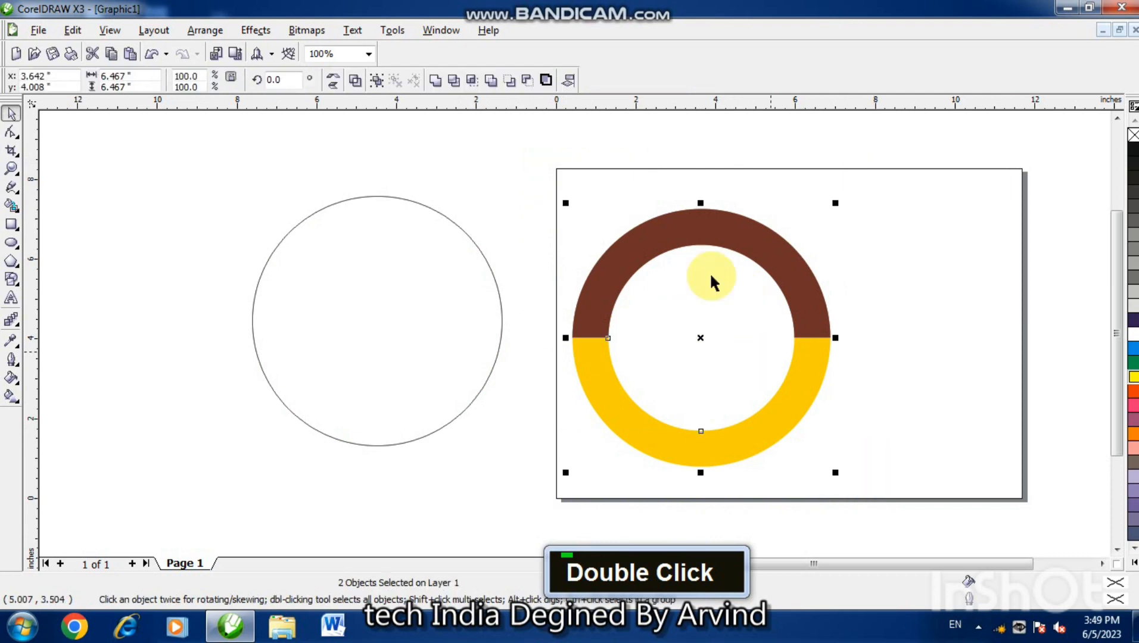
pyautogui.click(376, 81)
pyautogui.moveTo(444, 219); pyautogui.dragTo(771, 237)
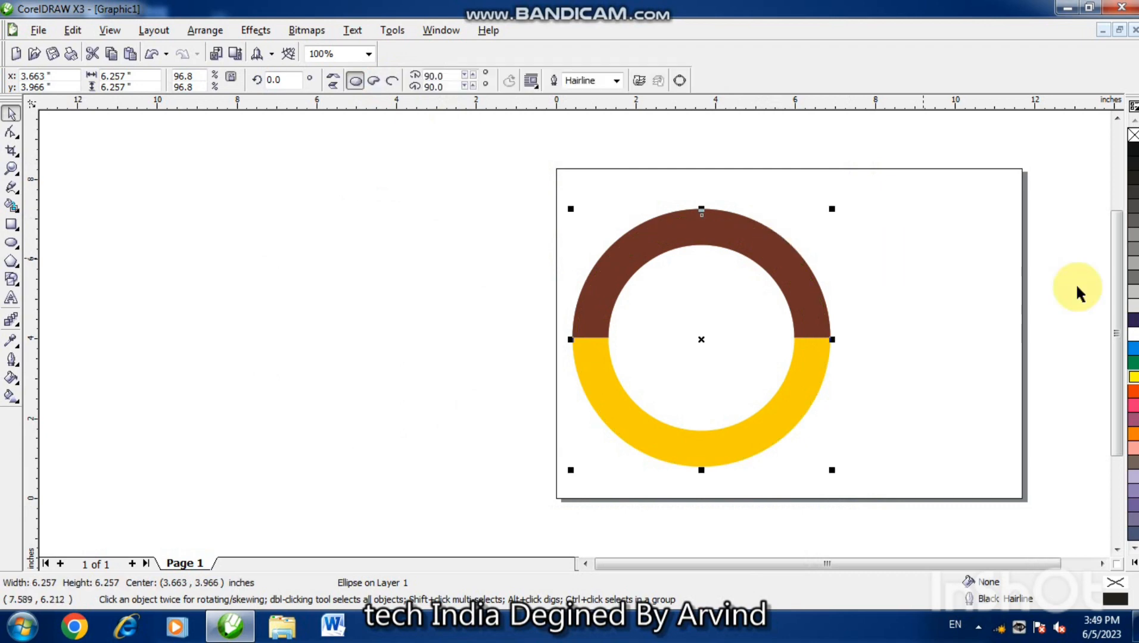
# Give the circle a white 4.0 pt outline and bring it to the front of the ring
pyautogui.rightClick(1133, 334)
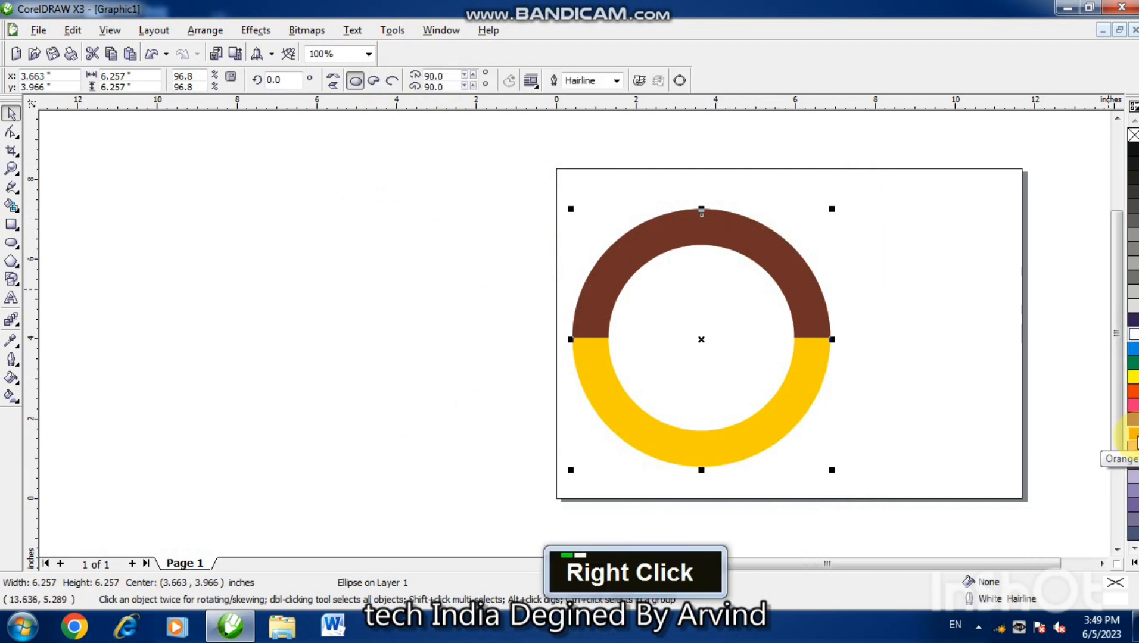
pyautogui.hotkey('shift', 'pageup')
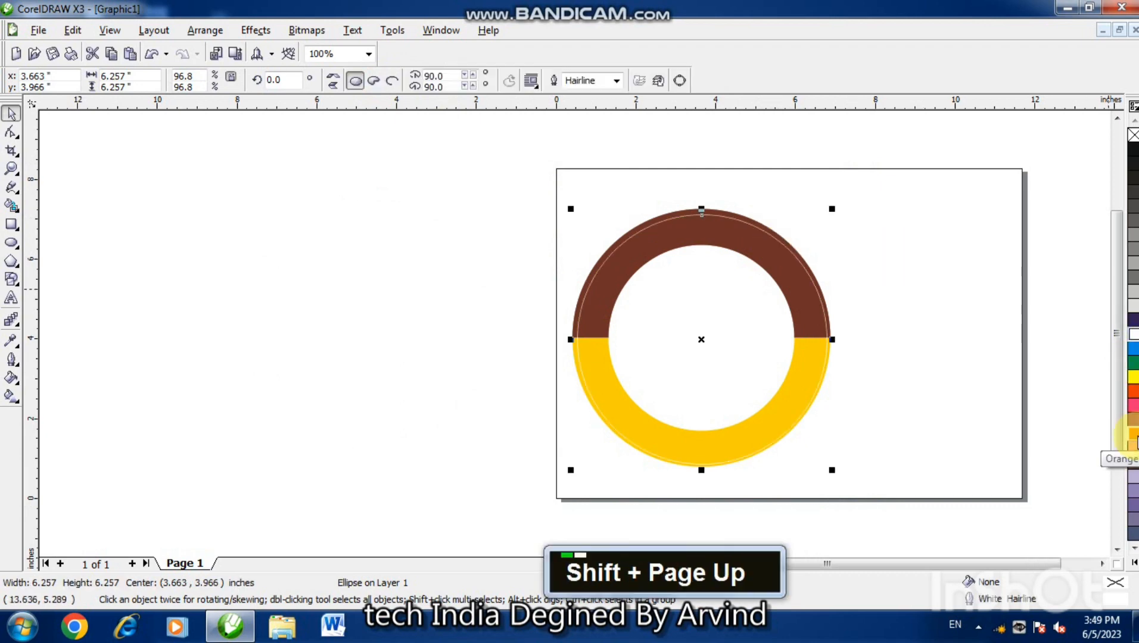
pyautogui.click(616, 80)
pyautogui.click(597, 140)
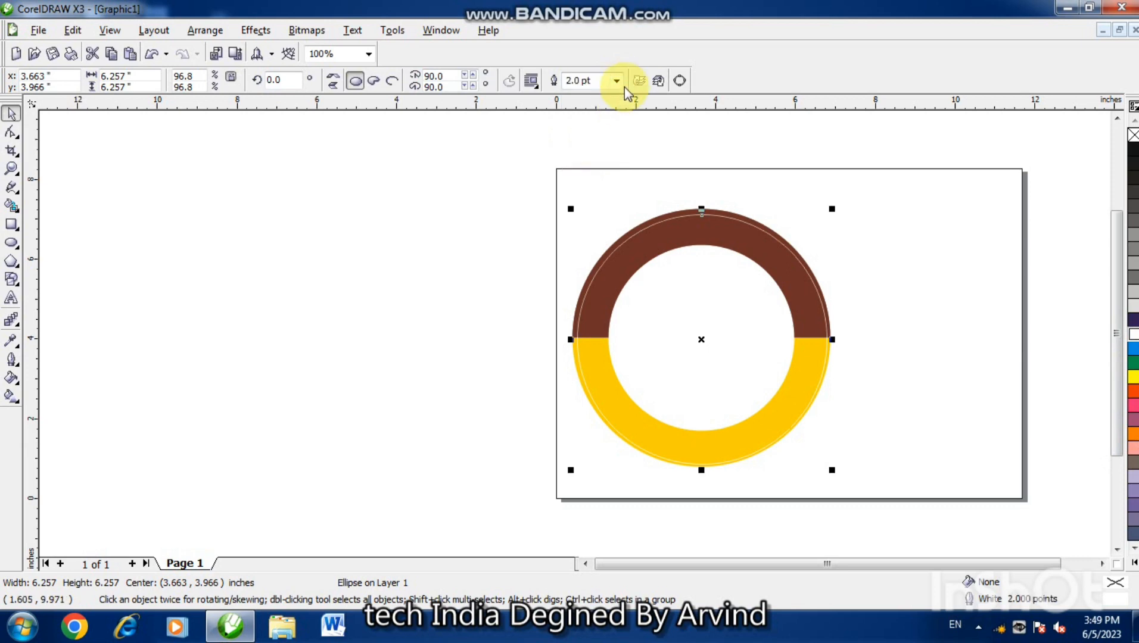
pyautogui.click(618, 79)
pyautogui.click(597, 150)
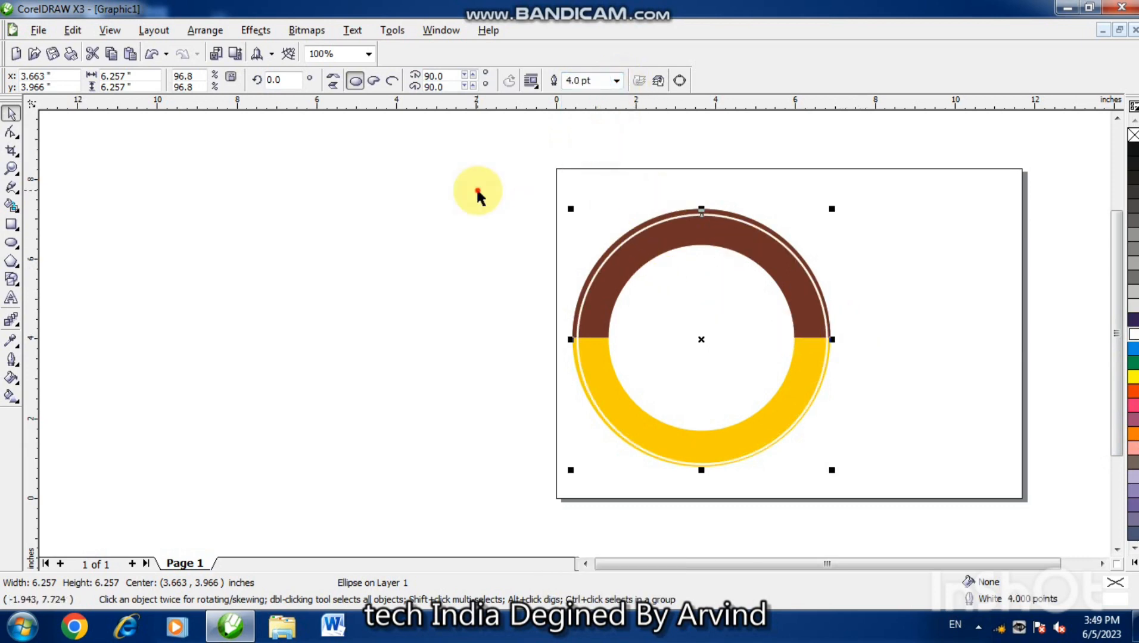
# Align the white circle and the ring group on their horizontal and vertical centres
pyautogui.moveTo(473, 168); pyautogui.dragTo(876, 502)
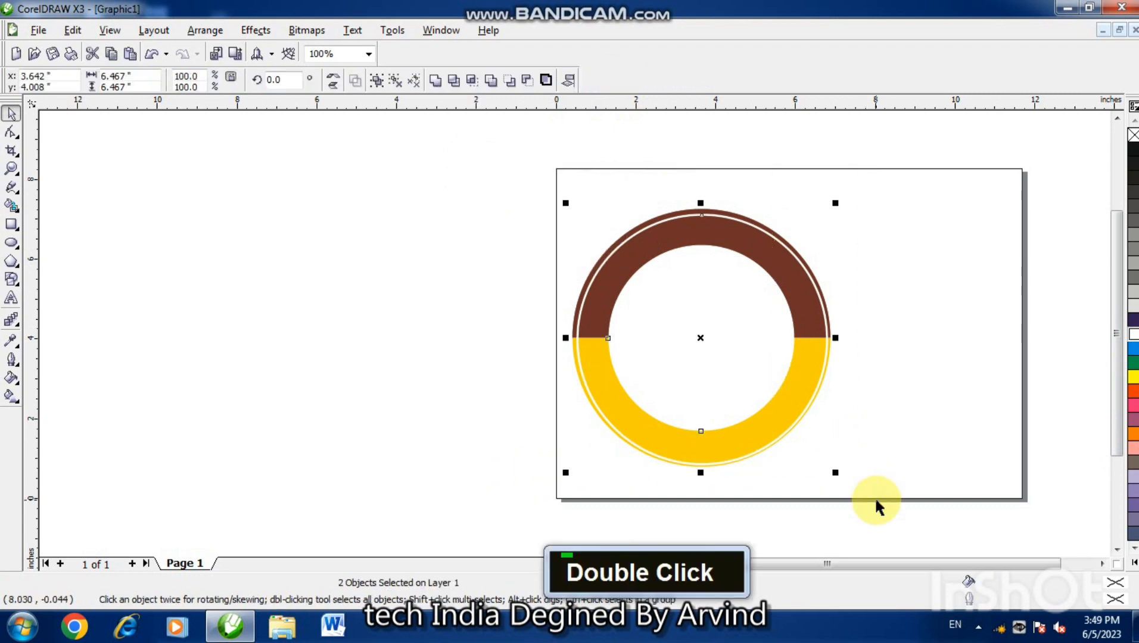
pyautogui.press('c')
pyautogui.press('e')
pyautogui.click(387, 280)
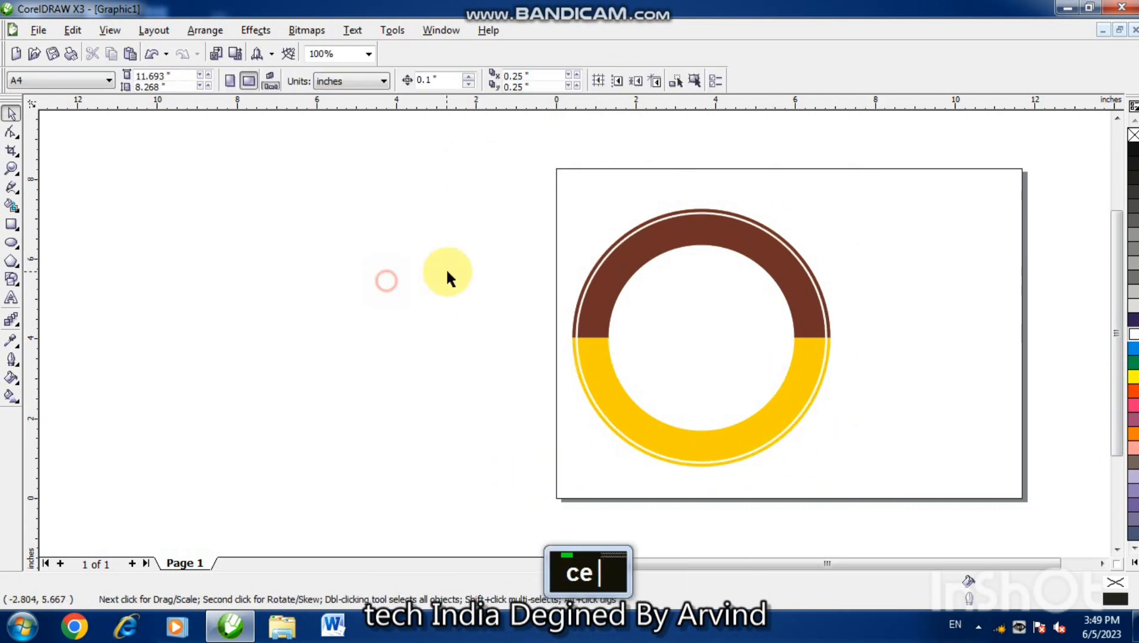
# Create a concentric copy of the white circle, about 4.87 inches in diameter, just outside the ring's inner edge
pyautogui.press('F2')
pyautogui.moveTo(881, 197); pyautogui.dragTo(554, 412)
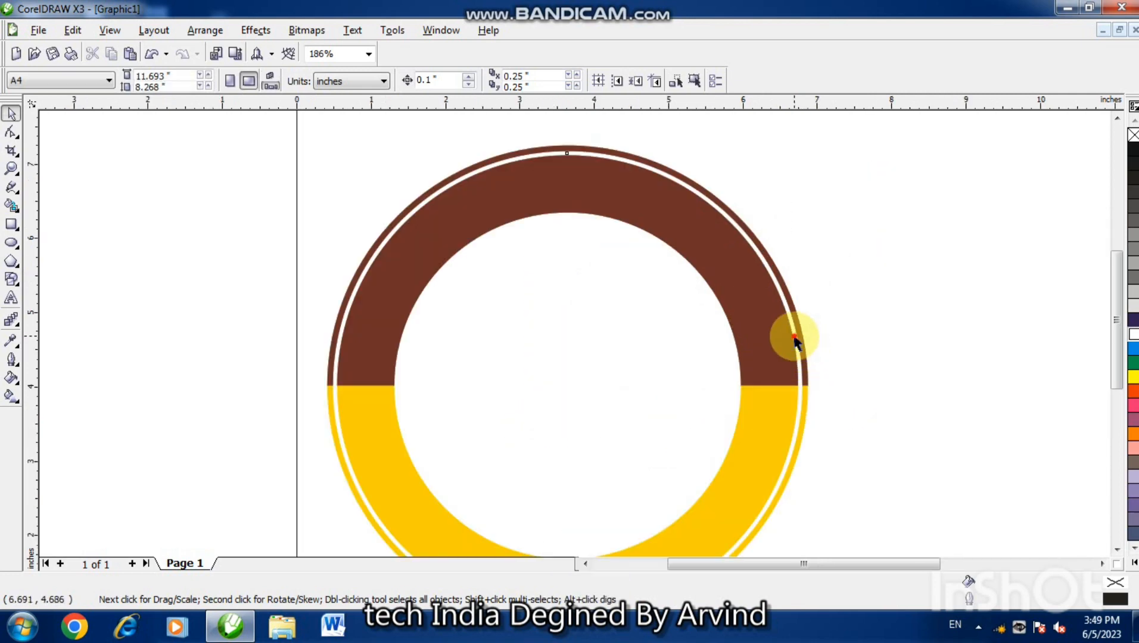
pyautogui.click(795, 338)
pyautogui.moveTo(805, 148); pyautogui.dragTo(763, 201)
pyautogui.keyDown('shift'); pyautogui.rightClick(763, 201); pyautogui.keyUp('shift')
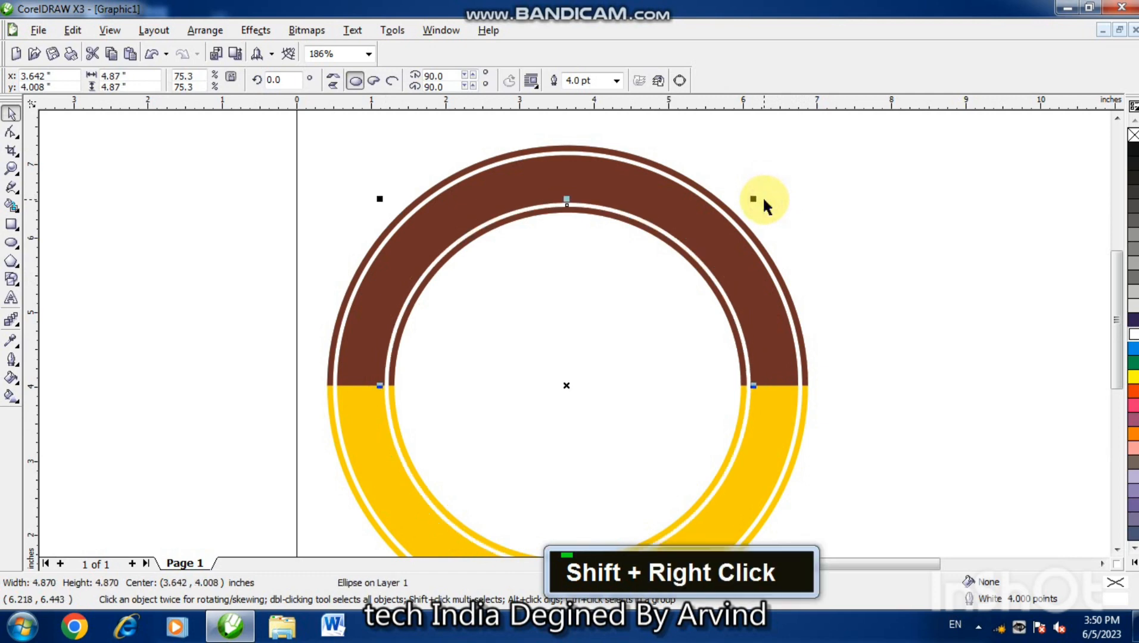
# Draw a five-pointed star about 1.83 by 1.74 inches on the pasteboard beside the ring
pyautogui.press('F4')
pyautogui.click(262, 248)
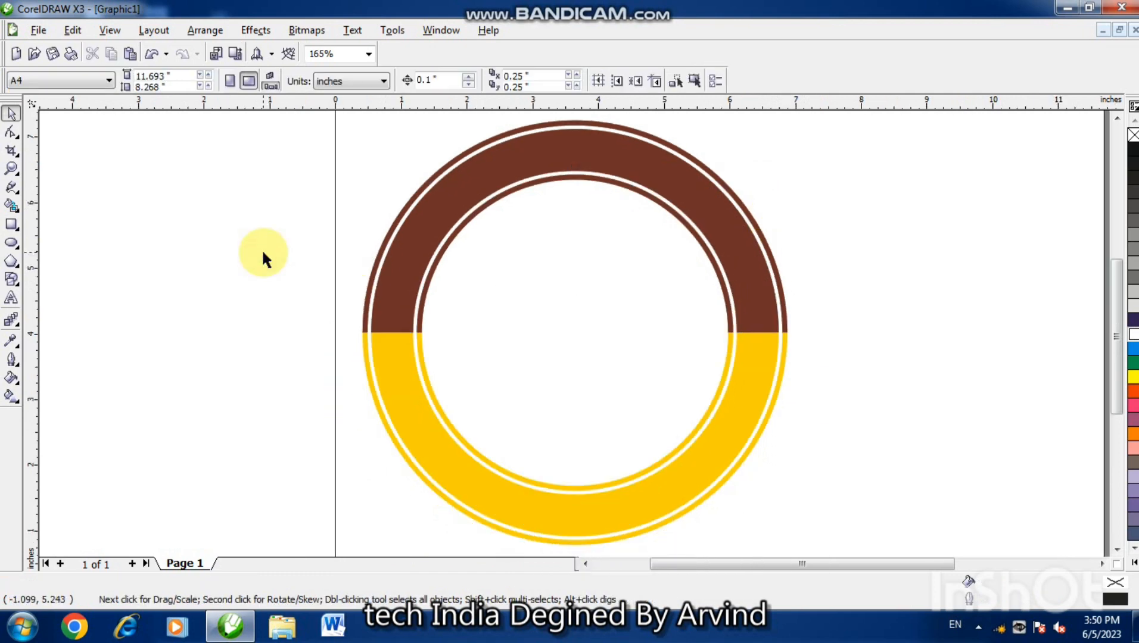
pyautogui.click(18, 285)
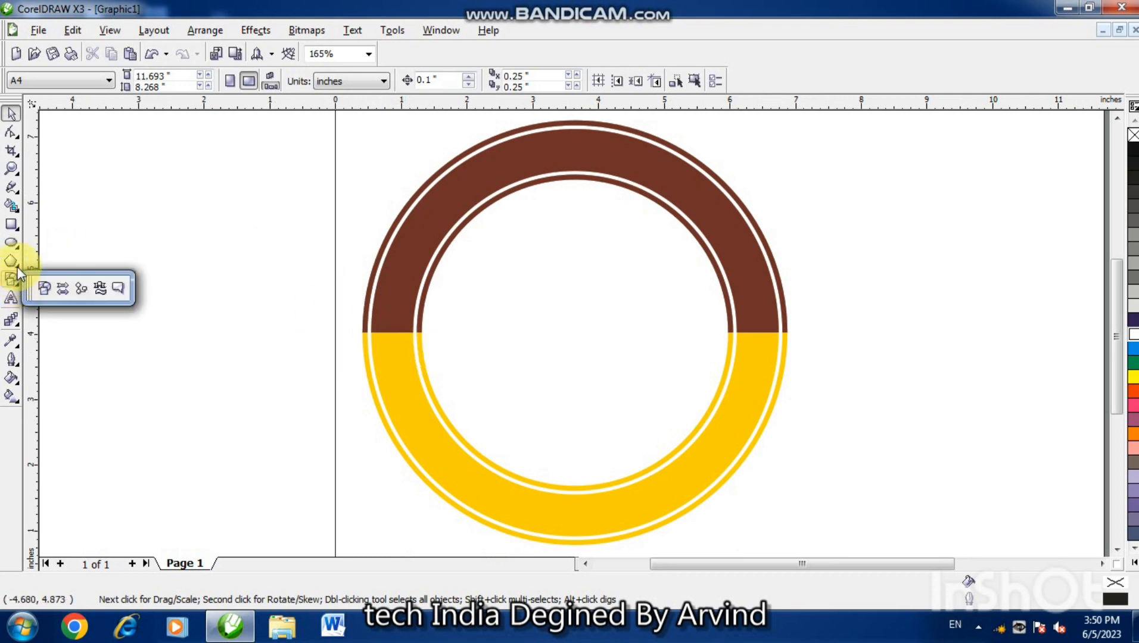
pyautogui.click(13, 263)
pyautogui.click(60, 269)
pyautogui.moveTo(153, 196); pyautogui.dragTo(254, 325)
pyautogui.doubleClick(397, 76)
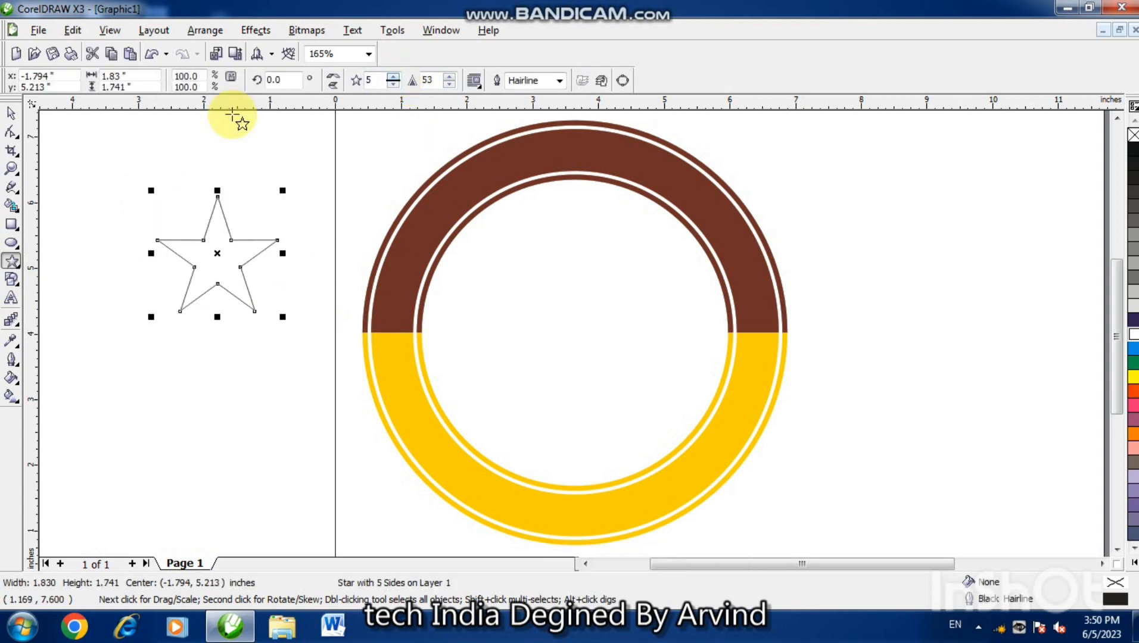
# Scale the star down to about 0.4 inches wide and move its rotation centre about 1.9 inches straight below it
pyautogui.click(11, 113)
pyautogui.moveTo(287, 188); pyautogui.dragTo(180, 243)
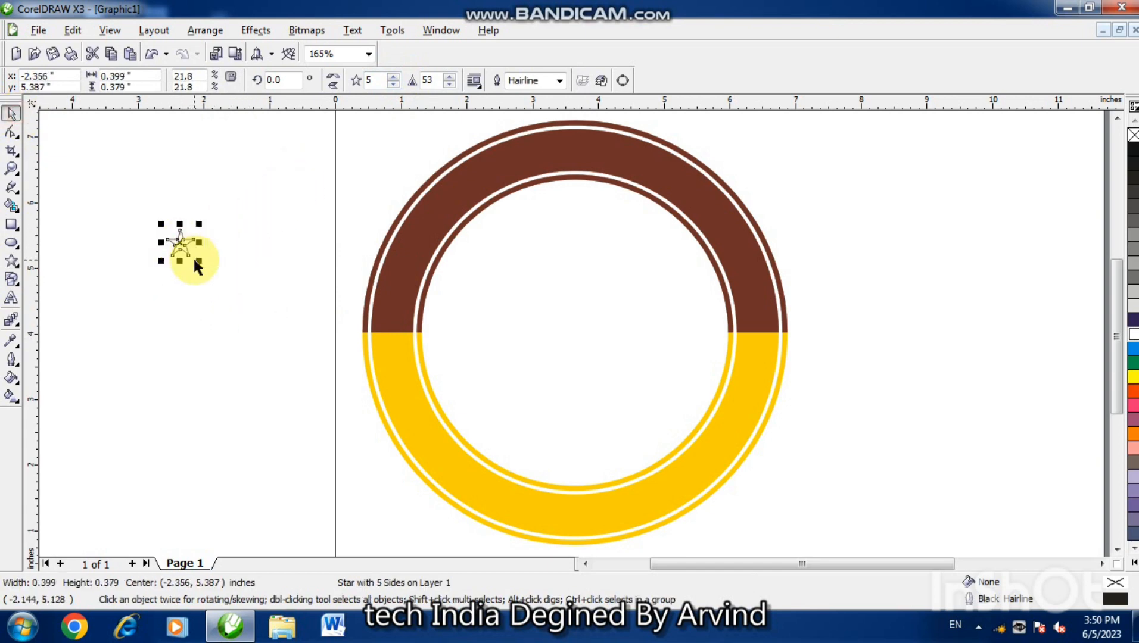
pyautogui.click(180, 245)
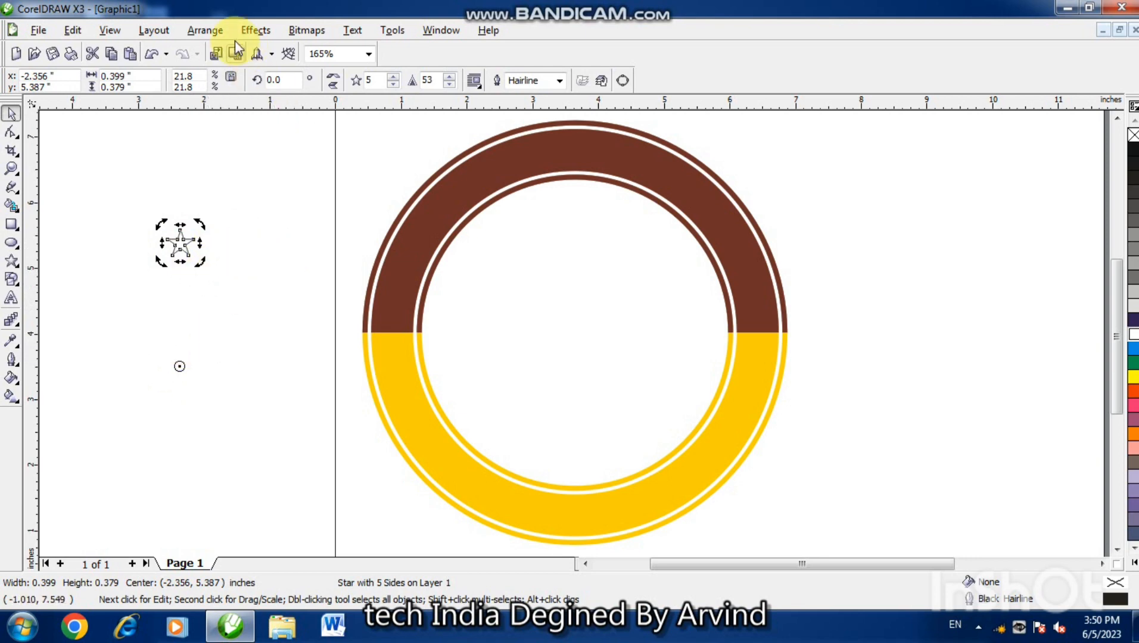
# Open the Rotate transformation for the star and set the rotation angle to 28 degrees
pyautogui.click(205, 30)
pyautogui.moveTo(285, 53)
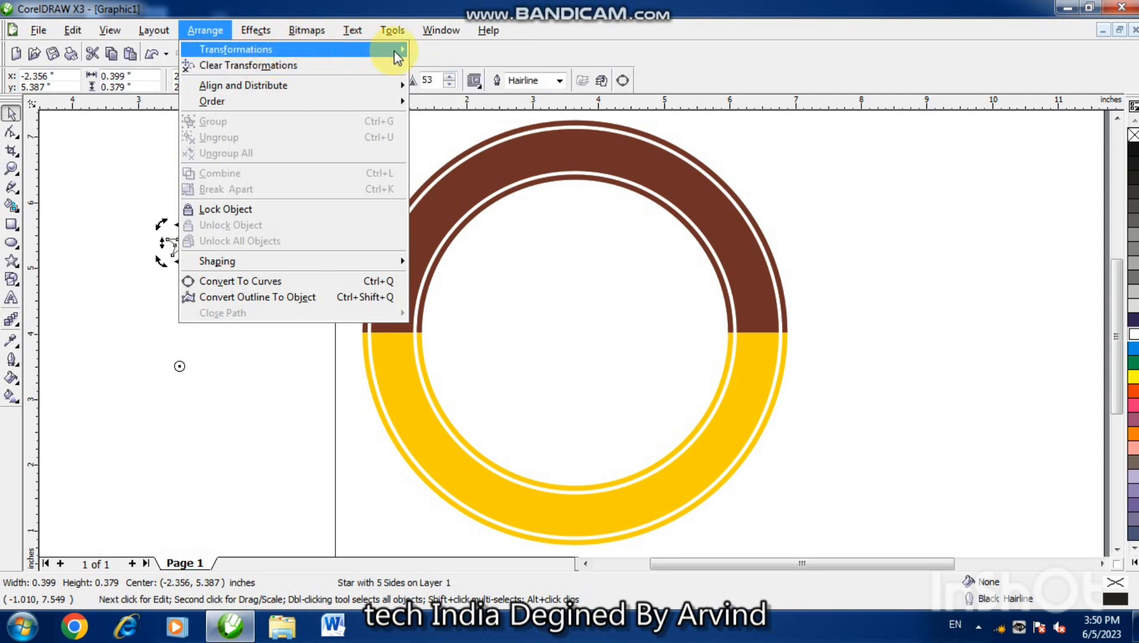
pyautogui.moveTo(222, 49)
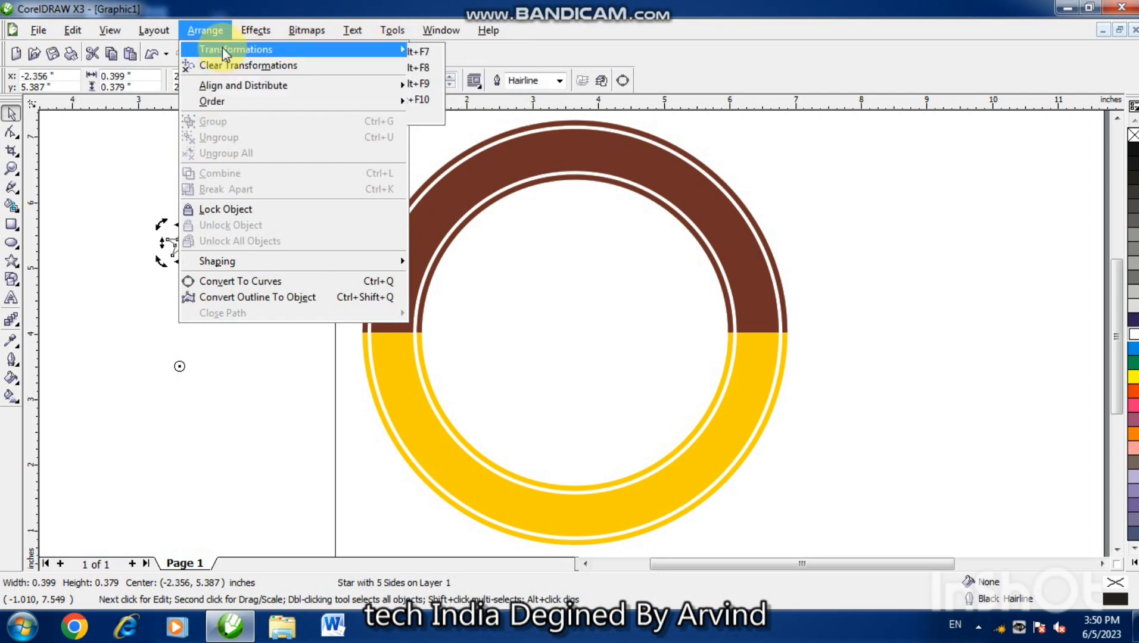
pyautogui.click(441, 68)
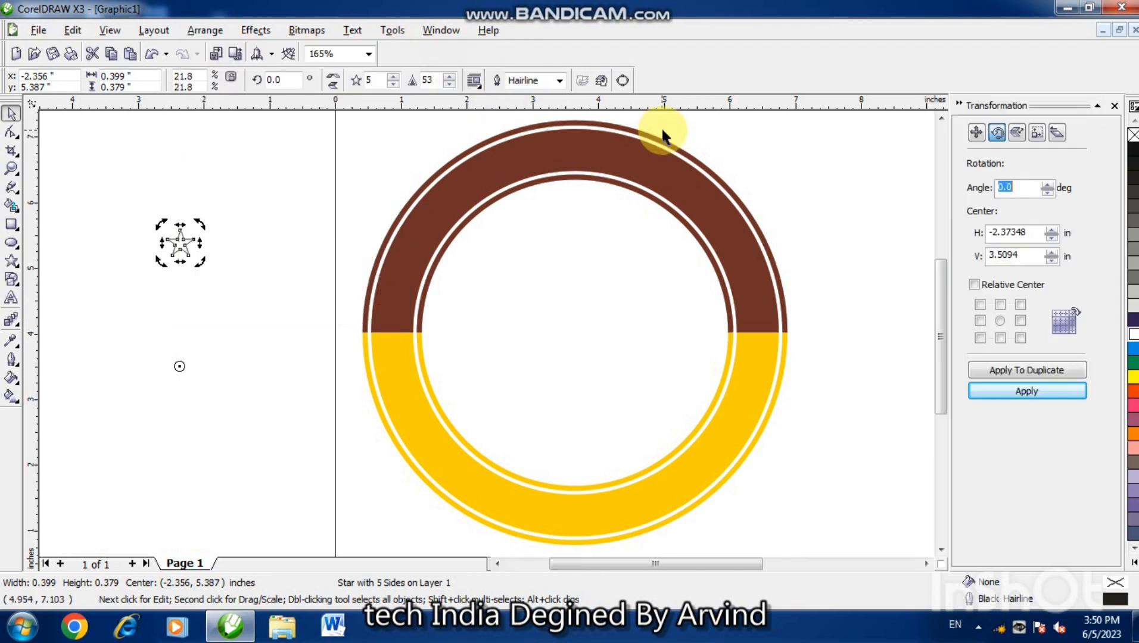
pyautogui.write('28')
pyautogui.doubleClick(1013, 188)
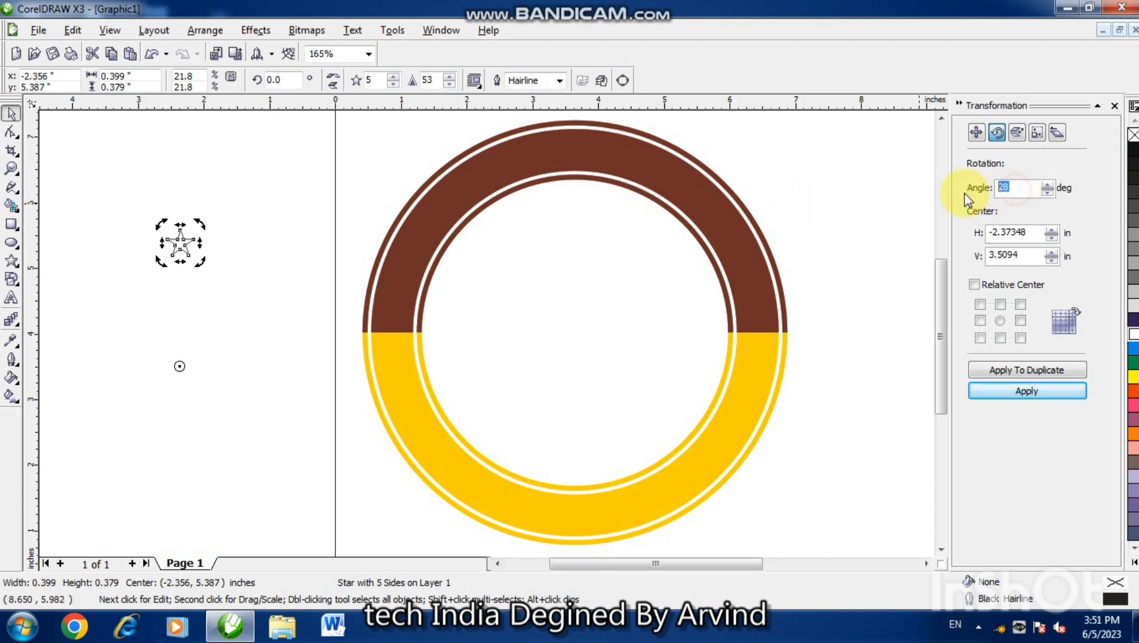
pyautogui.write('28')
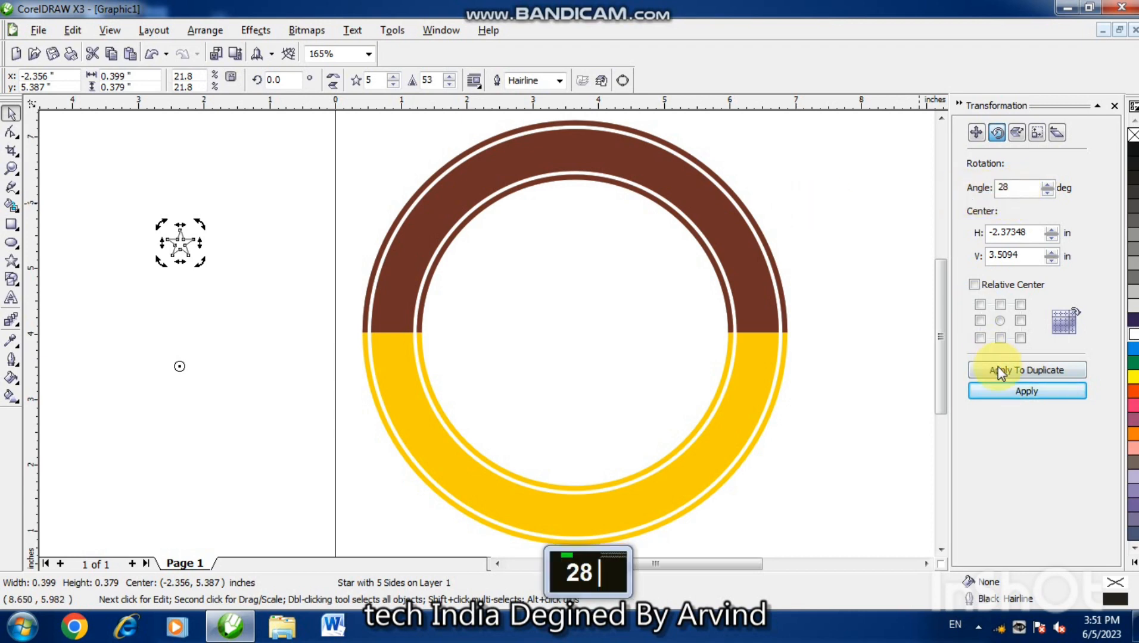
# Apply the rotation to 12 successive duplicates so the stars form a circle, and clear the selection
pyautogui.click(1017, 373)
pyautogui.click(1017, 373)
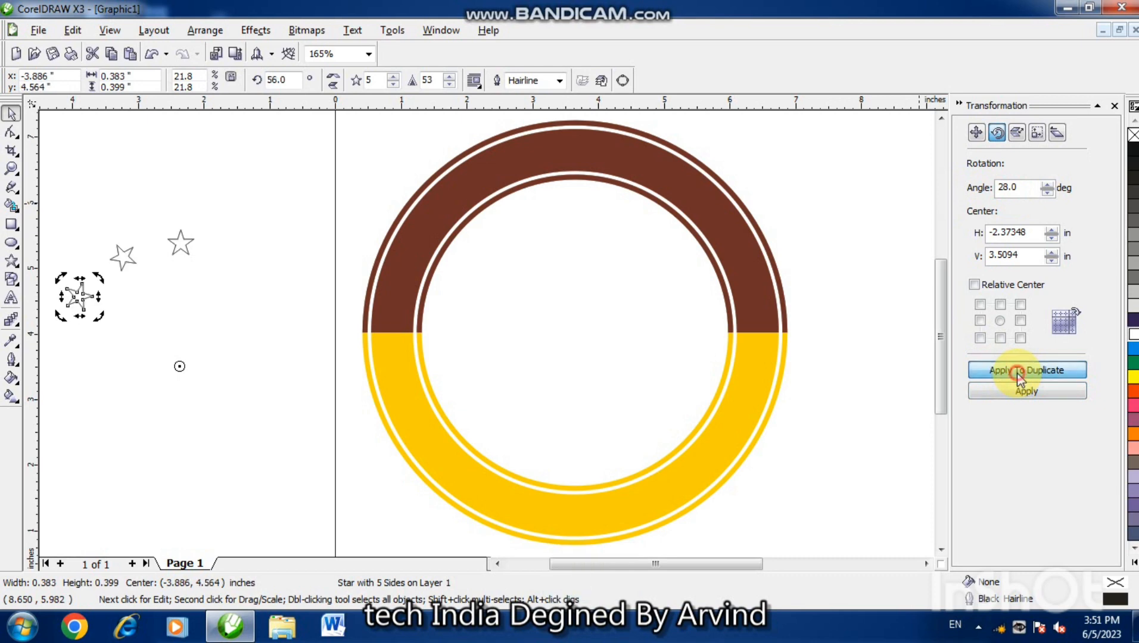
pyautogui.doubleClick(1017, 373)
pyautogui.doubleClick(1017, 373)
pyautogui.doubleClick(1017, 374)
pyautogui.doubleClick(1017, 373)
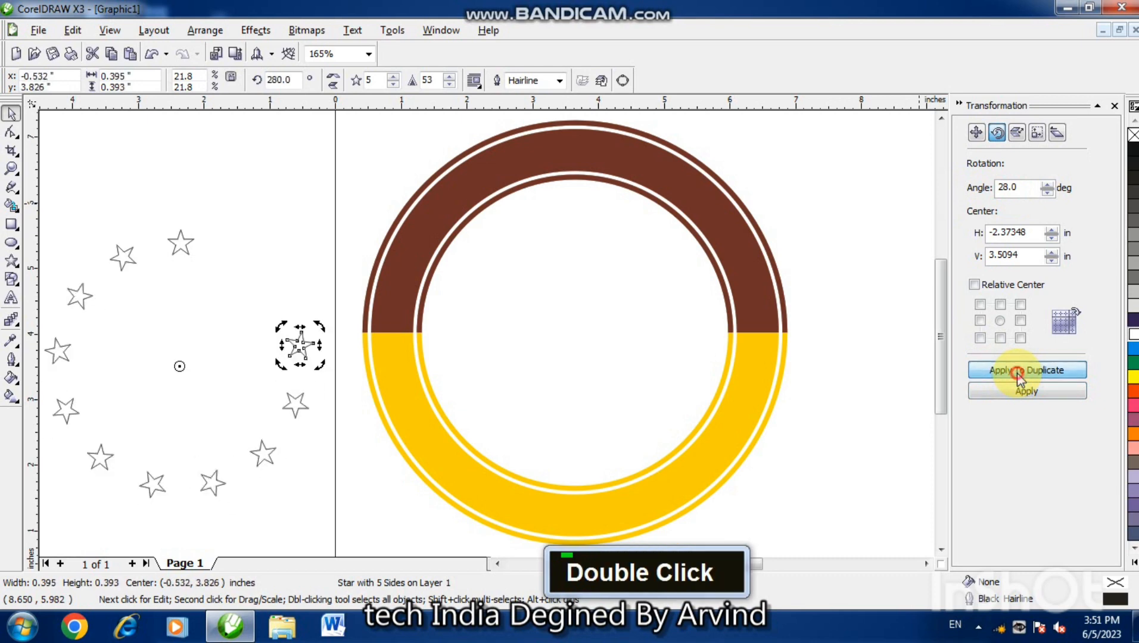
pyautogui.click(1017, 374)
pyautogui.click(1018, 373)
pyautogui.click(326, 231)
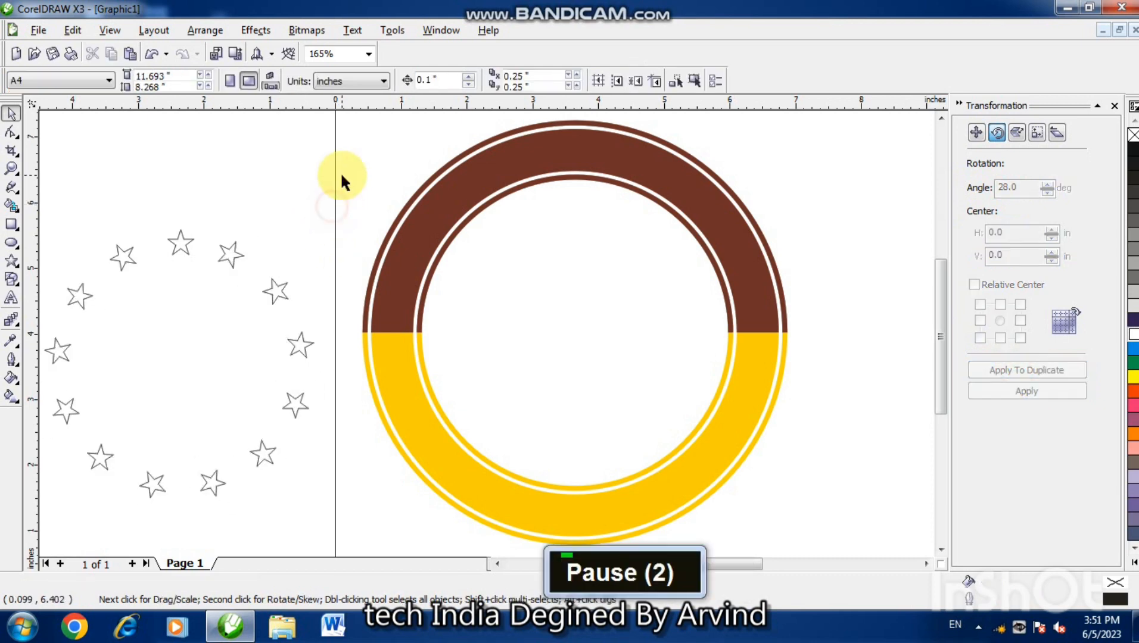
# Sample the brown of the ring's upper half and apply it to the outline of the second star left of the top one
pyautogui.moveTo(341, 175); pyautogui.dragTo(94, 538)
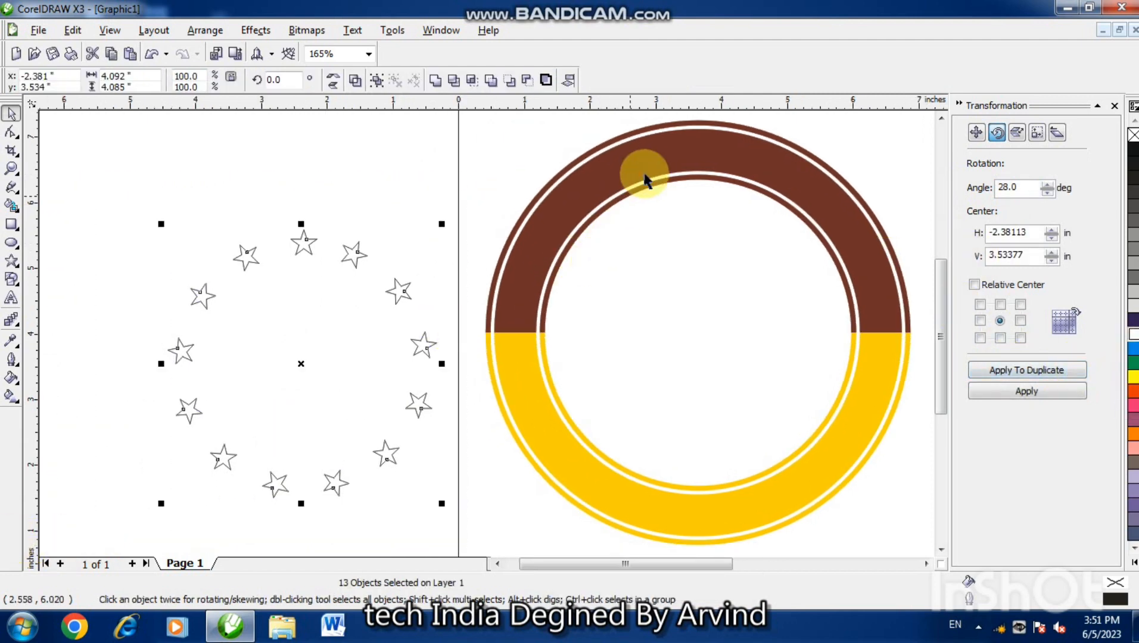
pyautogui.click(11, 347)
pyautogui.click(579, 186)
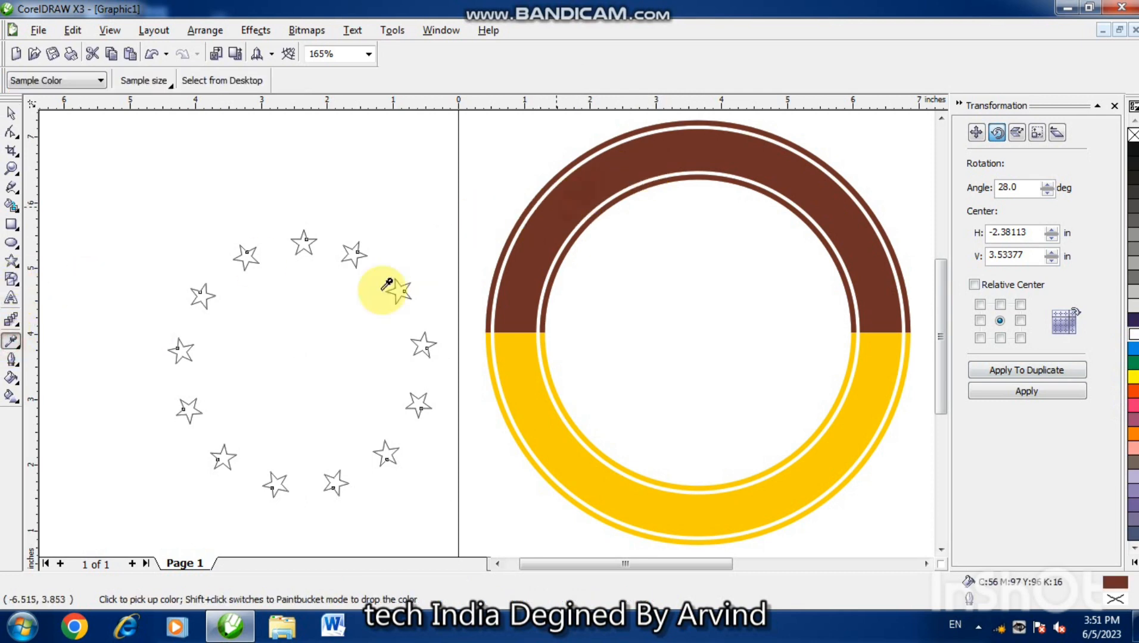
pyautogui.click(21, 353)
pyautogui.click(63, 350)
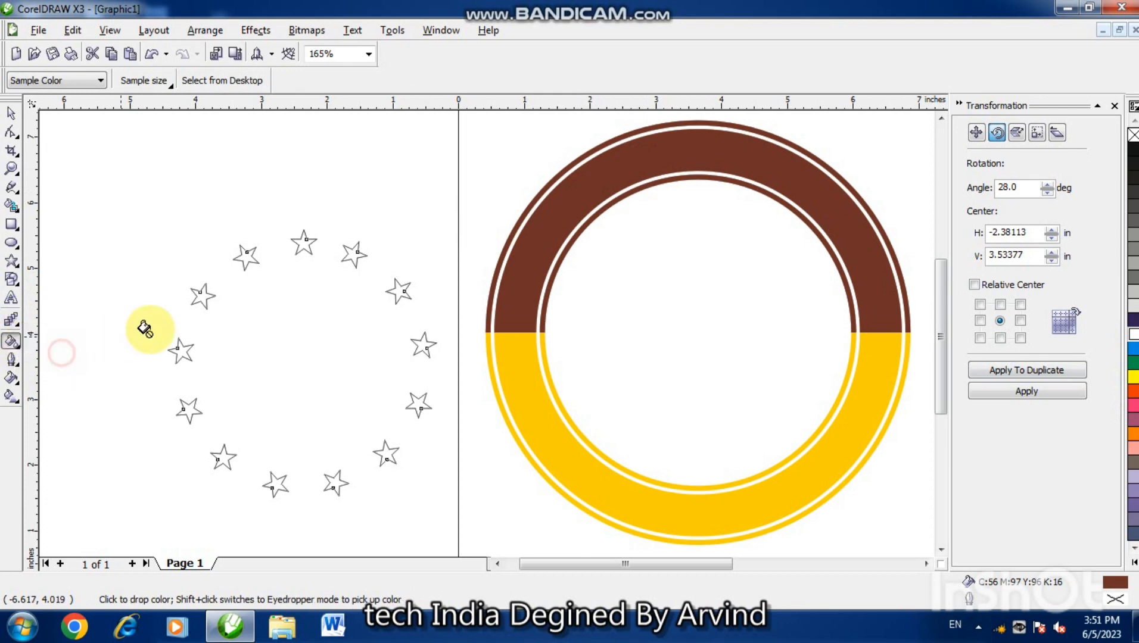
pyautogui.click(193, 289)
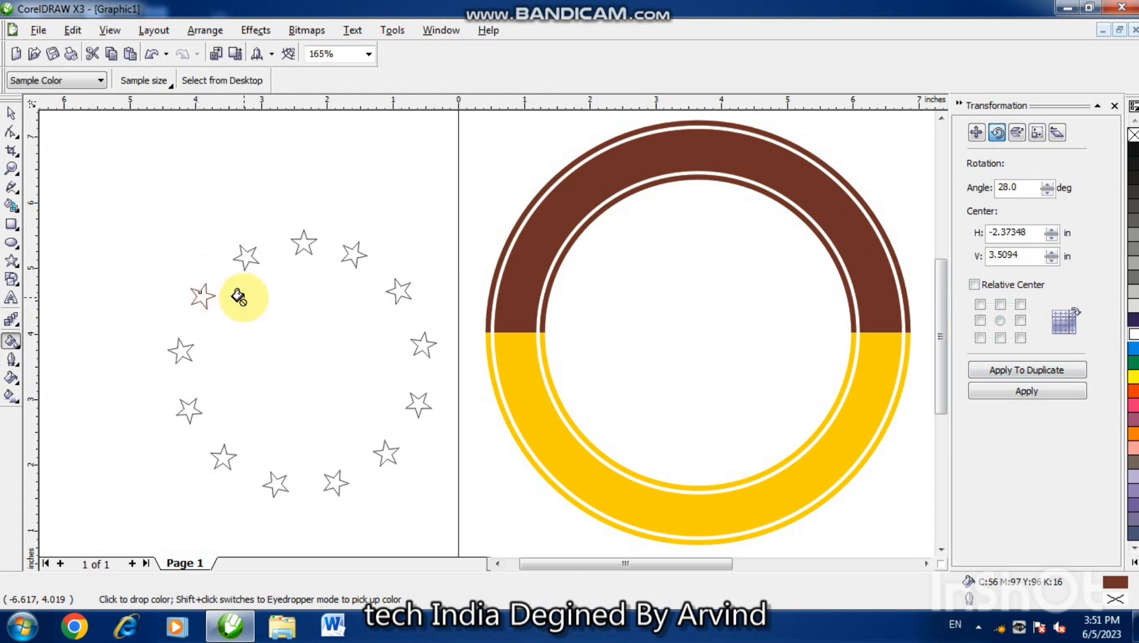
# Fill the star directly left of the top star with the sampled brown
pyautogui.press('F2')
pyautogui.moveTo(272, 224); pyautogui.dragTo(196, 292)
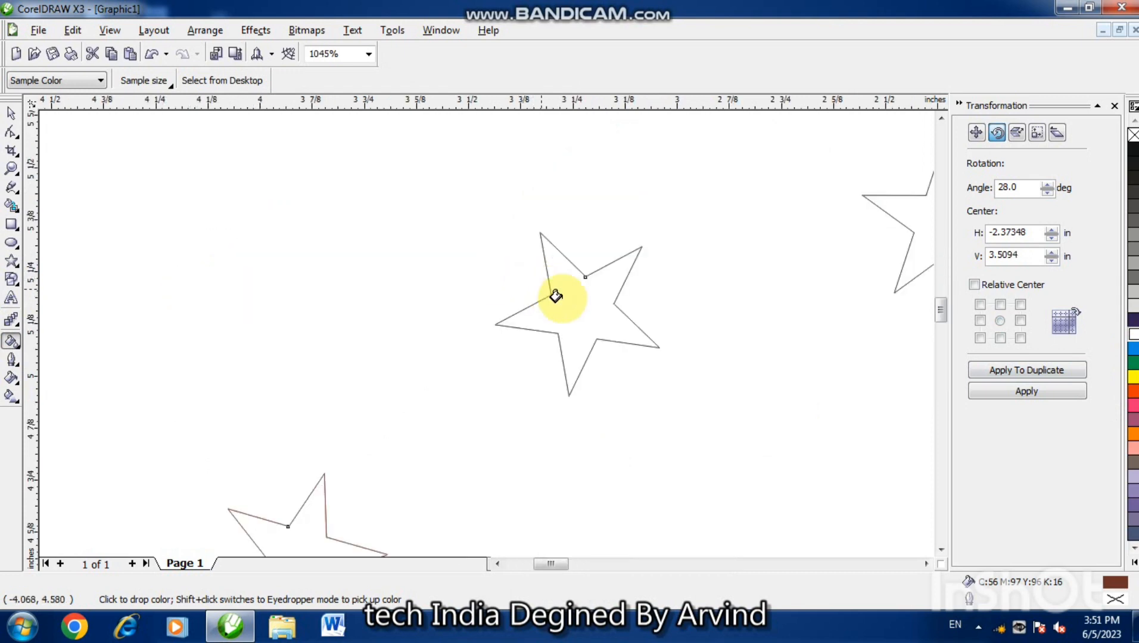
pyautogui.click(568, 295)
pyautogui.press('F4')
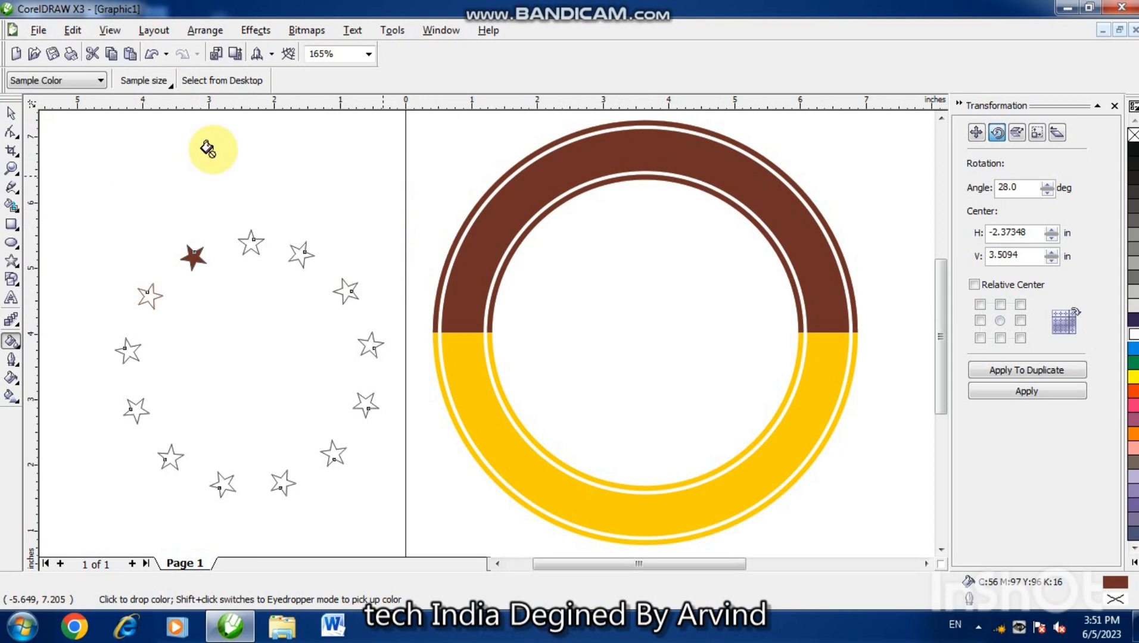
# Fill the star at the top of the circle with the sampled brown
pyautogui.doubleClick(10, 113)
pyautogui.click(315, 241)
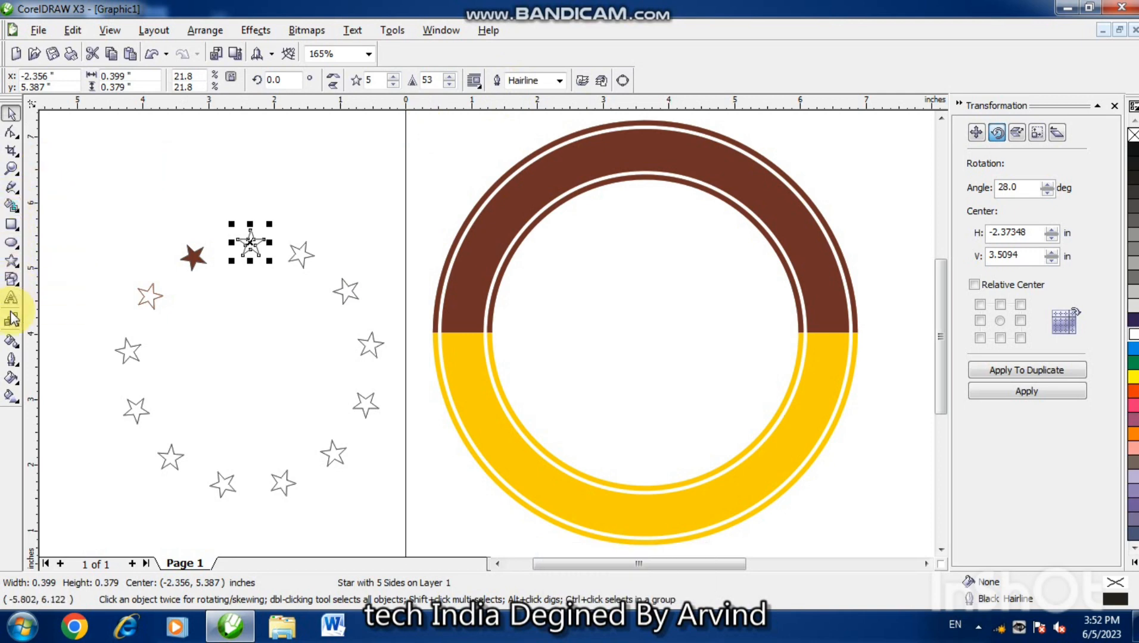
pyautogui.click(11, 342)
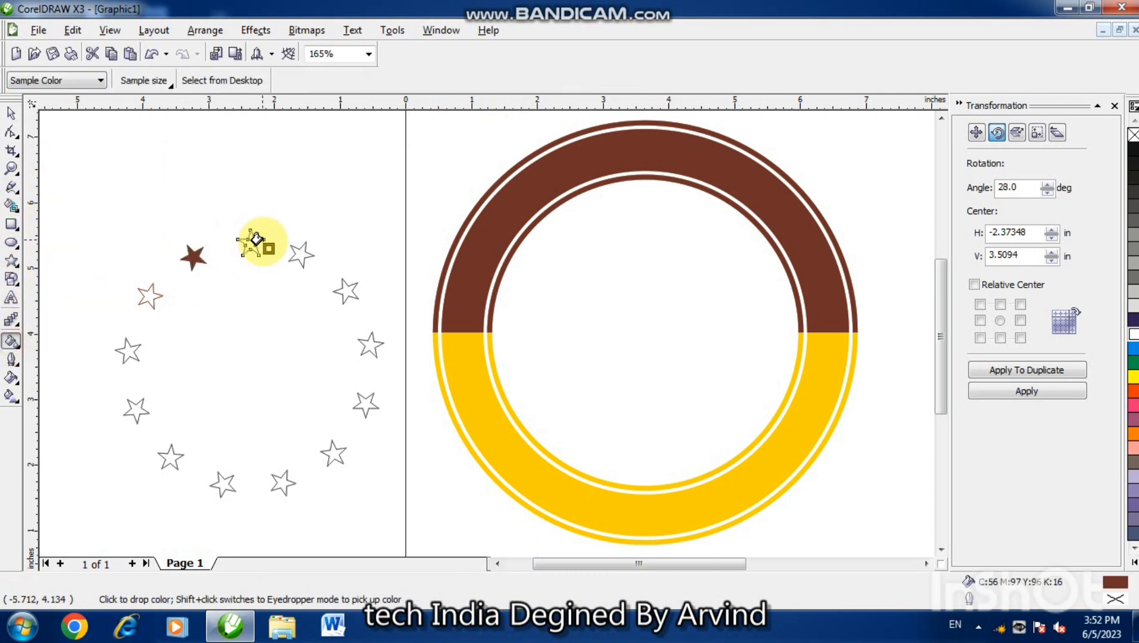
pyautogui.press('F2')
pyautogui.click(248, 242)
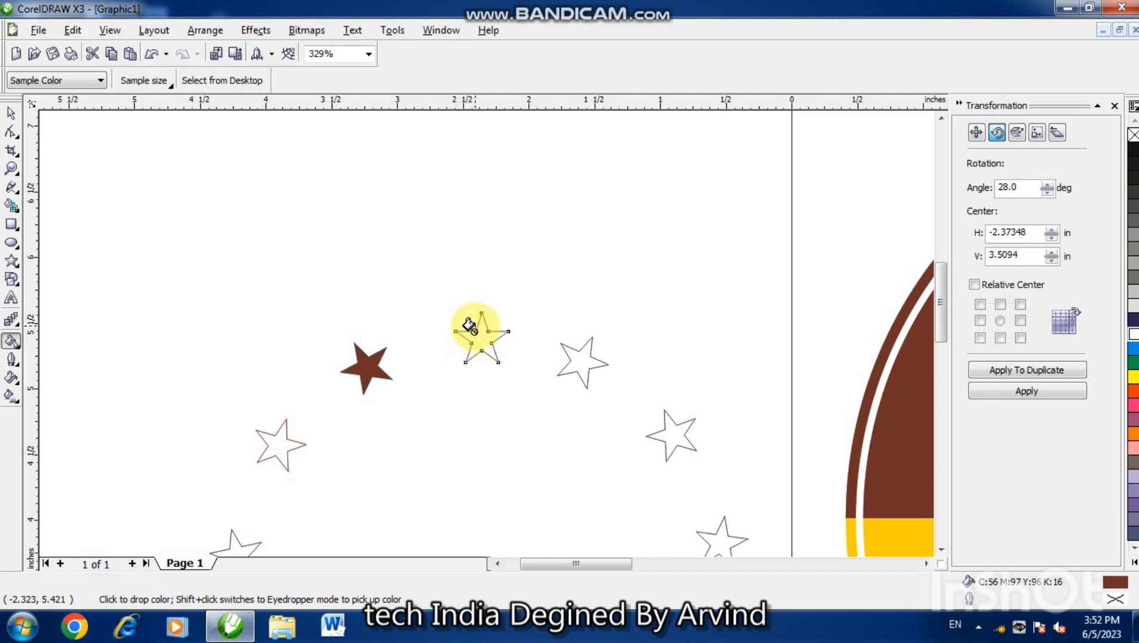
pyautogui.press('F2')
pyautogui.click(474, 330)
pyautogui.click(488, 350)
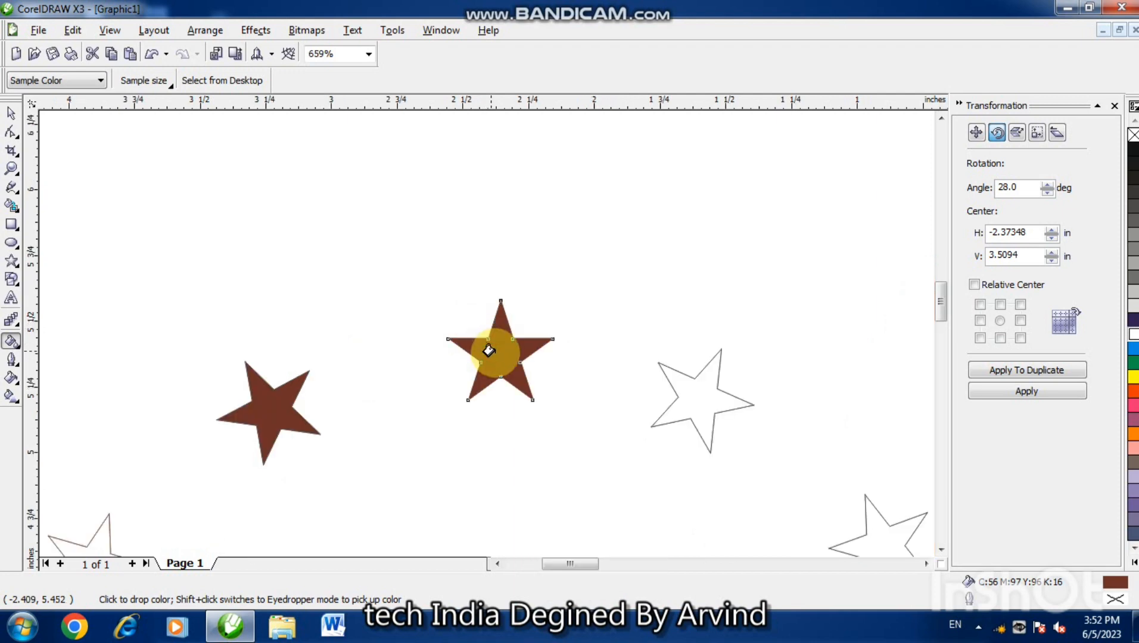
# Fill the two stars following the top one on the right and the brown-outlined star on the left with brown
pyautogui.click(703, 391)
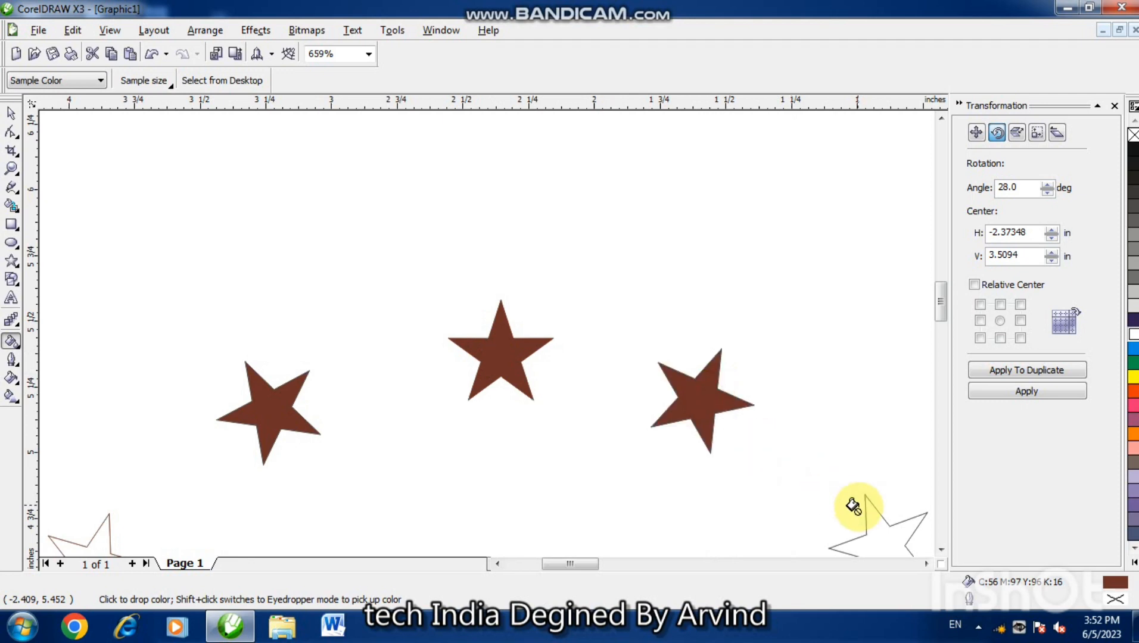
pyautogui.click(877, 534)
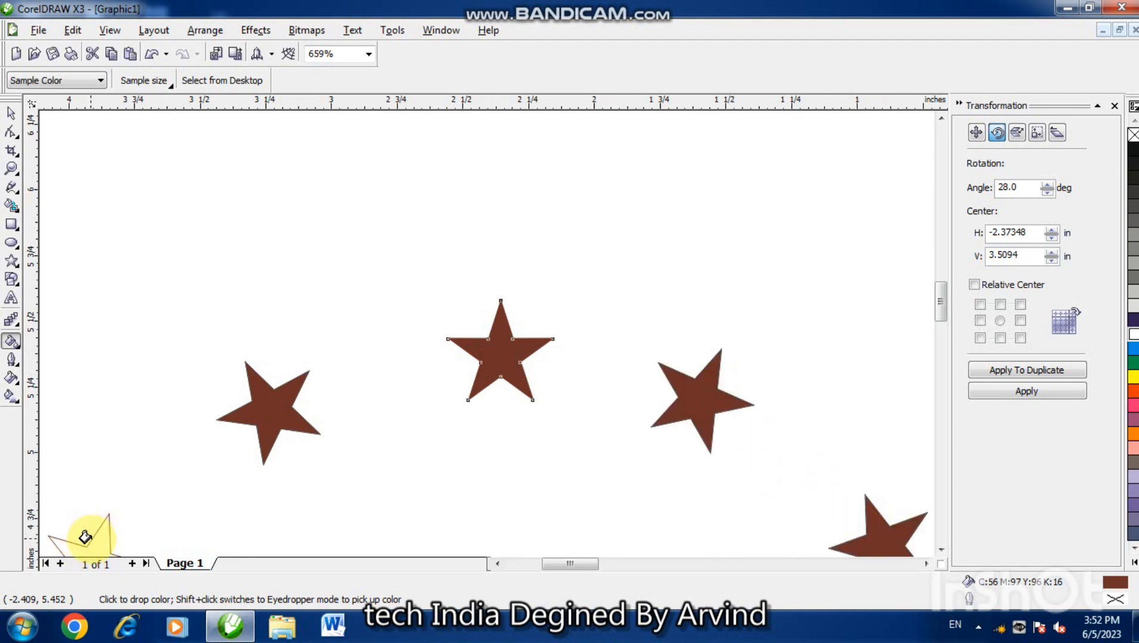
pyautogui.doubleClick(942, 548)
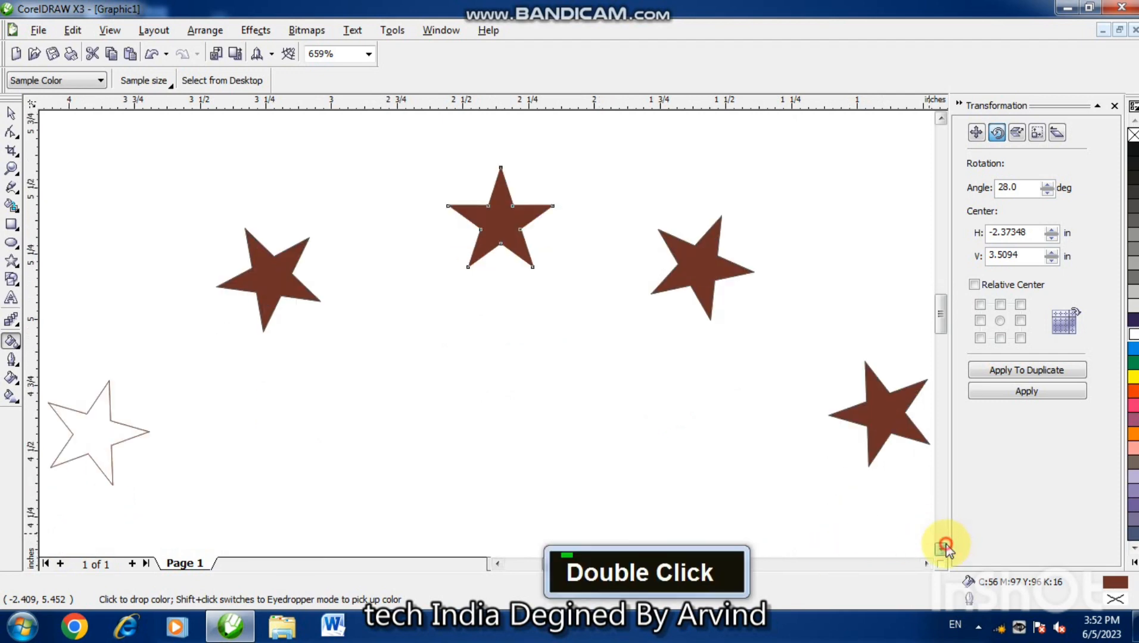
pyautogui.doubleClick(945, 548)
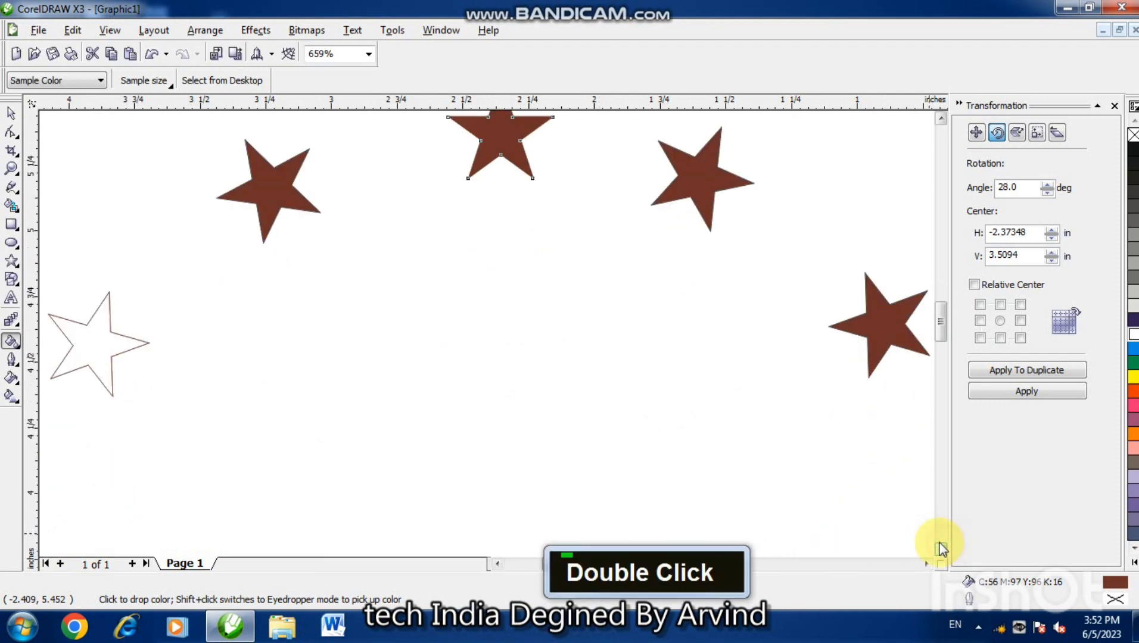
pyautogui.click(74, 327)
# Fill the next two stars down the left side of the circle with the same brown
pyautogui.doubleClick(496, 565)
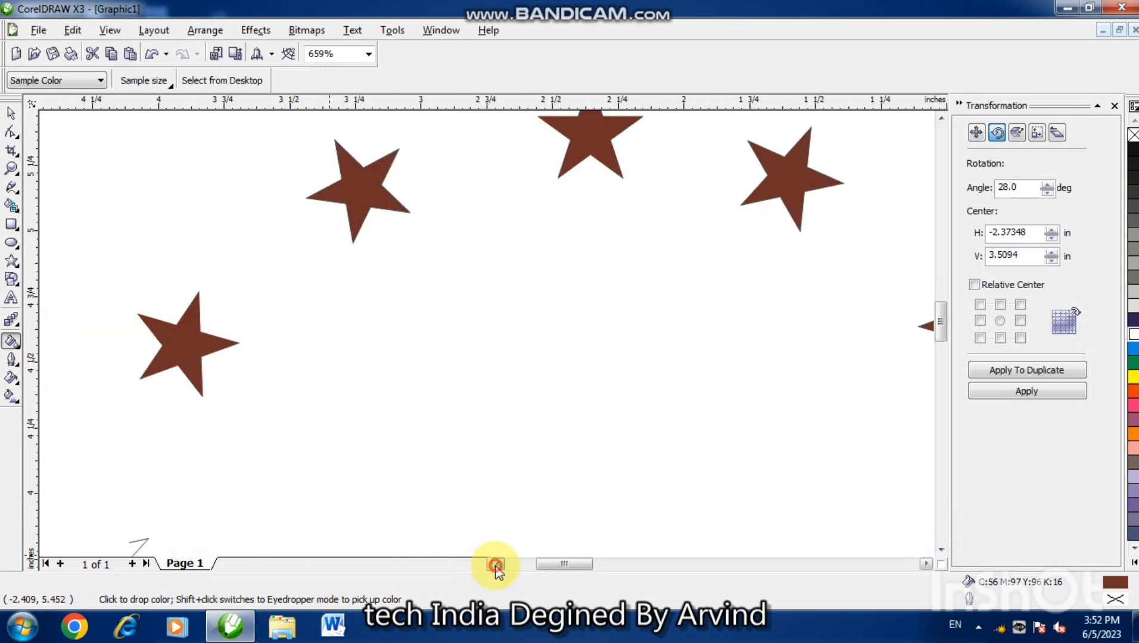
pyautogui.doubleClick(943, 550)
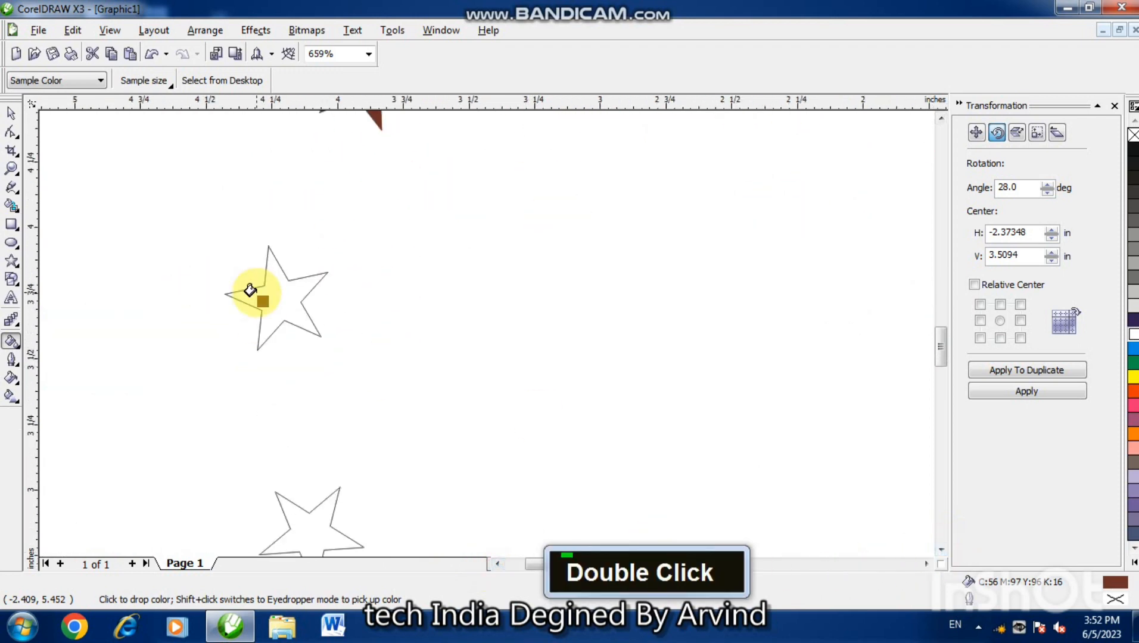
pyautogui.click(250, 291)
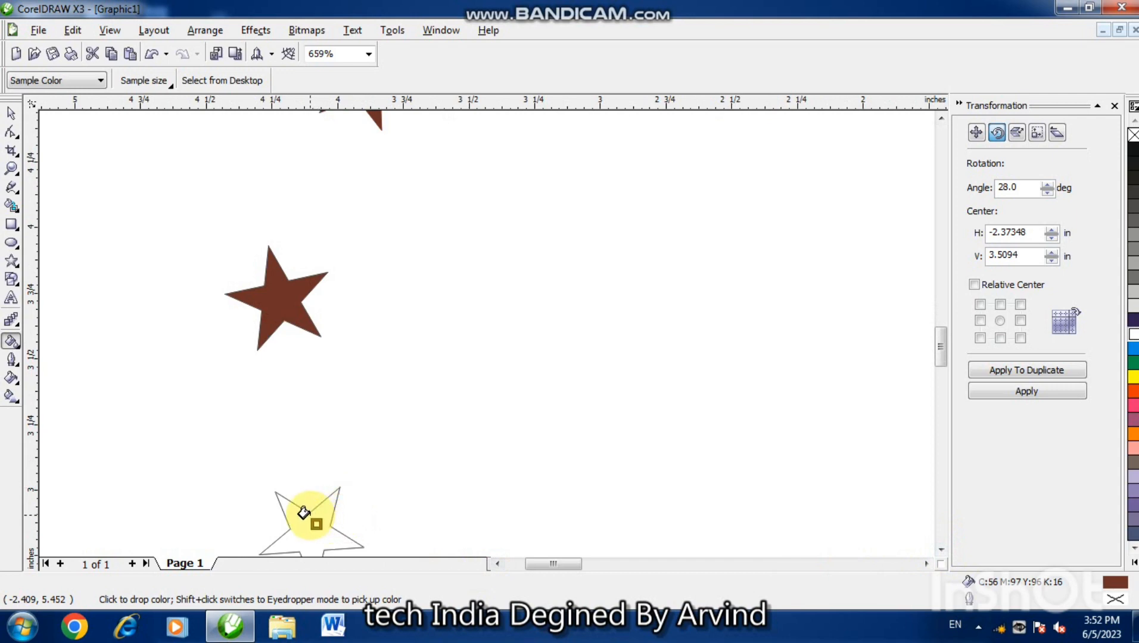
pyautogui.click(301, 528)
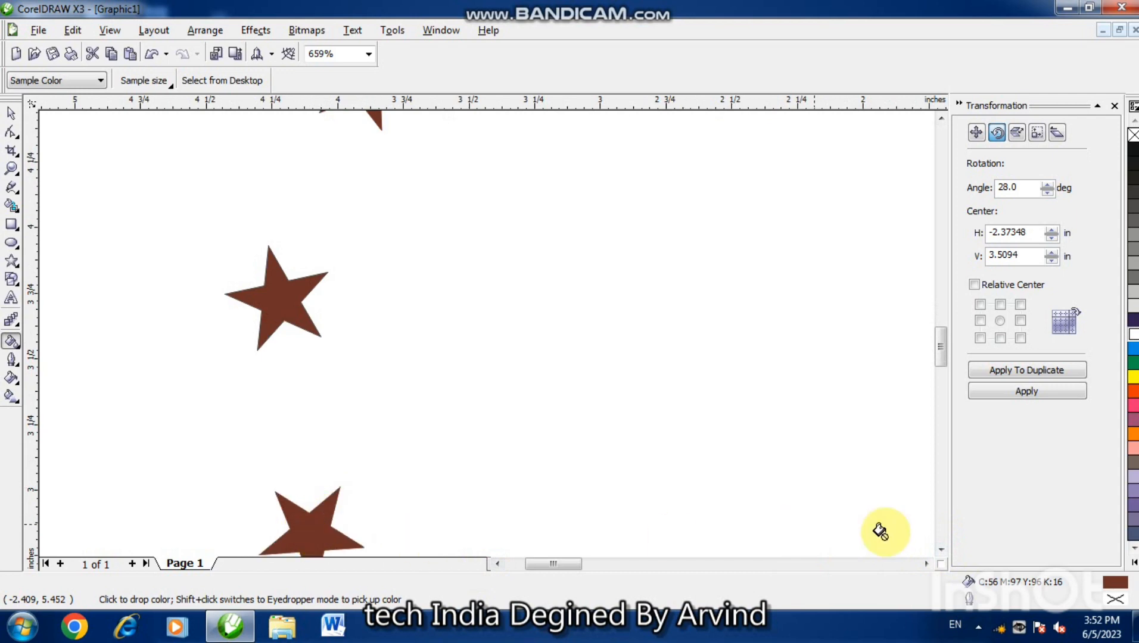
# Fill the lower-left star and the two bottom stars of the circle with the same brown
pyautogui.doubleClick(942, 549)
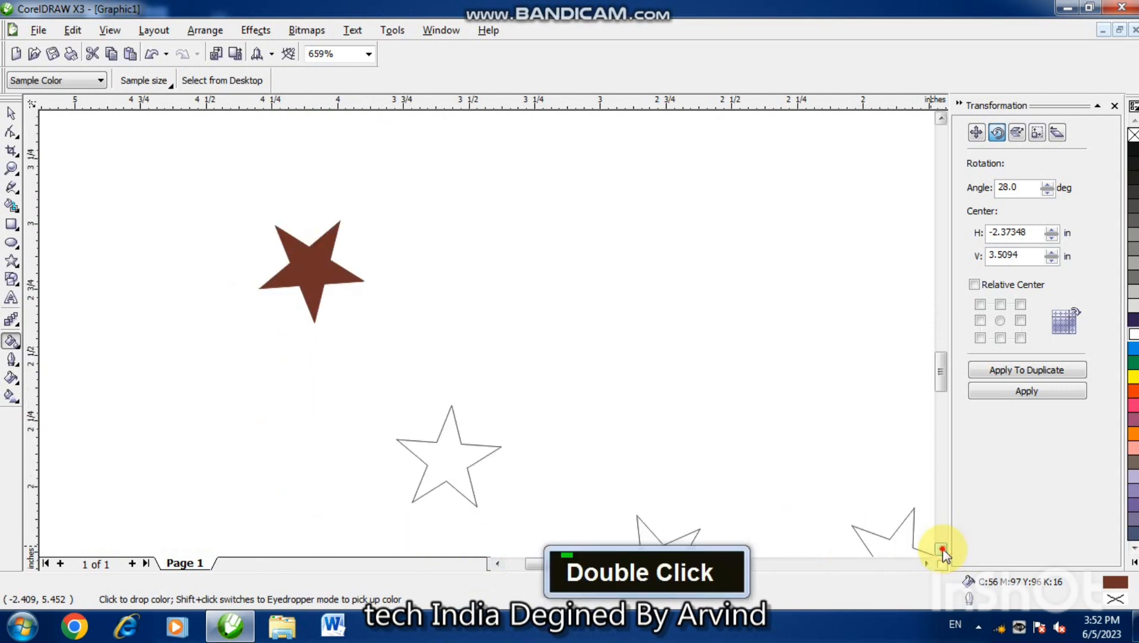
pyautogui.click(878, 417)
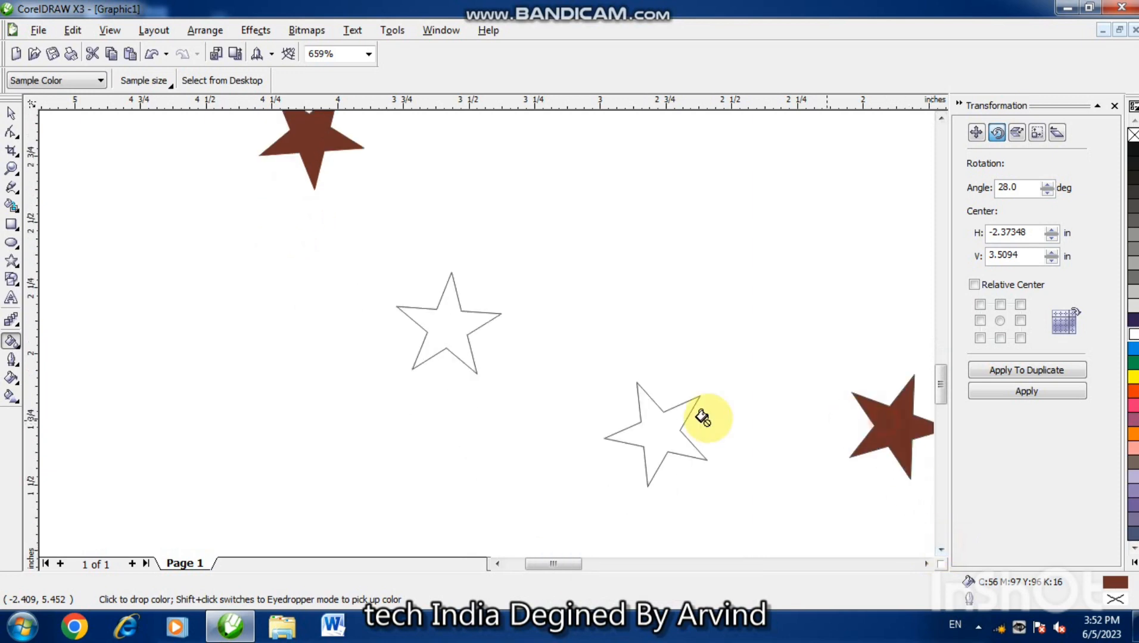
pyautogui.click(662, 425)
pyautogui.click(442, 322)
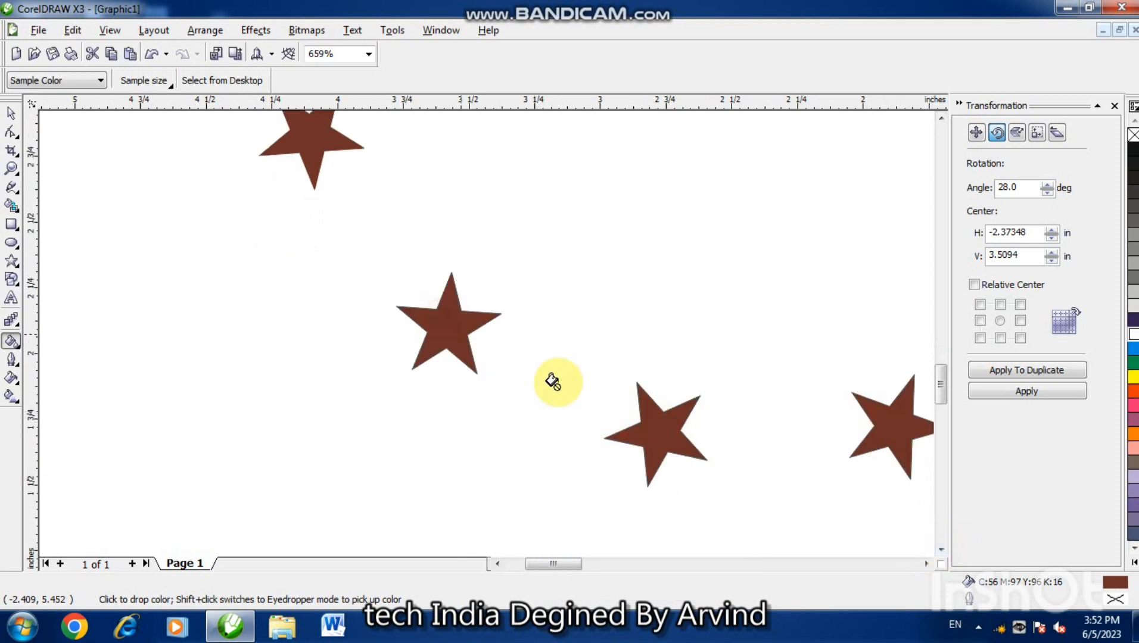
pyautogui.doubleClick(925, 564)
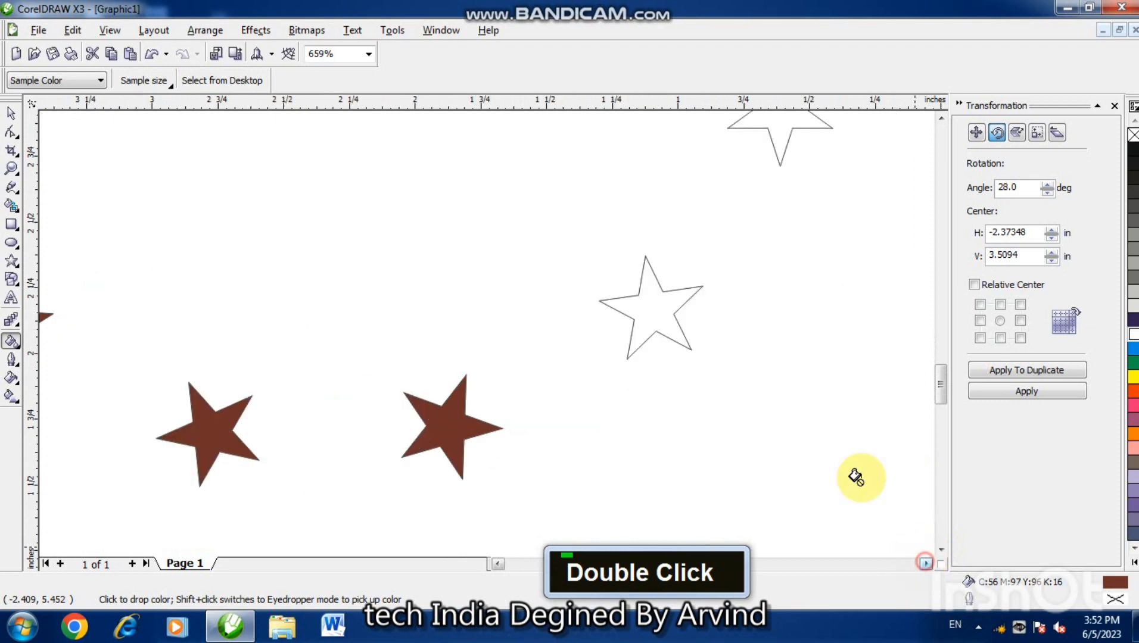
# Fill the three remaining unfilled stars along the lower-right and right side of the circle with the sampled brown
pyautogui.click(642, 306)
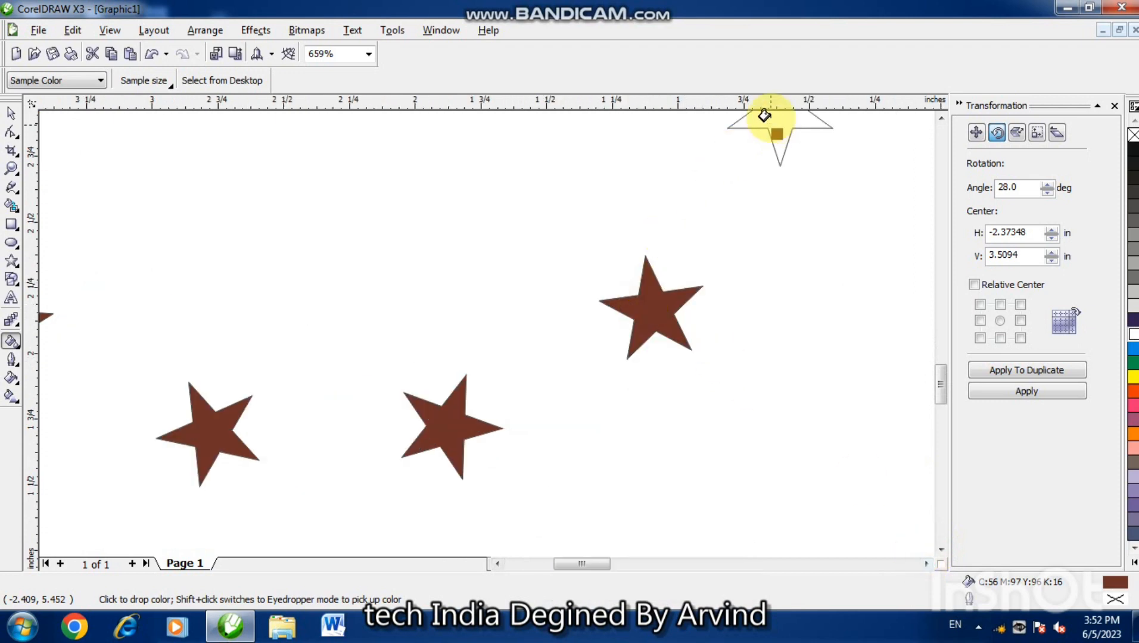
pyautogui.click(765, 115)
pyautogui.doubleClick(940, 119)
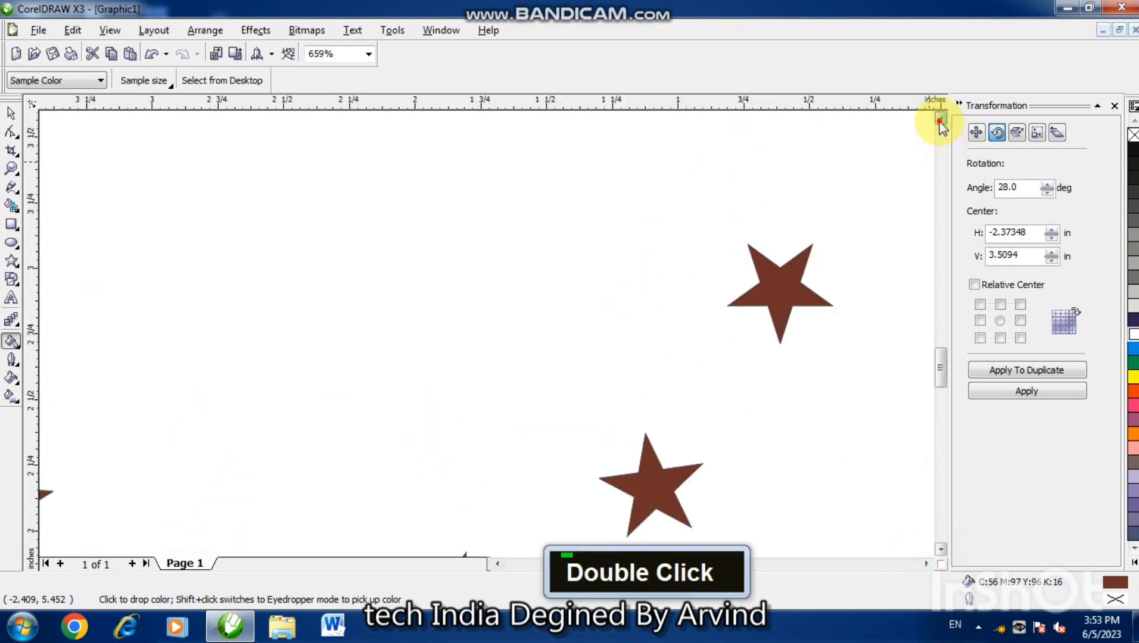
pyautogui.doubleClick(940, 121)
pyautogui.doubleClick(940, 121)
pyautogui.doubleClick(940, 121)
pyautogui.doubleClick(940, 121)
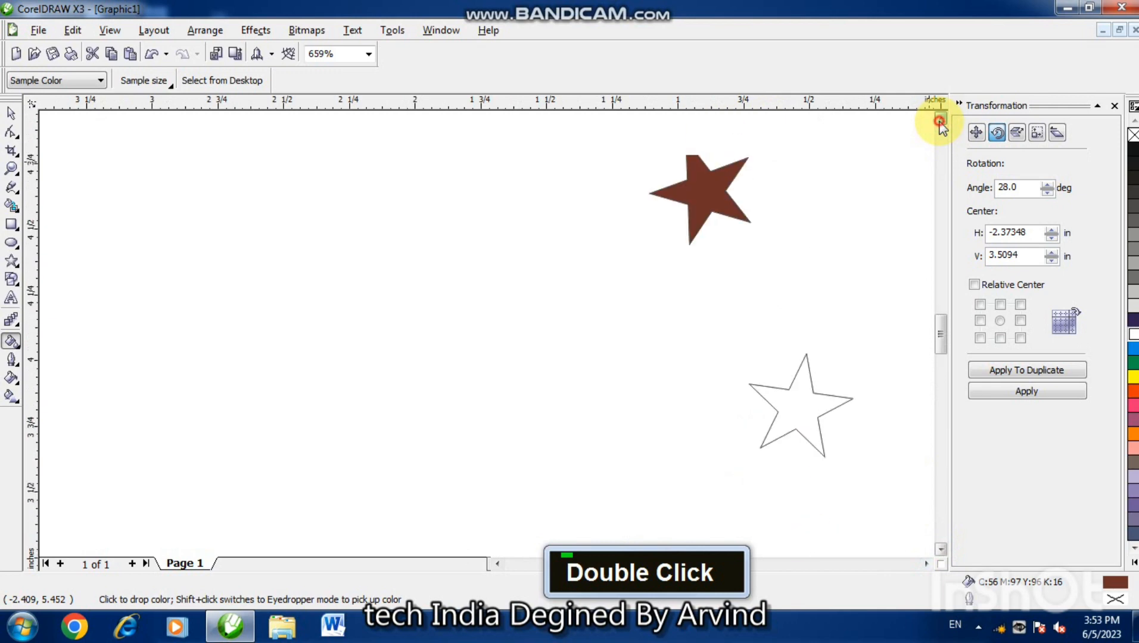
pyautogui.click(784, 396)
pyautogui.press('F4')
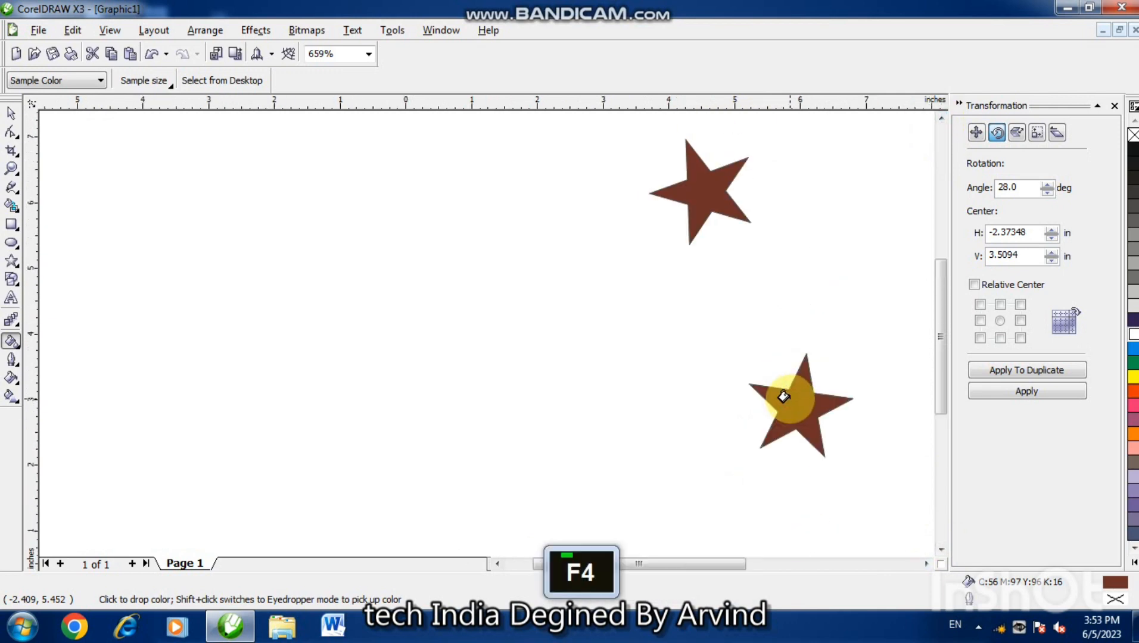
# Scale the whole circle of brown stars down to about 3.57 in wide and group the stars
pyautogui.click(11, 112)
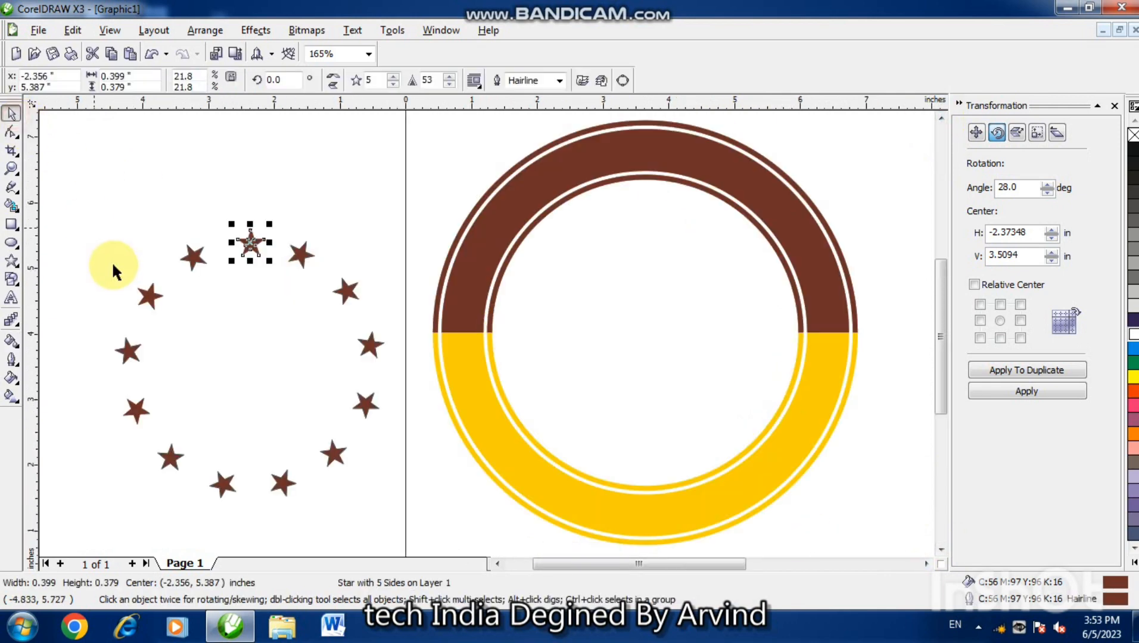
pyautogui.moveTo(75, 191); pyautogui.dragTo(374, 488)
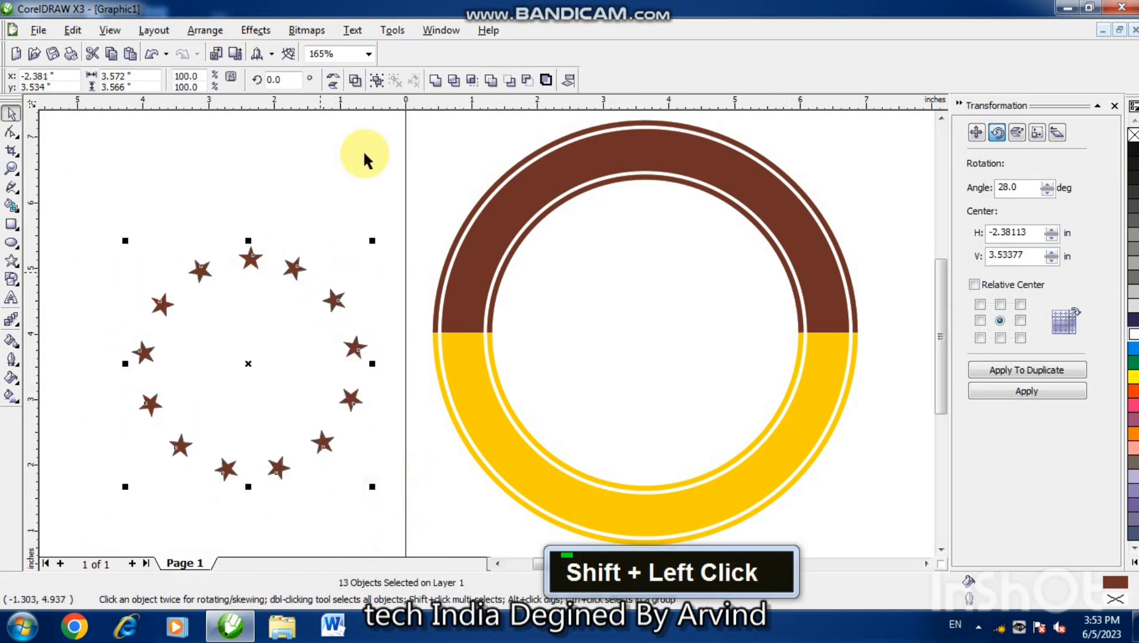
pyautogui.click(376, 82)
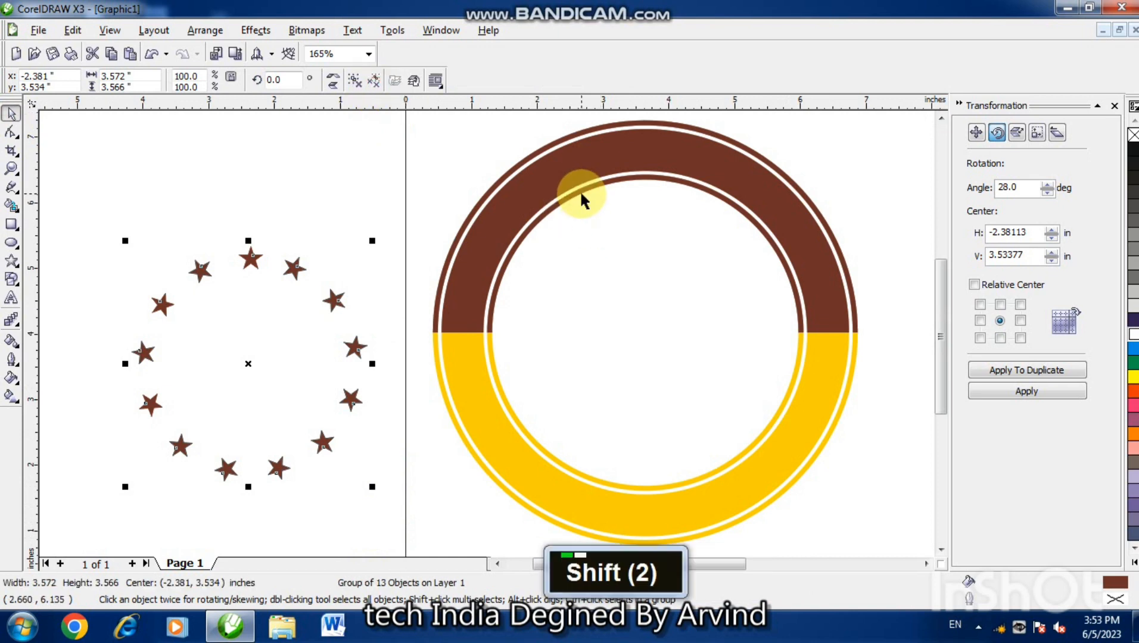
# Centre the star group horizontally and vertically inside the two-colour ring
pyautogui.keyDown('shift'); pyautogui.click(580, 195); pyautogui.keyUp('shift')
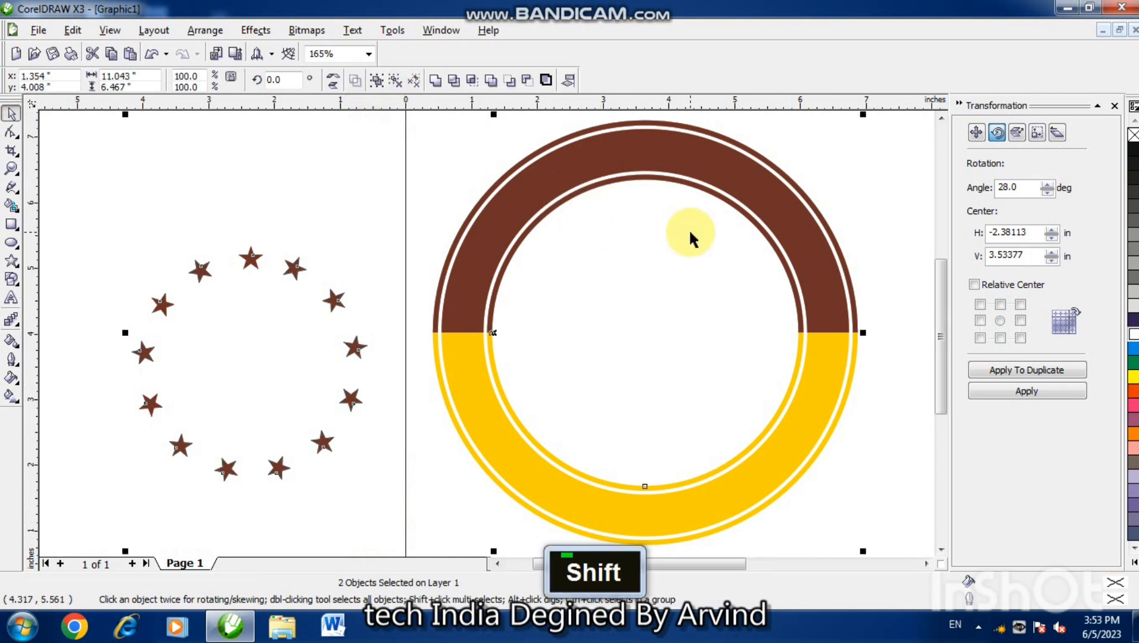
pyautogui.press('c')
pyautogui.press('e')
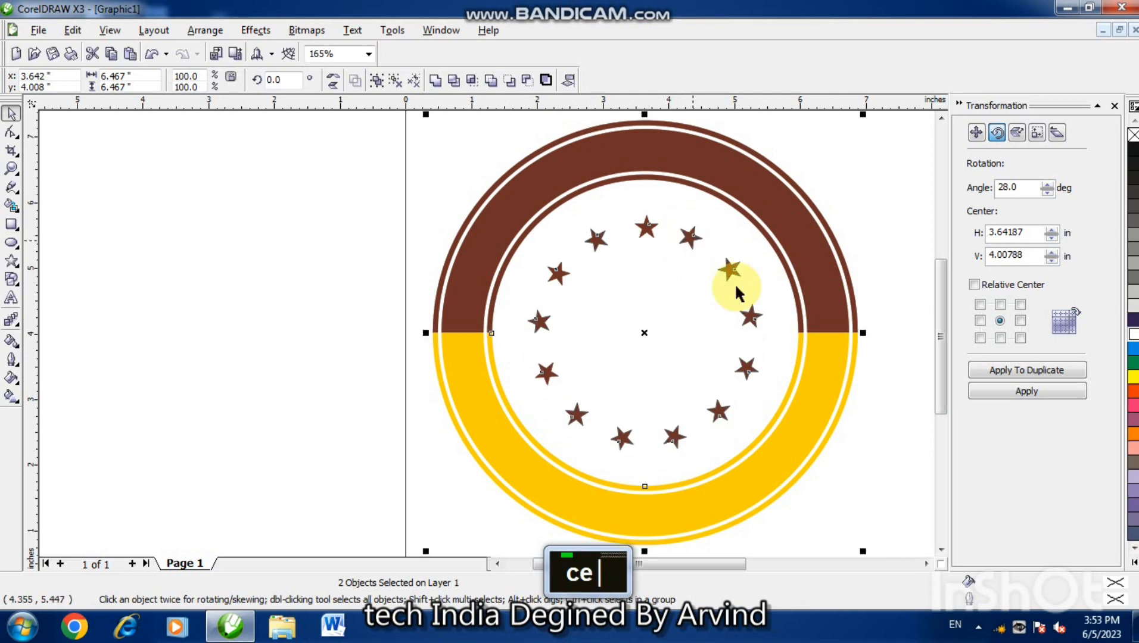
pyautogui.click(868, 390)
# Enlarge the star group from its centre to about 4.50 in wide, reaching the ring's inner edge
pyautogui.click(742, 370)
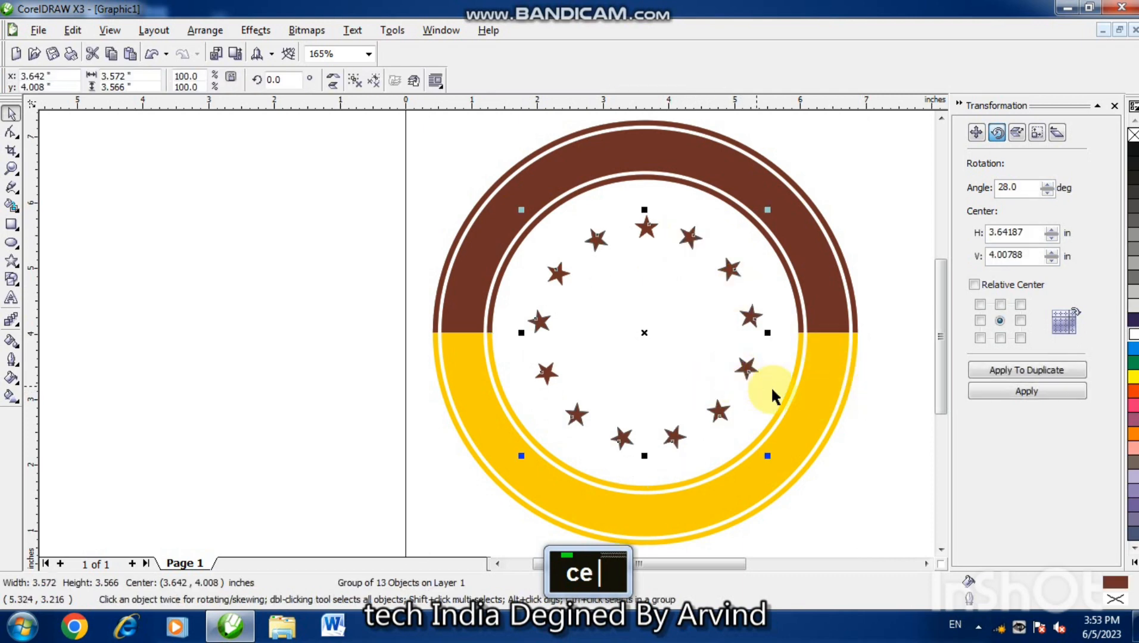
pyautogui.moveTo(769, 457); pyautogui.dragTo(817, 487)
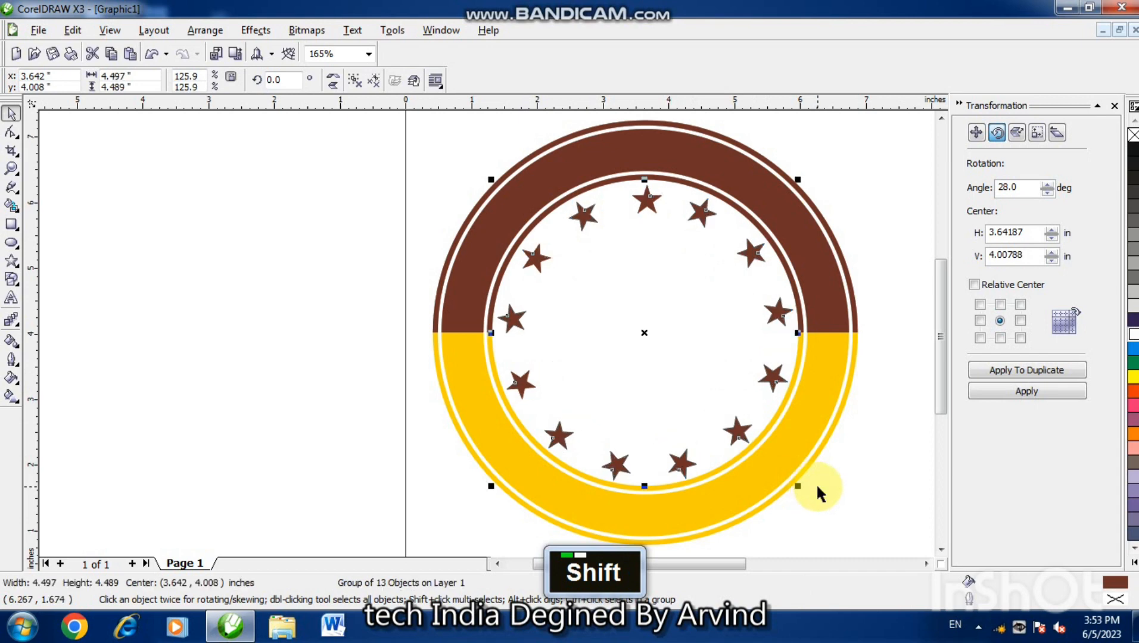
pyautogui.click(867, 465)
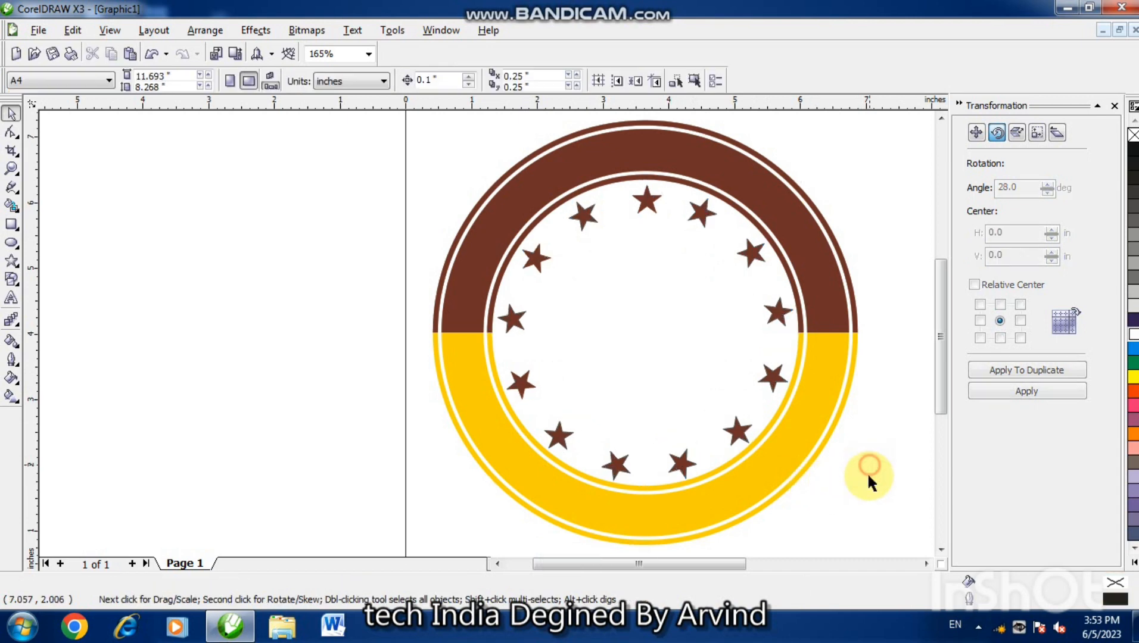
# Remove the outline from the grouped brown stars inside the ring
pyautogui.click(679, 461)
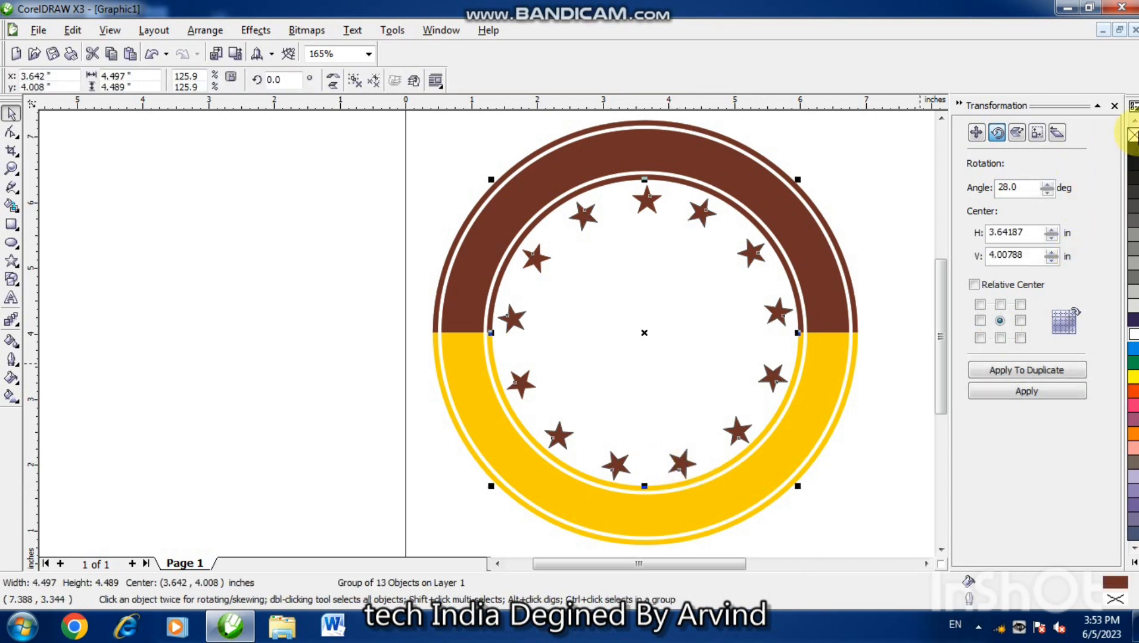
pyautogui.rightClick(1134, 135)
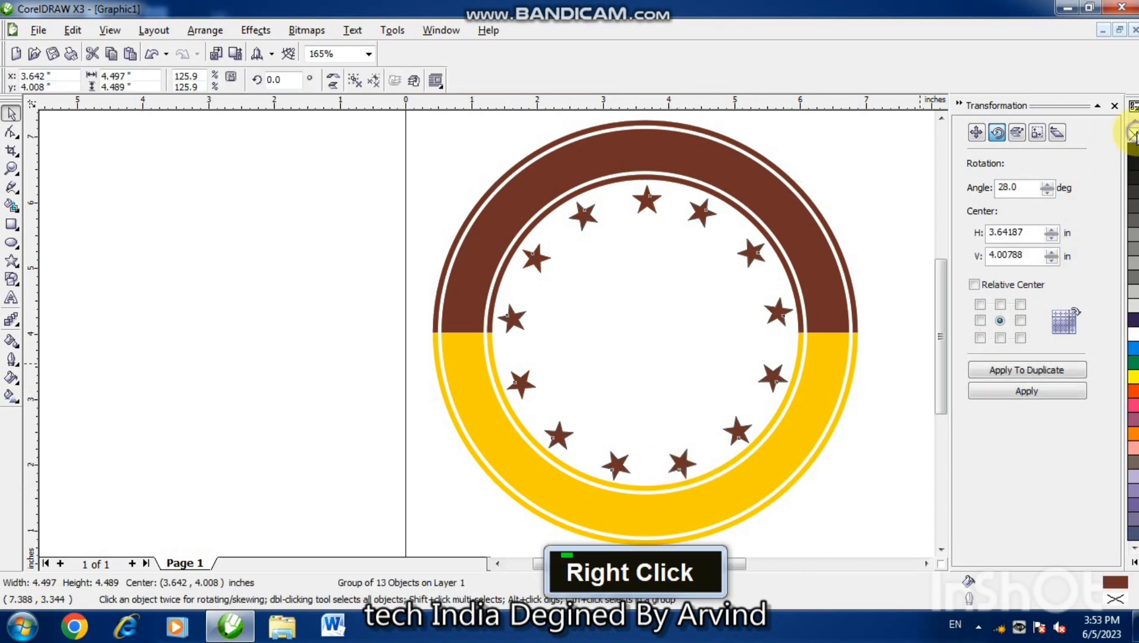
pyautogui.click(322, 302)
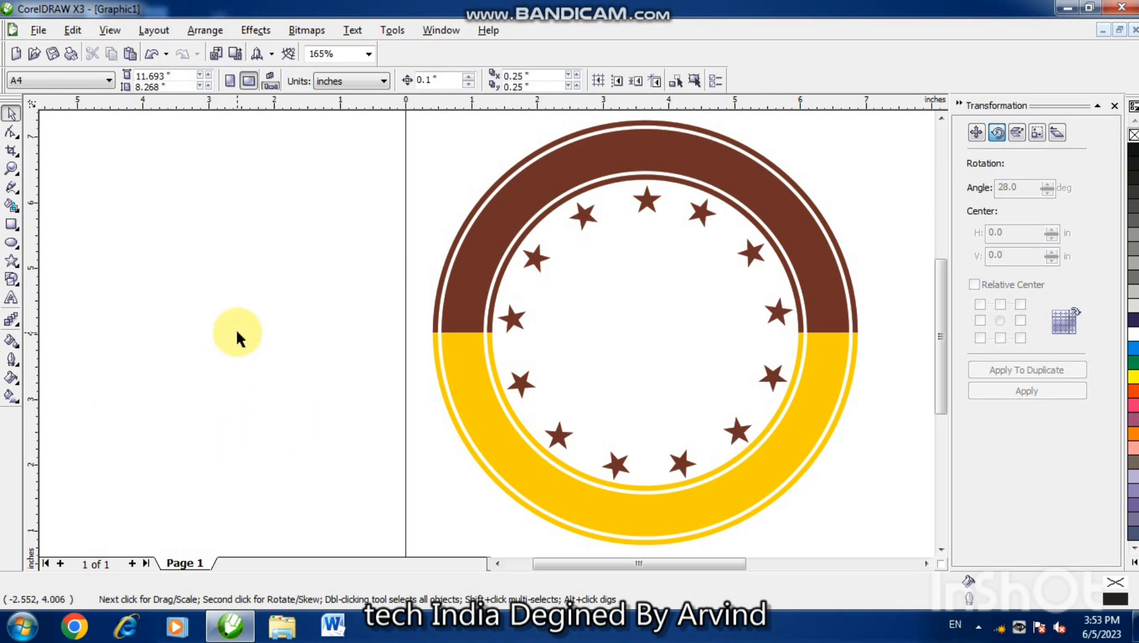
# Draw a large star beside the page with 5 points, about 4.61 in wide and 3.83 in high
pyautogui.click(11, 261)
pyautogui.moveTo(159, 208); pyautogui.dragTo(315, 342)
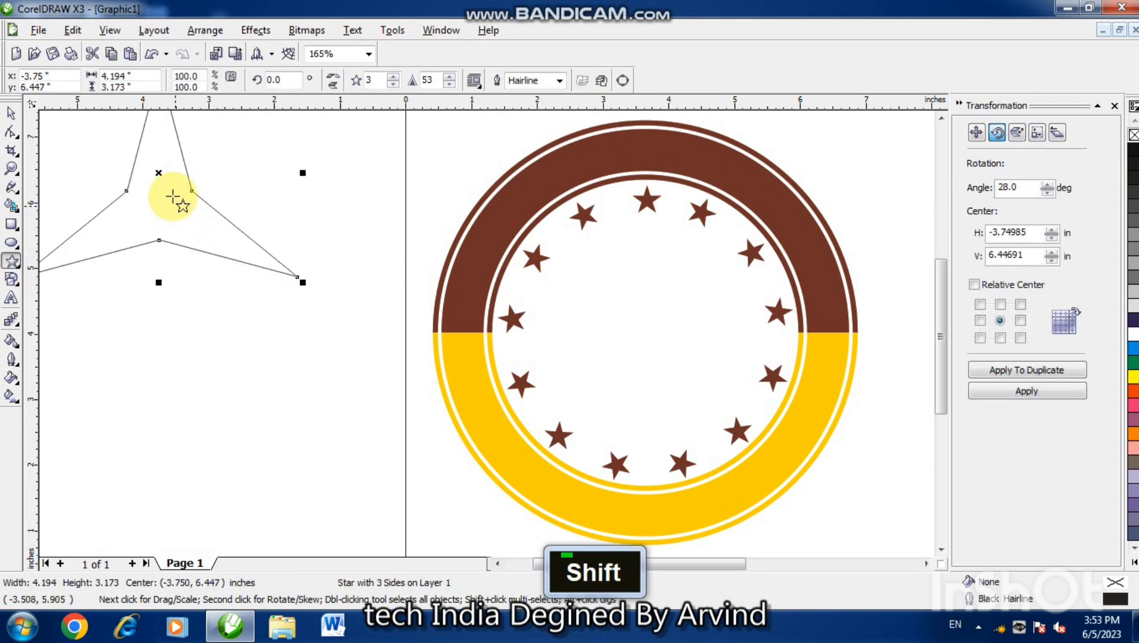
pyautogui.moveTo(160, 175); pyautogui.dragTo(219, 262)
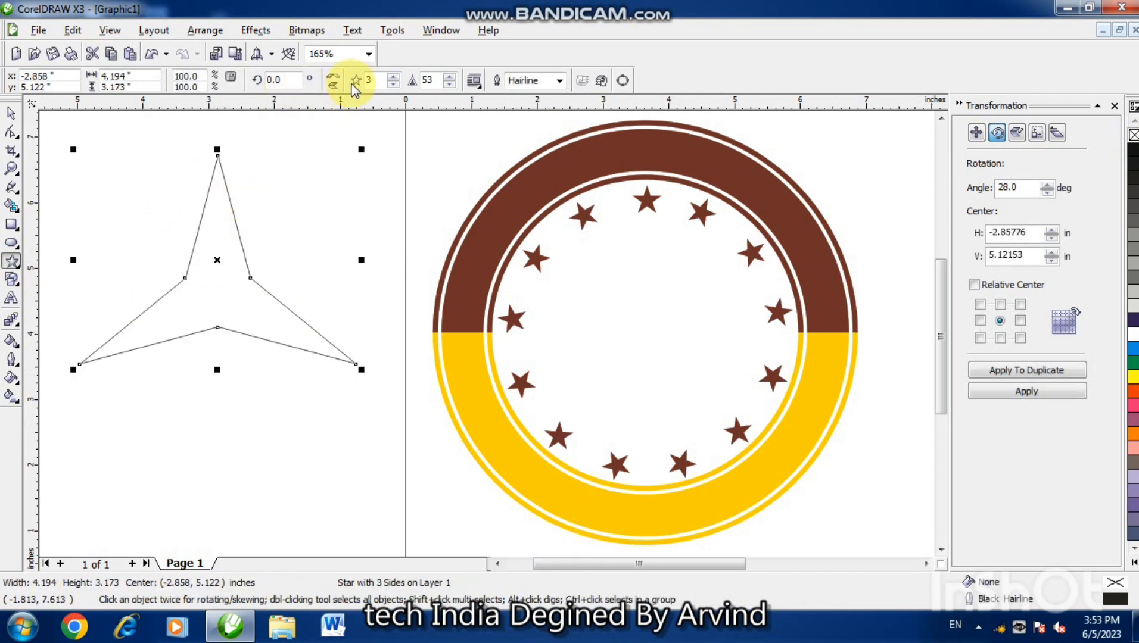
pyautogui.click(395, 78)
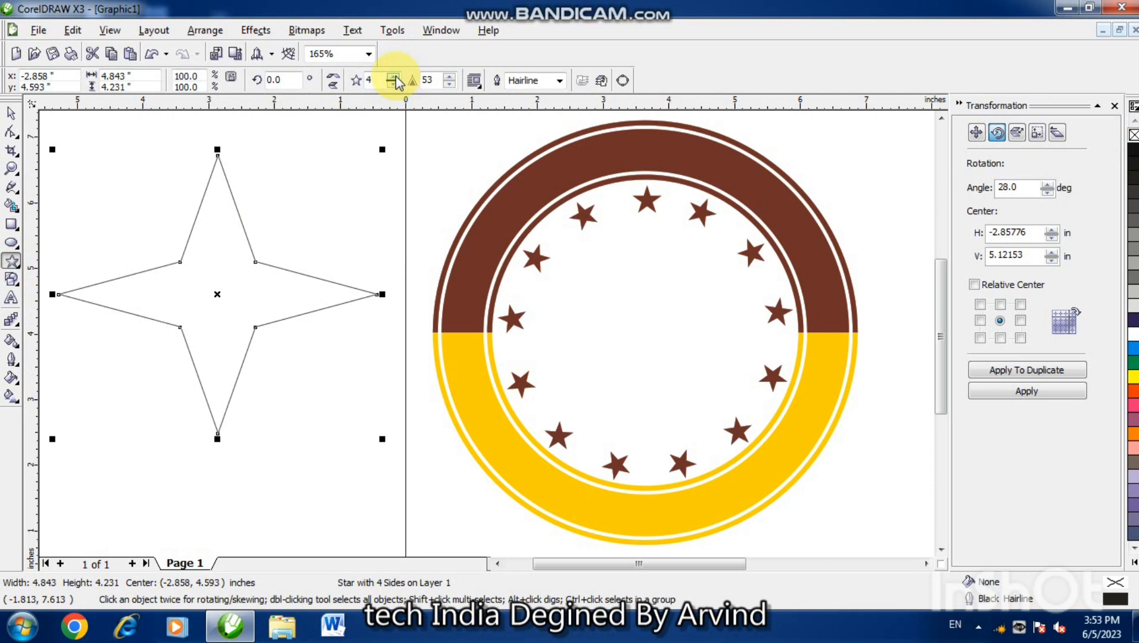
pyautogui.click(395, 78)
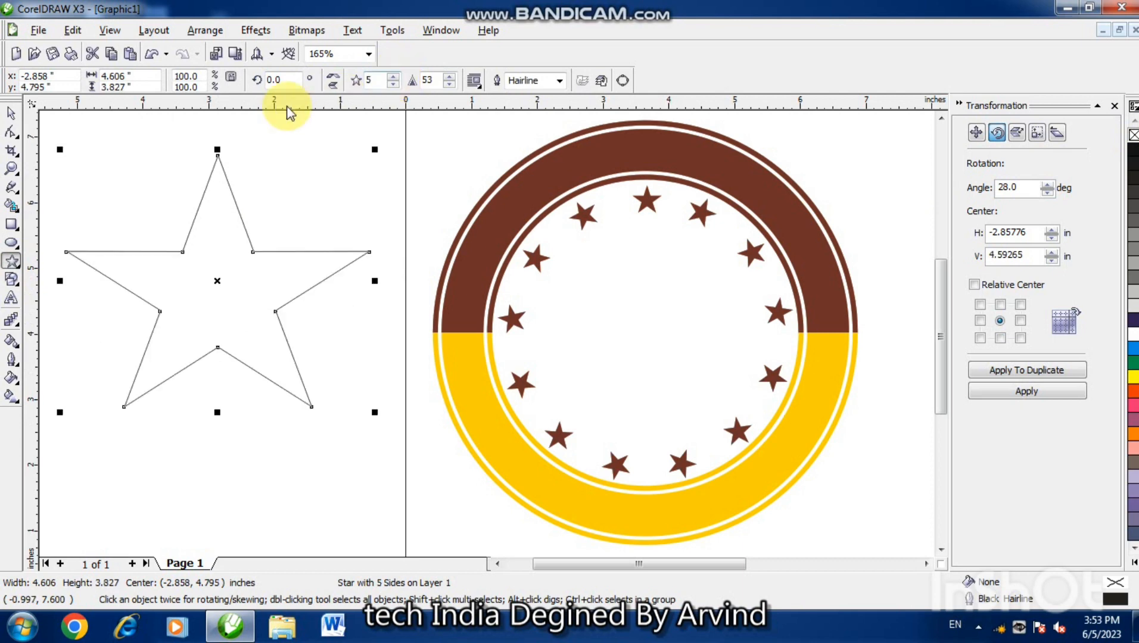
pyautogui.doubleClick(163, 160)
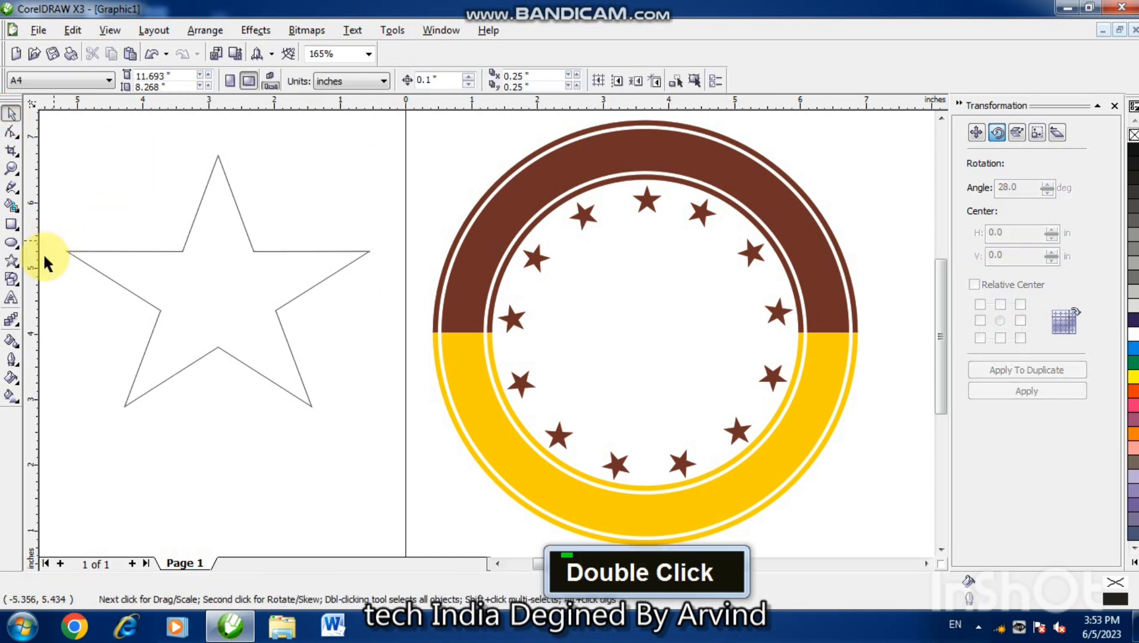
# Draw a vertical Bezier line about 3.95 in long from the large star's top tip to below its bottom notch
pyautogui.click(17, 190)
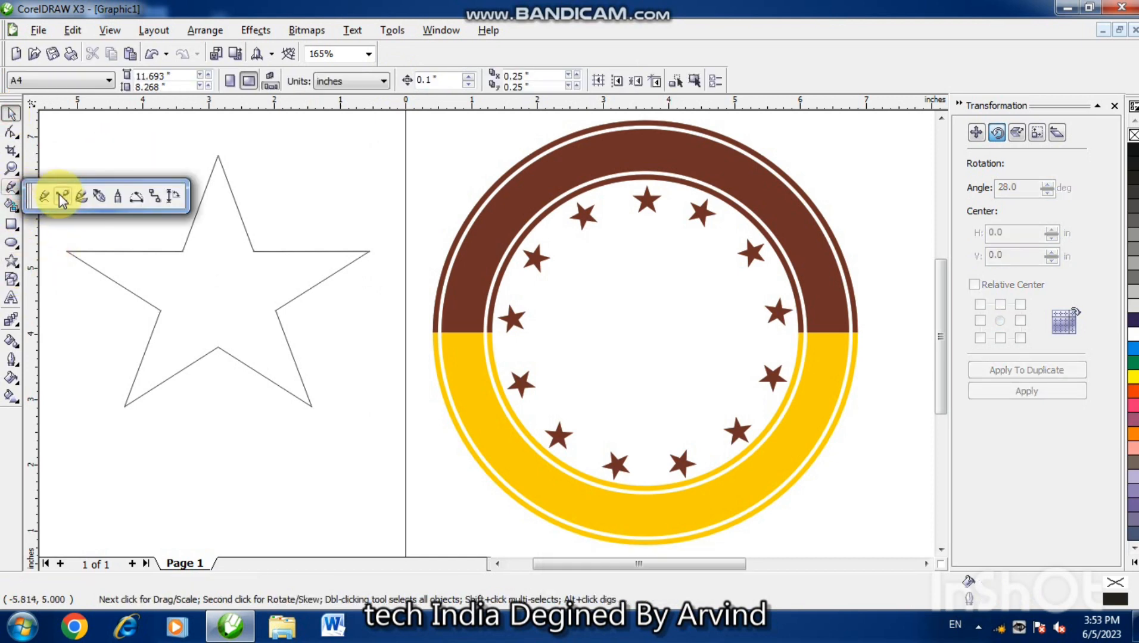
pyautogui.click(63, 190)
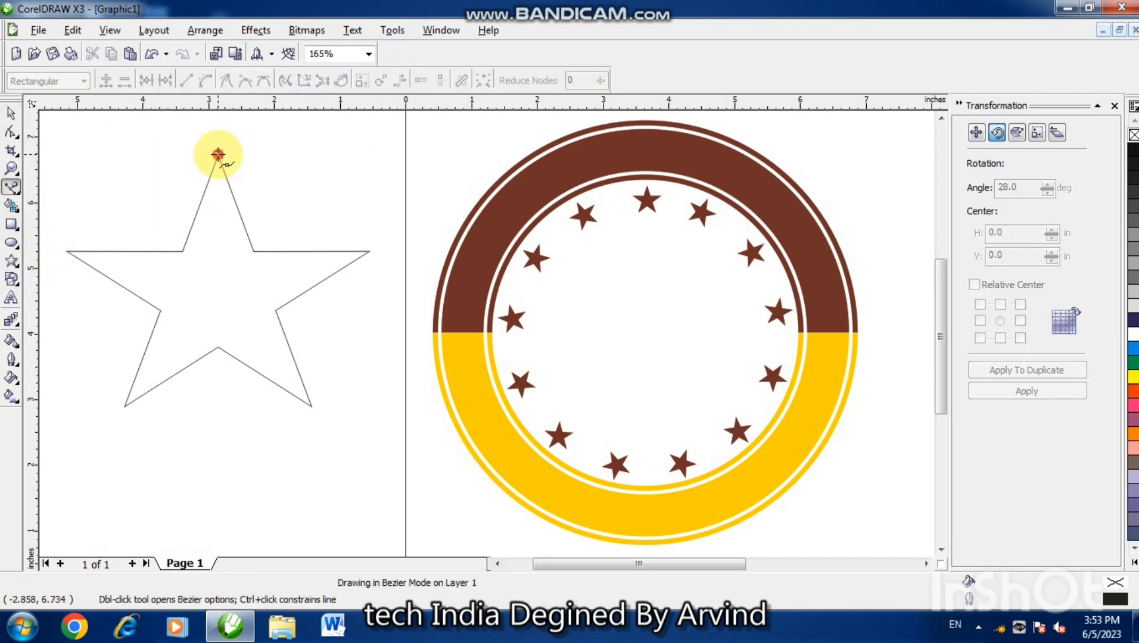
pyautogui.click(218, 154)
pyautogui.keyDown('shift'); pyautogui.click(218, 412); pyautogui.keyUp('shift')
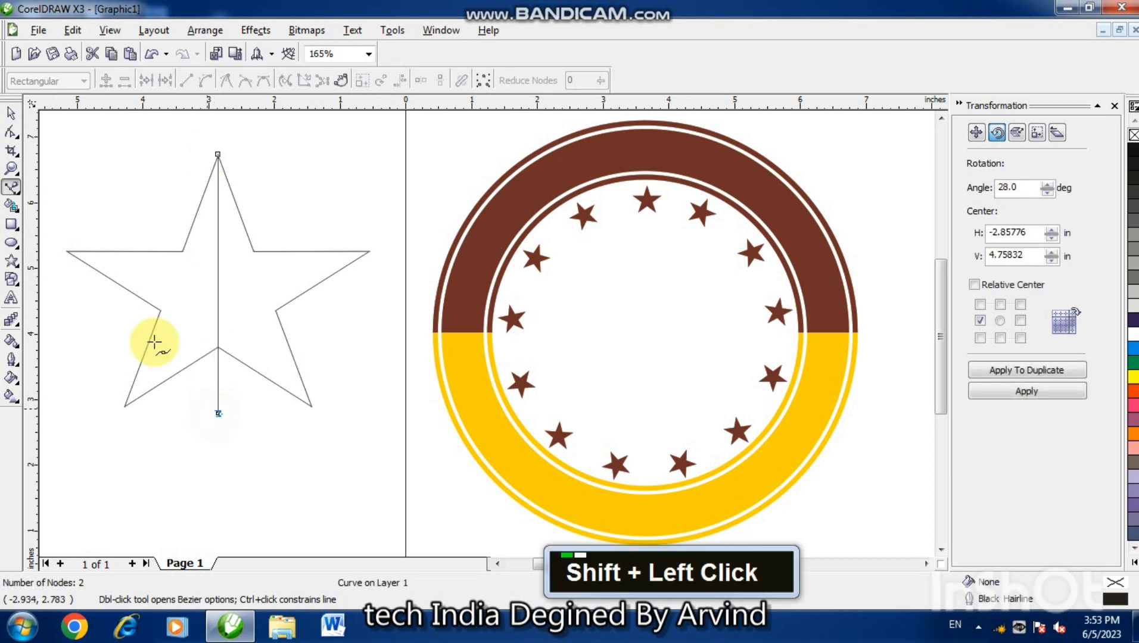
pyautogui.click(12, 113)
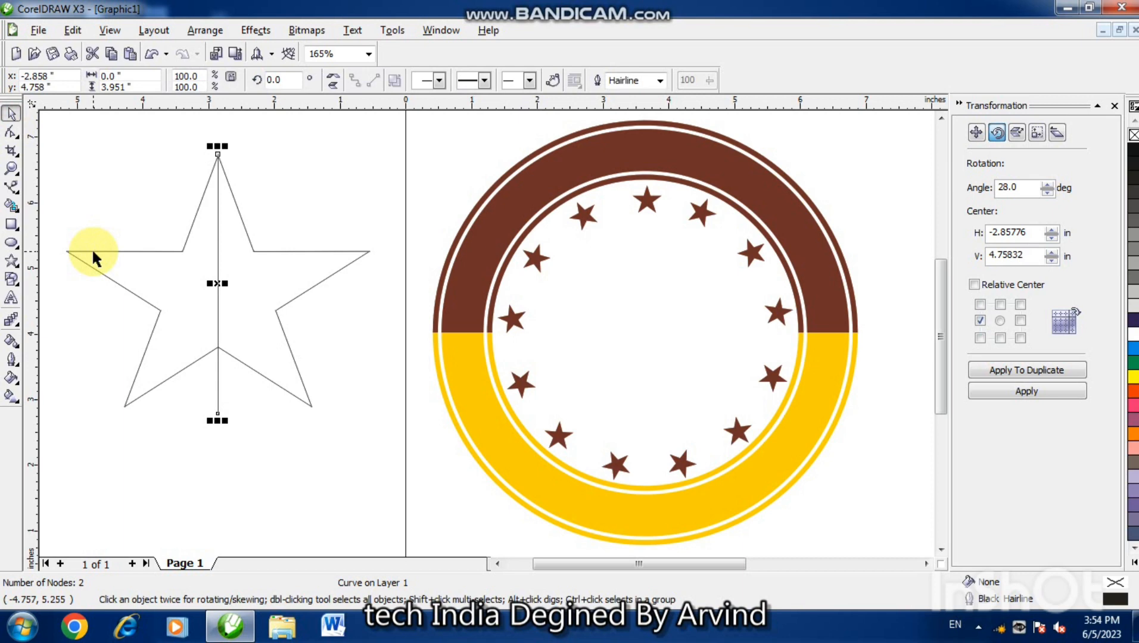
# Draw a straight Bezier line from the large star's lower-right tip to just beyond its upper-left notch
pyautogui.click(17, 186)
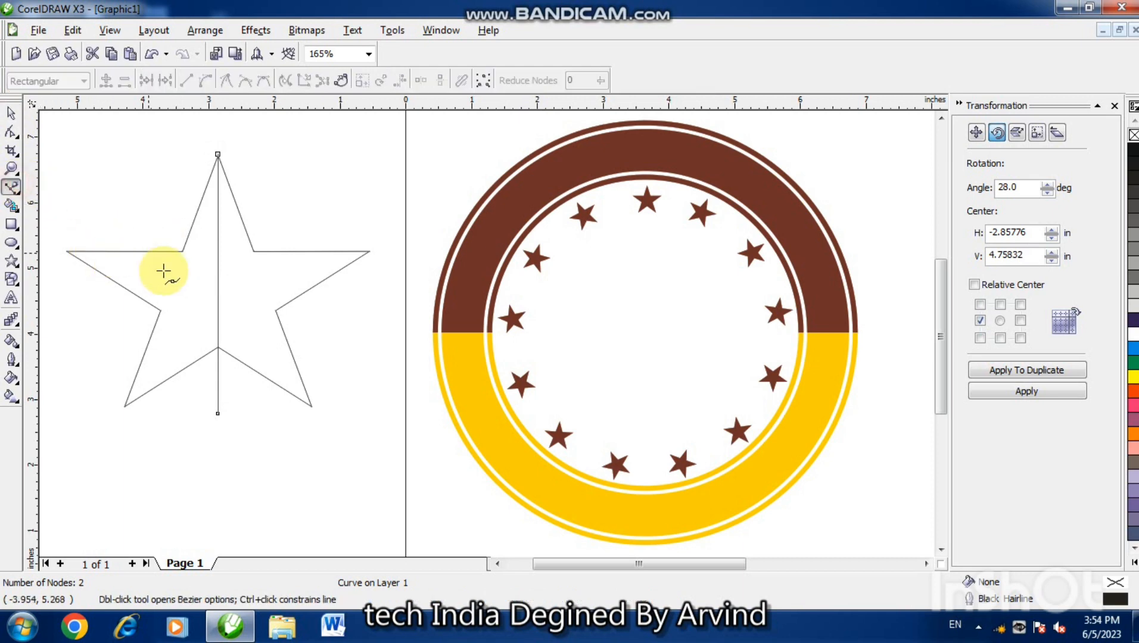
pyautogui.click(314, 408)
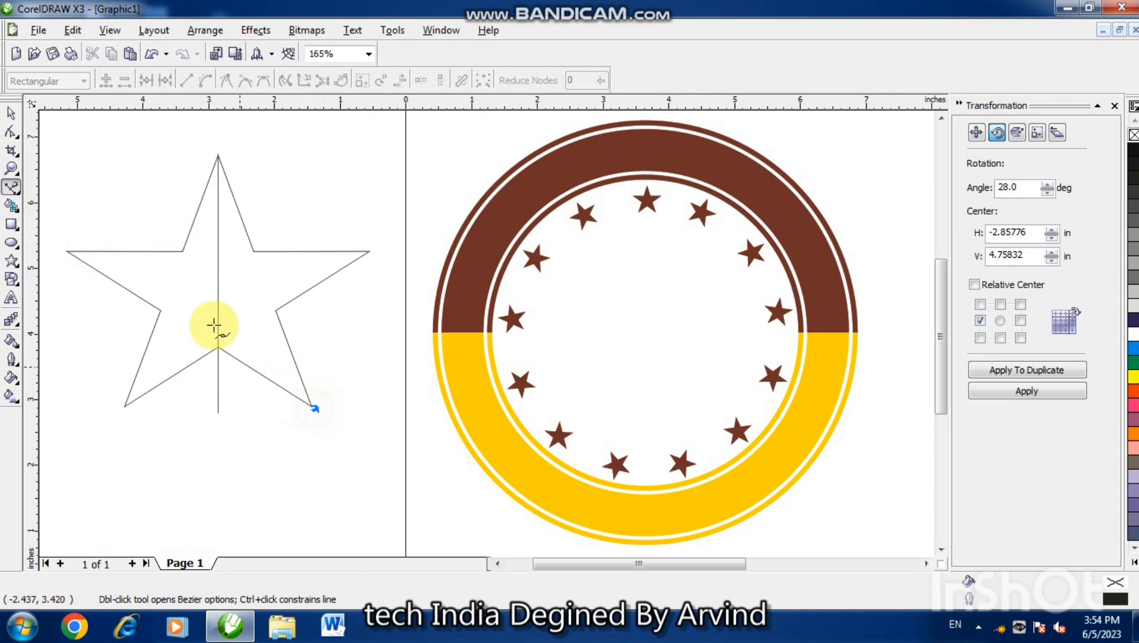
pyautogui.click(170, 237)
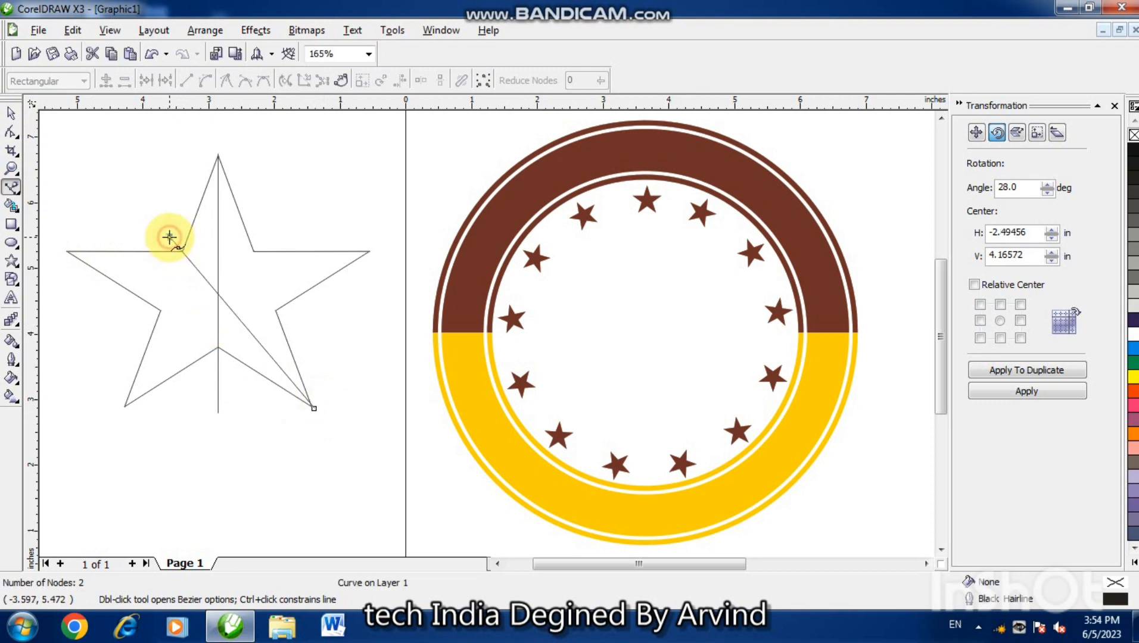
pyautogui.click(11, 115)
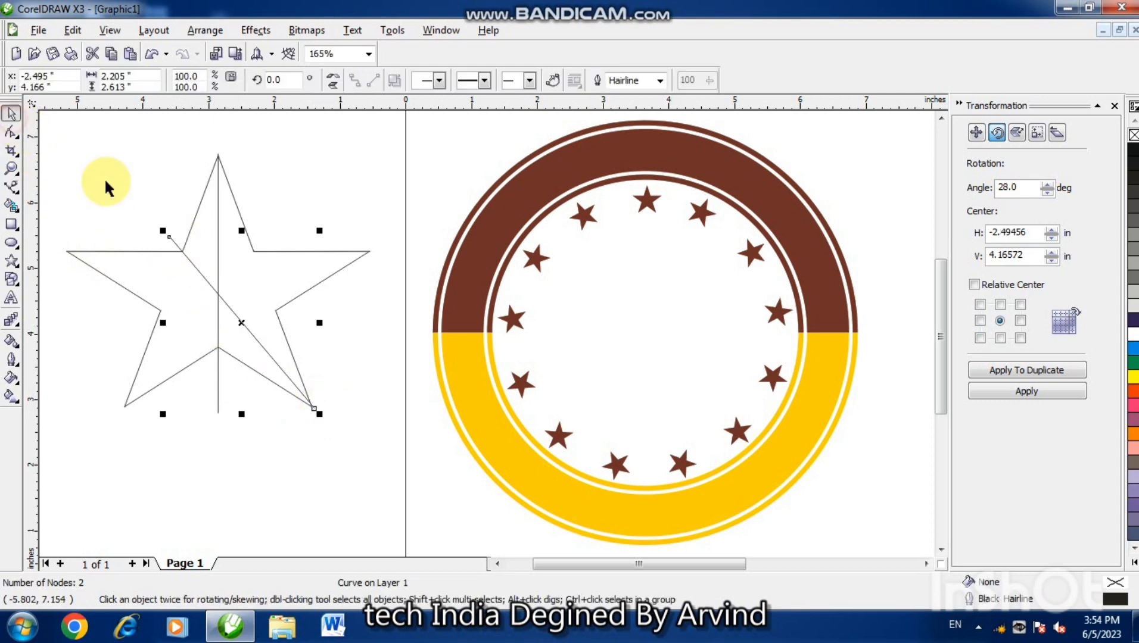
# Draw a Bezier line from the large star's left inner notch past its right tip and adjust its end node slightly
pyautogui.click(12, 187)
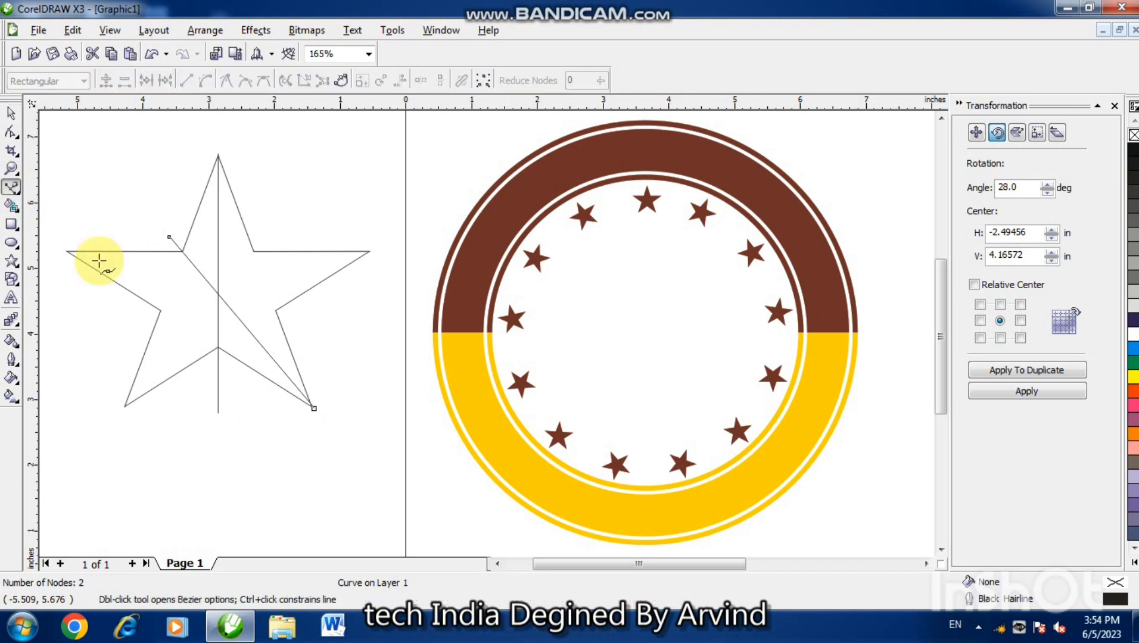
pyautogui.click(155, 312)
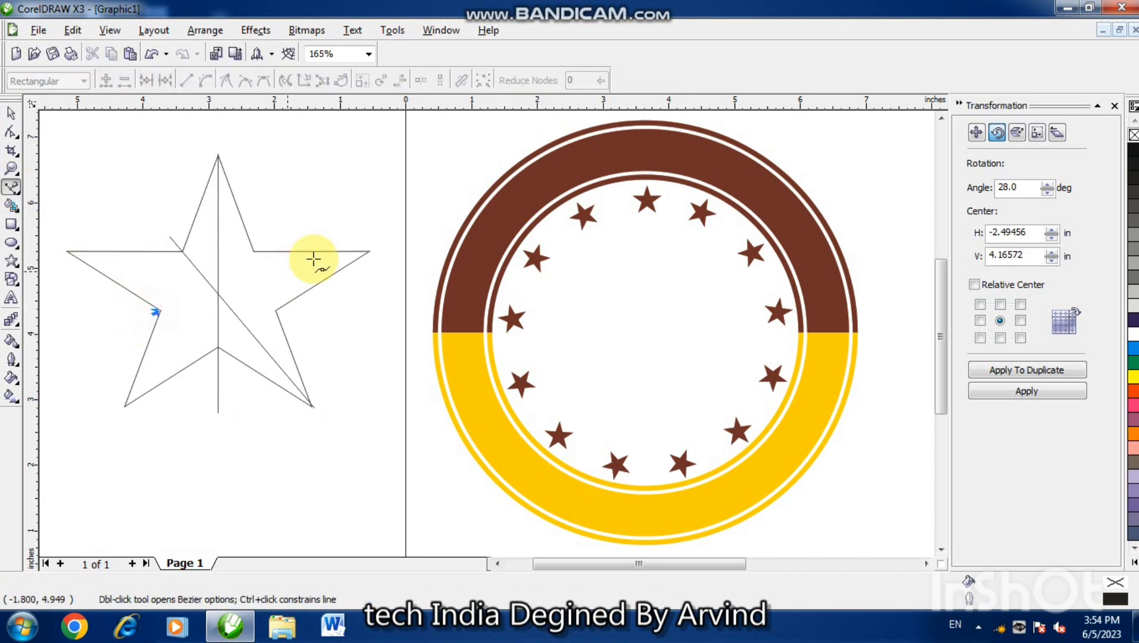
pyautogui.keyDown('shift'); pyautogui.click(377, 248); pyautogui.keyUp('shift')
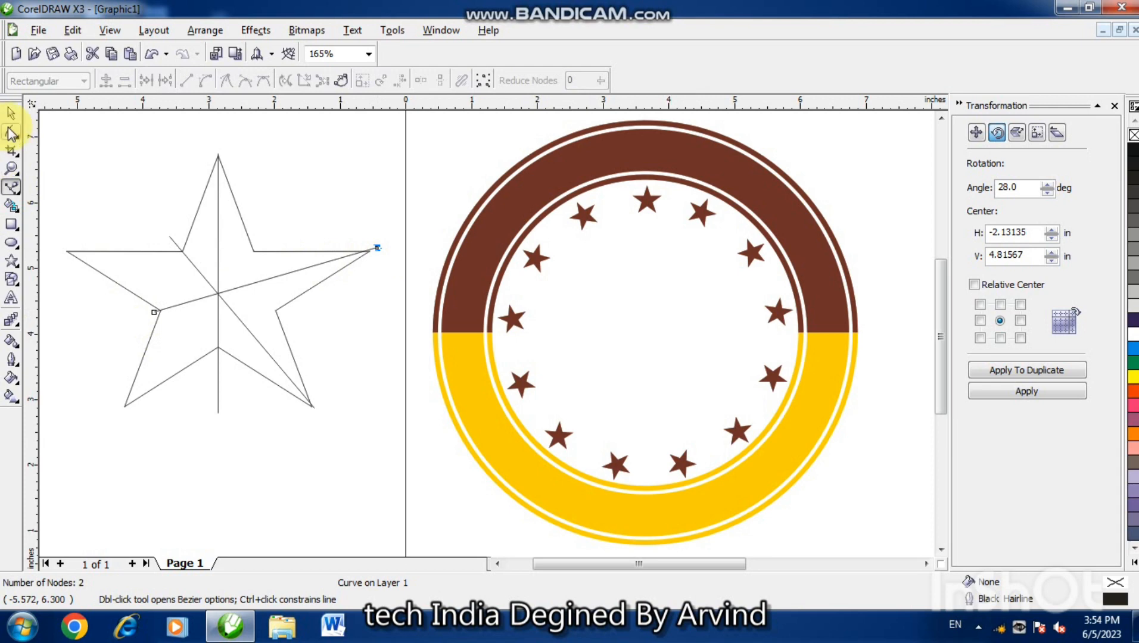
pyautogui.click(8, 130)
pyautogui.click(378, 248)
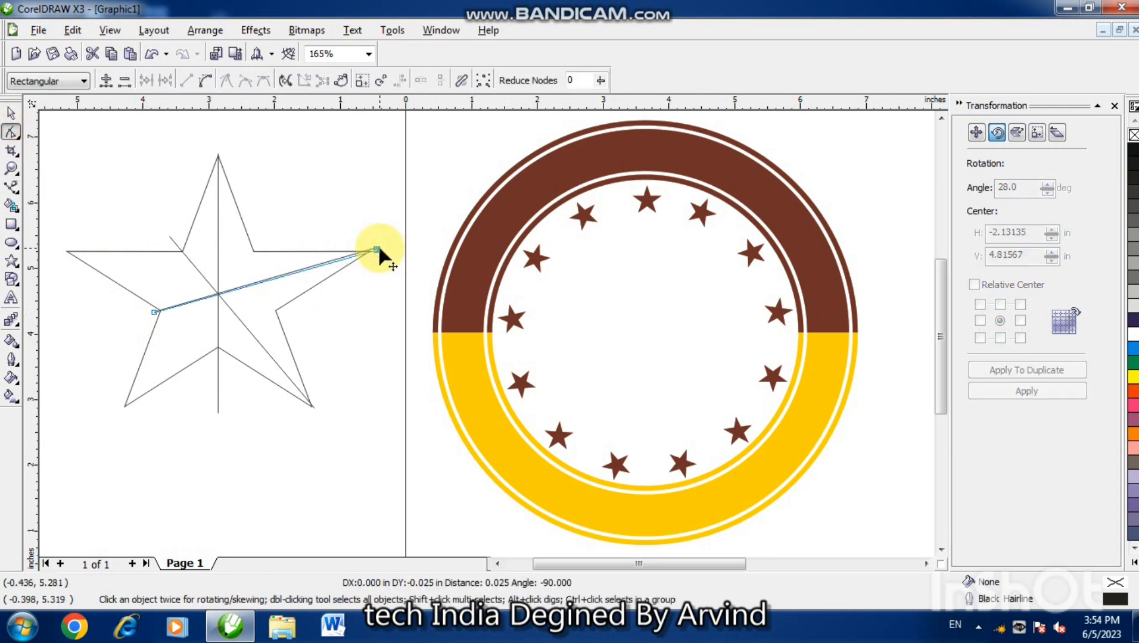
# Draw a Bezier line from the large star's left tip to just beyond its right inner notch
pyautogui.click(13, 188)
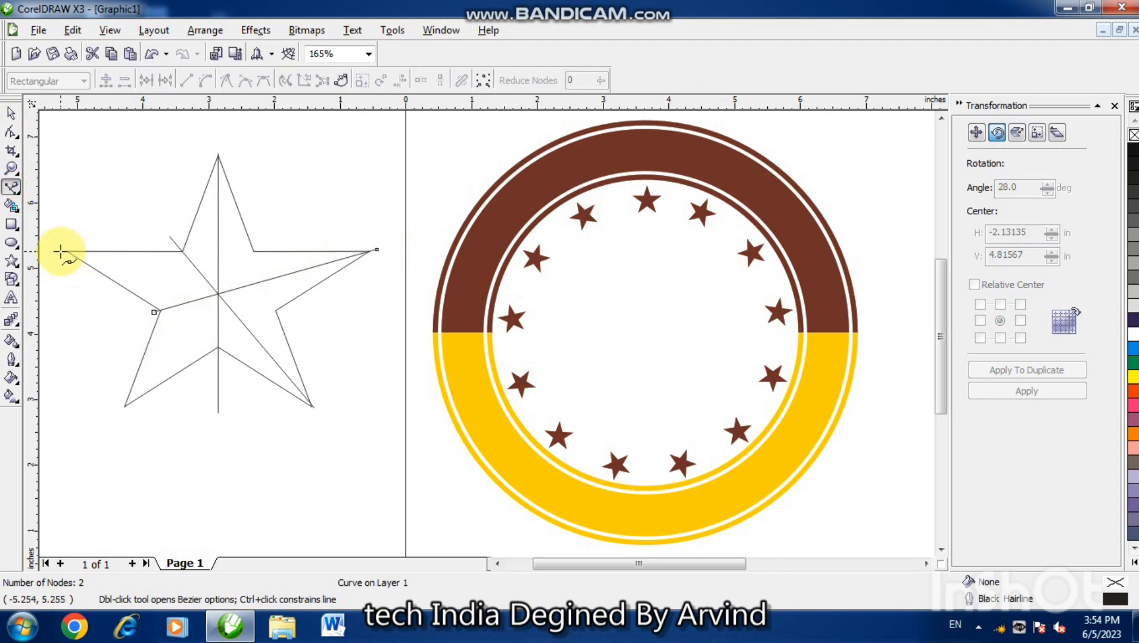
pyautogui.click(60, 252)
pyautogui.click(290, 316)
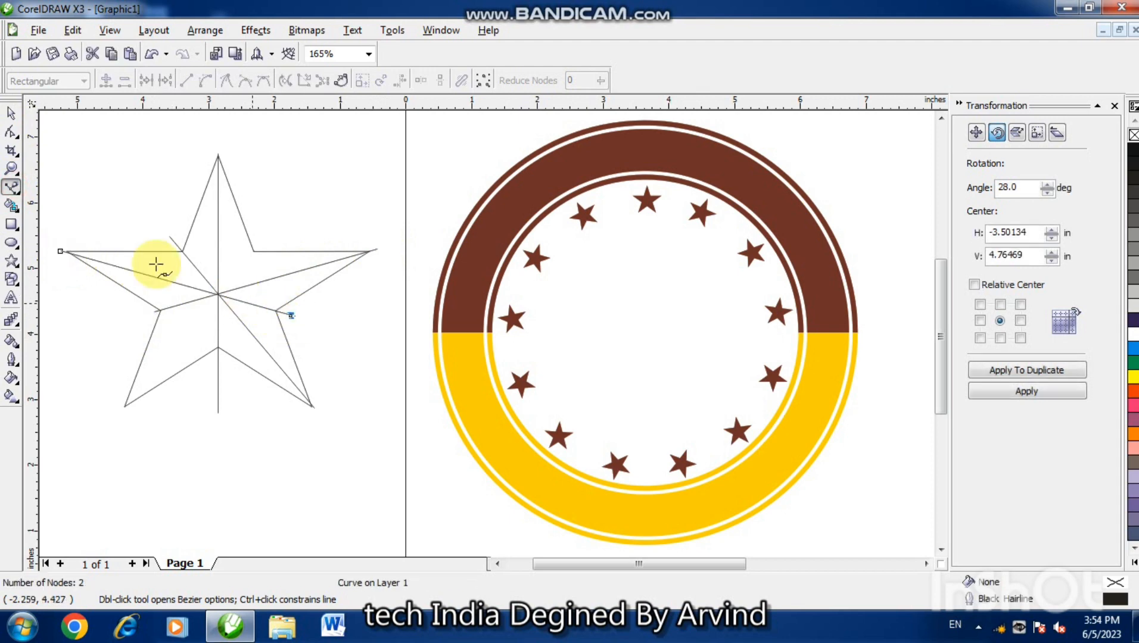
pyautogui.click(7, 132)
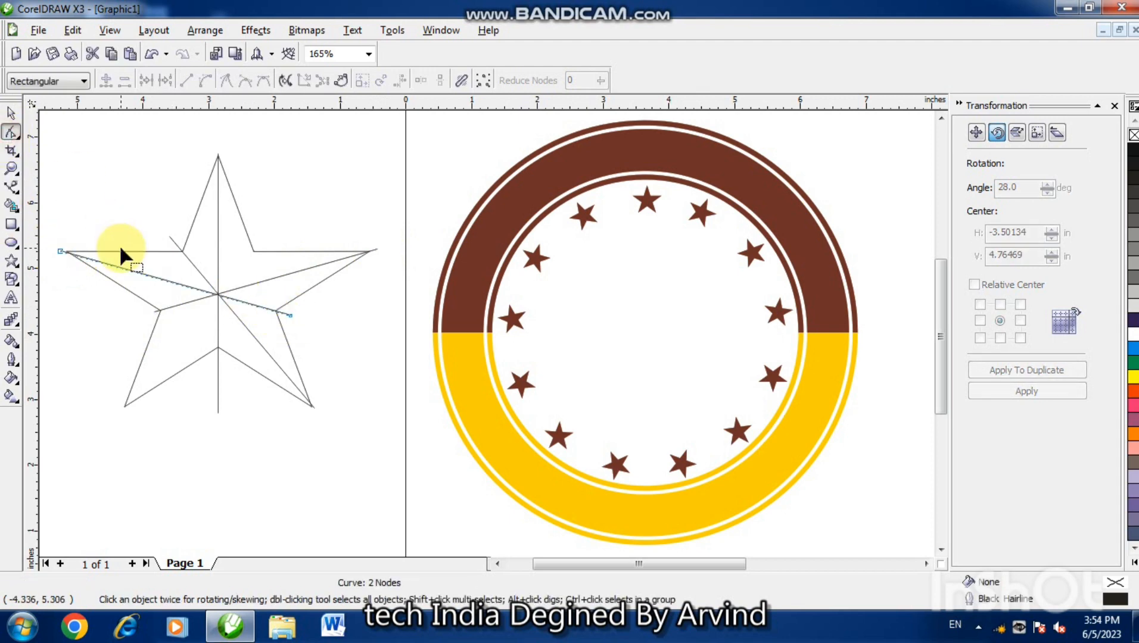
# Adjust both end nodes of the left-tip construction line so it passes through the star's left tip and right inner notch
pyautogui.press('F2')
pyautogui.click(85, 267)
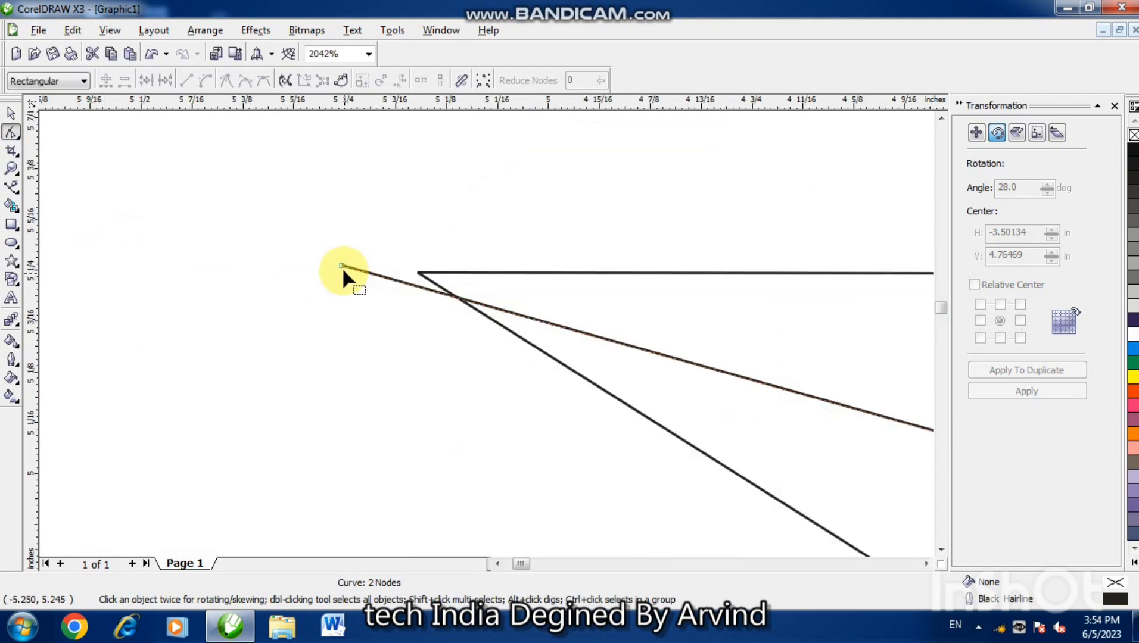
pyautogui.moveTo(344, 265); pyautogui.dragTo(348, 262)
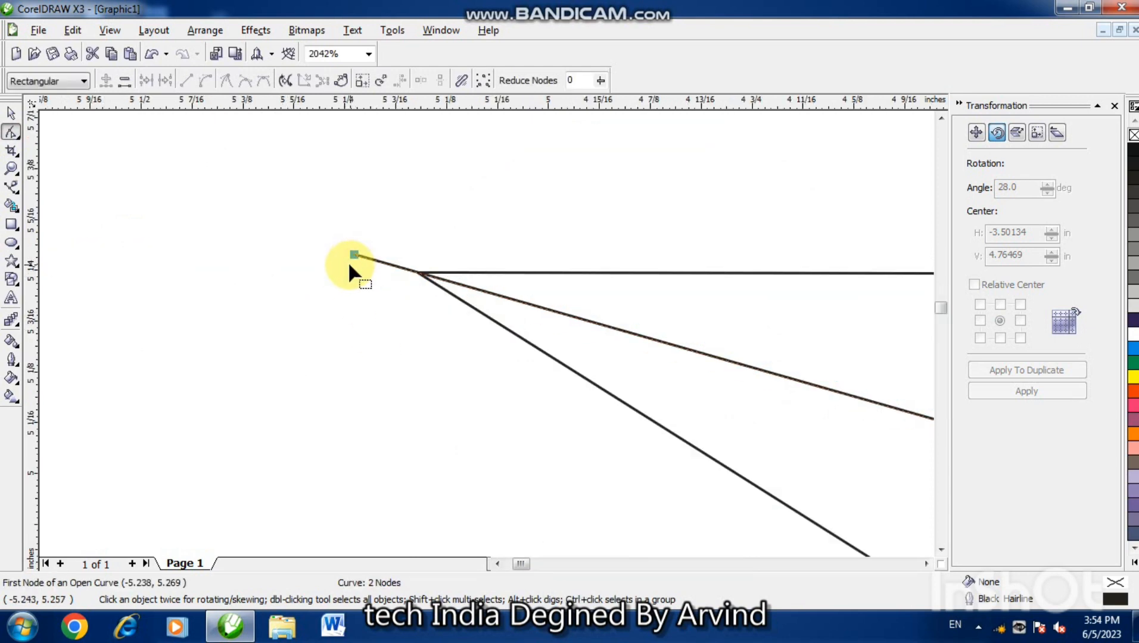
pyautogui.press('F4')
pyautogui.press('F2')
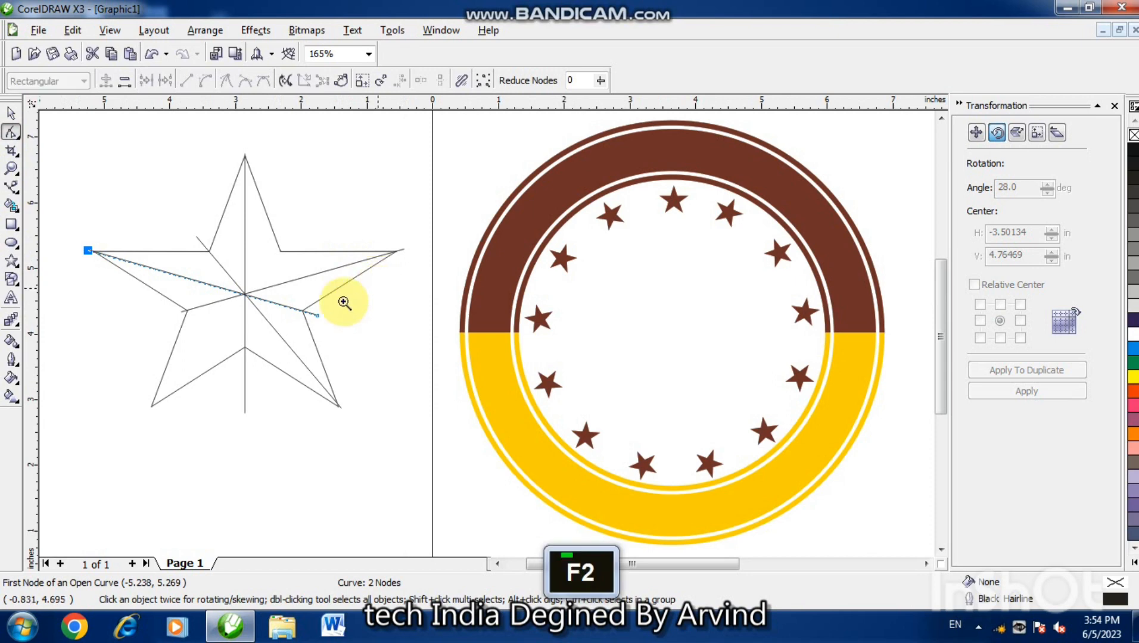
pyautogui.moveTo(296, 297); pyautogui.dragTo(331, 343)
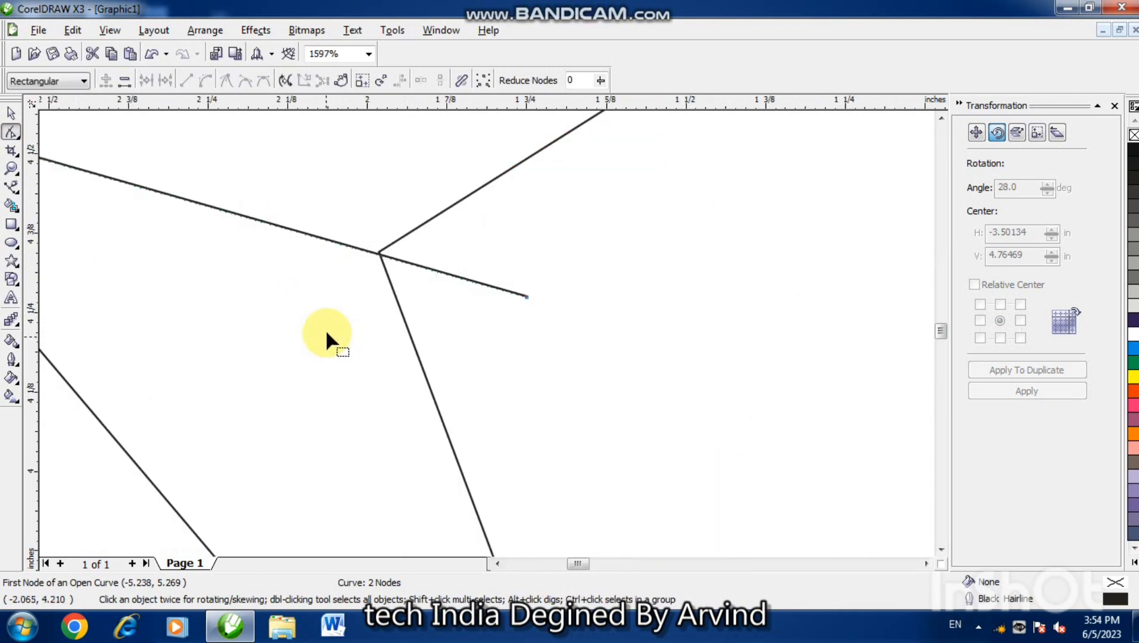
pyautogui.moveTo(524, 293); pyautogui.dragTo(526, 289)
pyautogui.press('F4')
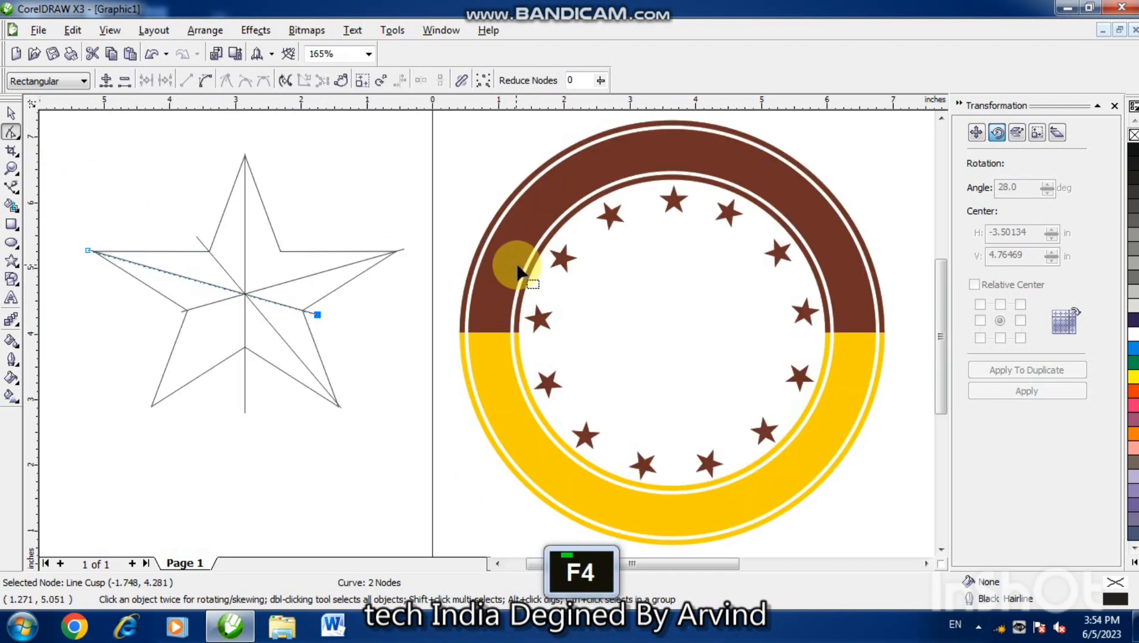
# Adjust the left end node of the right-tip construction line so it passes through the star's left inner notch
pyautogui.press('F2')
pyautogui.moveTo(382, 235); pyautogui.dragTo(419, 278)
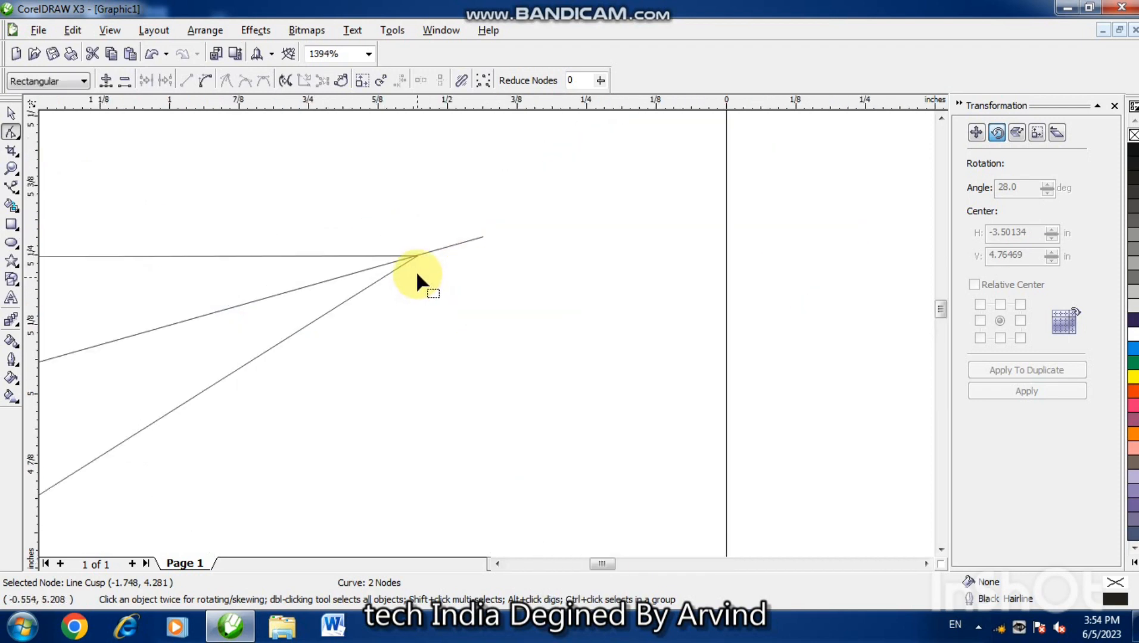
pyautogui.press('F4')
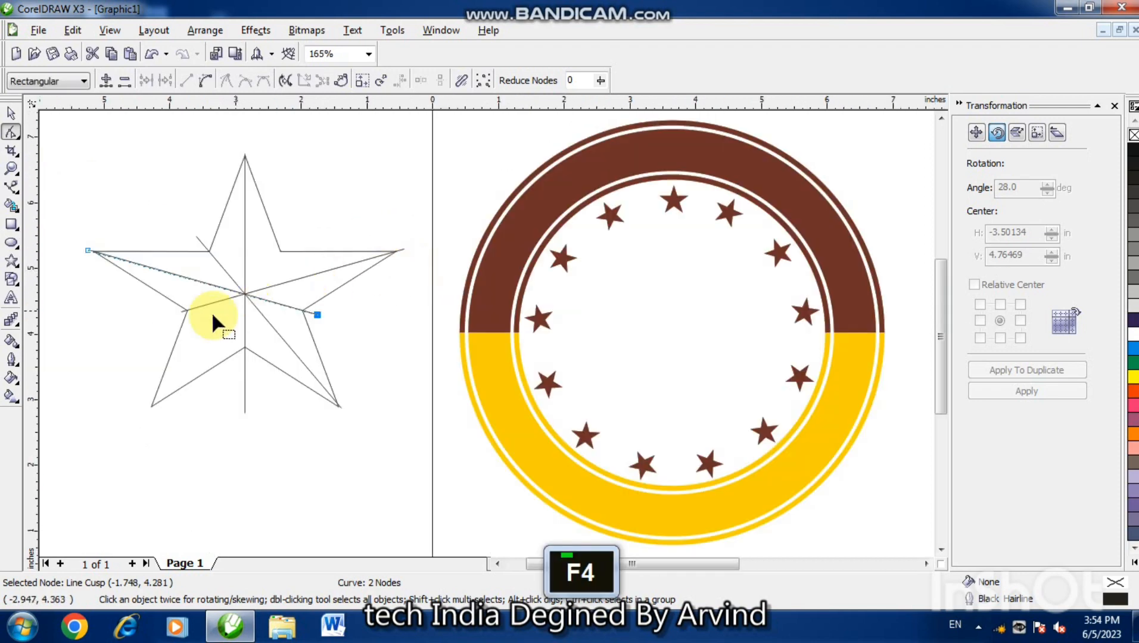
pyautogui.press('F2')
pyautogui.moveTo(173, 306); pyautogui.dragTo(209, 326)
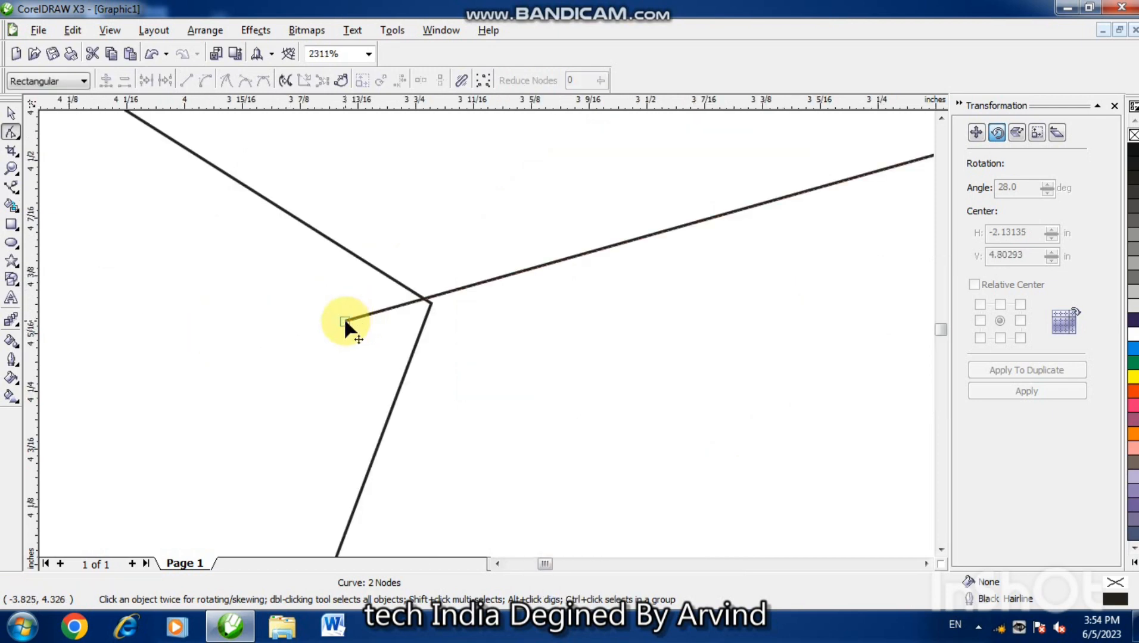
pyautogui.moveTo(345, 320); pyautogui.dragTo(348, 326)
pyautogui.press('F4')
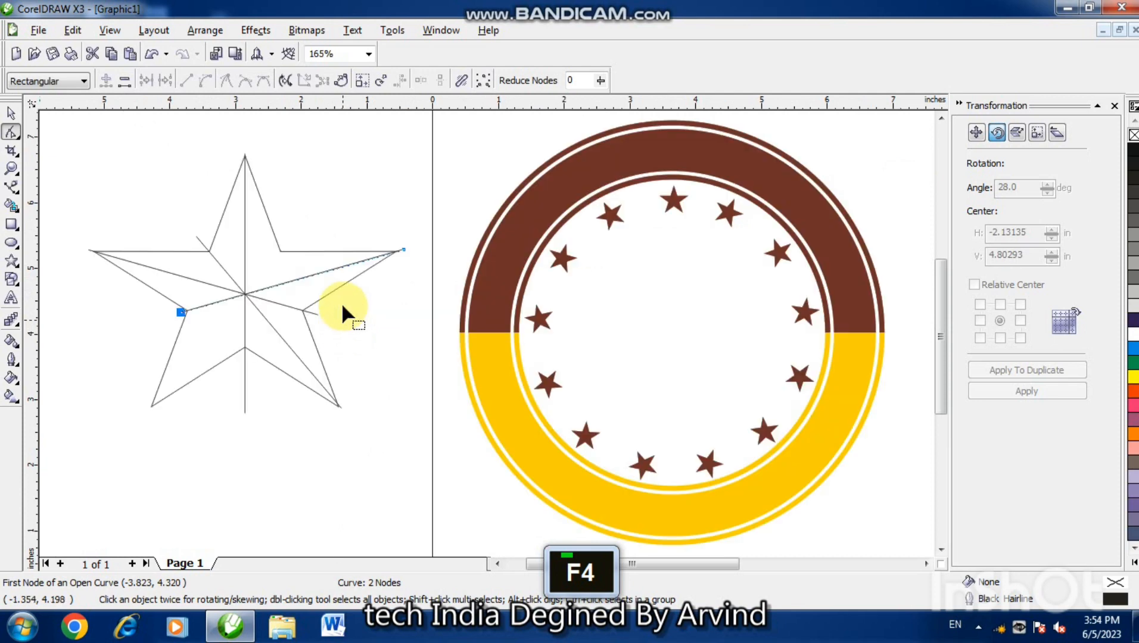
# Examine where the vertical construction line crosses the large star's top tip and bottom notch
pyautogui.press('F2')
pyautogui.moveTo(241, 158); pyautogui.dragTo(270, 182)
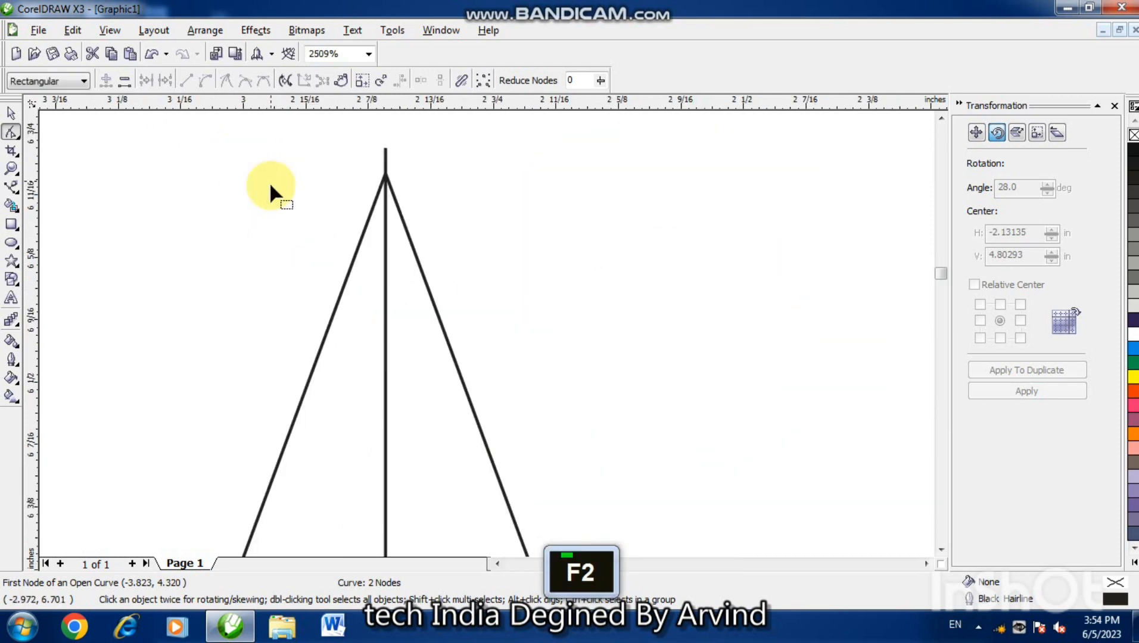
pyautogui.press('F4')
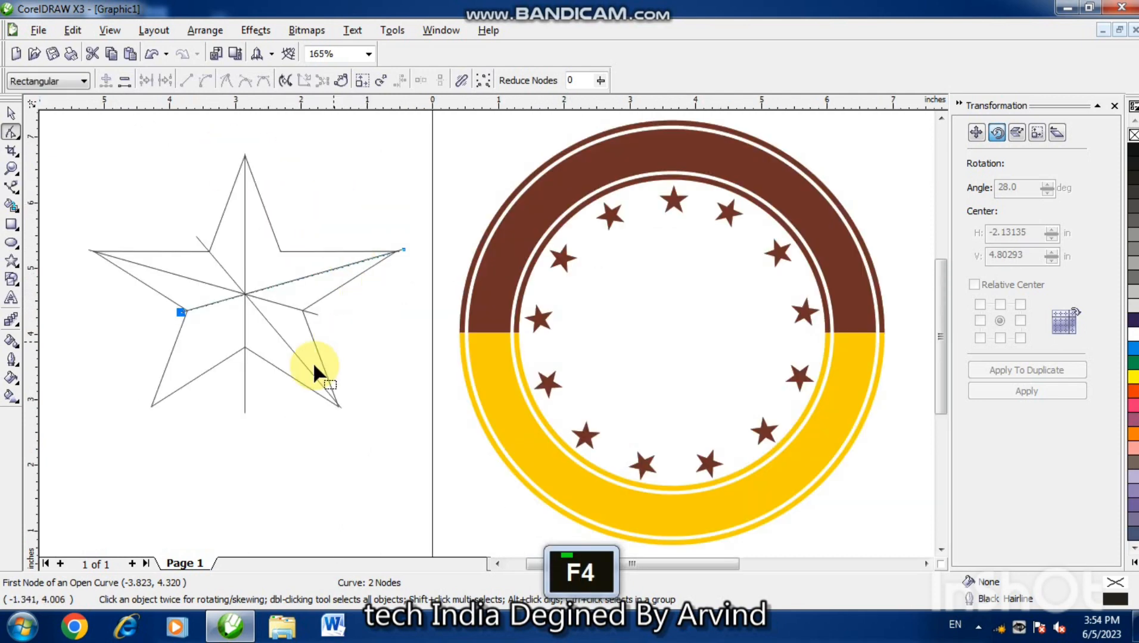
pyautogui.press('F2')
pyautogui.moveTo(224, 333); pyautogui.dragTo(264, 376)
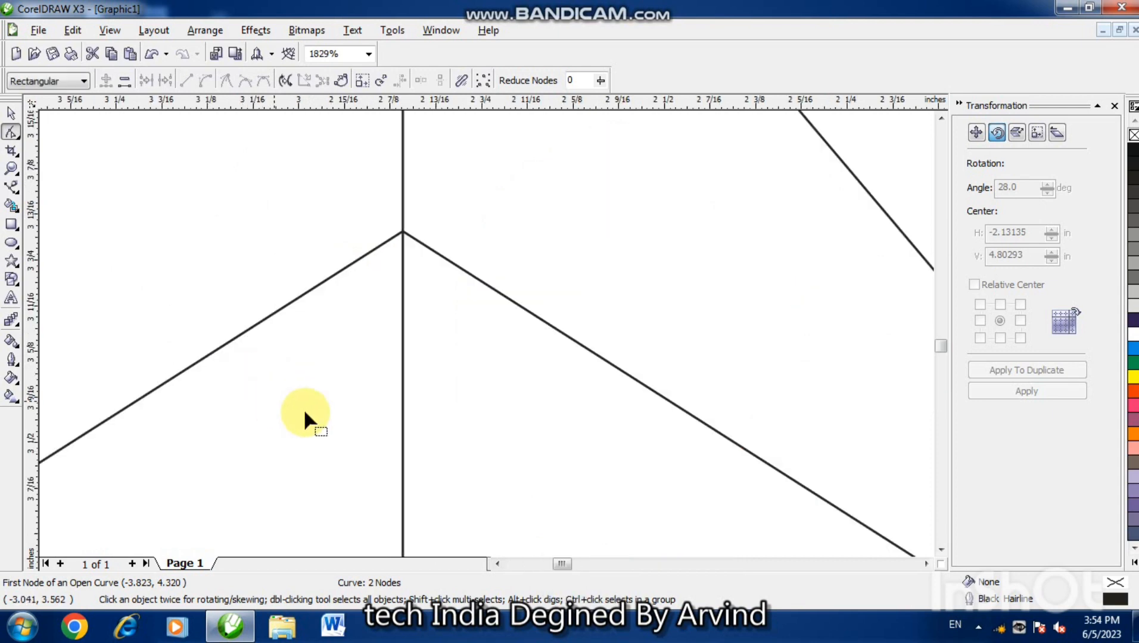
pyautogui.press('F4')
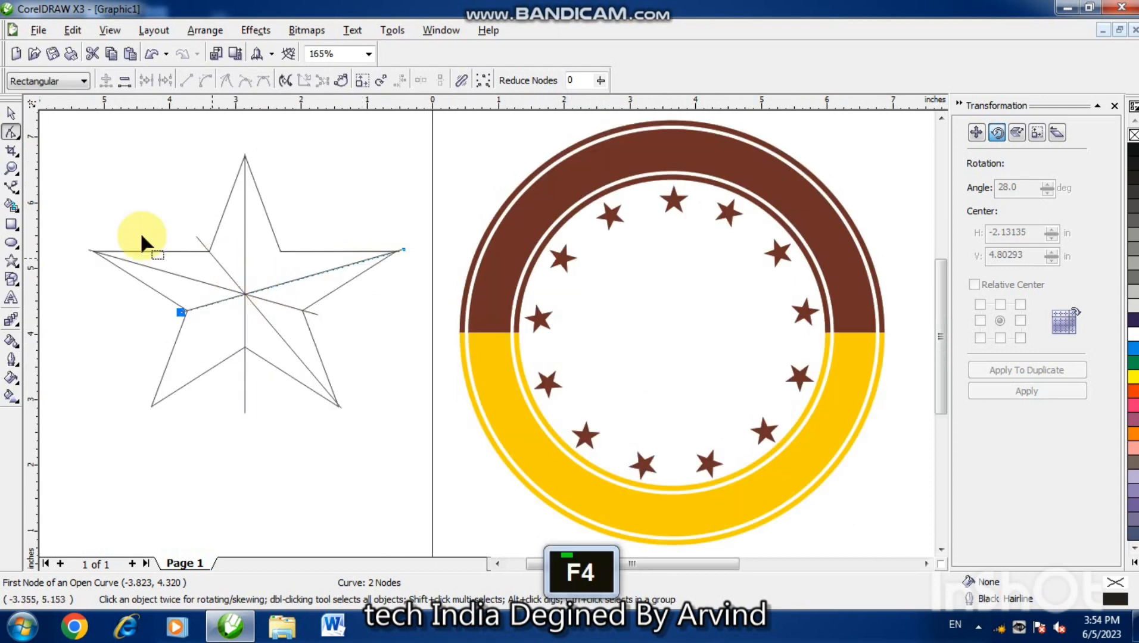
# Smart-fill the two segments of the large star's left arm in black with no outline
pyautogui.click(12, 206)
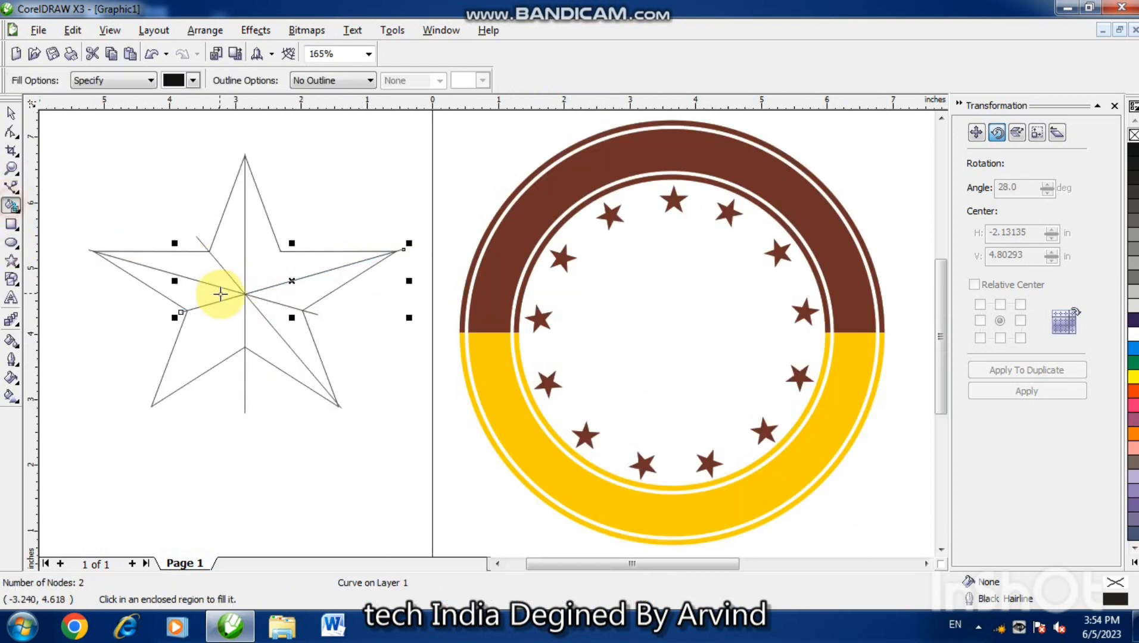
pyautogui.click(201, 269)
pyautogui.click(198, 289)
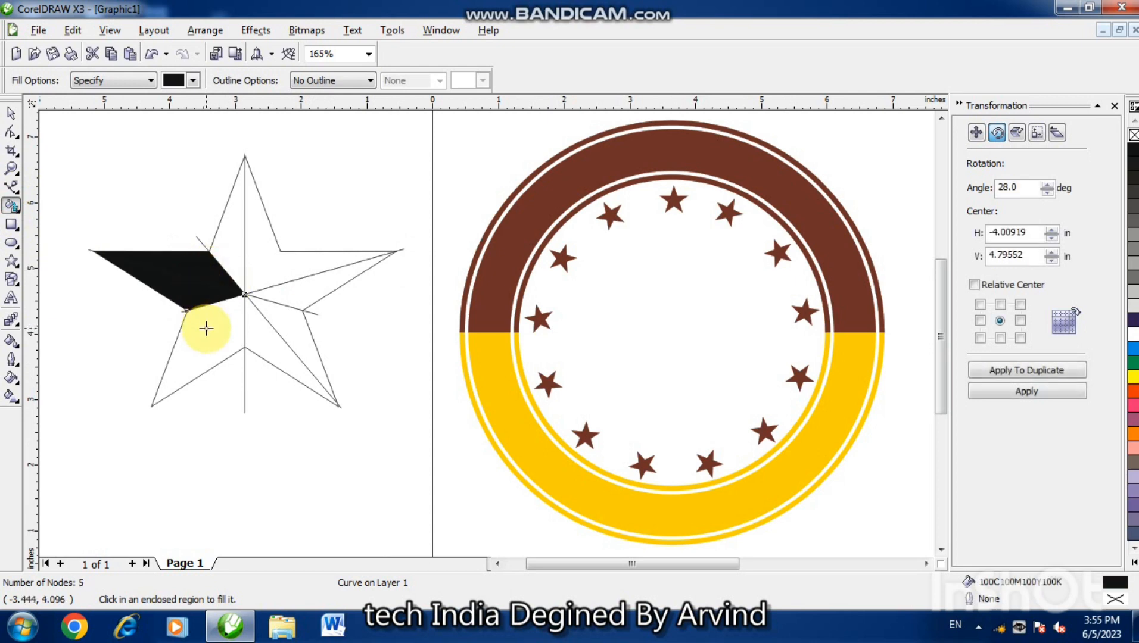
# Draw a Bezier line from just beyond the star's upper-right notch to past its lower-left tip, aligning the upper end node
pyautogui.click(8, 188)
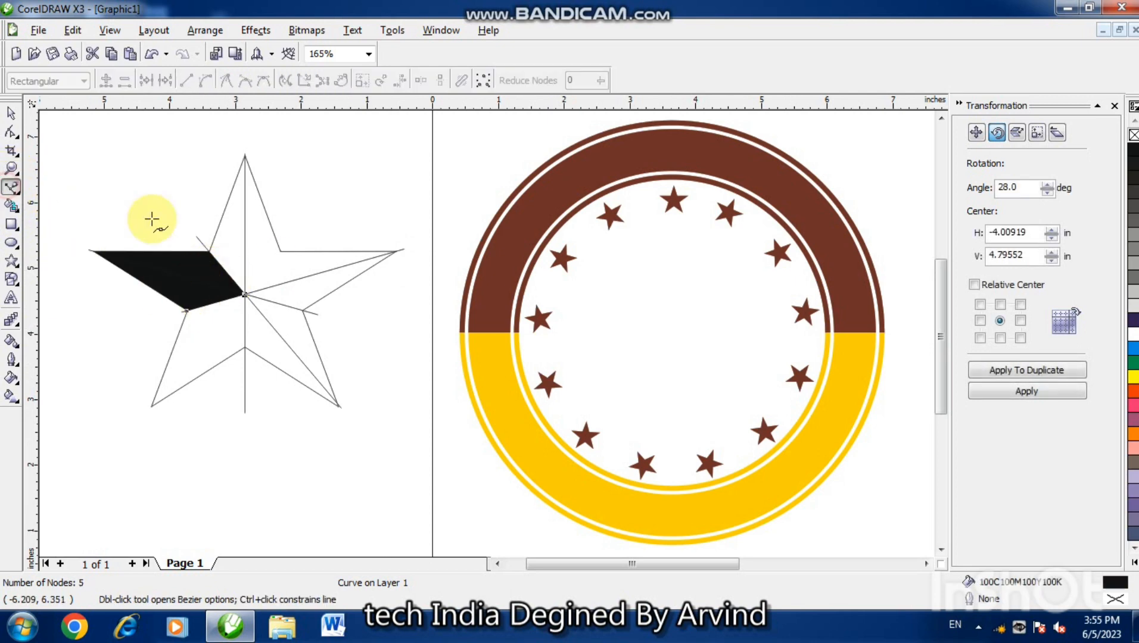
pyautogui.click(281, 247)
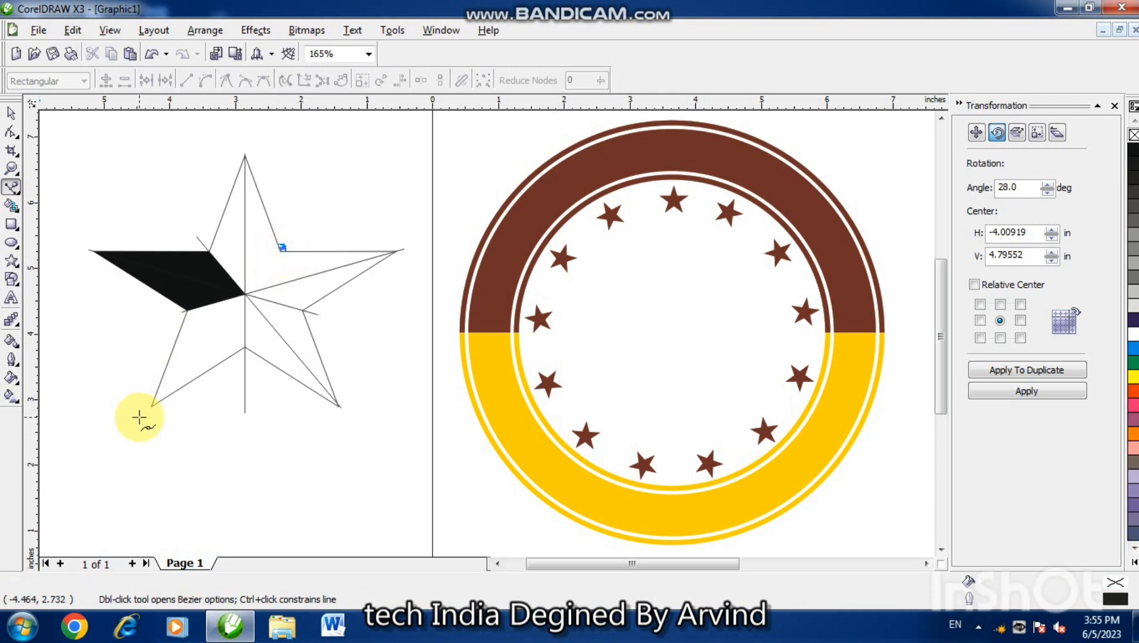
pyautogui.click(139, 417)
pyautogui.click(11, 131)
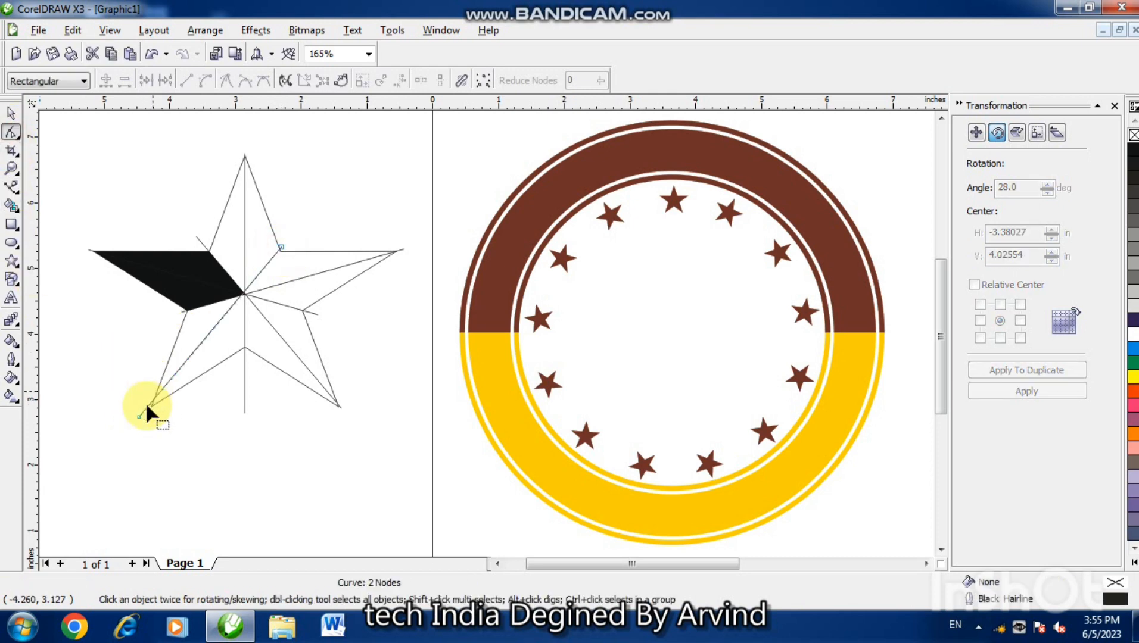
pyautogui.click(139, 415)
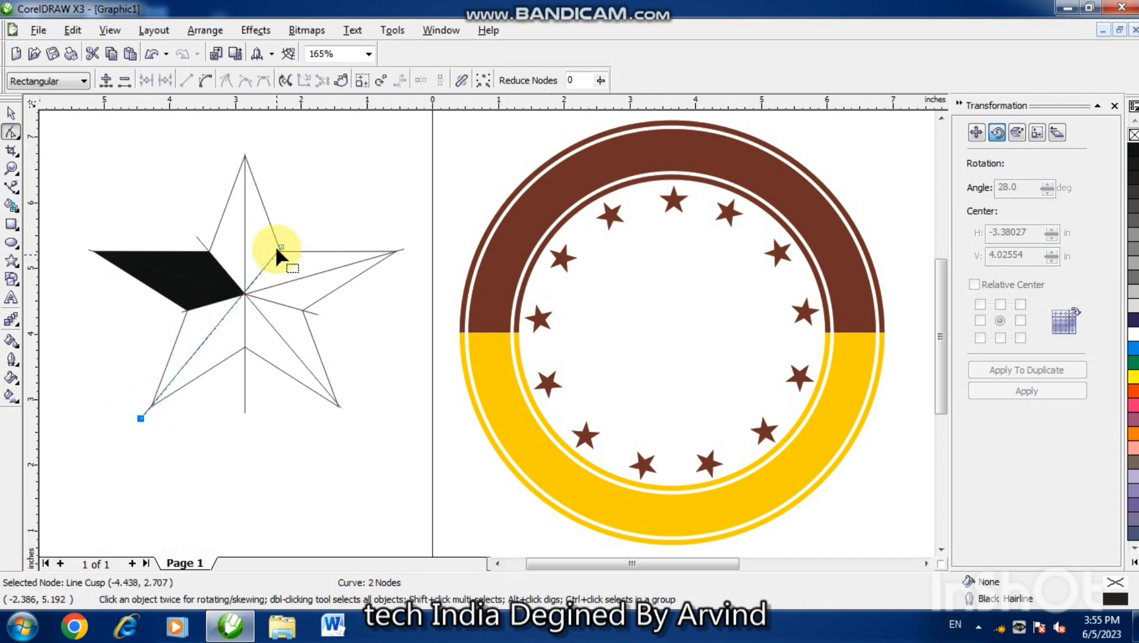
pyautogui.moveTo(282, 246); pyautogui.dragTo(285, 243)
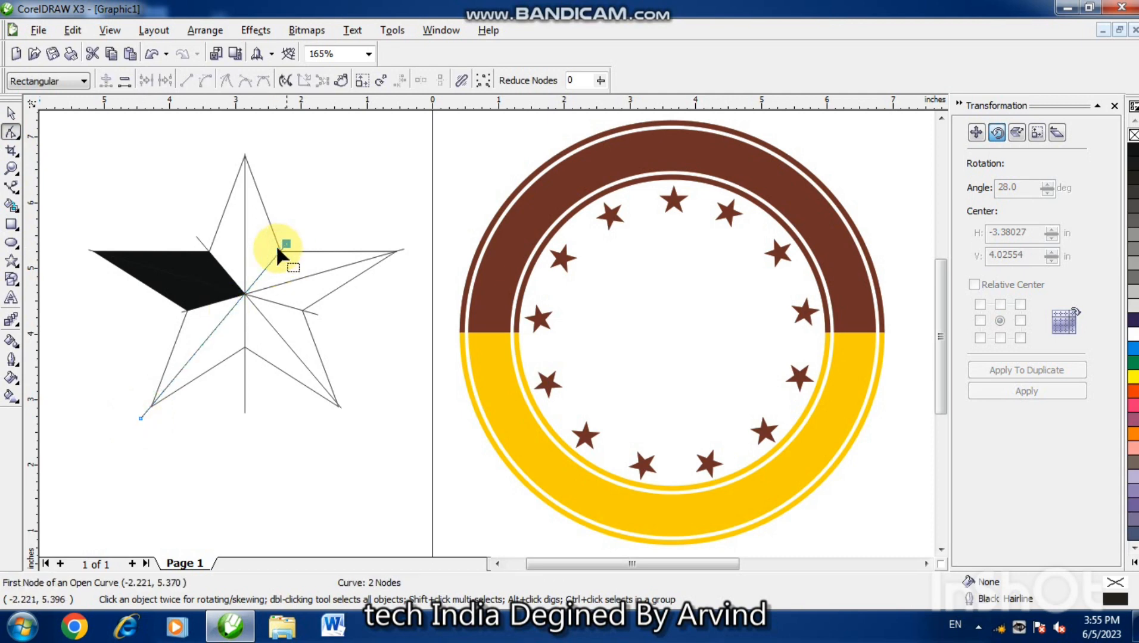
# Smart-fill the remaining eight segments of the large star in black with no outline
pyautogui.click(11, 205)
pyautogui.click(199, 325)
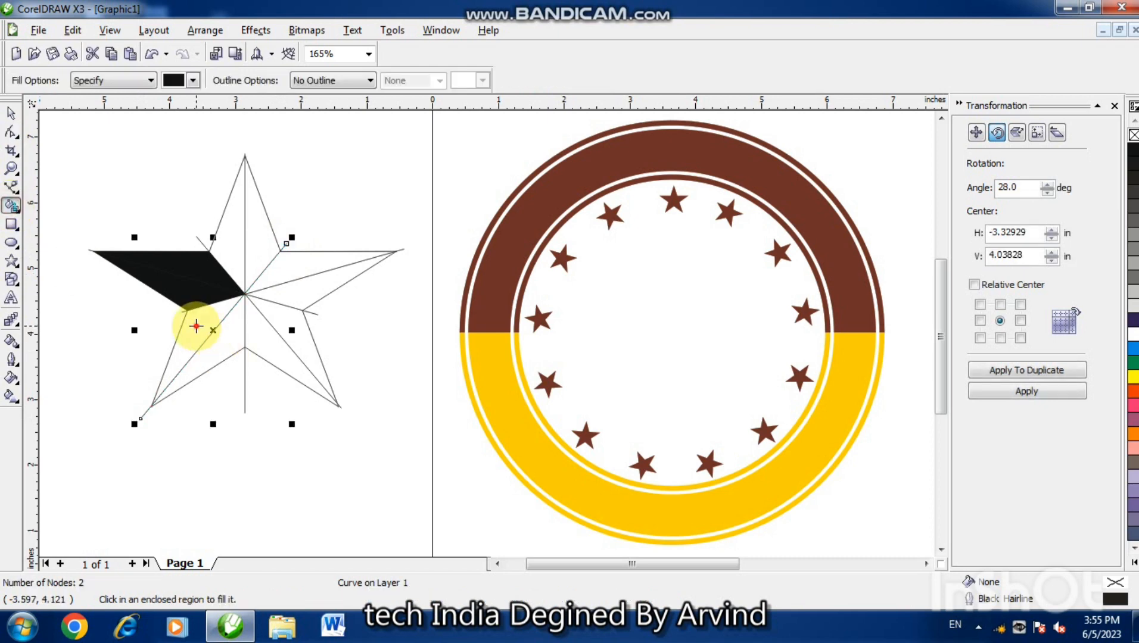
pyautogui.click(225, 339)
pyautogui.click(251, 342)
pyautogui.click(280, 321)
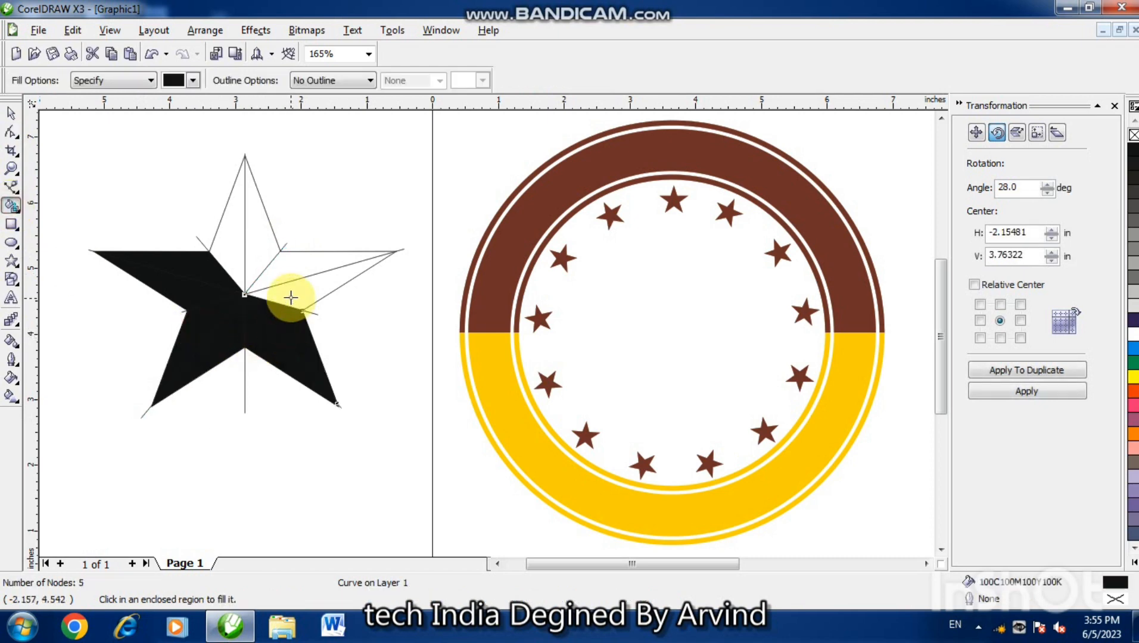
pyautogui.click(291, 303)
pyautogui.click(292, 270)
pyautogui.click(260, 246)
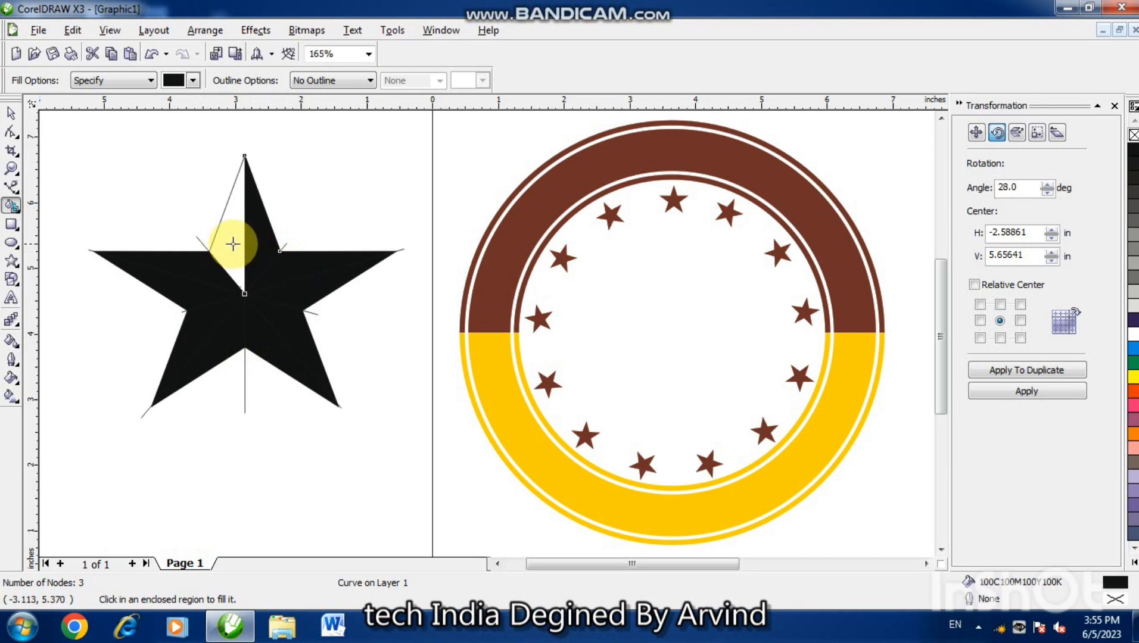
pyautogui.click(234, 243)
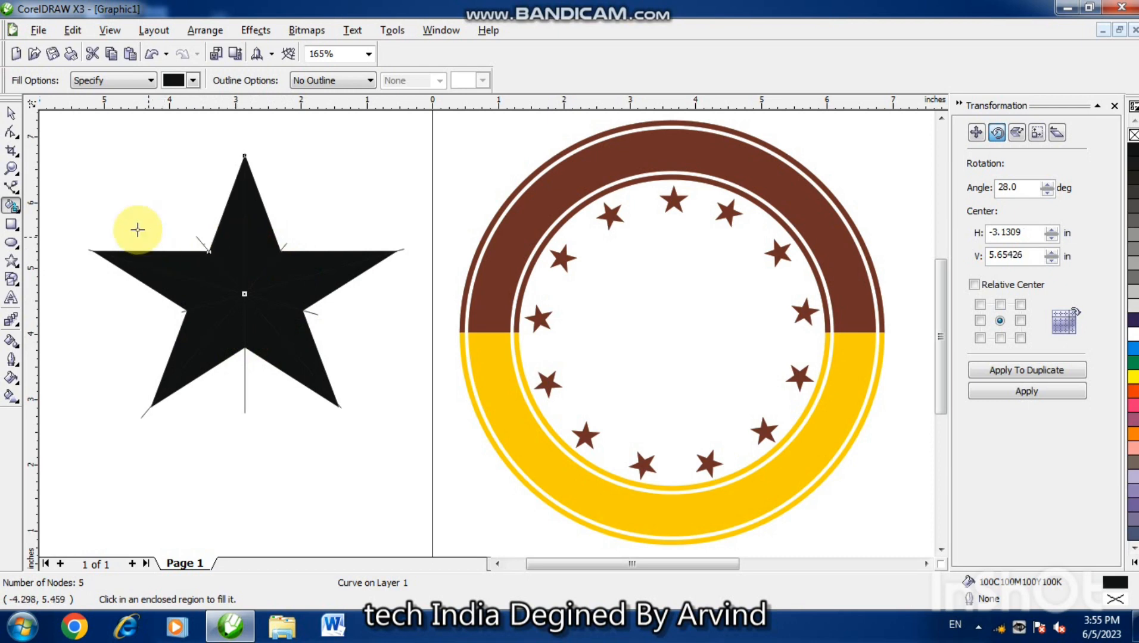
# Select all ten black star segments together and move them off the line-drawn star onto the ring emblem
pyautogui.click(10, 114)
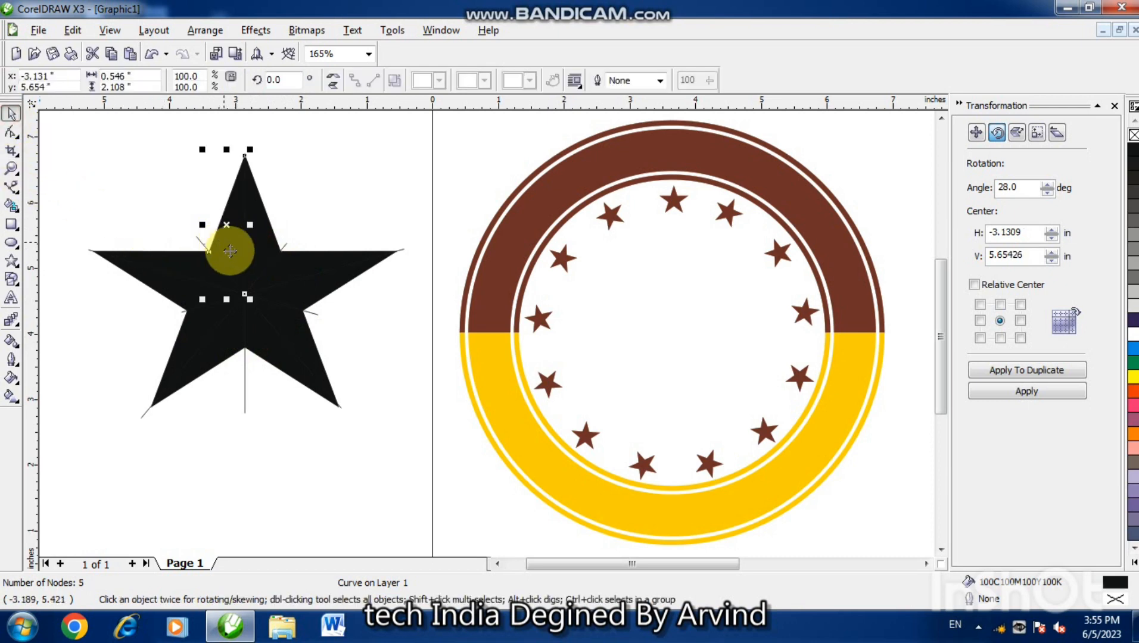
pyautogui.keyDown('shift'); pyautogui.click(301, 263); pyautogui.keyUp('shift')
pyautogui.keyDown('shift'); pyautogui.click(305, 292); pyautogui.keyUp('shift')
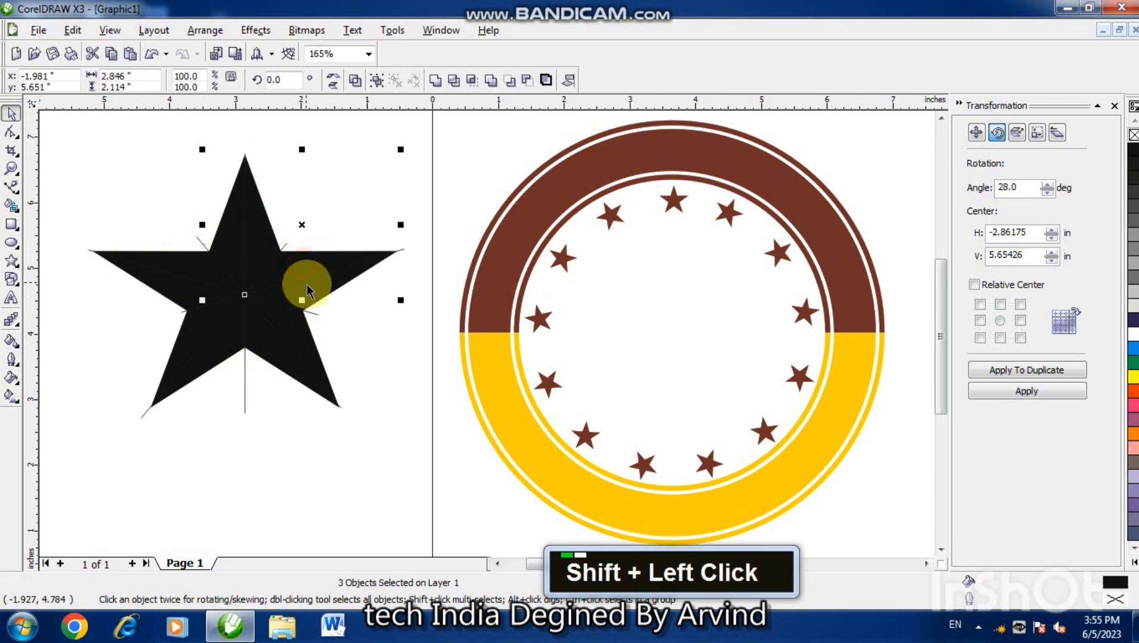
pyautogui.keyDown('shift'); pyautogui.click(301, 310); pyautogui.keyUp('shift')
pyautogui.keyDown('shift'); pyautogui.click(283, 340); pyautogui.keyUp('shift')
pyautogui.keyDown('shift'); pyautogui.click(212, 353); pyautogui.keyUp('shift')
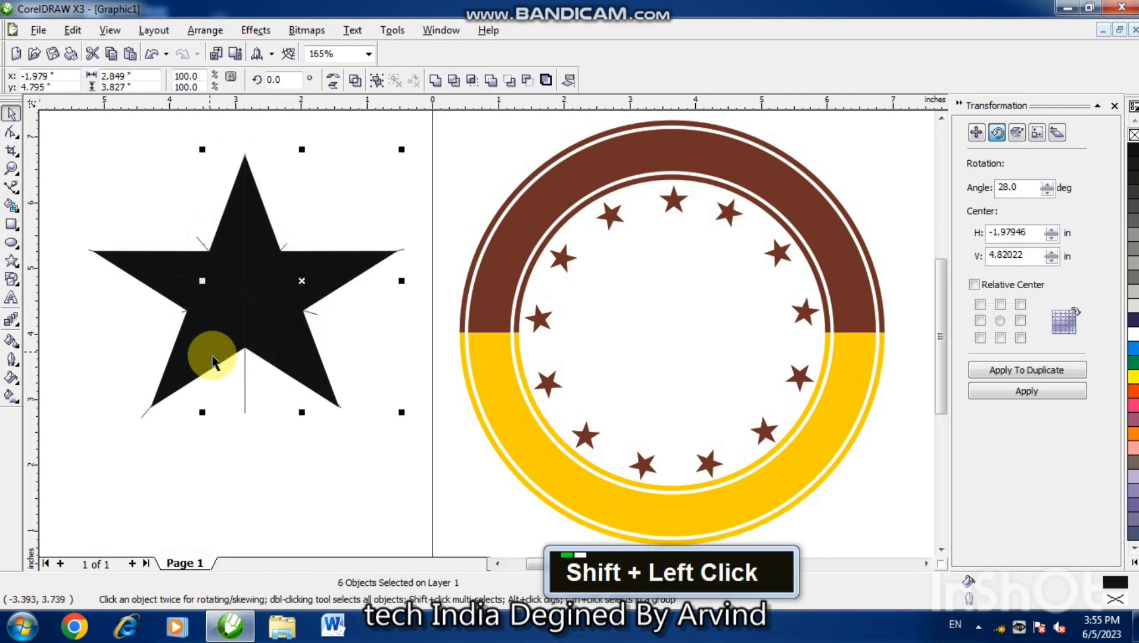
pyautogui.keyDown('shift'); pyautogui.click(199, 335); pyautogui.keyUp('shift')
pyautogui.keyDown('shift'); pyautogui.click(192, 309); pyautogui.keyUp('shift')
pyautogui.keyDown('shift'); pyautogui.click(191, 273); pyautogui.keyUp('shift')
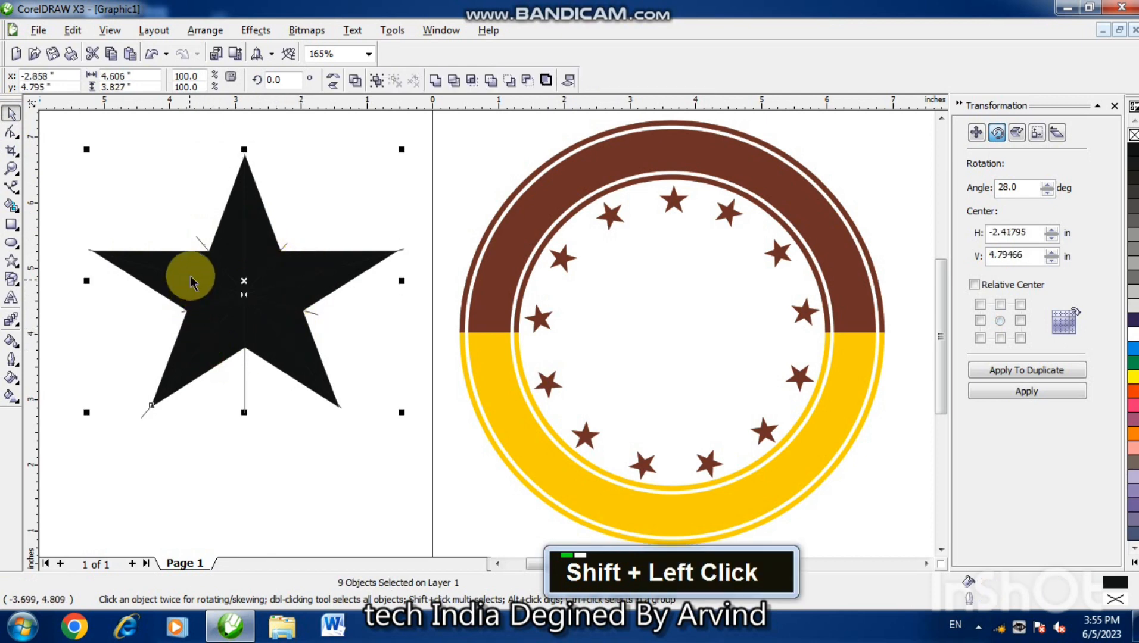
pyautogui.keyDown('shift'); pyautogui.click(219, 229); pyautogui.keyUp('shift')
pyautogui.moveTo(244, 240); pyautogui.dragTo(684, 286)
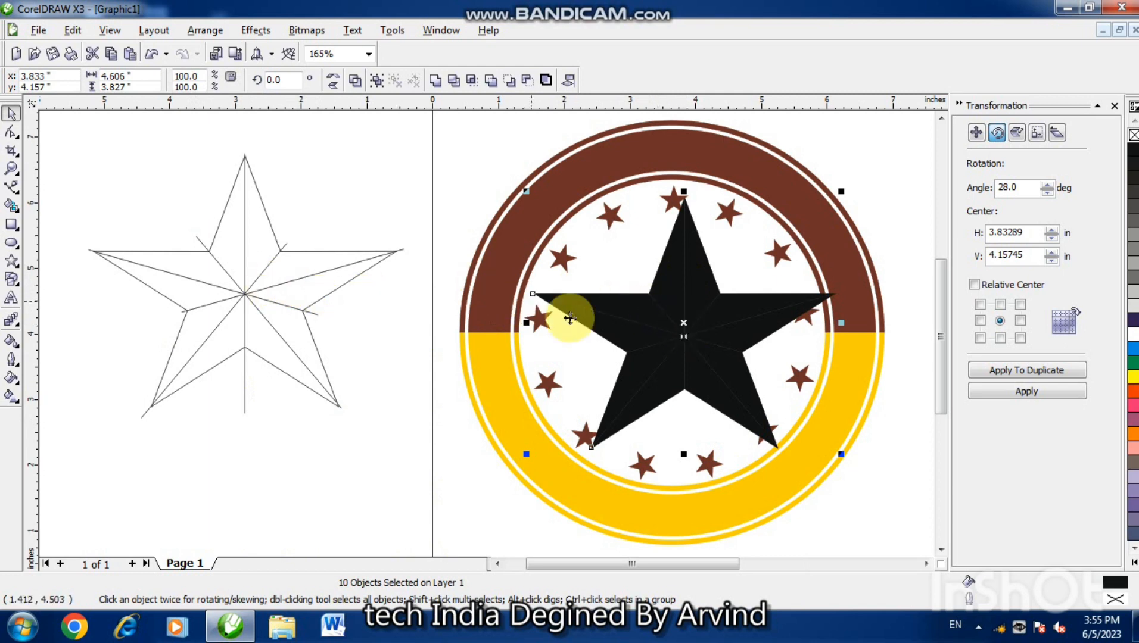
# Scale the ten-segment black star to about 2.75 by 2.29 in and place it in the middle of the ring of small stars
pyautogui.moveTo(686, 323); pyautogui.dragTo(422, 377)
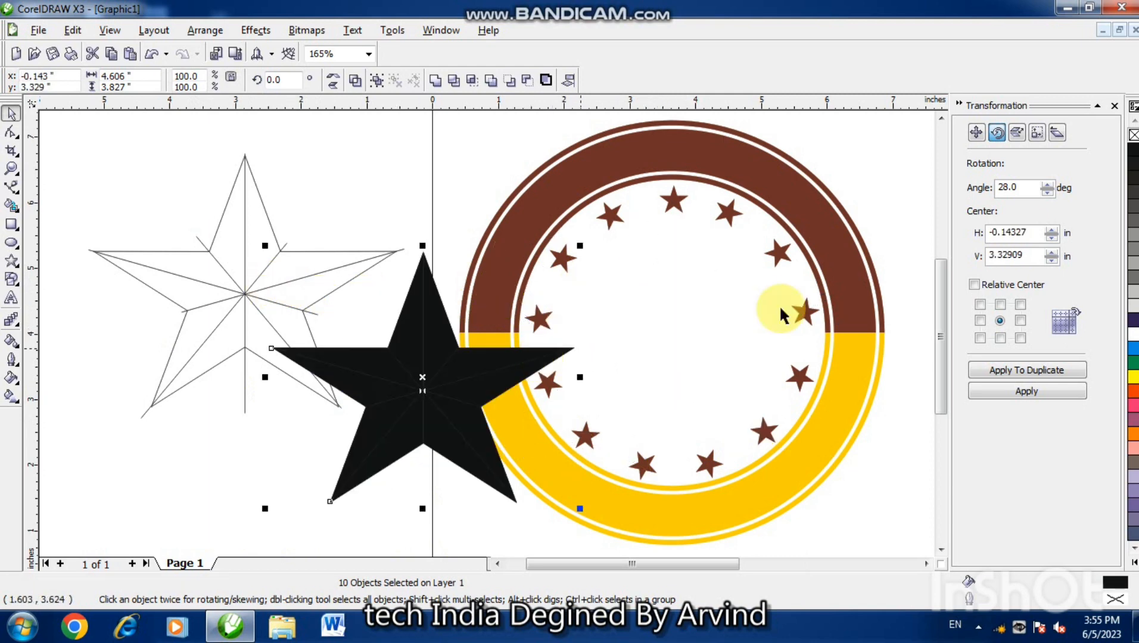
pyautogui.click(1114, 107)
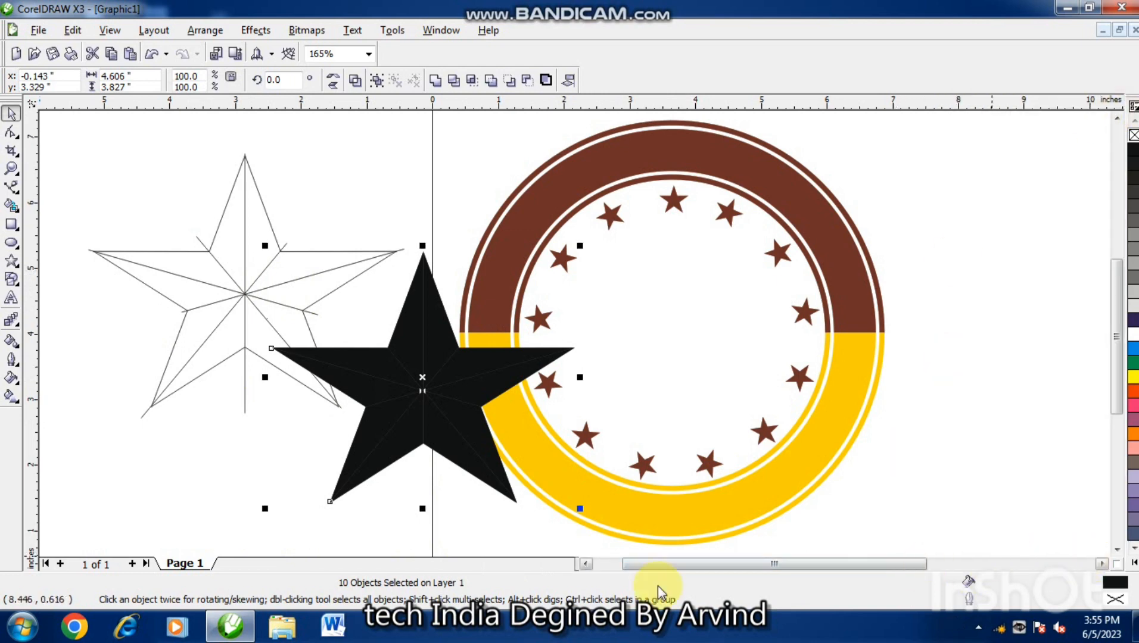
pyautogui.doubleClick(584, 564)
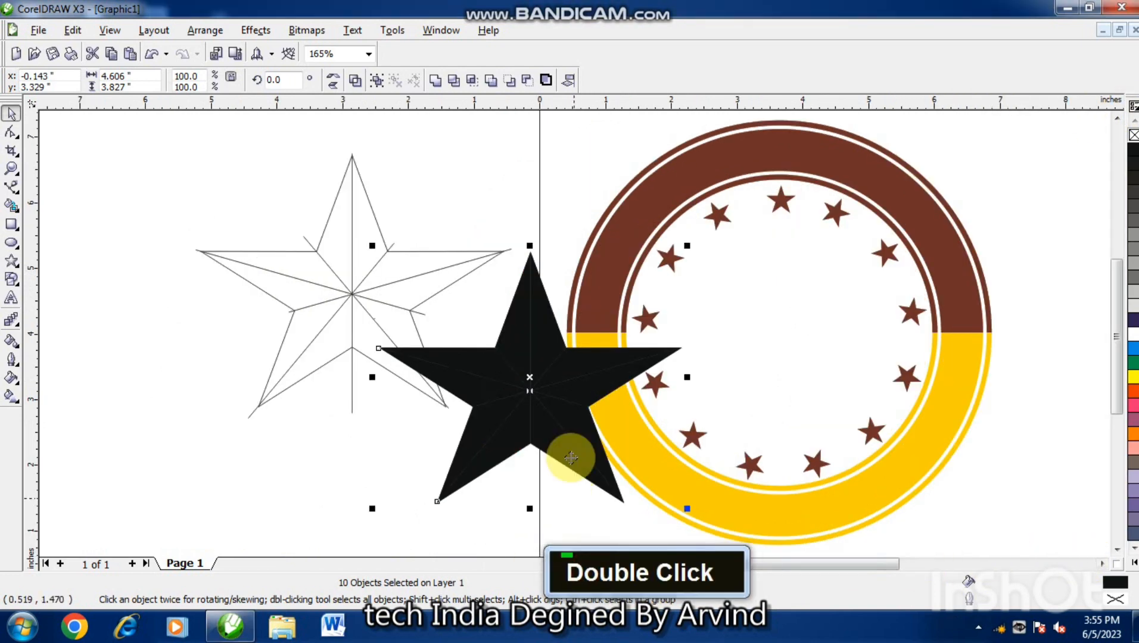
pyautogui.moveTo(525, 380); pyautogui.dragTo(453, 398)
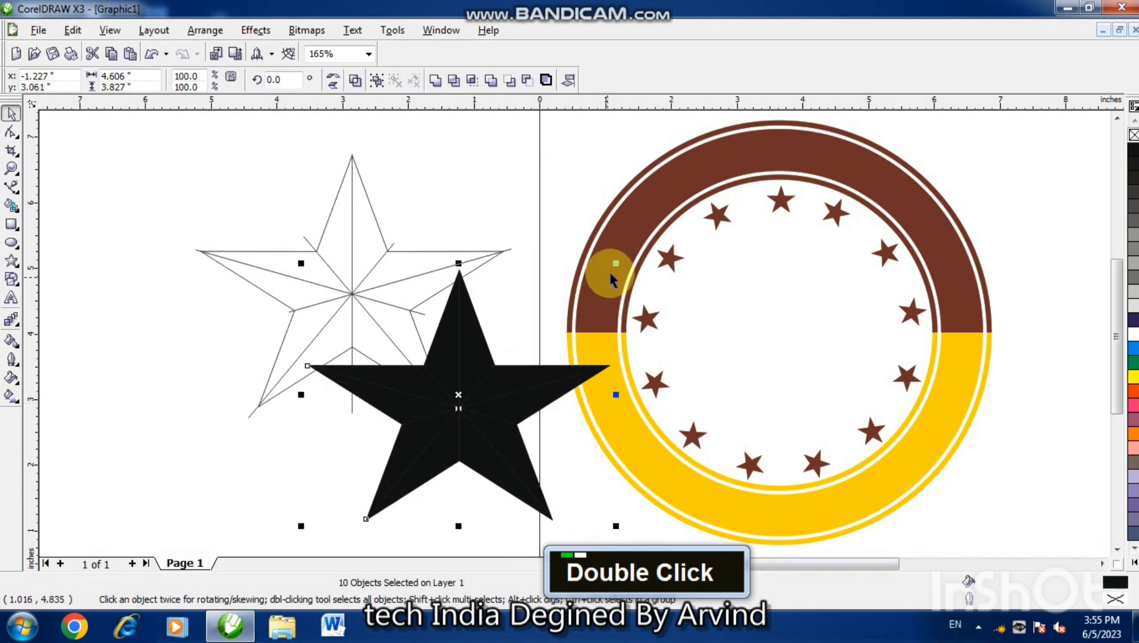
pyautogui.moveTo(615, 264); pyautogui.dragTo(555, 313)
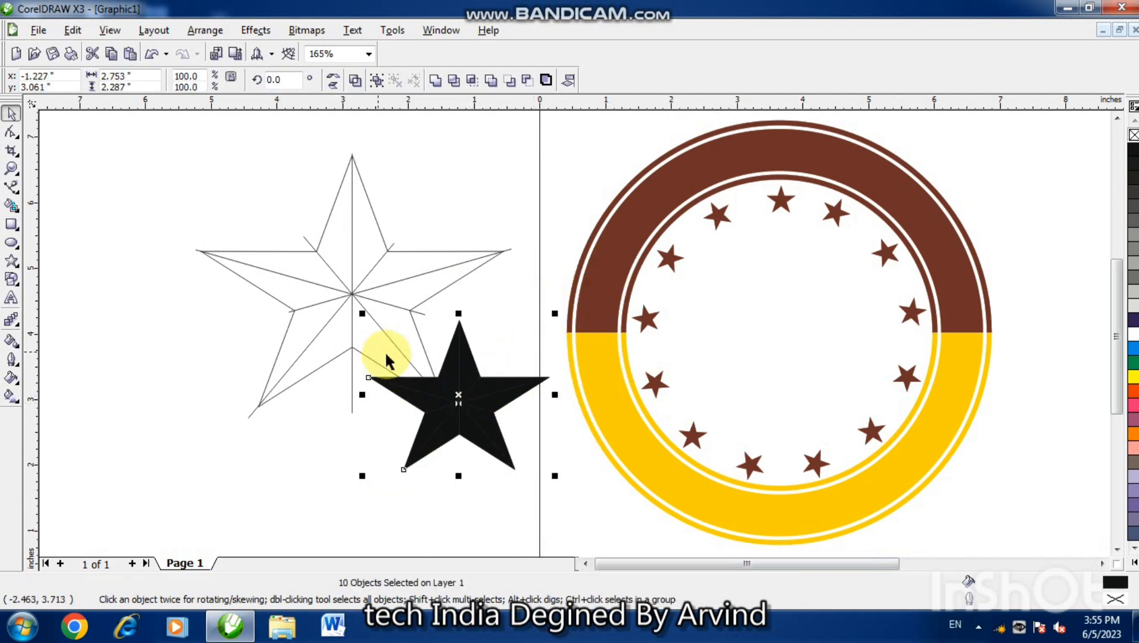
pyautogui.moveTo(458, 398); pyautogui.dragTo(771, 336)
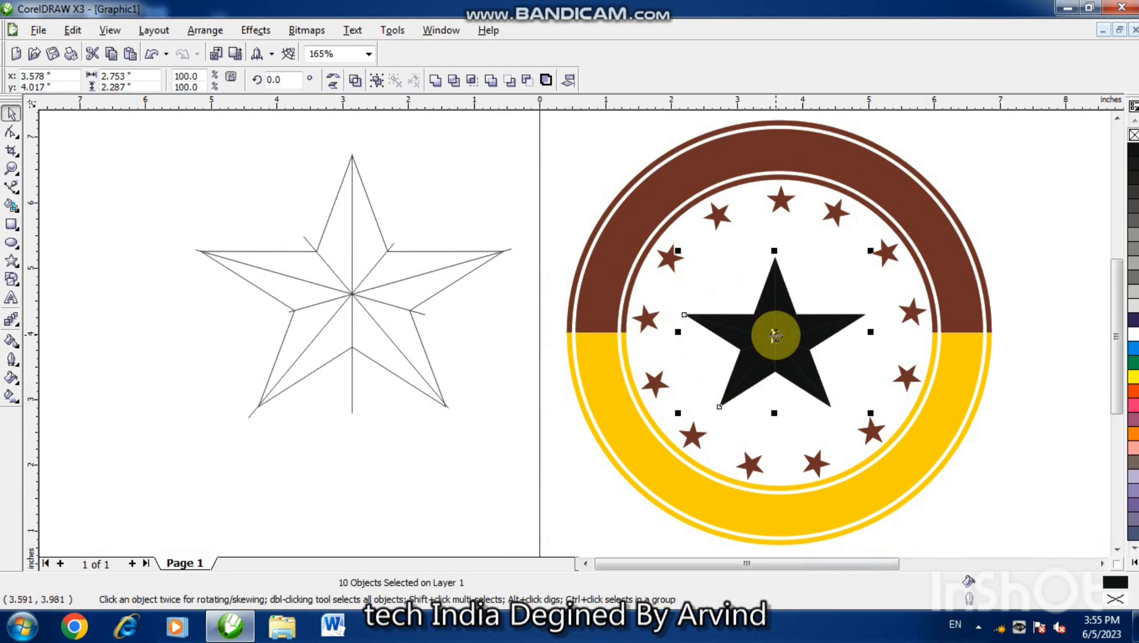
# Move the black star out of the ring to below and left of the line-drawn star, and fill its top point's left half Orange
pyautogui.moveTo(313, 441); pyautogui.dragTo(156, 387)
pyautogui.click(315, 465)
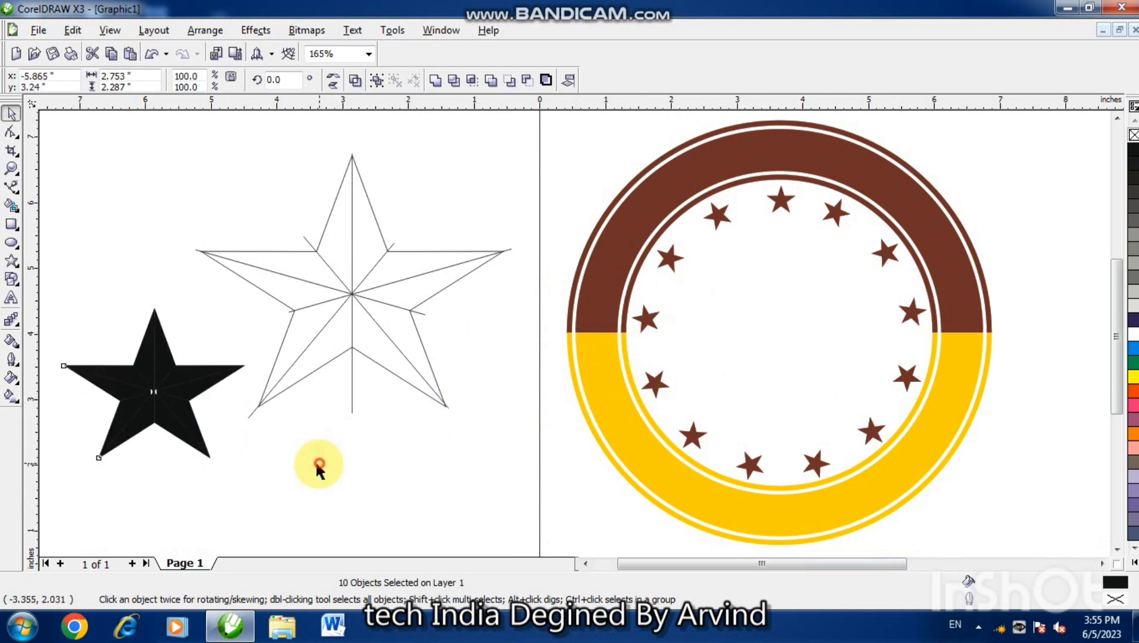
pyautogui.click(147, 362)
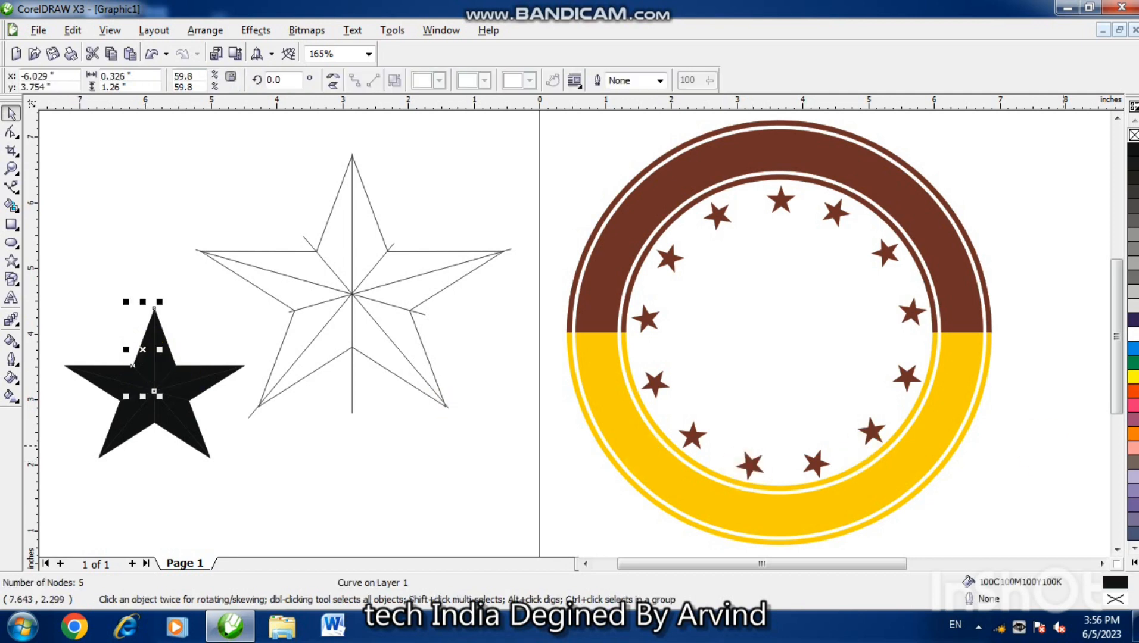
pyautogui.click(1134, 436)
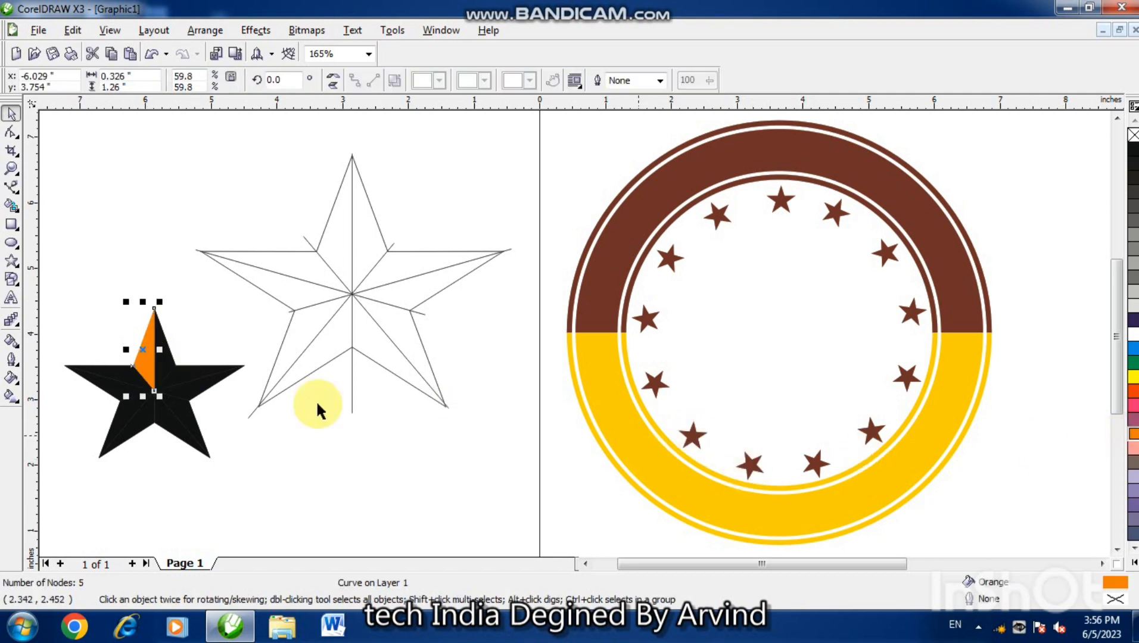
# Fill the right half of the small star's top point with a lighter orange of C:4 M:38 Y:93 K:0
pyautogui.click(164, 369)
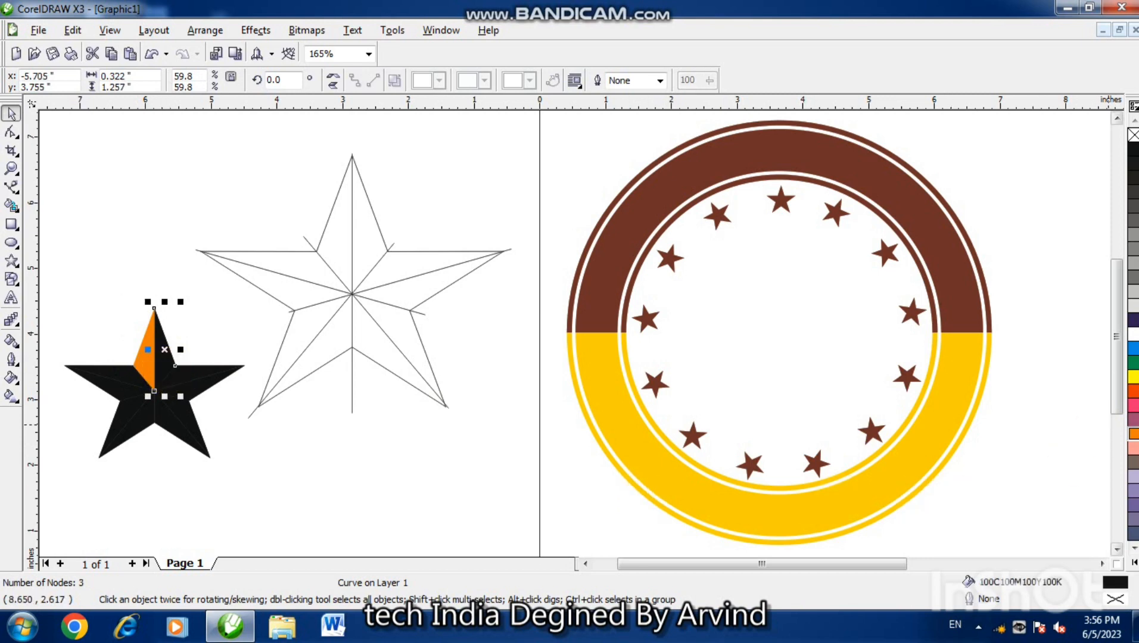
pyautogui.click(1133, 435)
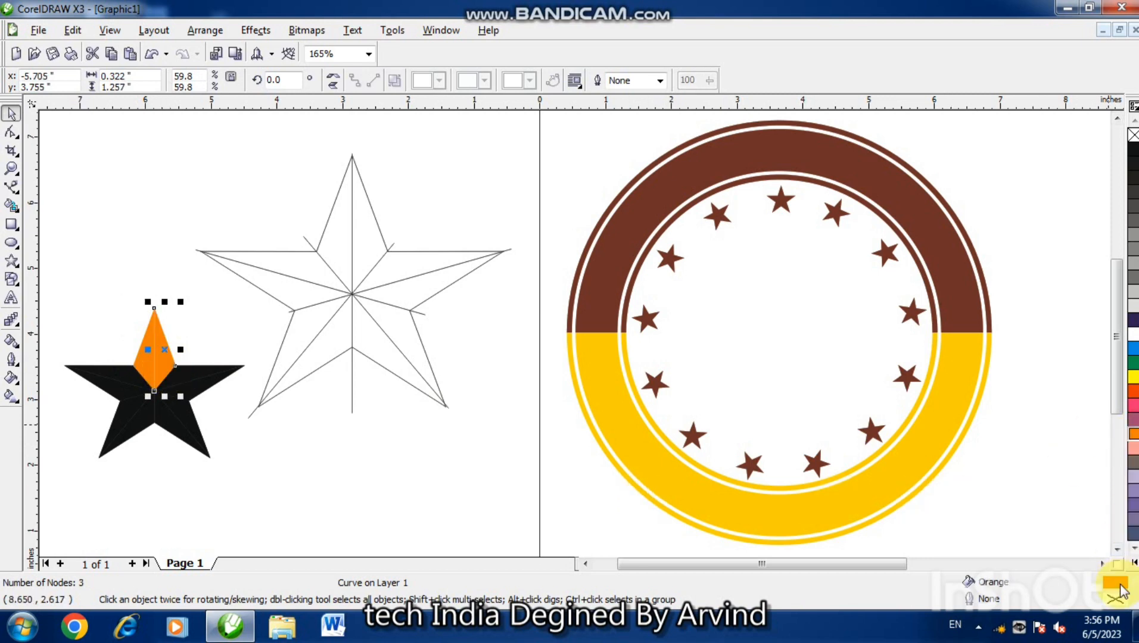
pyautogui.doubleClick(1118, 585)
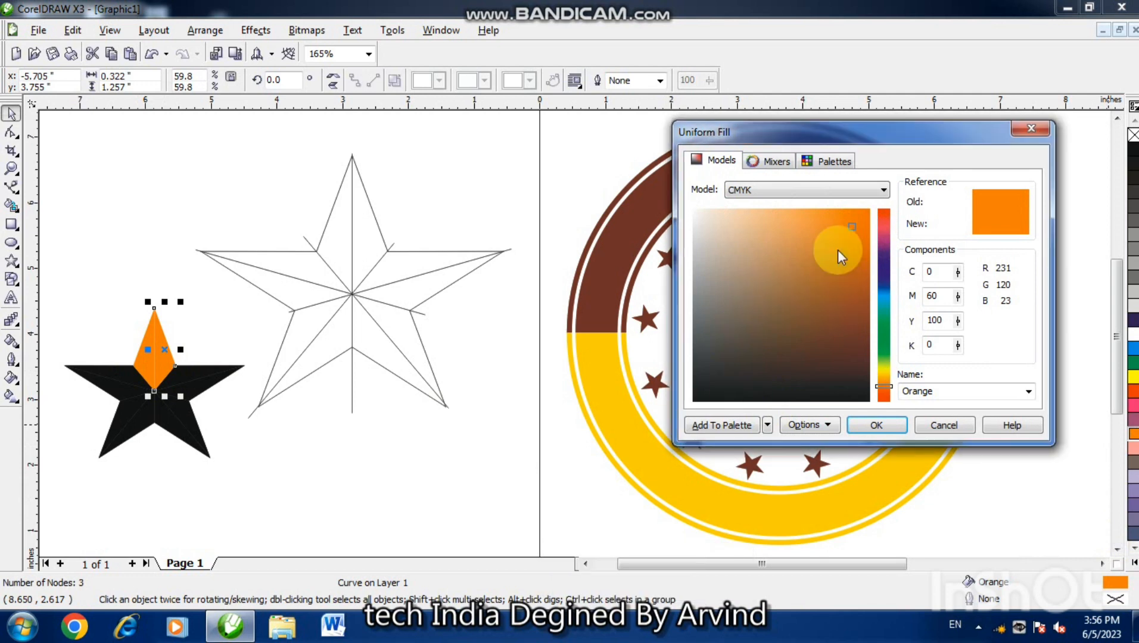
pyautogui.click(885, 379)
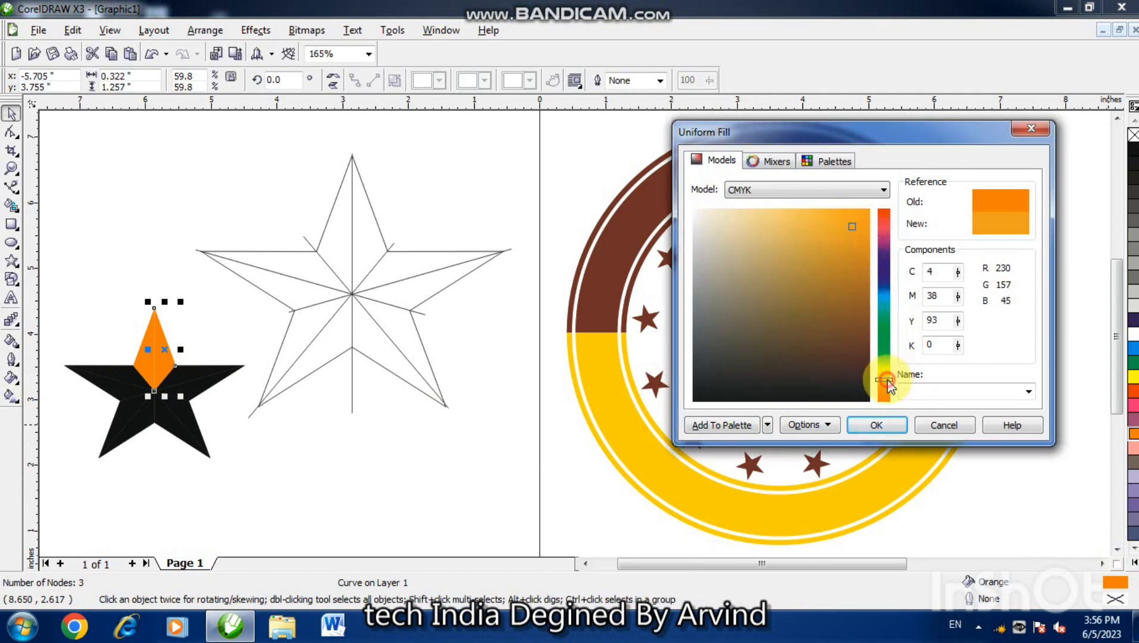
pyautogui.click(896, 426)
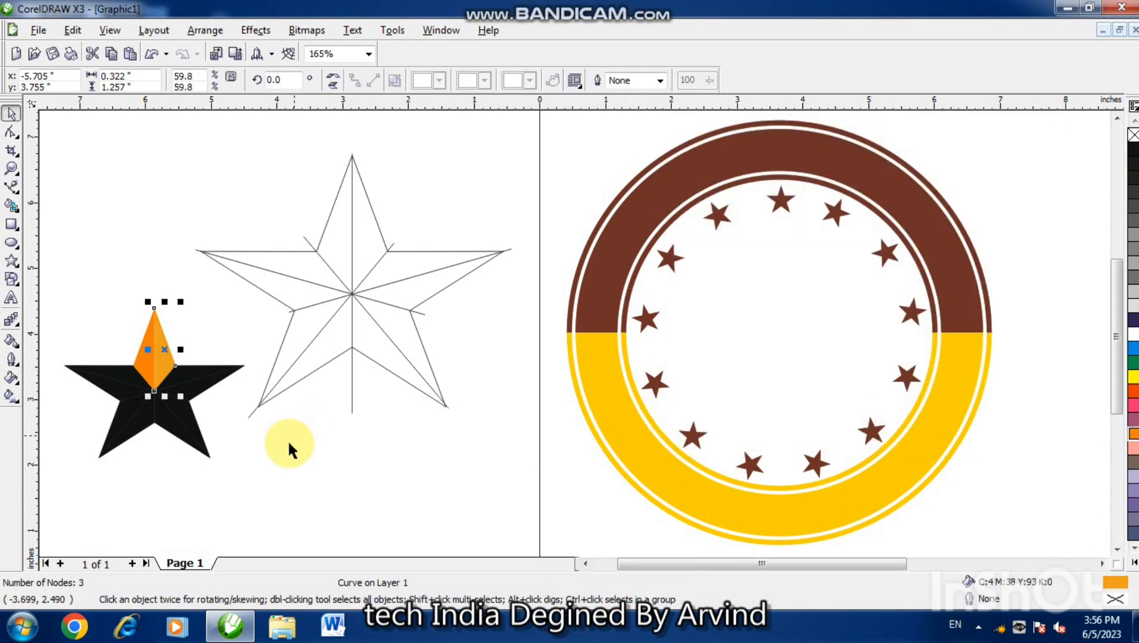
pyautogui.click(292, 452)
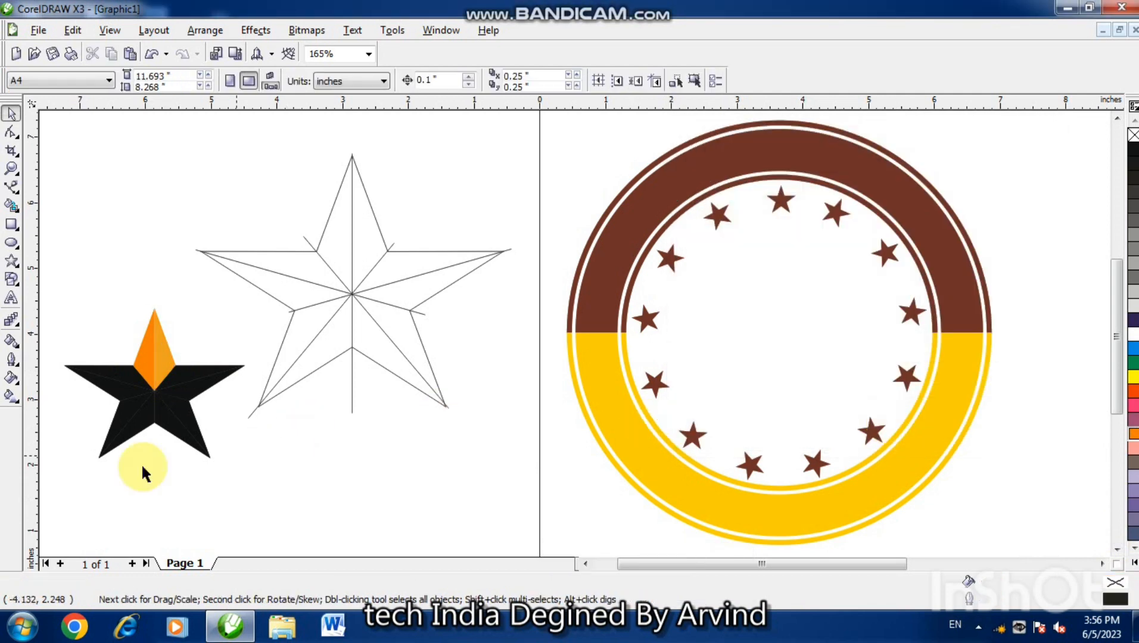
pyautogui.click(166, 370)
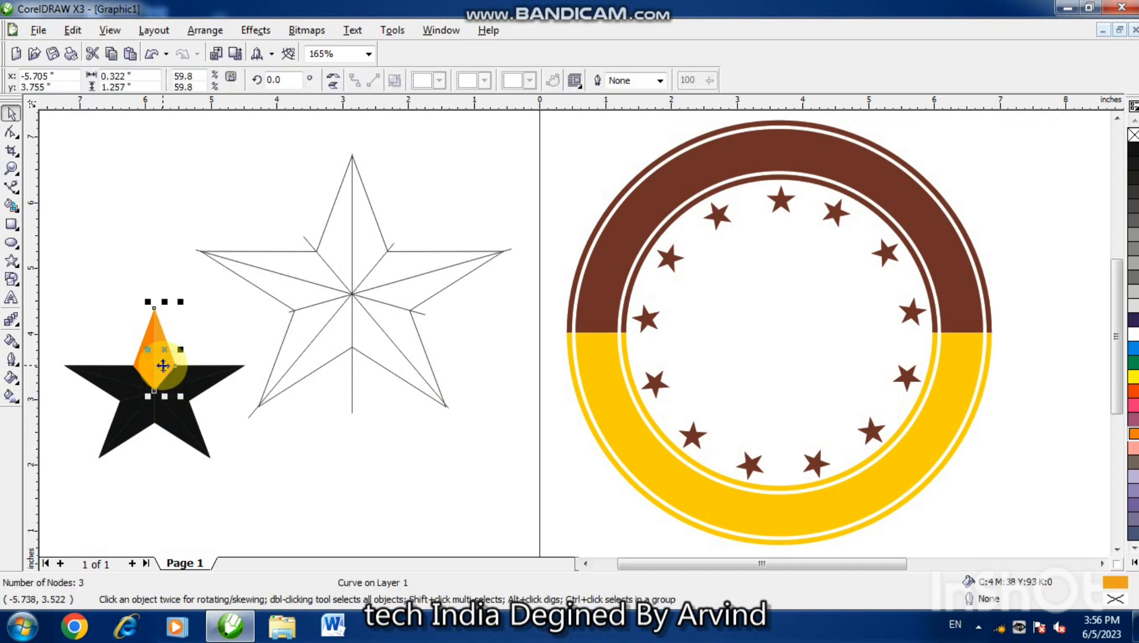
pyautogui.click(73, 33)
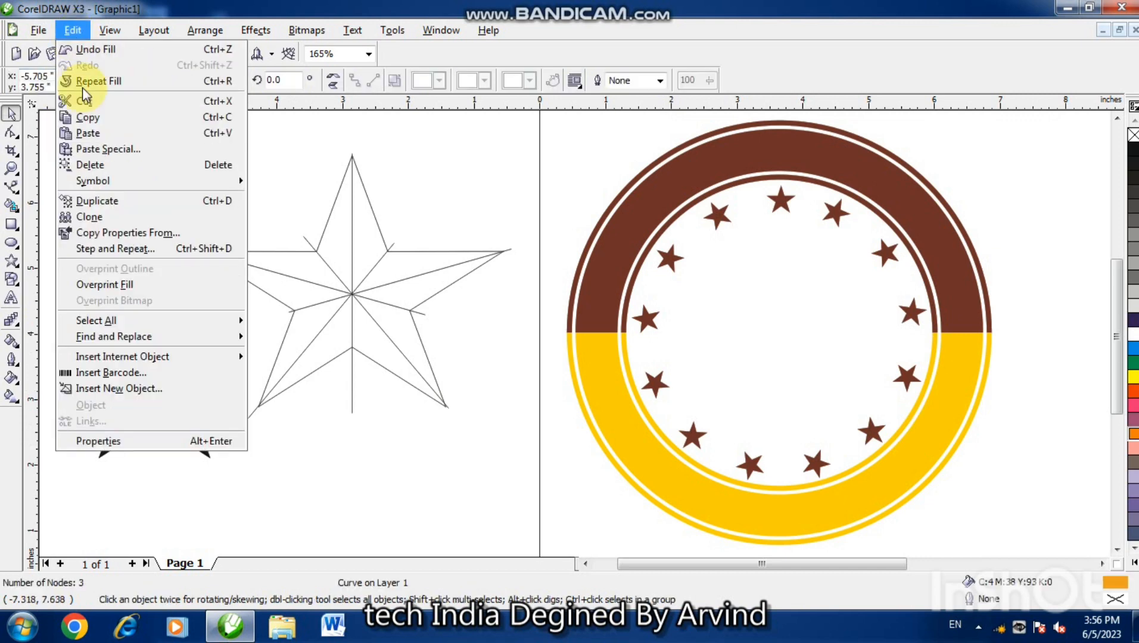
pyautogui.click(130, 239)
pyautogui.click(438, 298)
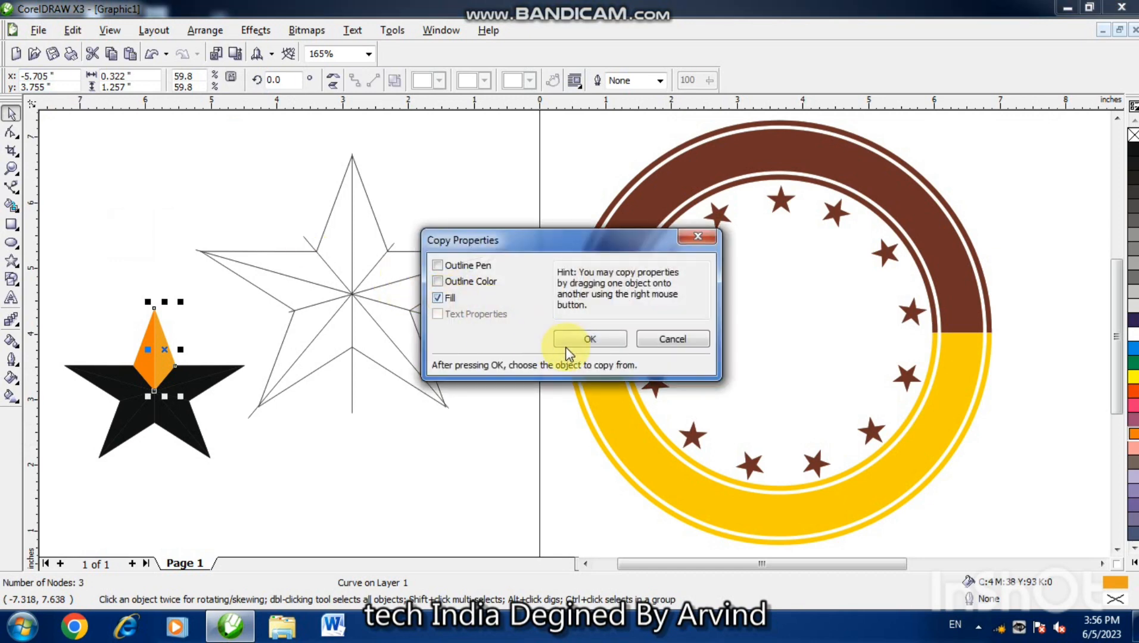
pyautogui.click(571, 336)
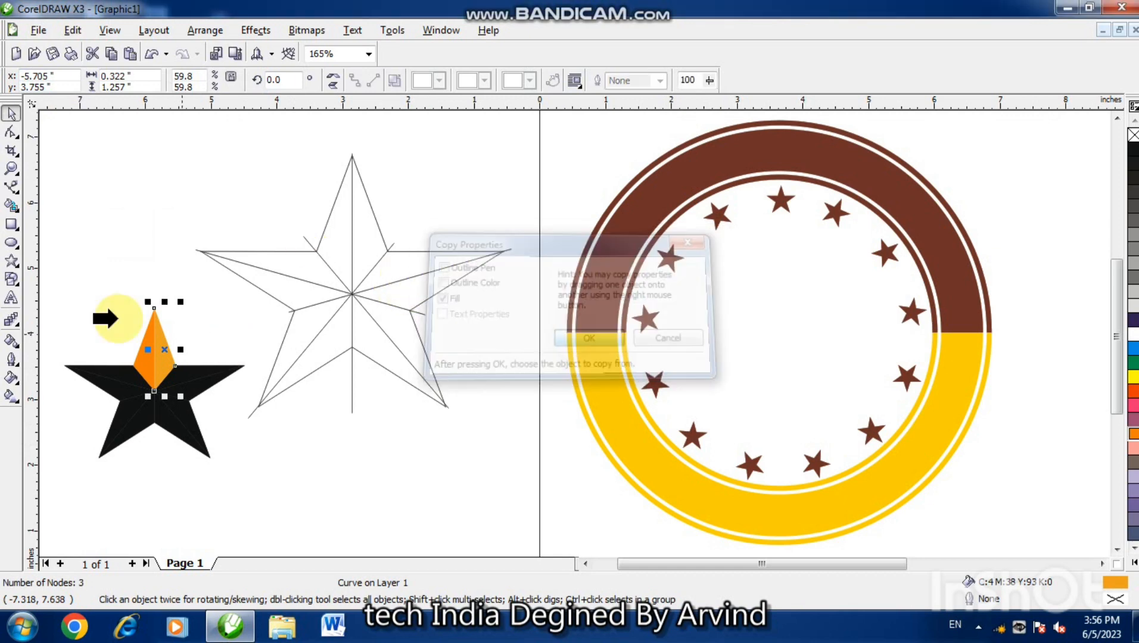
pyautogui.click(199, 379)
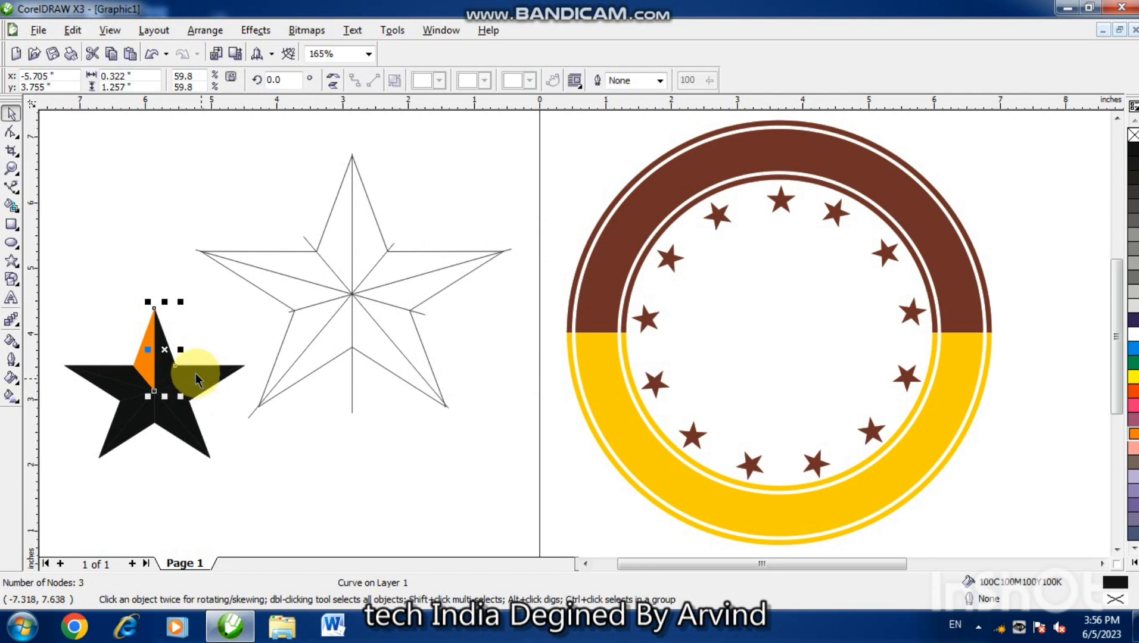
pyautogui.hotkey('ctrl', 'z')
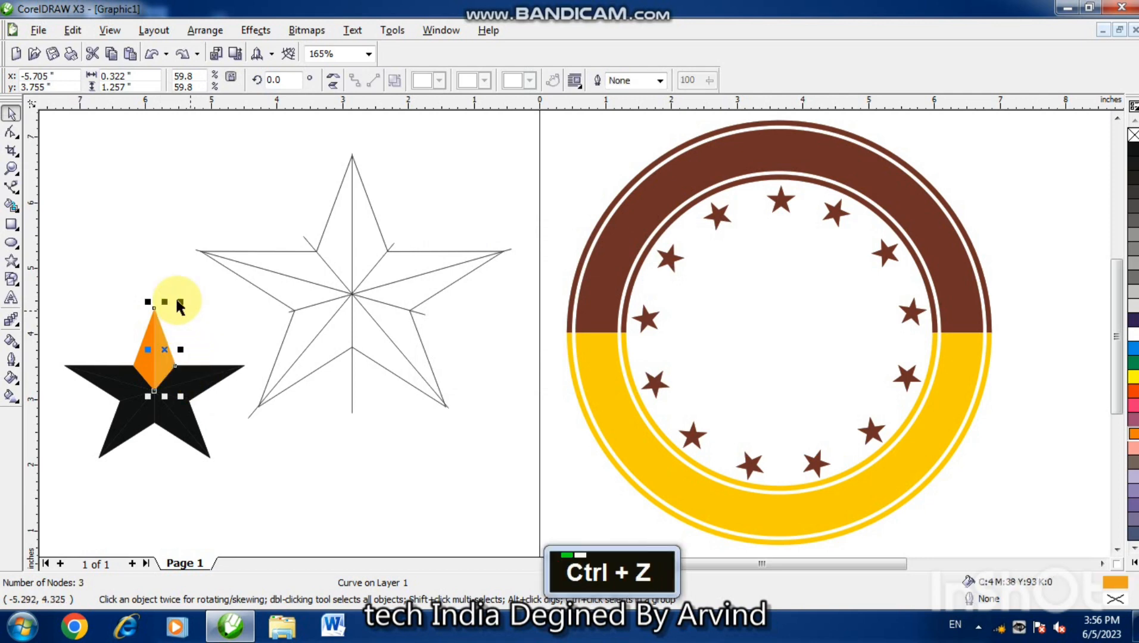
# Copy the fill of the top point's left half onto the upper segment of the star's right point
pyautogui.click(196, 368)
pyautogui.click(72, 30)
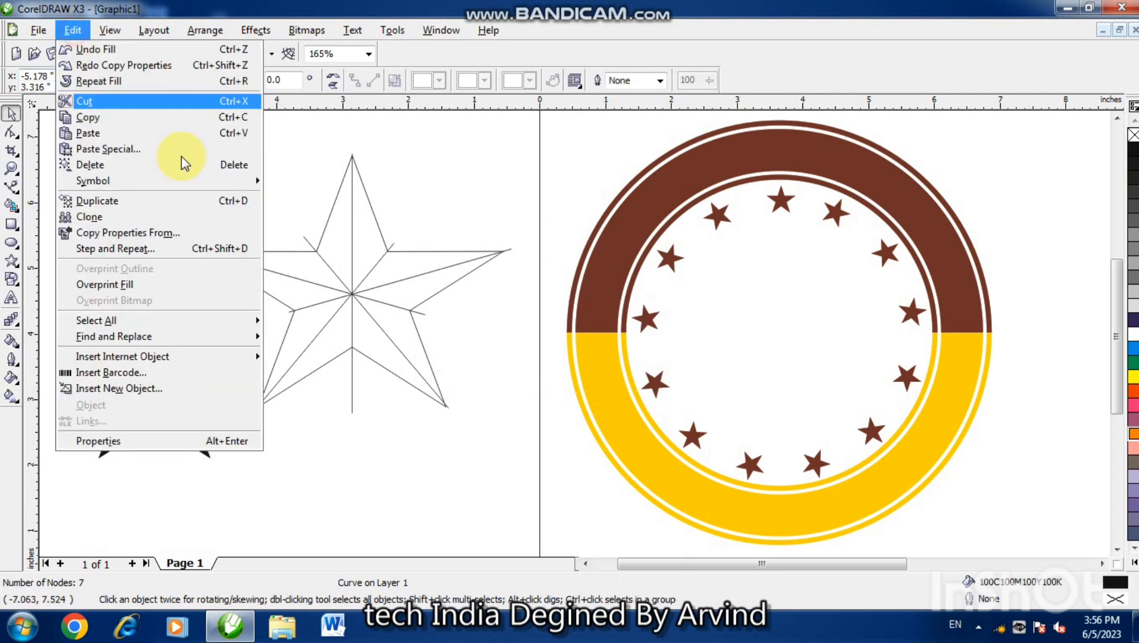
pyautogui.click(191, 233)
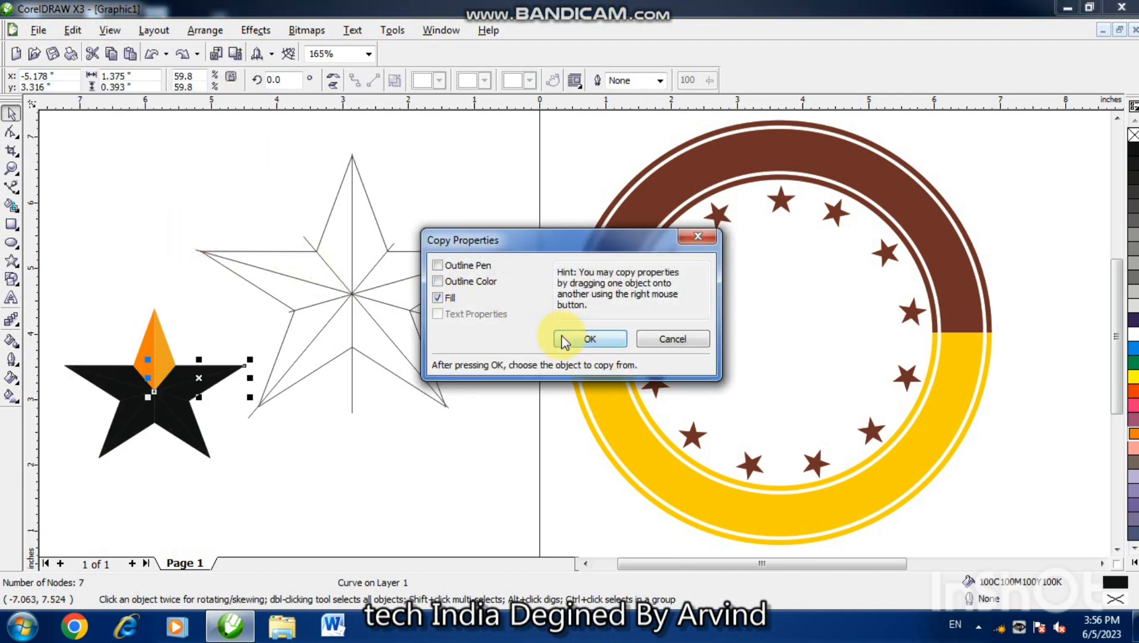
pyautogui.click(589, 339)
pyautogui.click(146, 351)
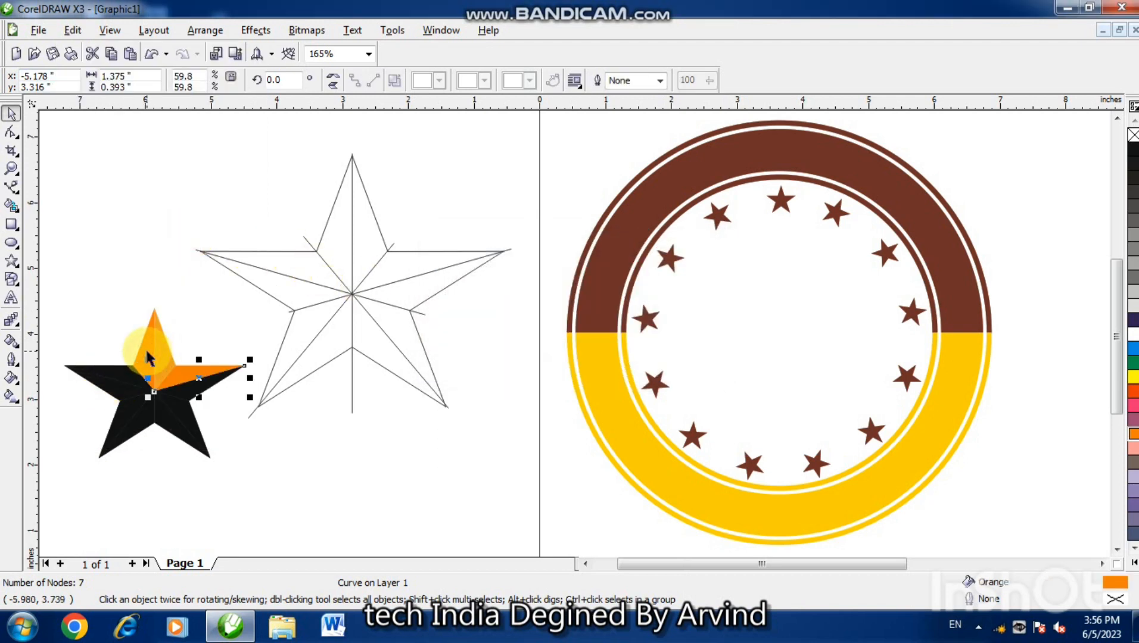
# Copy the lighter orange fill of the top point's right half onto the lower segment of the star's right point
pyautogui.click(176, 393)
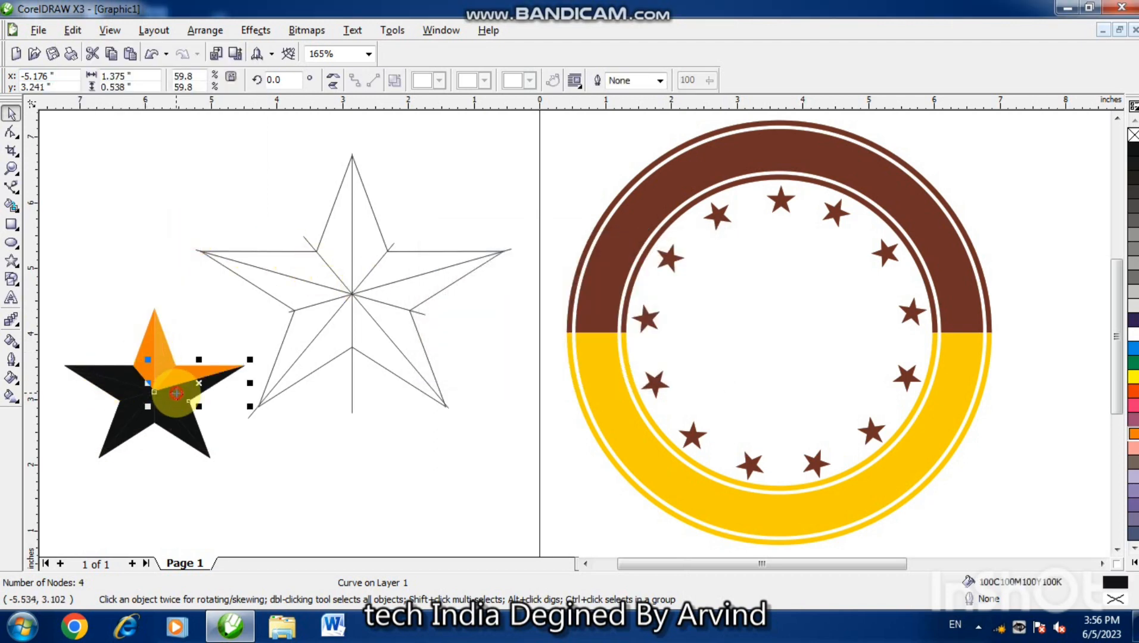
pyautogui.click(72, 30)
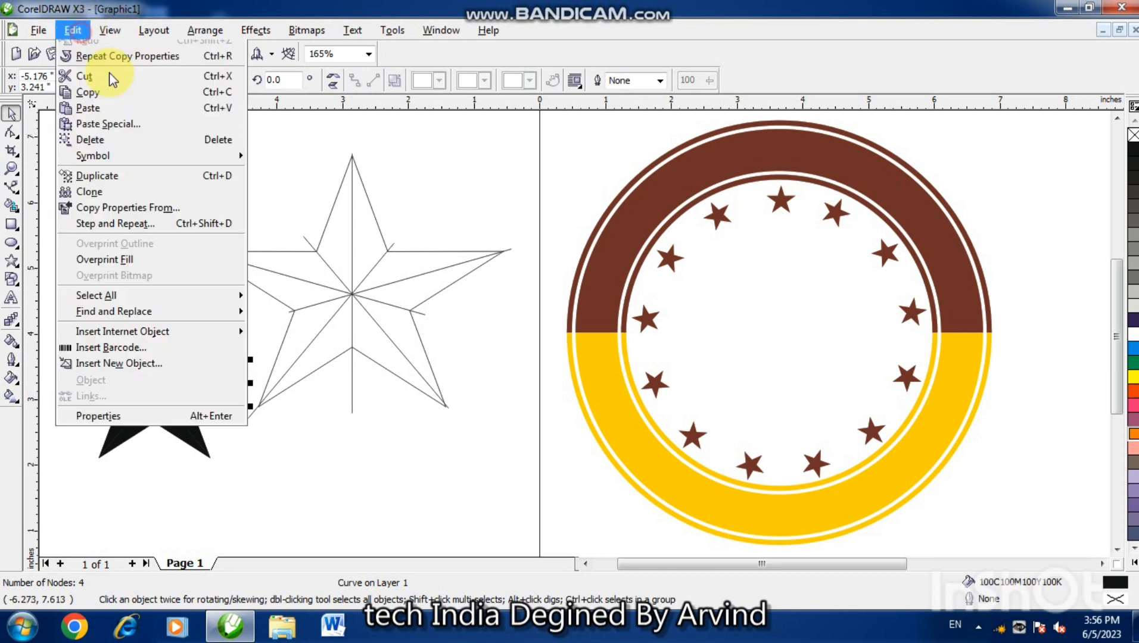
pyautogui.click(157, 233)
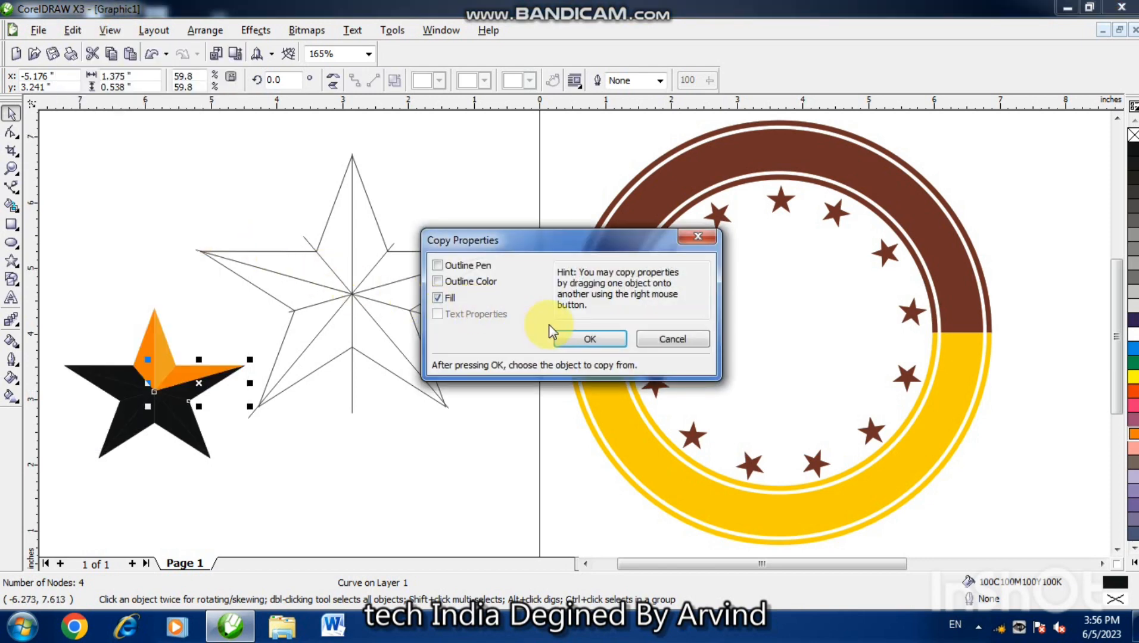
pyautogui.click(565, 341)
pyautogui.click(170, 364)
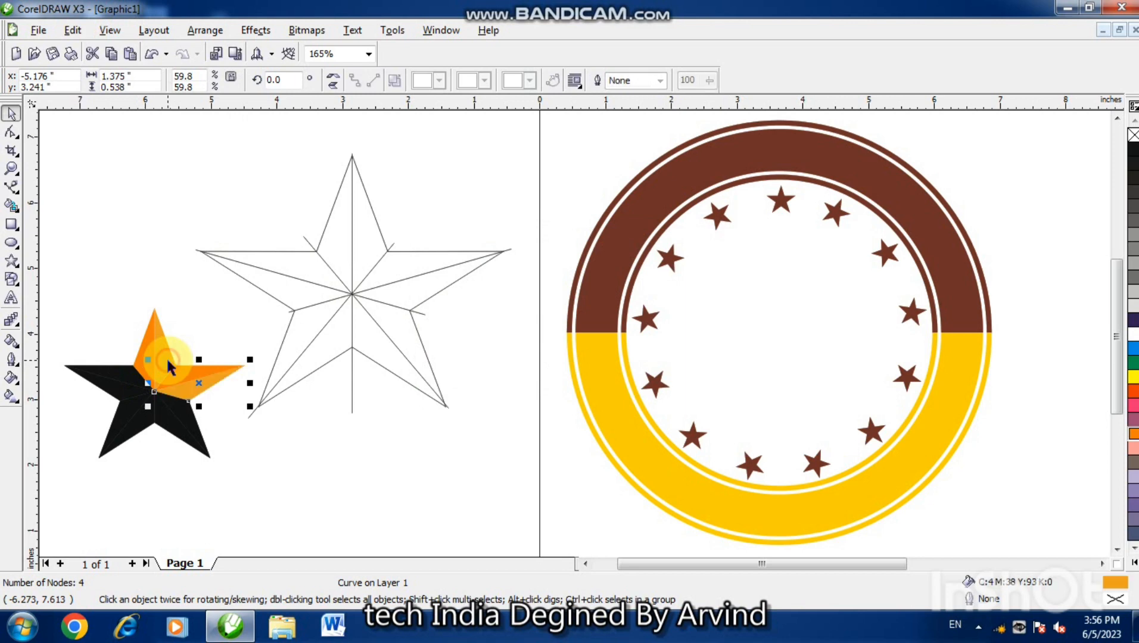
# Copy the lighter orange fill from the top point onto the inner segment of the star's lower-right point
pyautogui.click(174, 427)
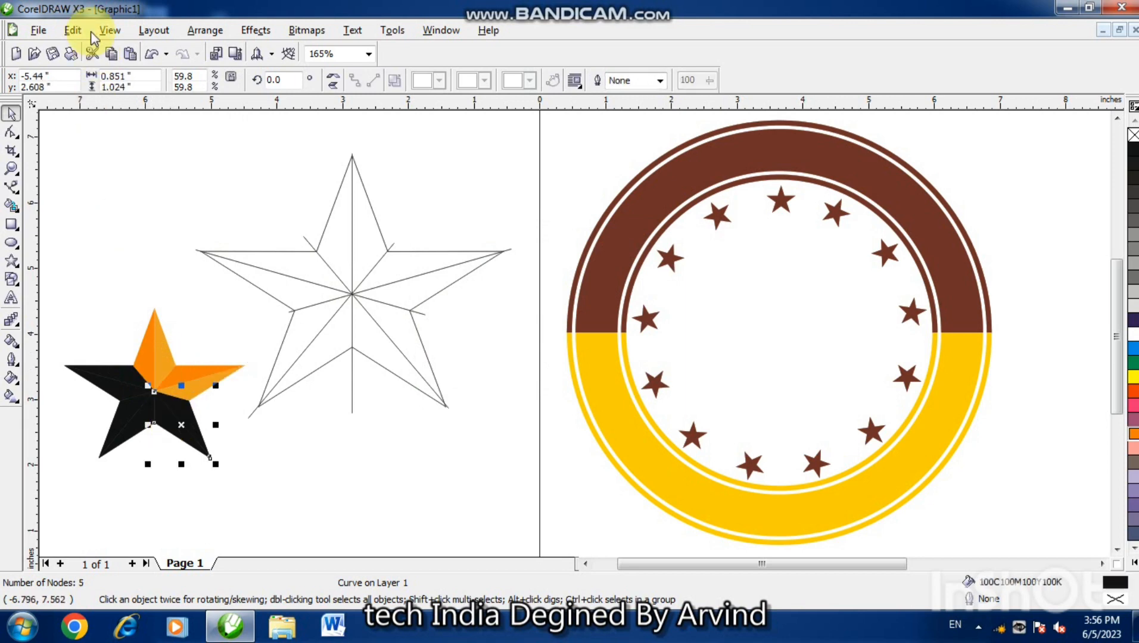
pyautogui.click(73, 30)
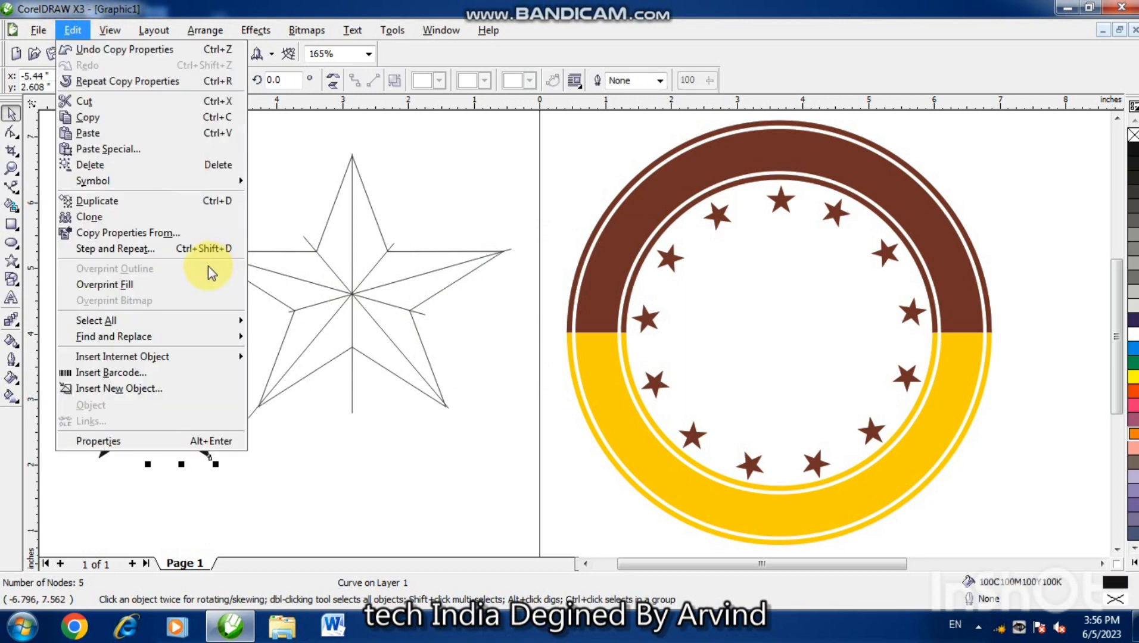
pyautogui.click(162, 232)
pyautogui.click(576, 338)
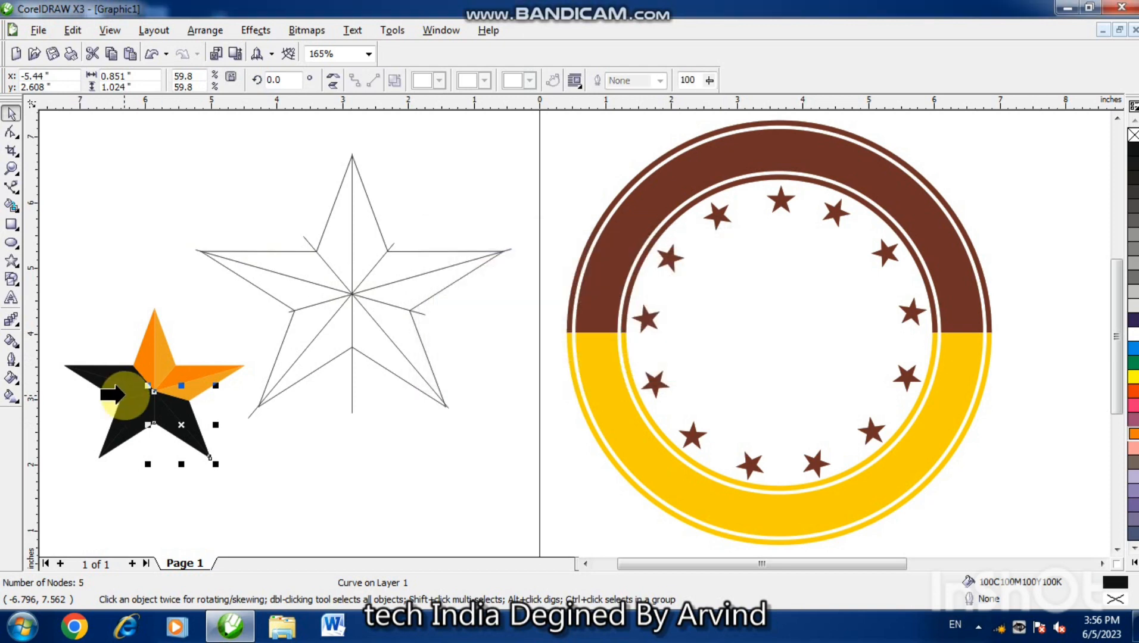
pyautogui.click(159, 370)
# Copy the lighter orange fill from the top point onto the outer segment of the star's lower-left point
pyautogui.click(121, 427)
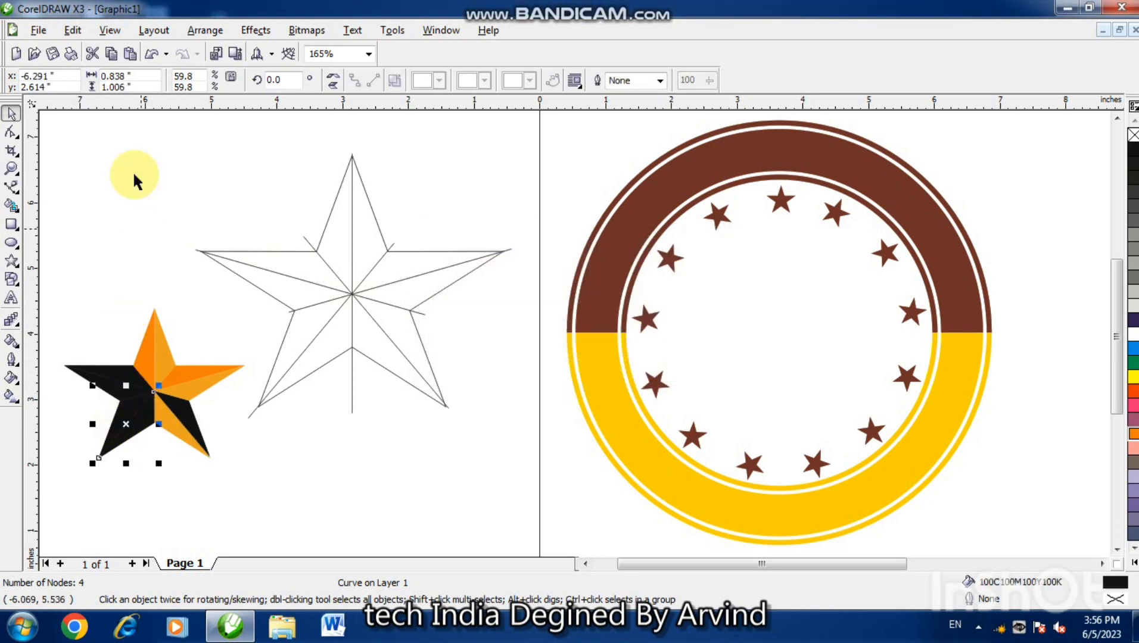
pyautogui.click(72, 30)
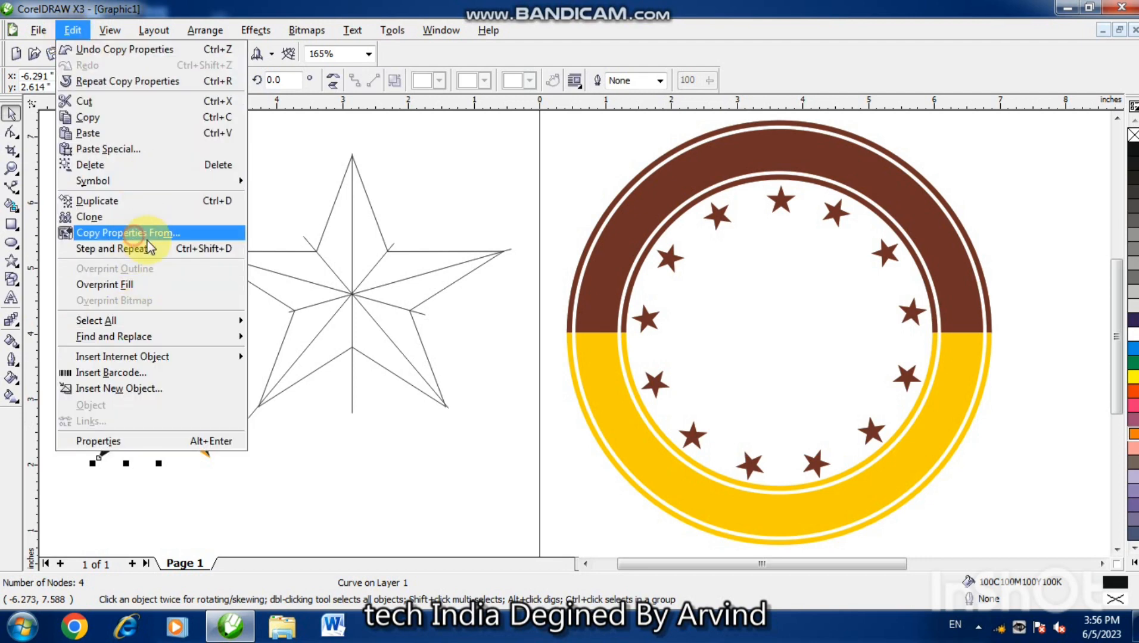
pyautogui.click(128, 232)
pyautogui.click(572, 341)
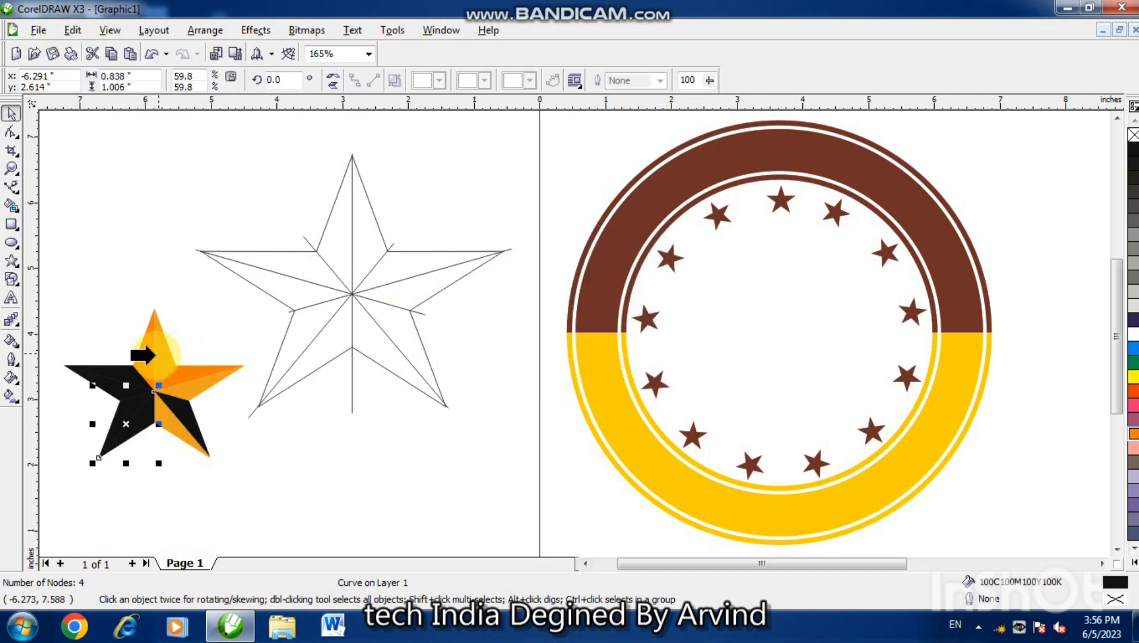
pyautogui.click(163, 360)
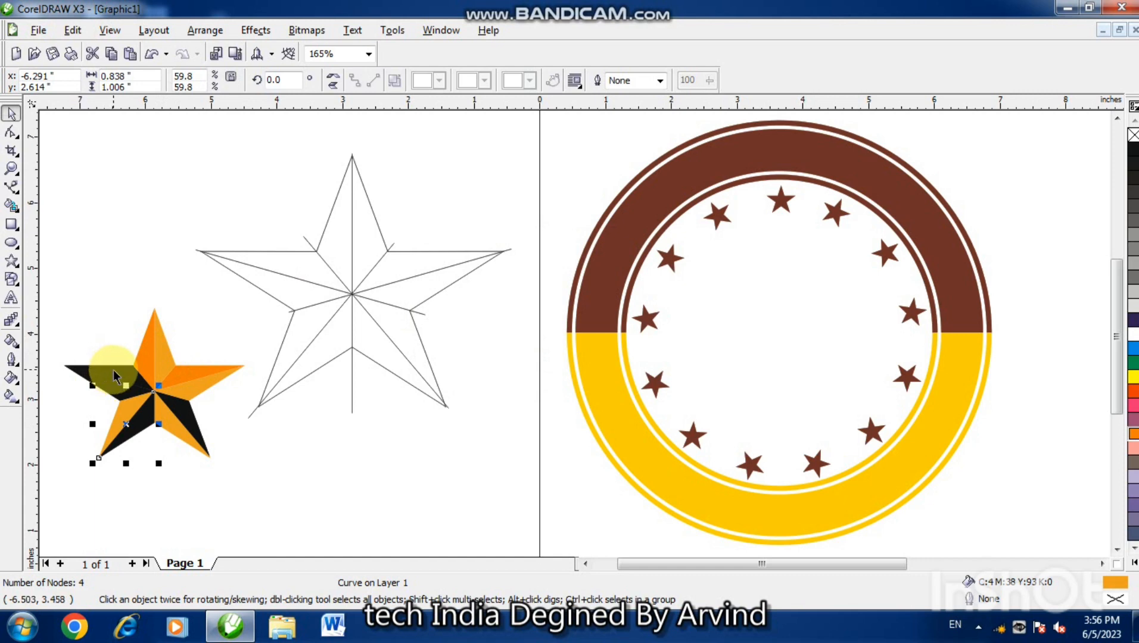
# Copy the lighter orange fill from the top point onto the upper segment of the star's left point
pyautogui.click(115, 375)
pyautogui.click(73, 30)
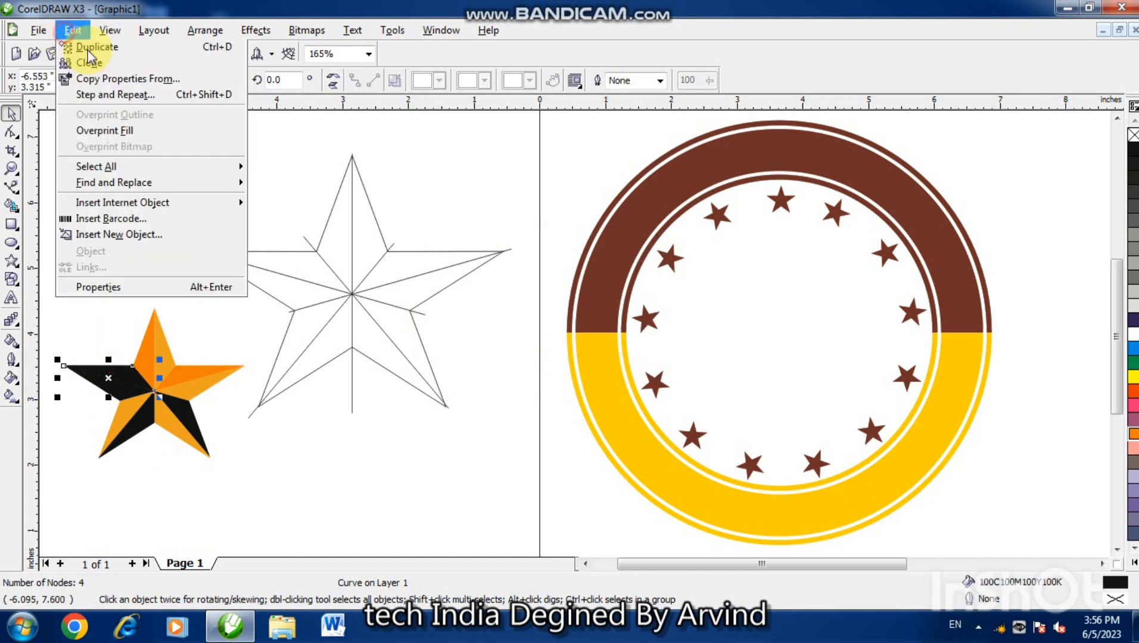
pyautogui.click(147, 229)
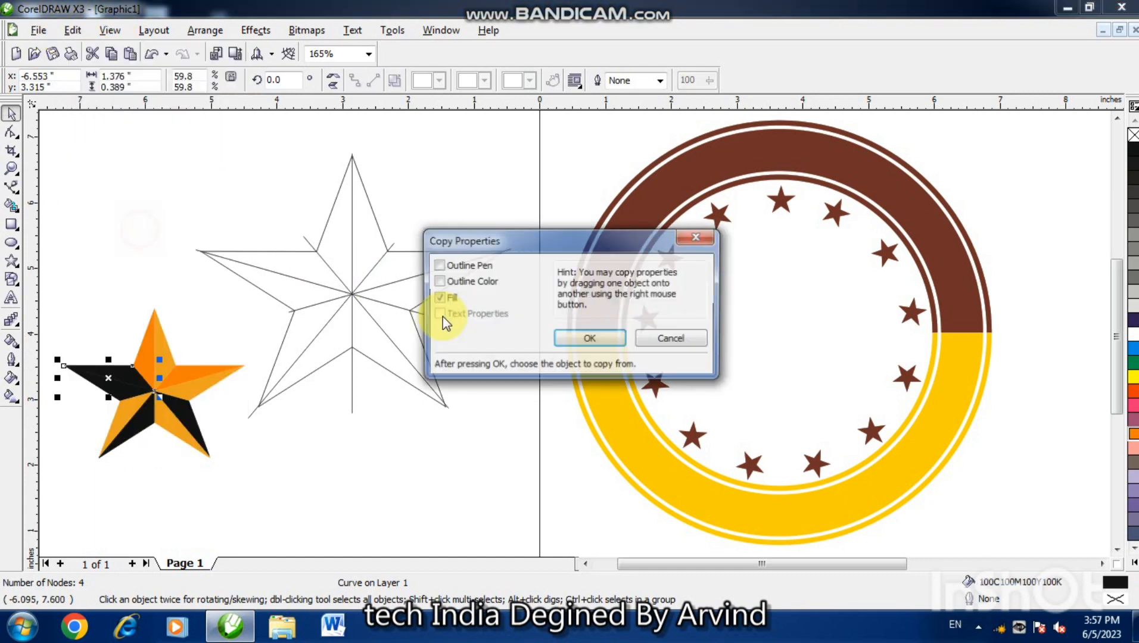
pyautogui.click(561, 345)
pyautogui.click(162, 350)
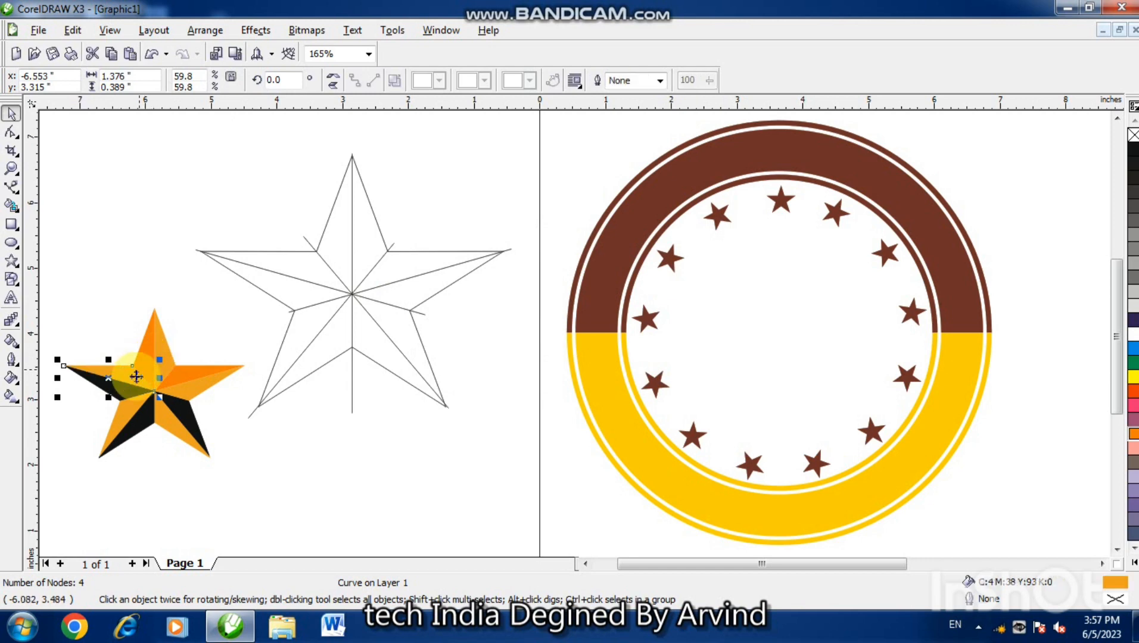
# Fill the star's three remaining black facets, in the left, lower-left and lower-right points, with Orange
pyautogui.click(140, 403)
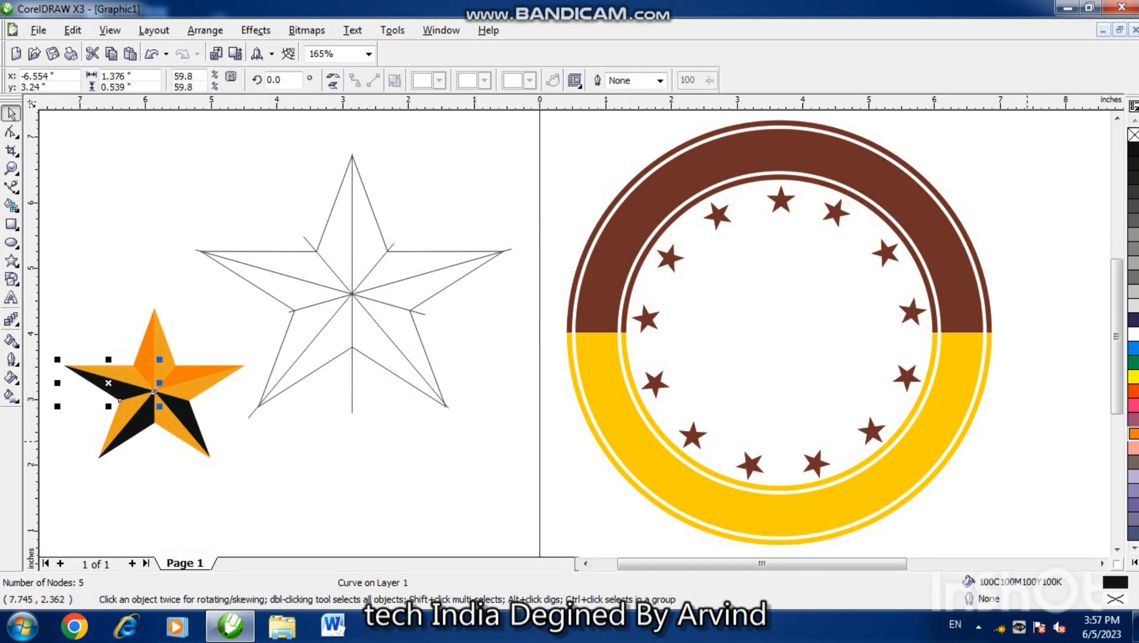
pyautogui.click(1131, 436)
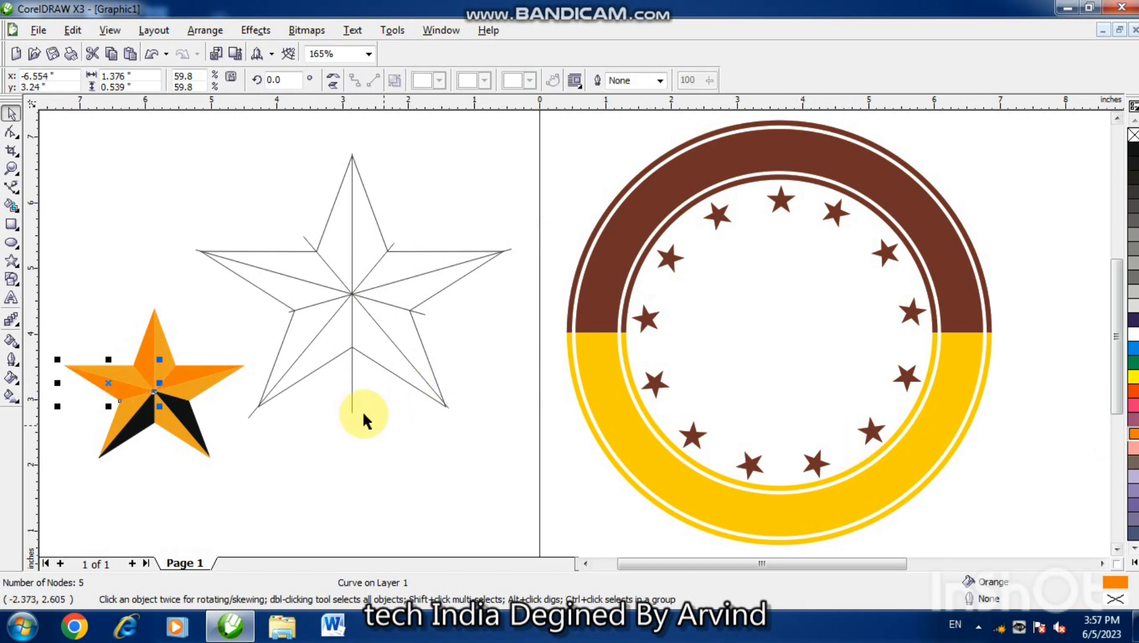
pyautogui.click(147, 430)
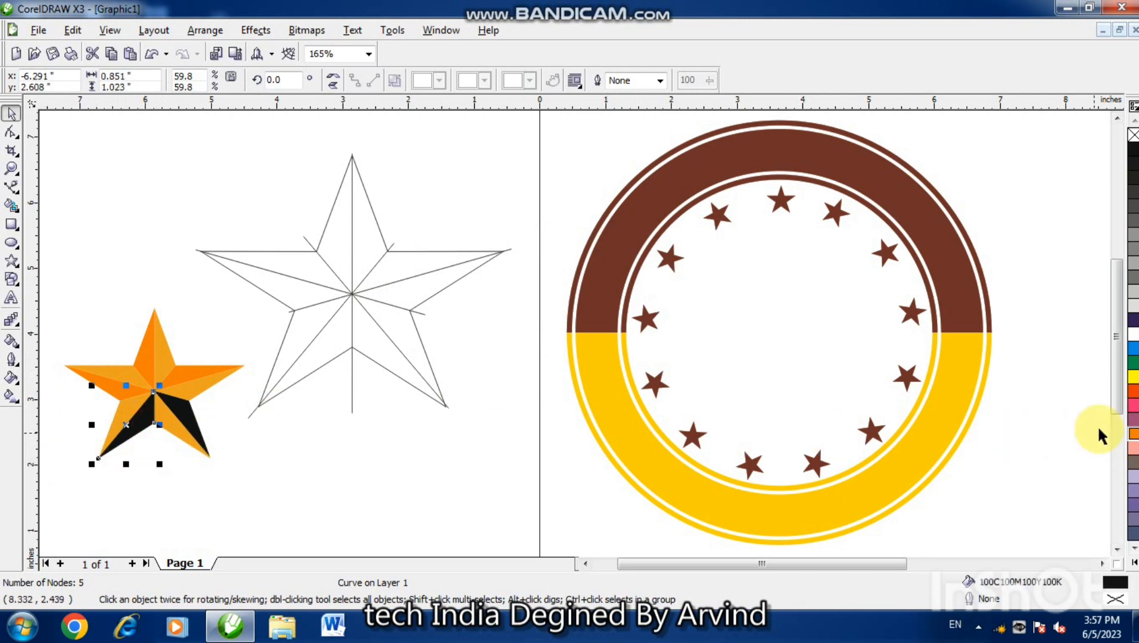
pyautogui.click(1131, 434)
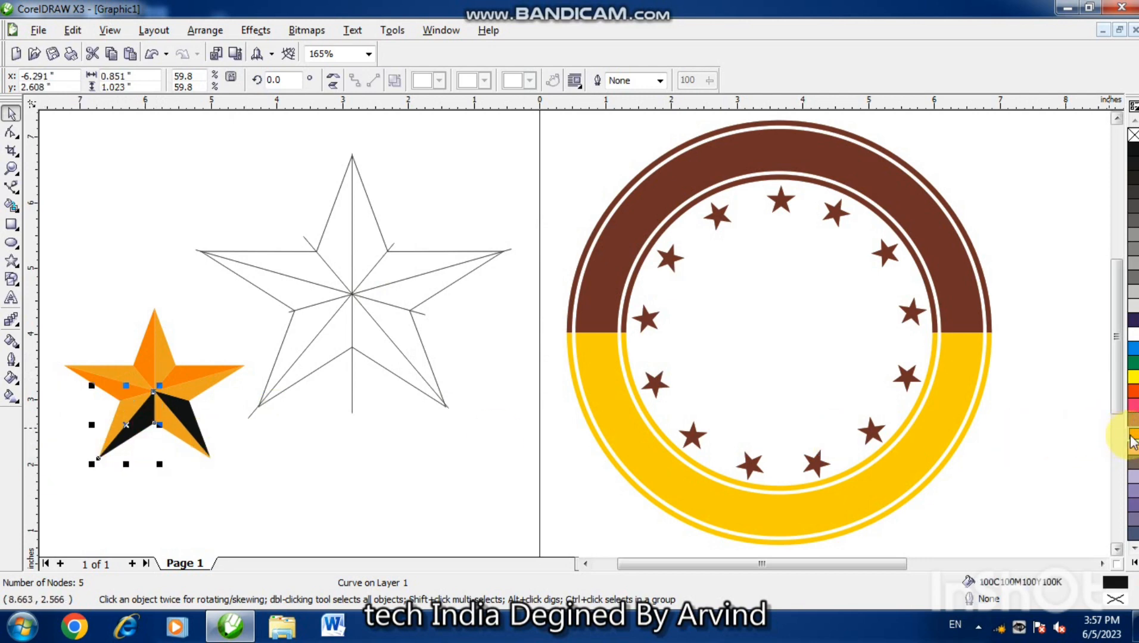
pyautogui.click(181, 410)
pyautogui.click(1132, 436)
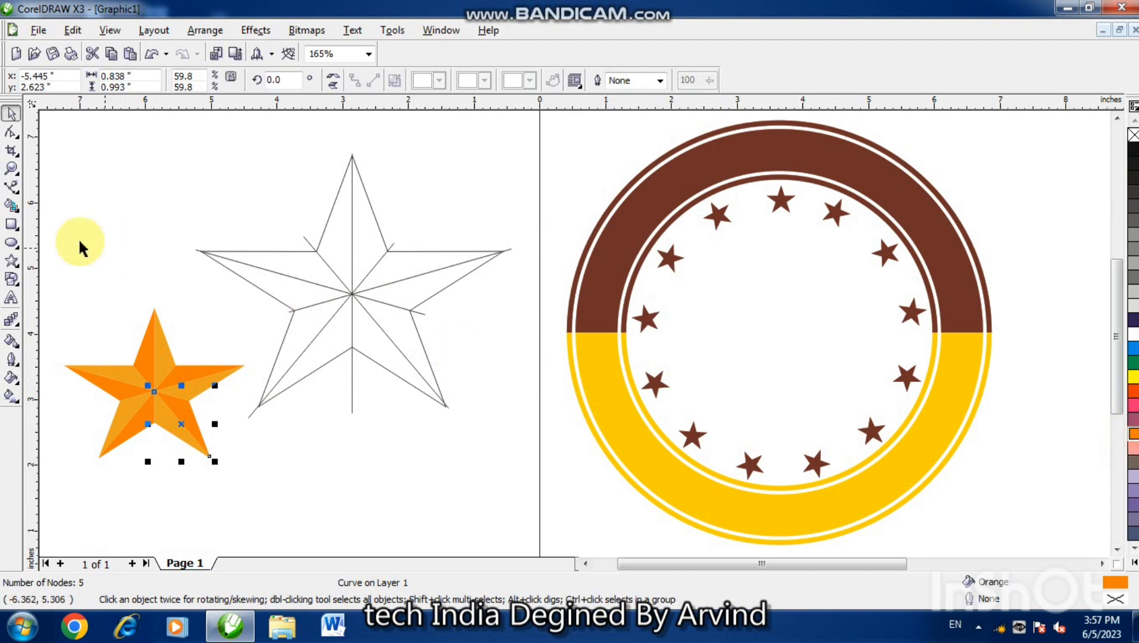
# Remove the outline from all ten facets of the orange star
pyautogui.moveTo(46, 275); pyautogui.dragTo(267, 497)
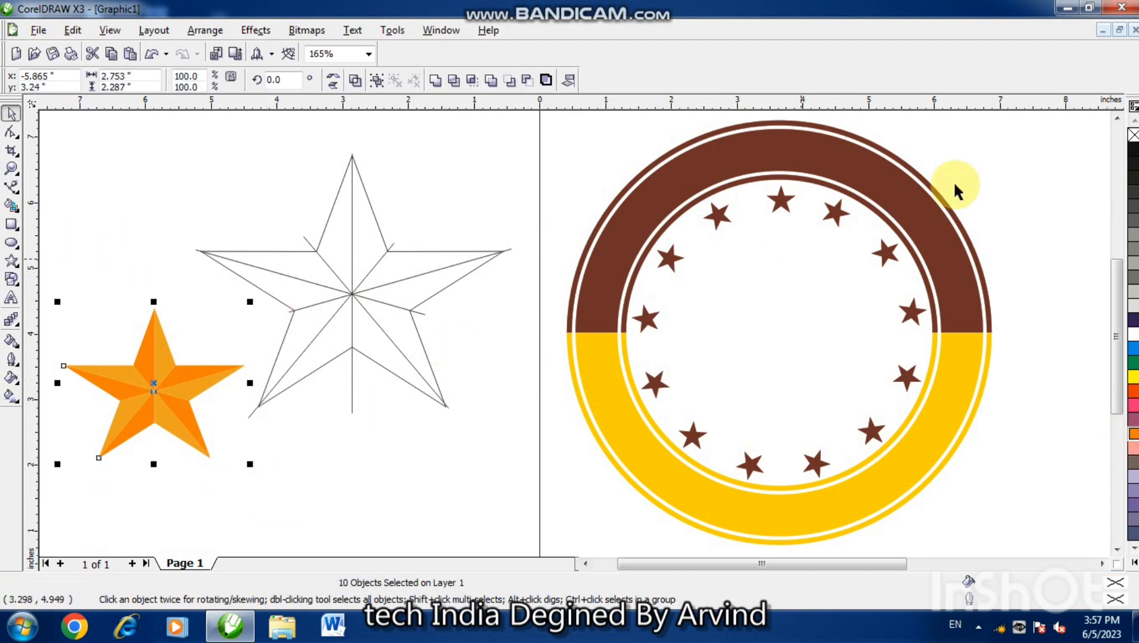
pyautogui.rightClick(1135, 136)
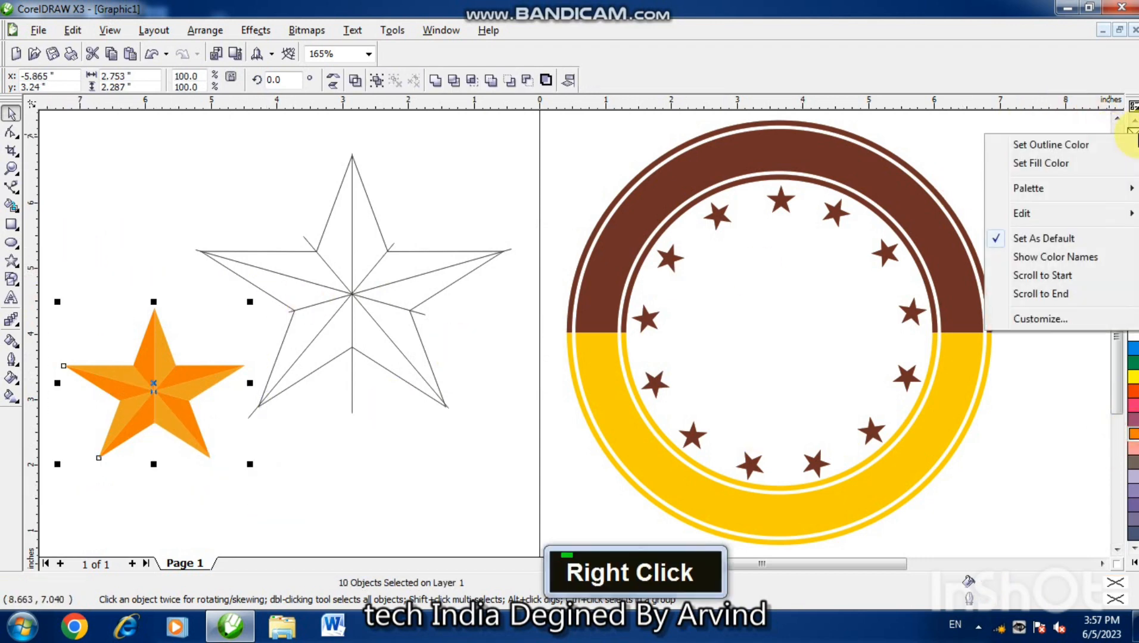
pyautogui.click(1075, 125)
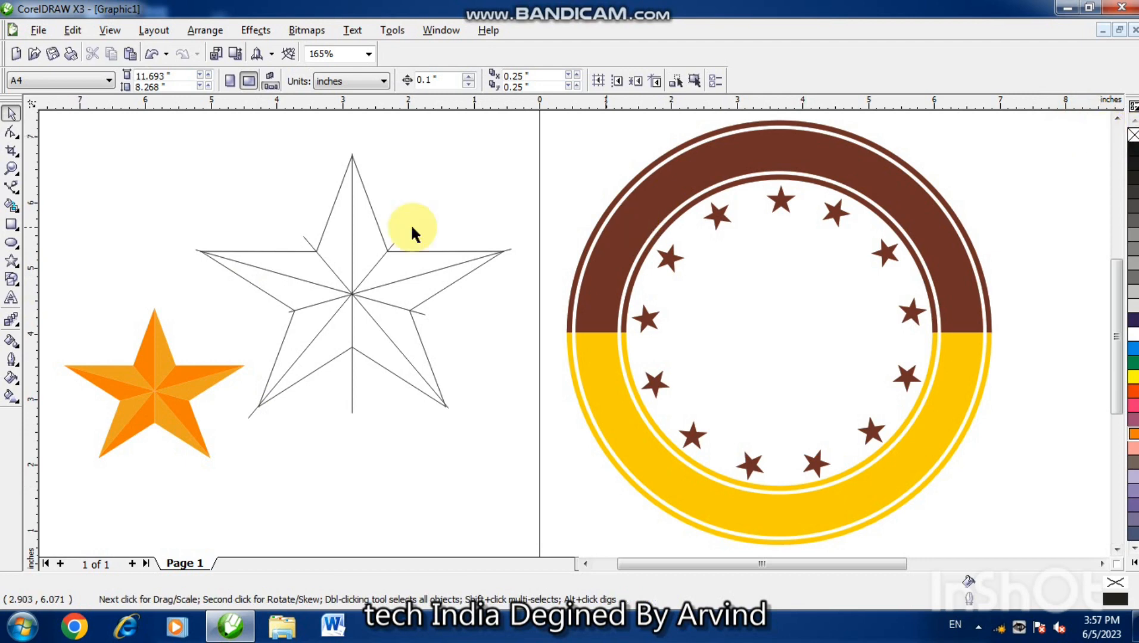
pyautogui.moveTo(60, 279); pyautogui.dragTo(265, 496)
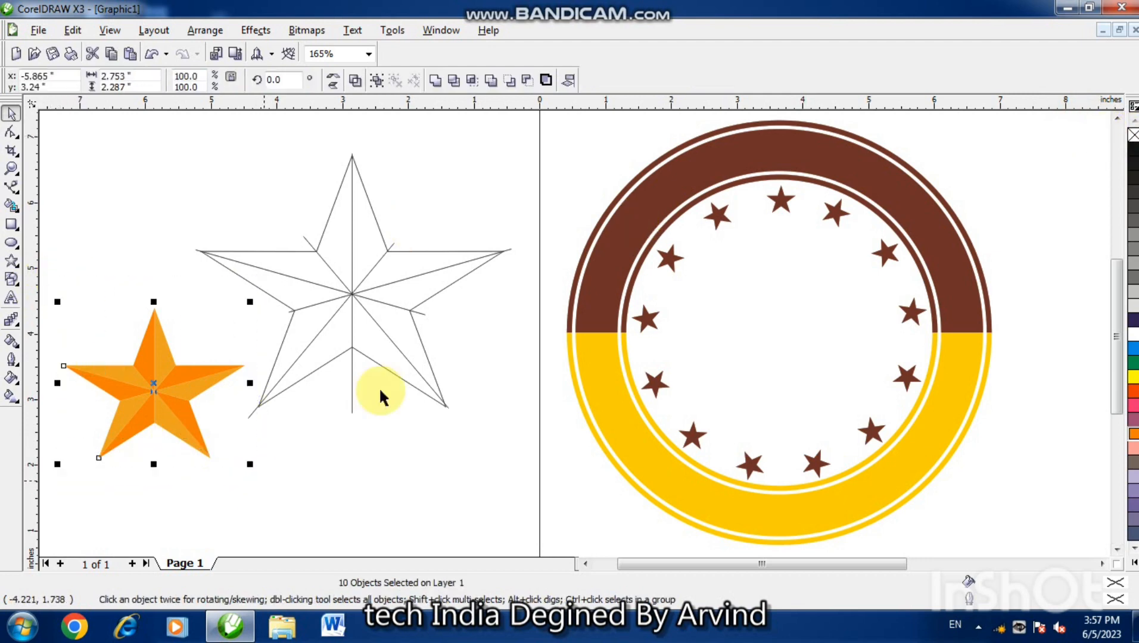
pyautogui.rightClick(1133, 138)
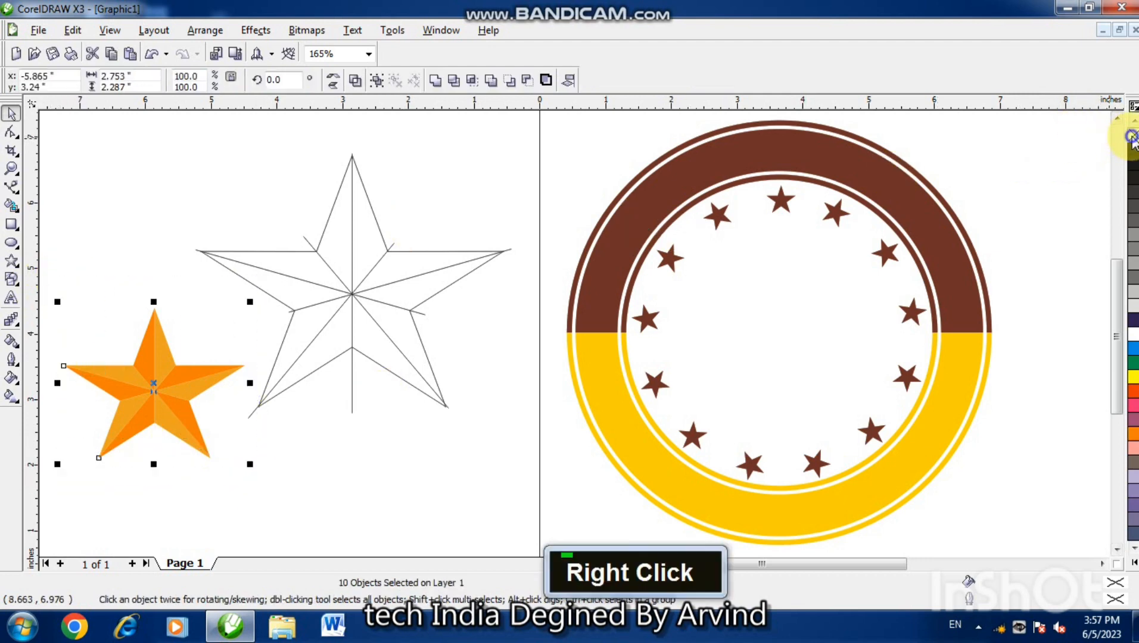
pyautogui.click(177, 247)
# Delete the large unfilled star outline next to the orange star, leaving its crossing guide lines
pyautogui.moveTo(149, 170); pyautogui.dragTo(518, 438)
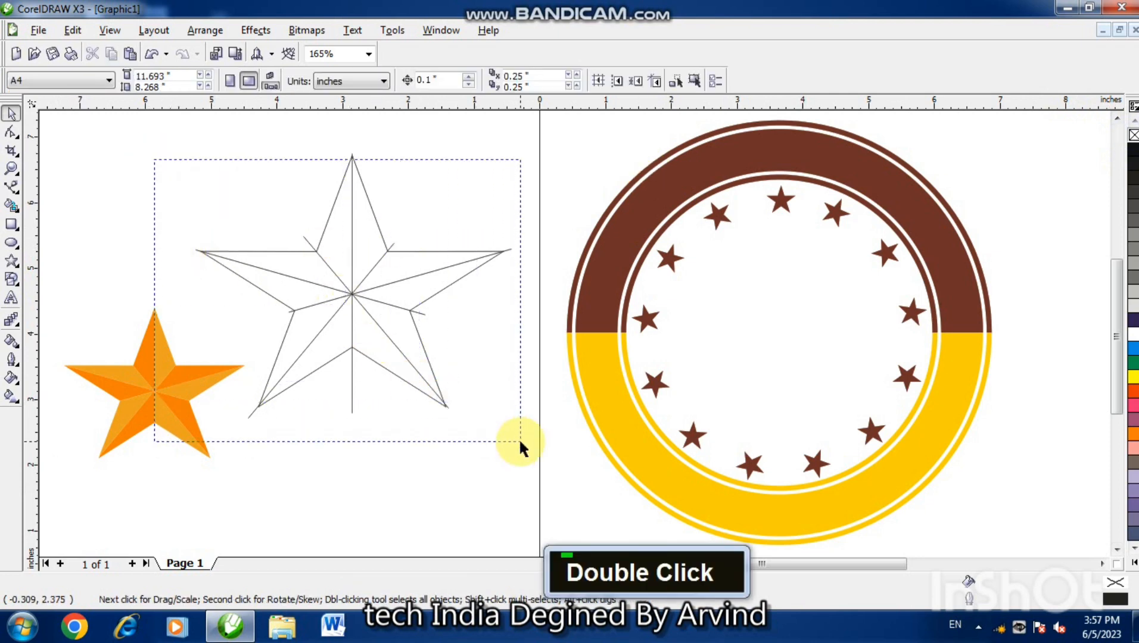
pyautogui.click(413, 365)
pyautogui.click(400, 409)
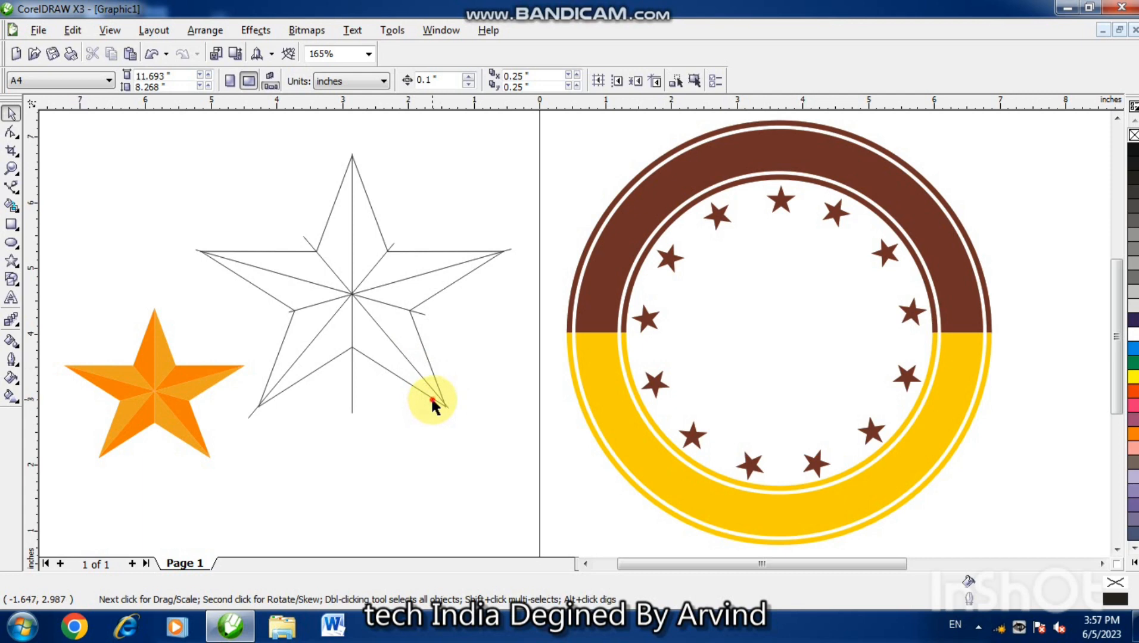
pyautogui.click(432, 398)
pyautogui.press('Delete')
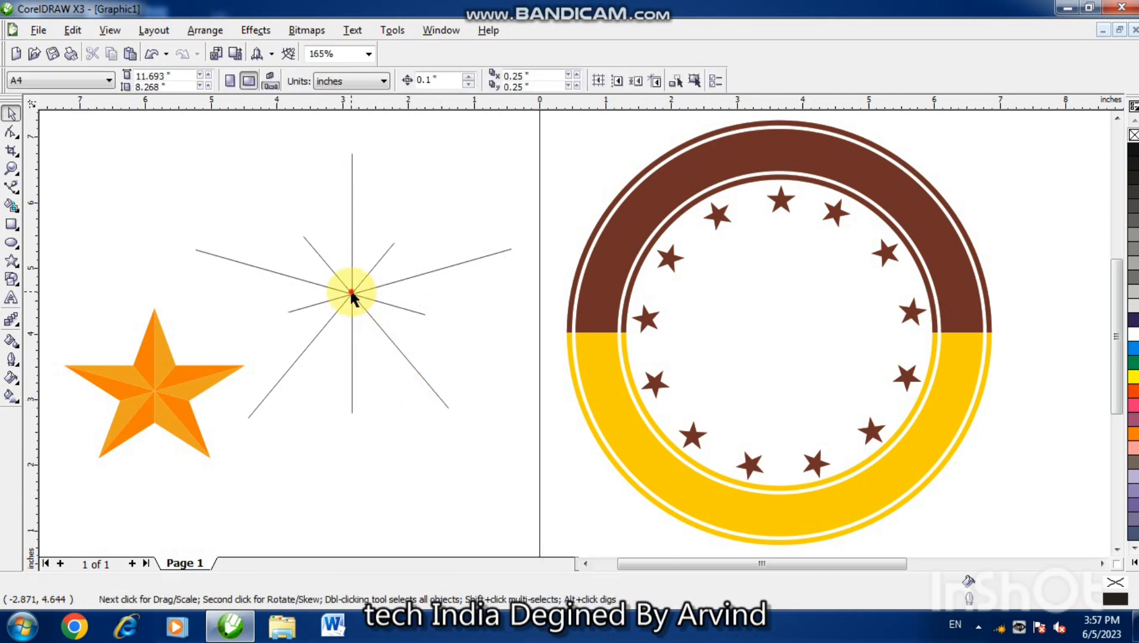
# Delete all the construction lines crossing at the centre of the removed star outline
pyautogui.click(351, 293)
pyautogui.press('Delete')
pyautogui.click(351, 294)
pyautogui.press('Delete')
pyautogui.click(352, 294)
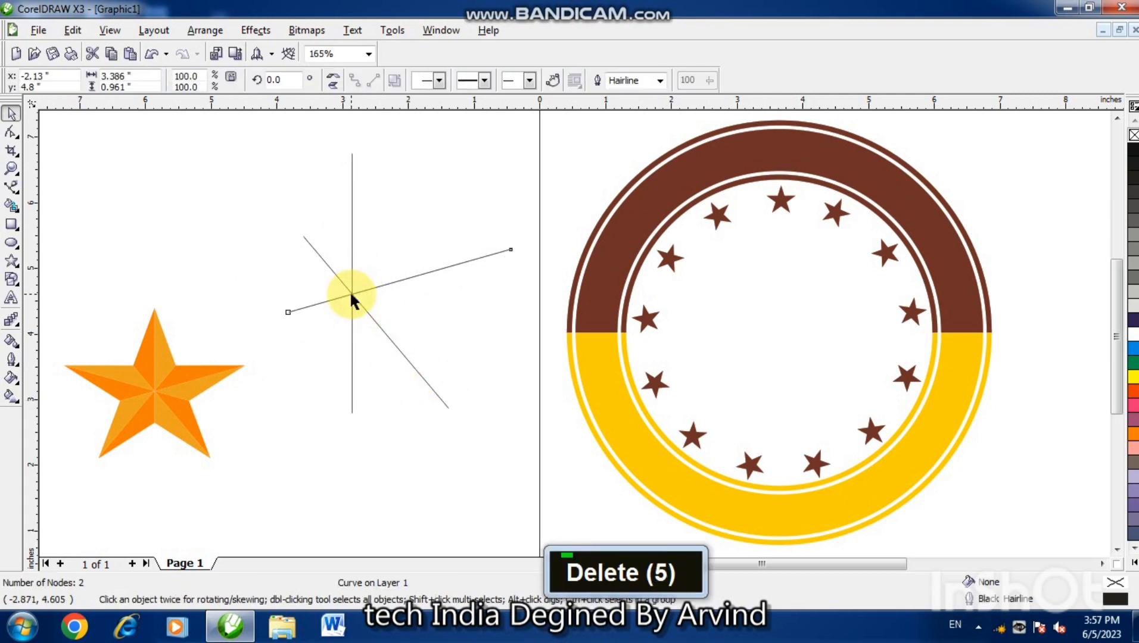
pyautogui.click(351, 294)
pyautogui.press('Delete')
pyautogui.click(352, 297)
pyautogui.press('Delete')
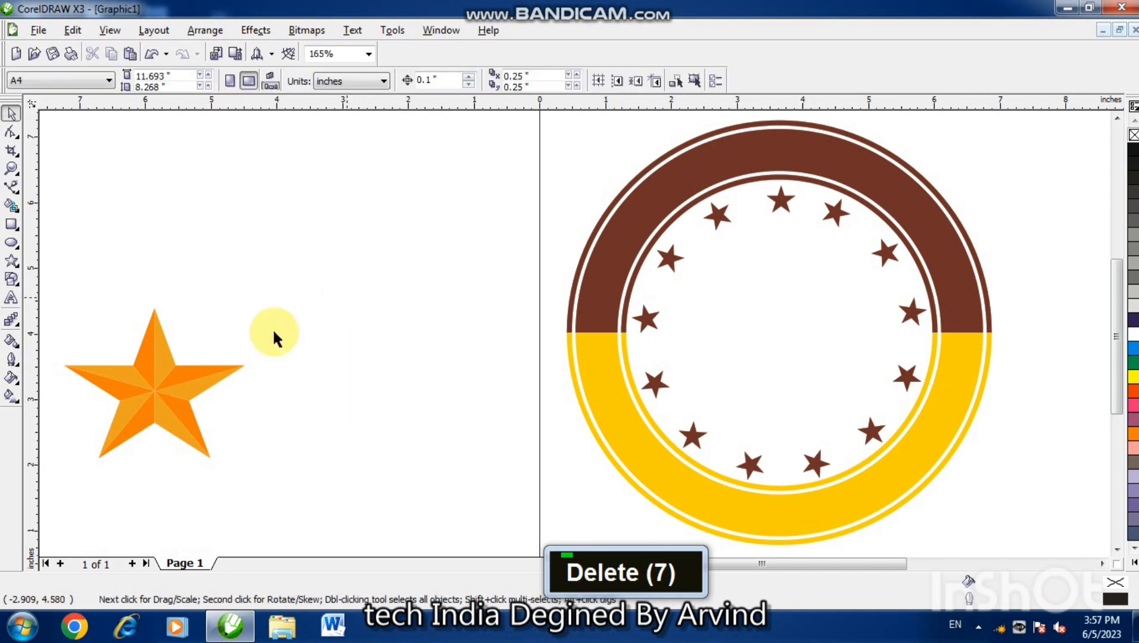
# Group the ten facets of the orange star into one object
pyautogui.click(179, 405)
pyautogui.moveTo(51, 262); pyautogui.dragTo(316, 519)
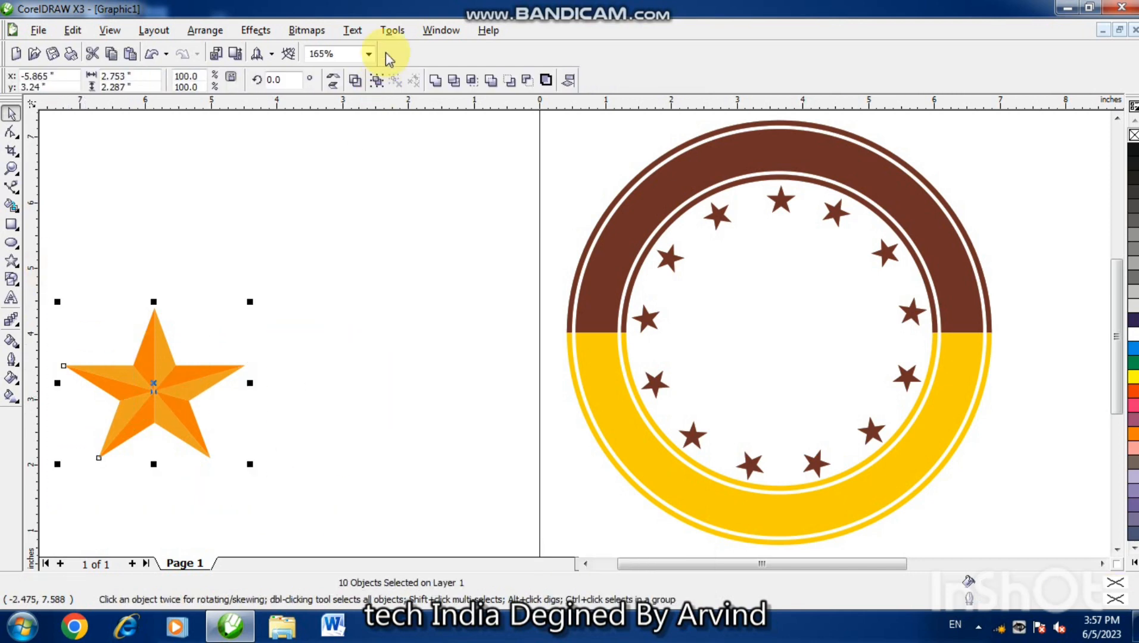
pyautogui.click(382, 82)
# Move the grouped star into the middle of the ring and enlarge it proportionally to about 3.0 by 2.5 inches
pyautogui.moveTo(156, 392); pyautogui.dragTo(399, 313)
pyautogui.click(333, 419)
pyautogui.click(390, 335)
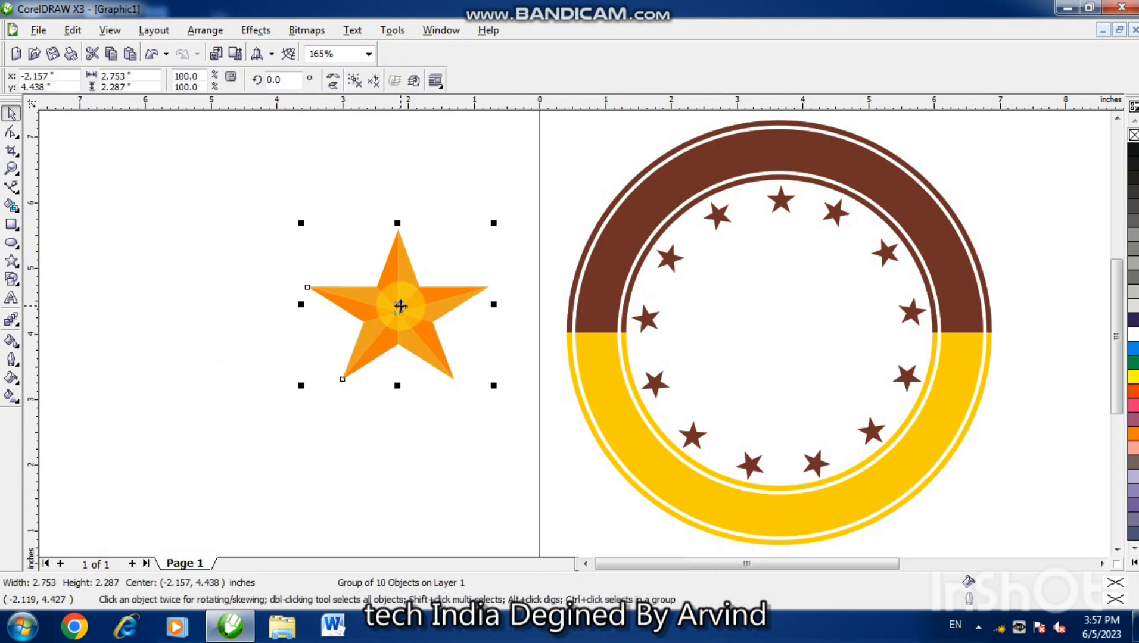
pyautogui.moveTo(400, 306); pyautogui.dragTo(773, 333)
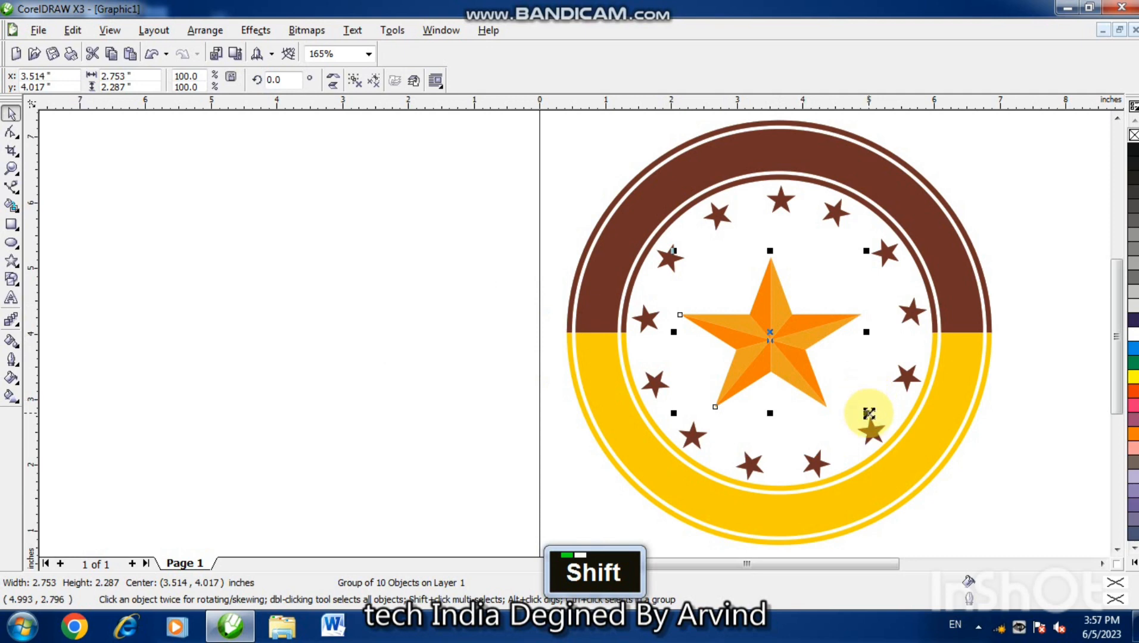
pyautogui.moveTo(868, 413); pyautogui.dragTo(874, 420)
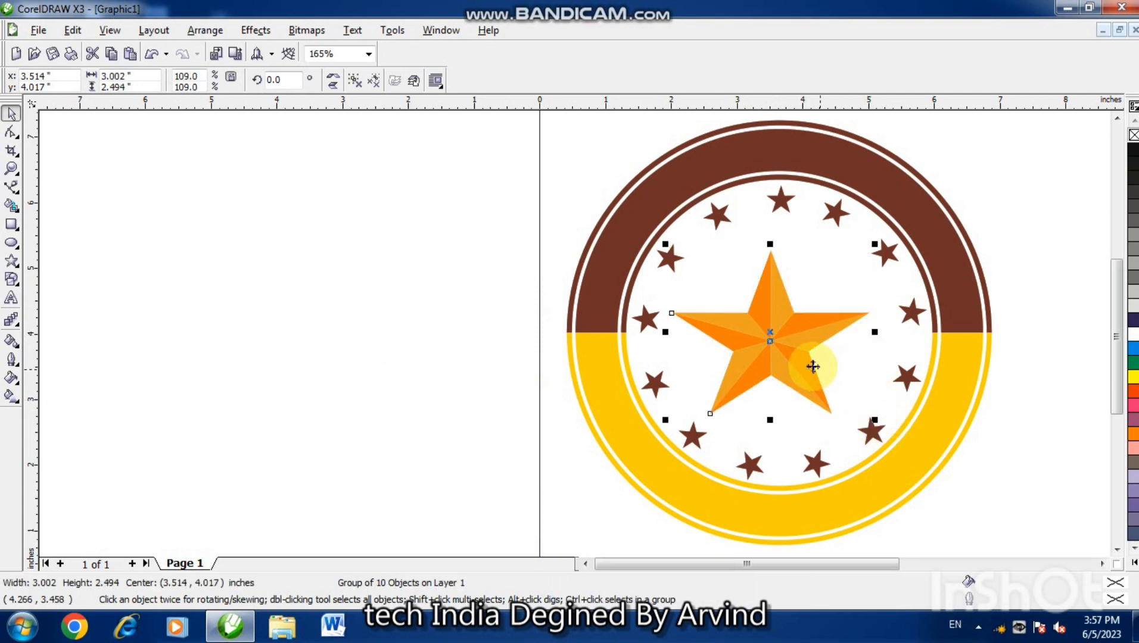
# Align the grouped star's centre horizontally and vertically with the centre of the ring
pyautogui.keyDown('shift'); pyautogui.click(739, 181); pyautogui.keyUp('shift')
pyautogui.press('c')
pyautogui.press('e')
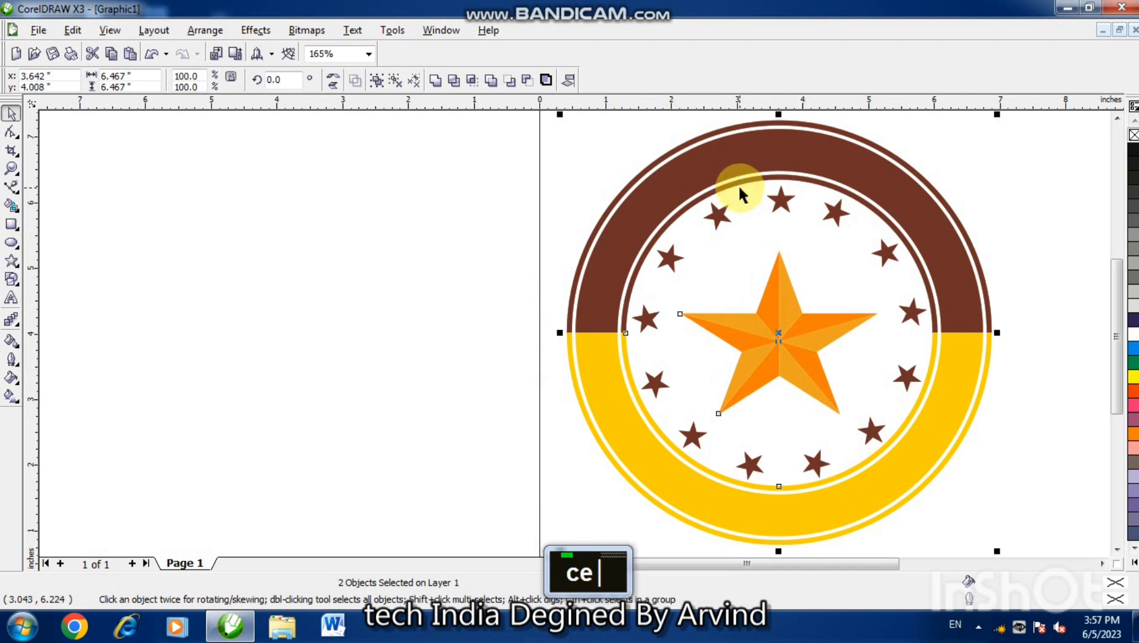
pyautogui.press('c')
pyautogui.press('e')
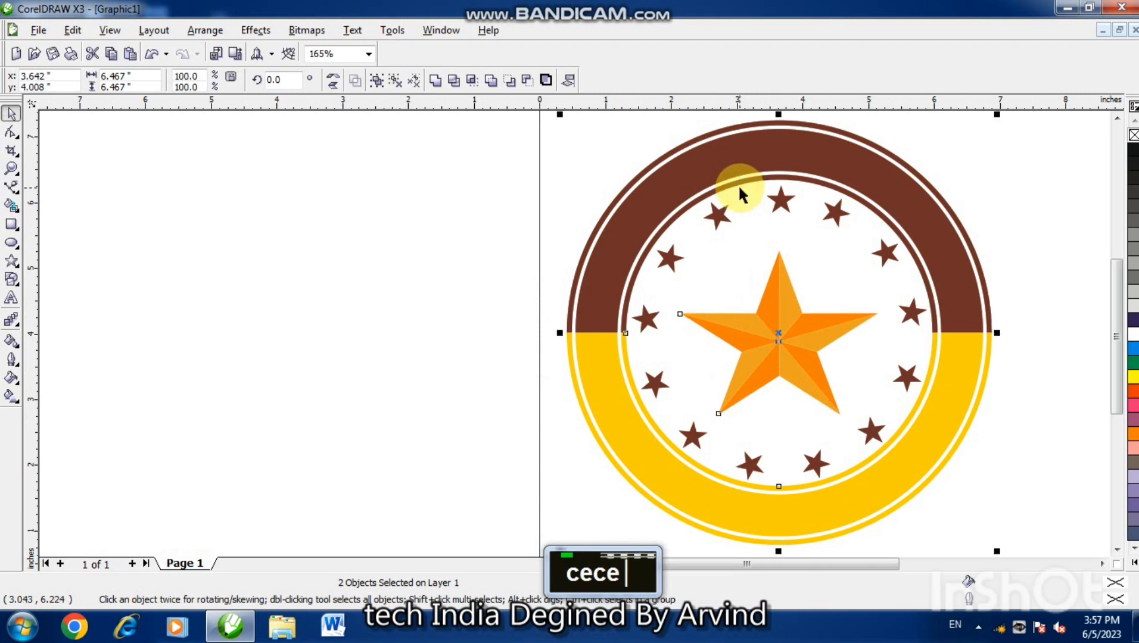
pyautogui.click(405, 347)
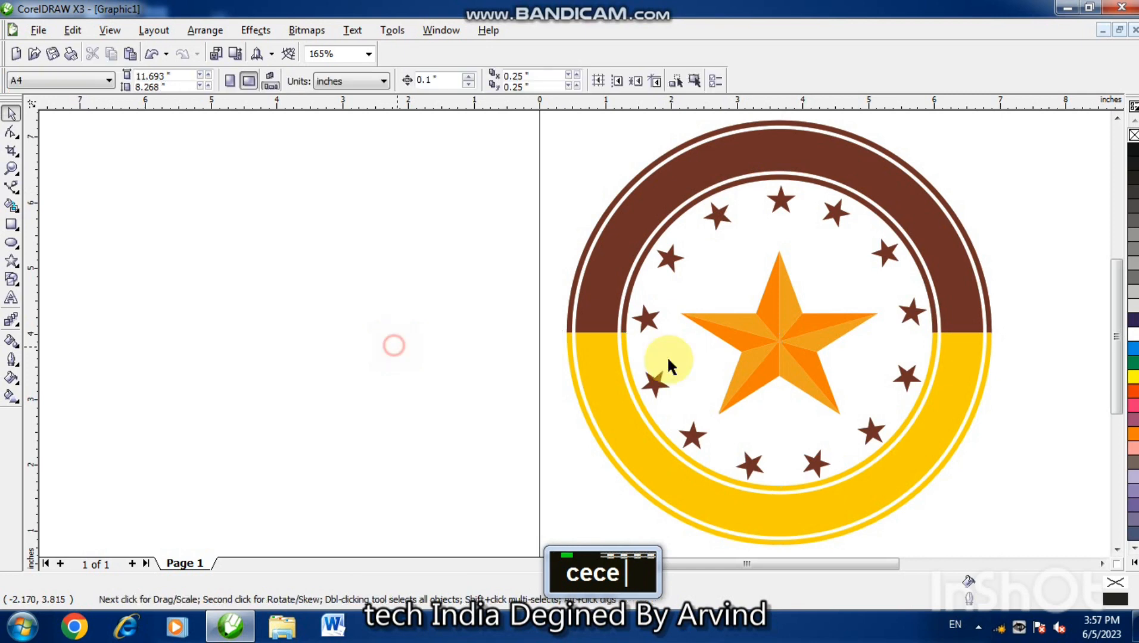
# Try enlarging the central star about its middle to about 3.82 inches wide and undo the resize
pyautogui.click(775, 351)
pyautogui.press('shift')
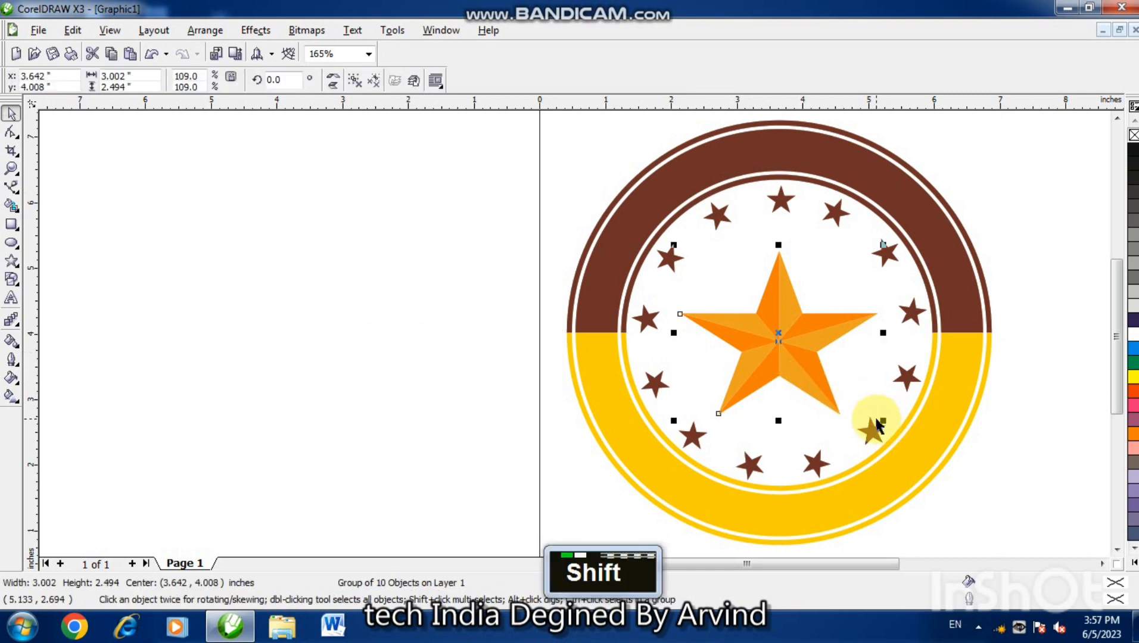
pyautogui.moveTo(887, 421); pyautogui.dragTo(909, 444)
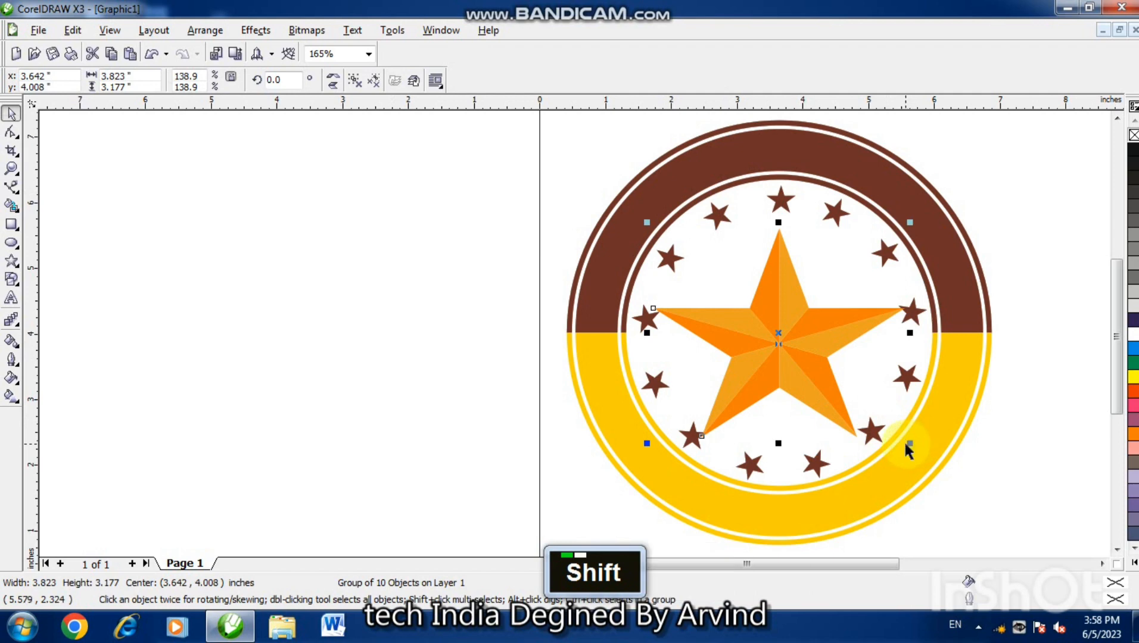
pyautogui.hotkey('ctrl', 'z')
pyautogui.click(1023, 459)
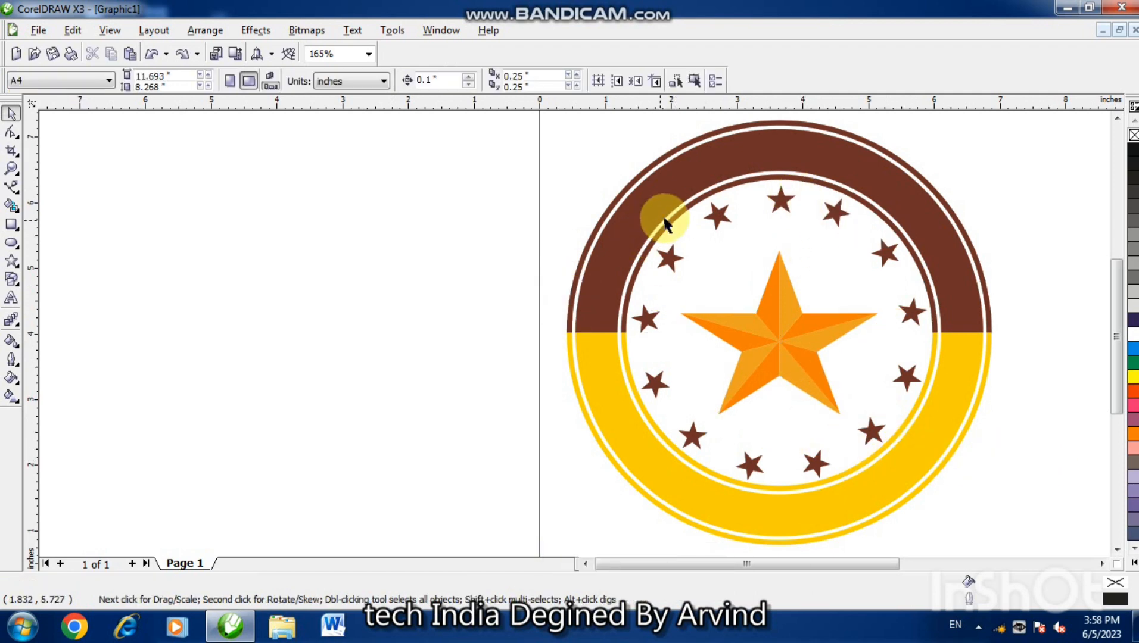
# Duplicate the central star in place and shrink the copy about its centre to about 1.89 by 1.57 inches
pyautogui.click(769, 367)
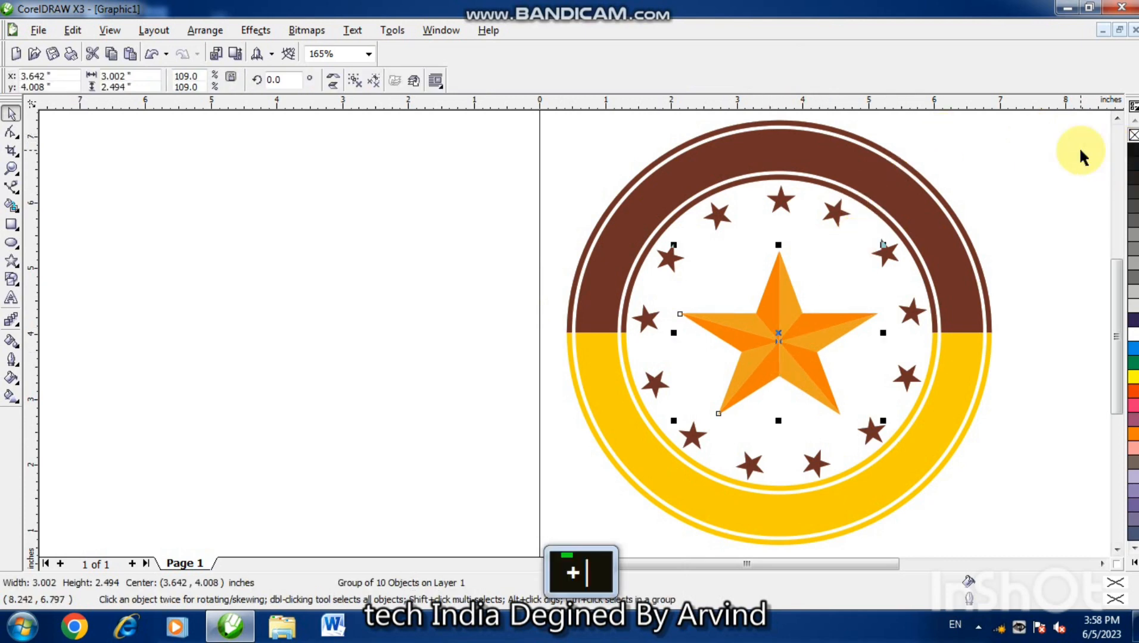
pyautogui.press('F3')
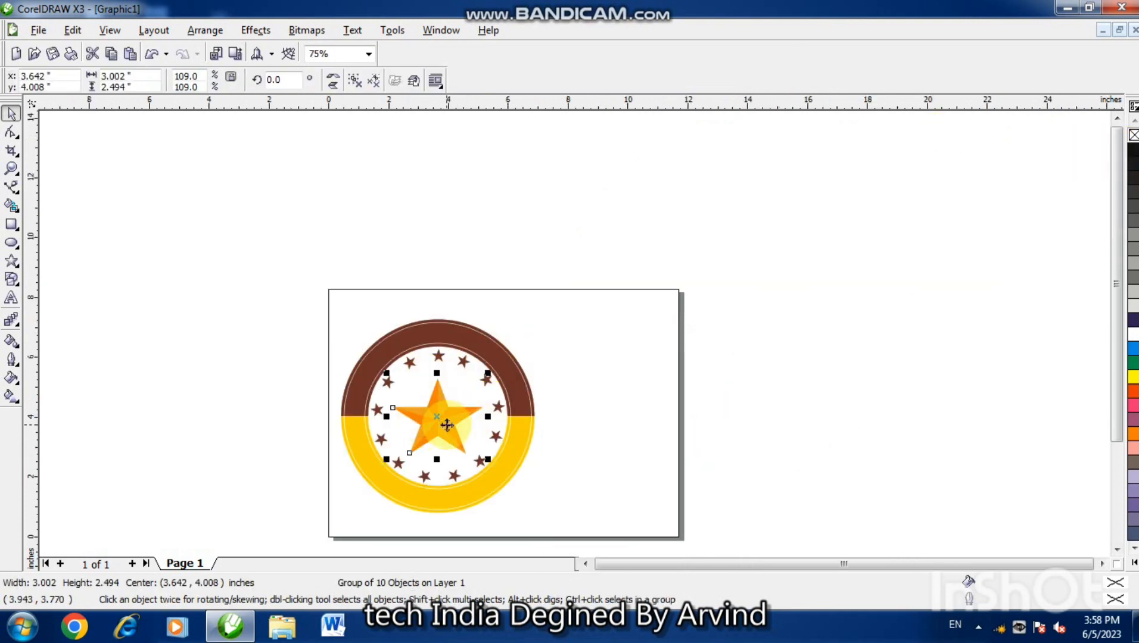
pyautogui.press('shift')
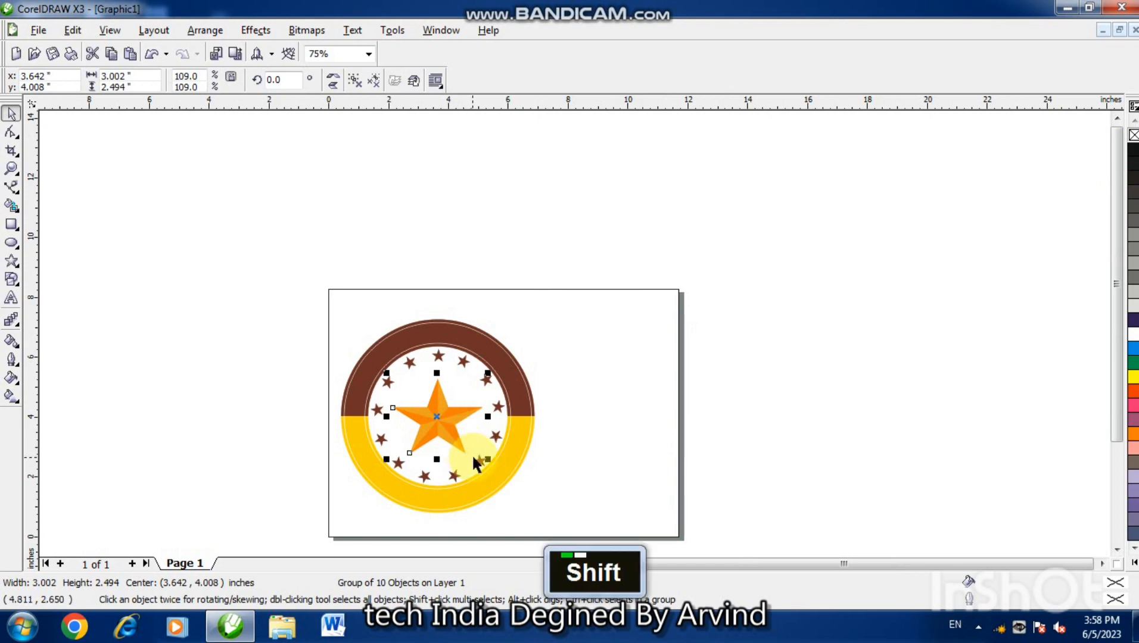
pyautogui.moveTo(487, 461); pyautogui.dragTo(470, 445)
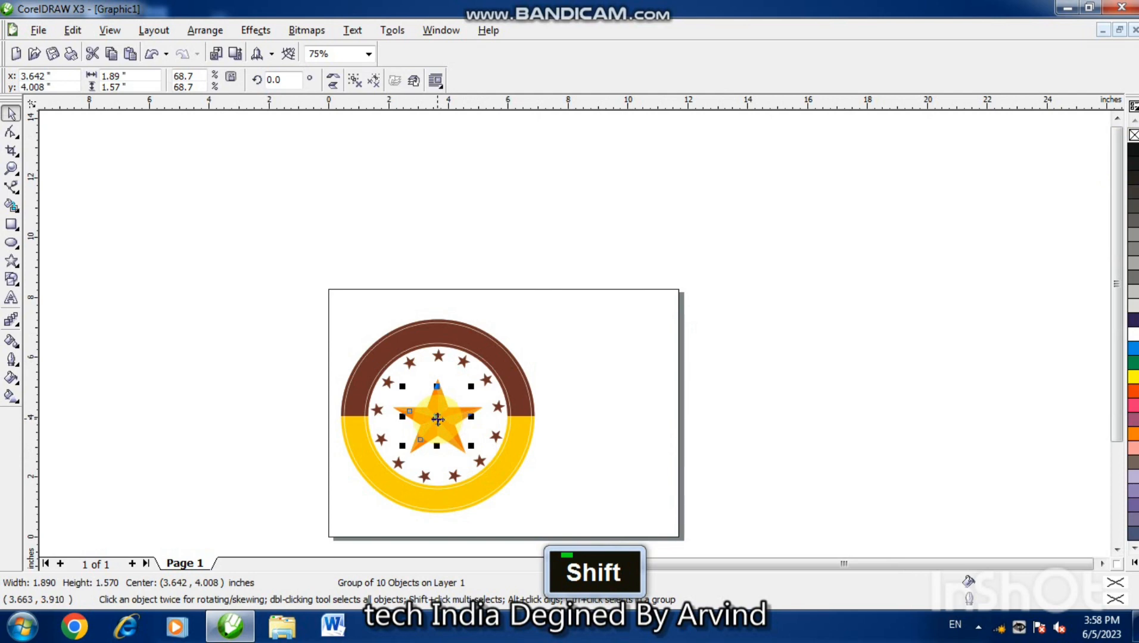
# Move the smaller star straight up until it sits just above the brown half of the ring
pyautogui.press('Up')
pyautogui.press('Up')
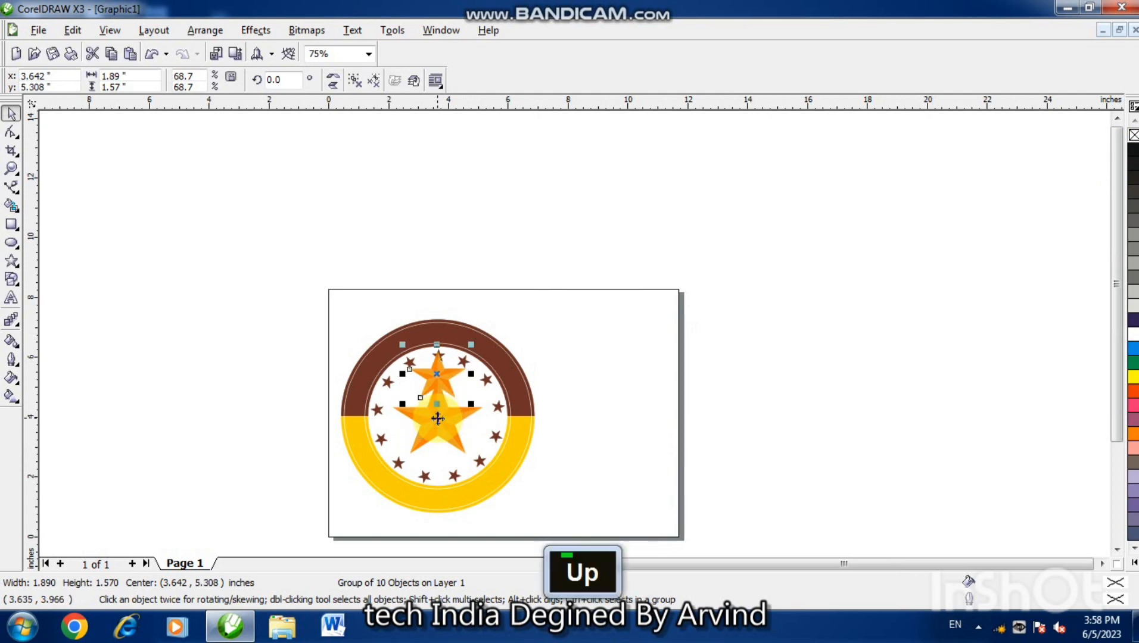
pyautogui.press('Up')
pyautogui.press('Up')
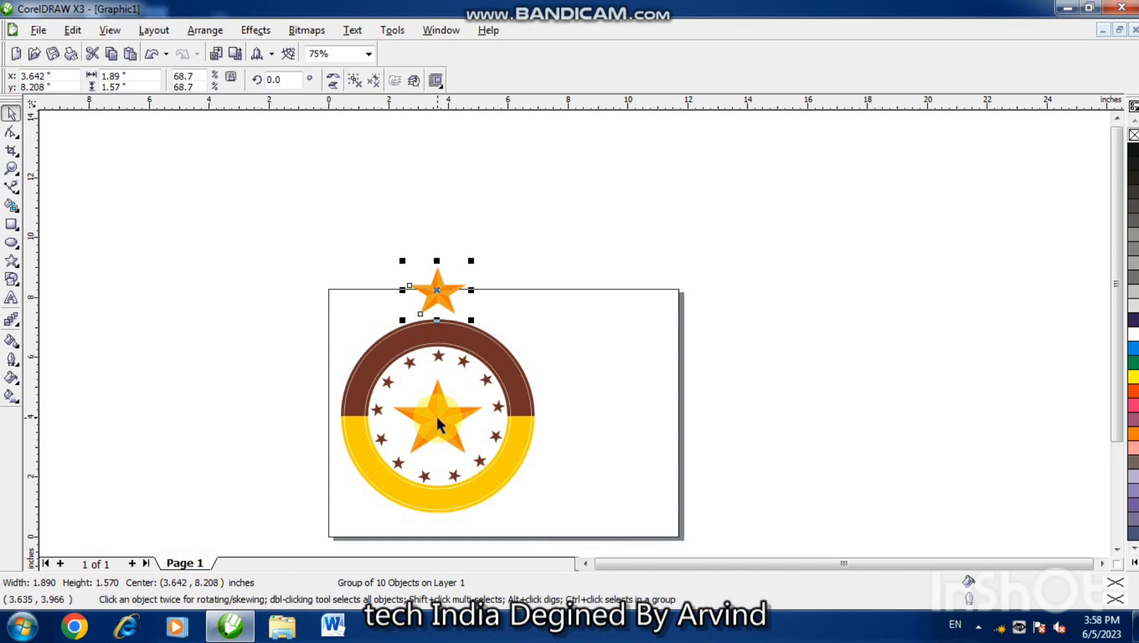
pyautogui.click(609, 384)
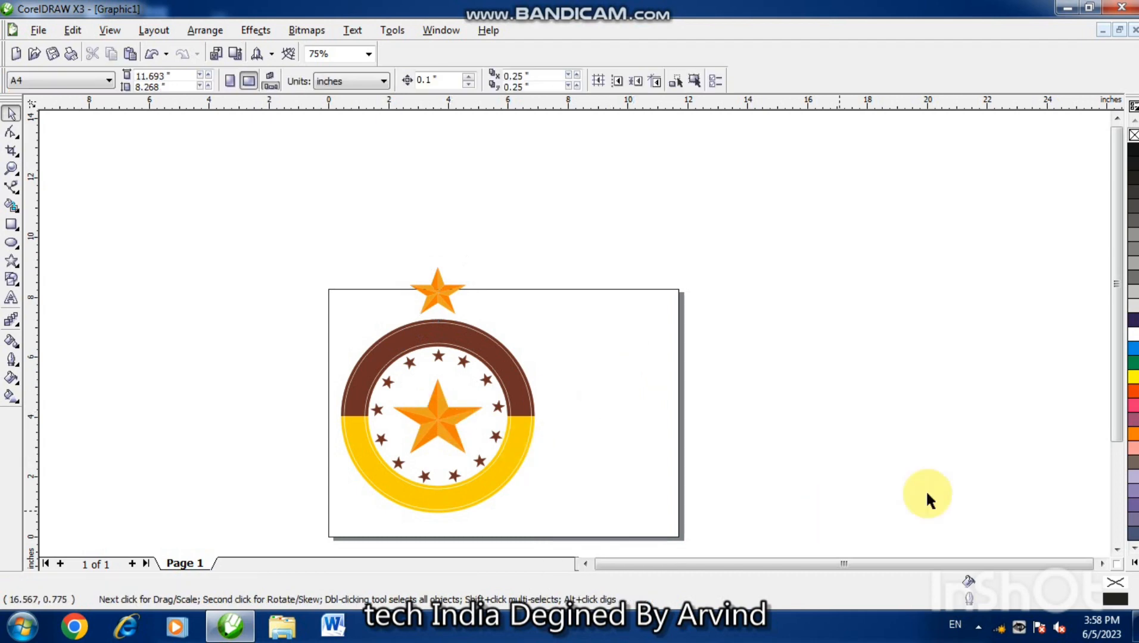
# Draw a wide rectangle about 6.76 by 0.83 inches across the lower edge of the yellow half of the ring
pyautogui.click(1116, 549)
pyautogui.doubleClick(1116, 548)
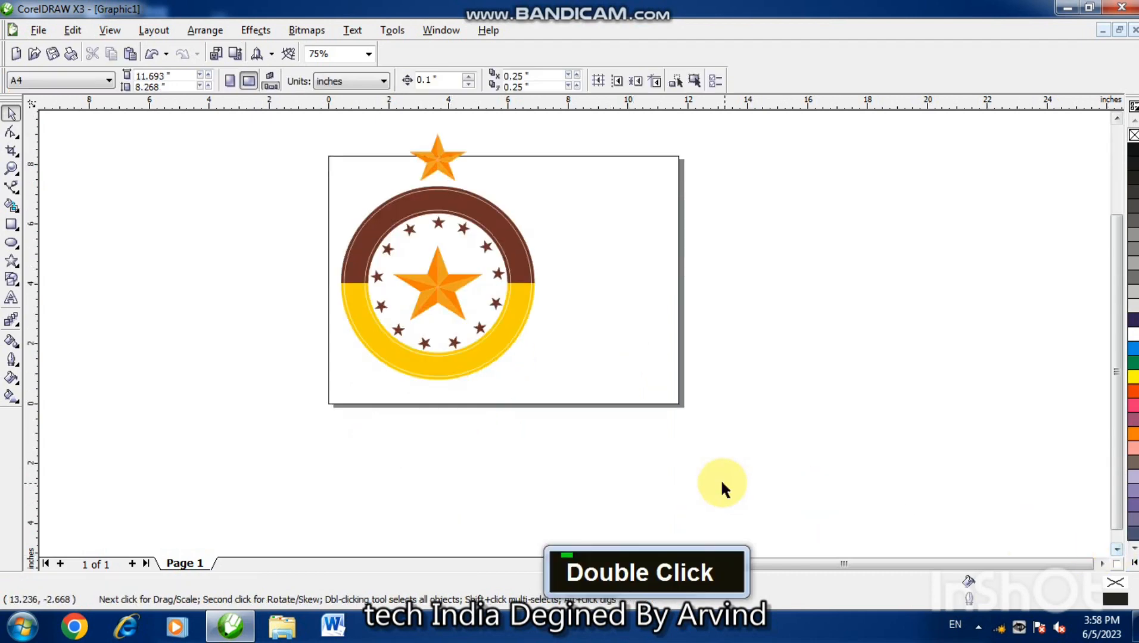
pyautogui.press('F2')
pyautogui.click(487, 384)
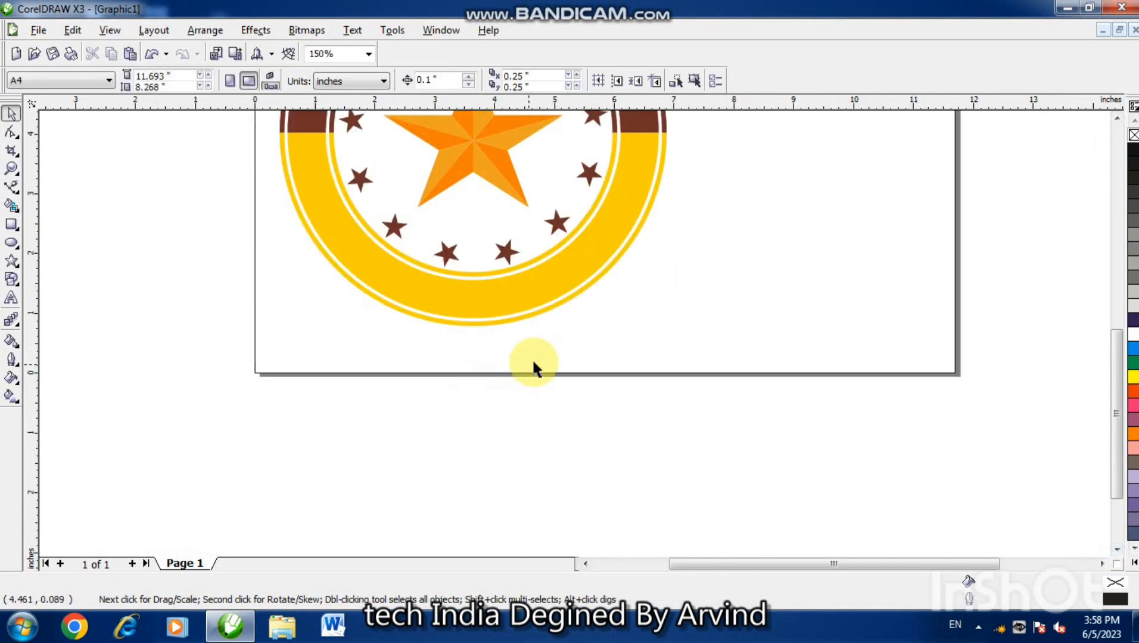
pyautogui.click(10, 225)
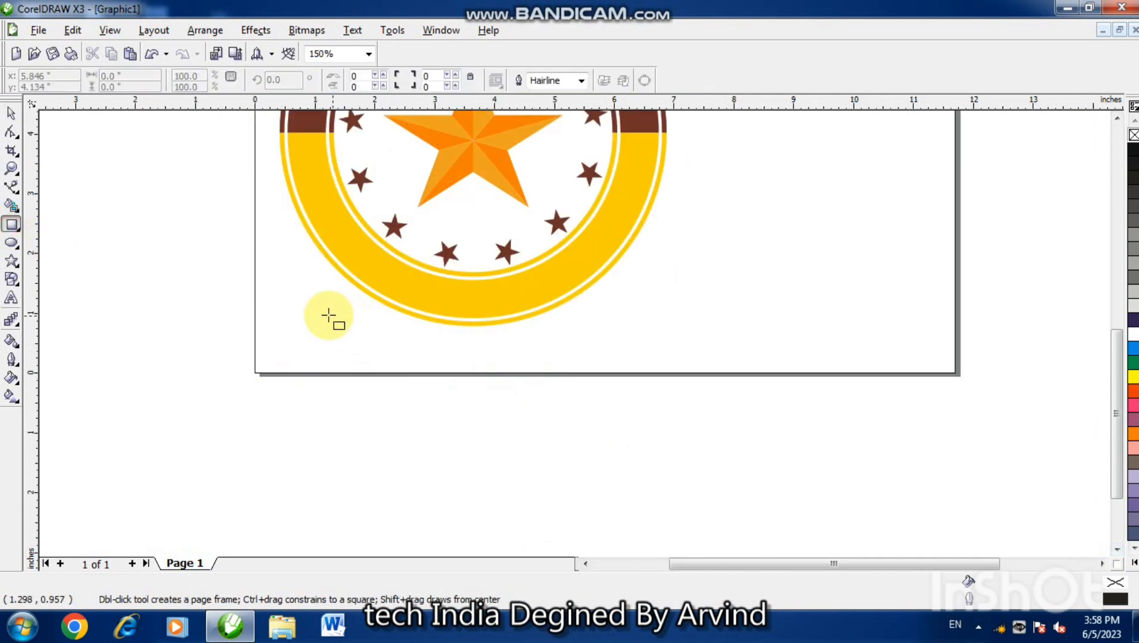
pyautogui.moveTo(279, 314)
pyautogui.mouseDown()
pyautogui.moveTo(637, 382)
pyautogui.moveTo(685, 363)
pyautogui.mouseUp()
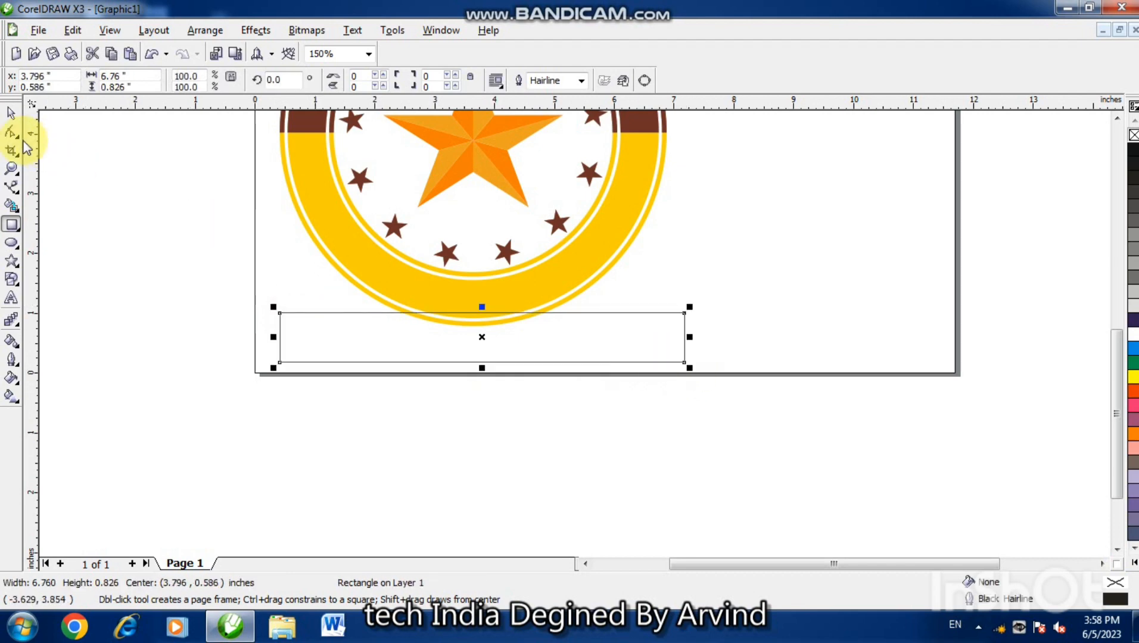
# Convert the rectangle to curves, change its upper edge to a curve and bow it downward to follow the ring
pyautogui.click(13, 132)
pyautogui.hotkey('ctrl', 'q')
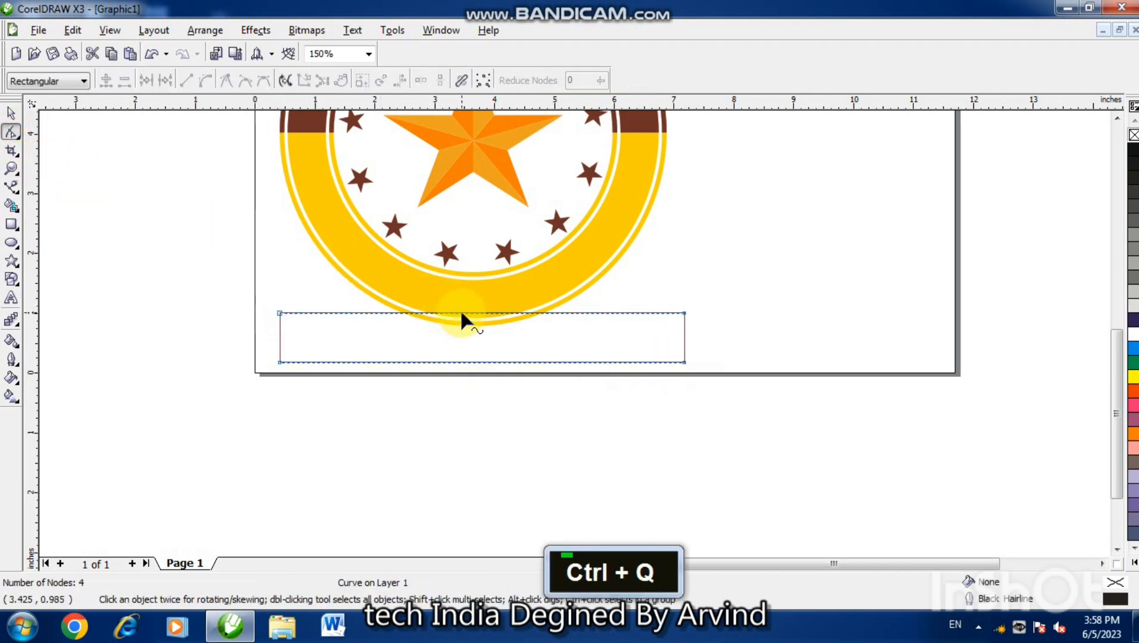
pyautogui.rightClick(460, 309)
pyautogui.click(405, 404)
pyautogui.press('Pause')
pyautogui.press('Pause')
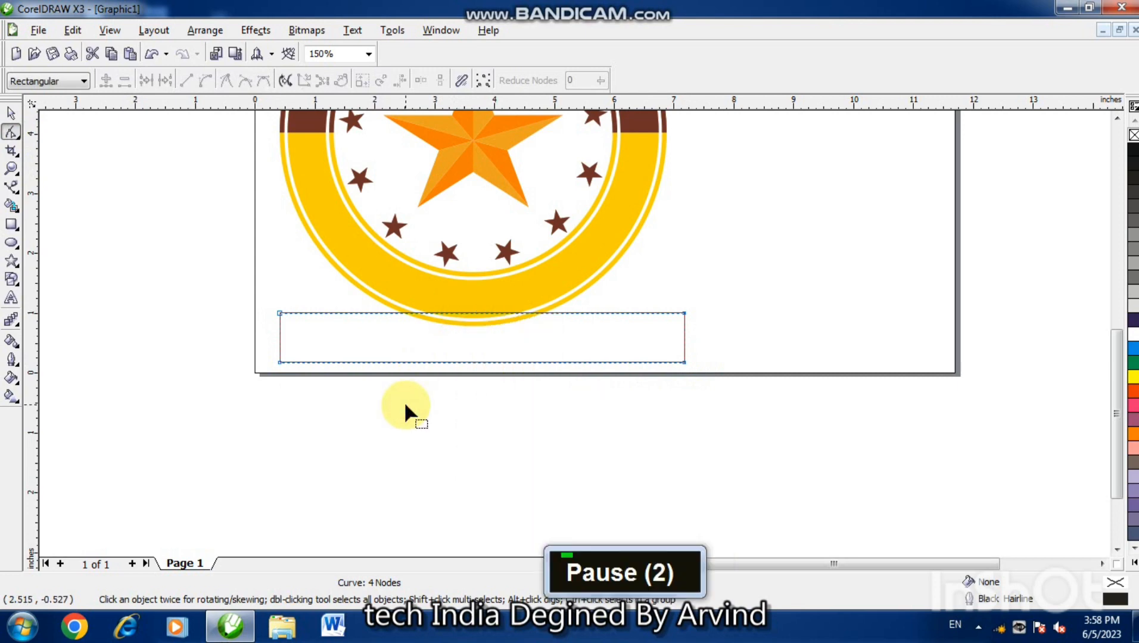
pyautogui.rightClick(458, 309)
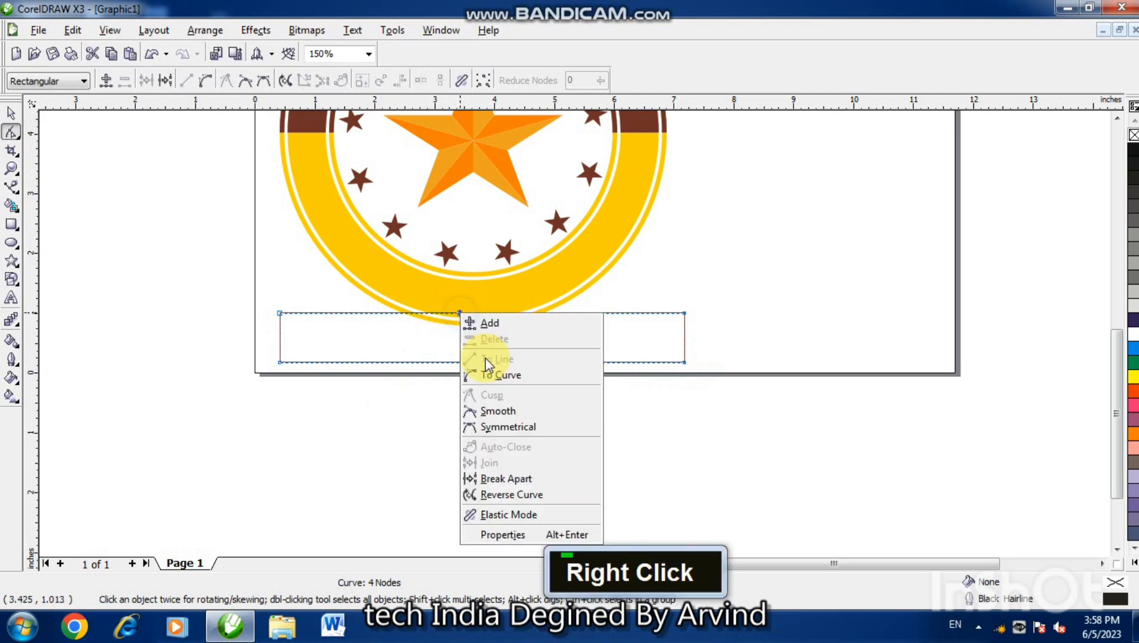
pyautogui.click(492, 374)
pyautogui.moveTo(469, 316); pyautogui.dragTo(468, 365)
# Change the banner's lower edge to a curve and bow it downward roughly parallel to the upper edge
pyautogui.rightClick(469, 364)
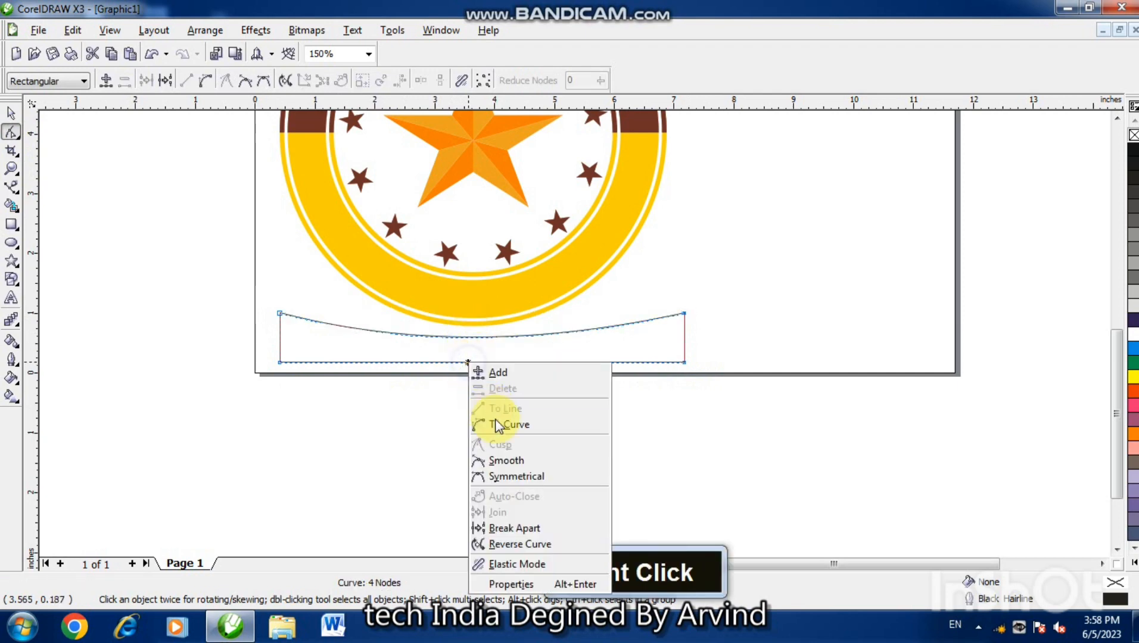
pyautogui.click(476, 365)
pyautogui.press('Home')
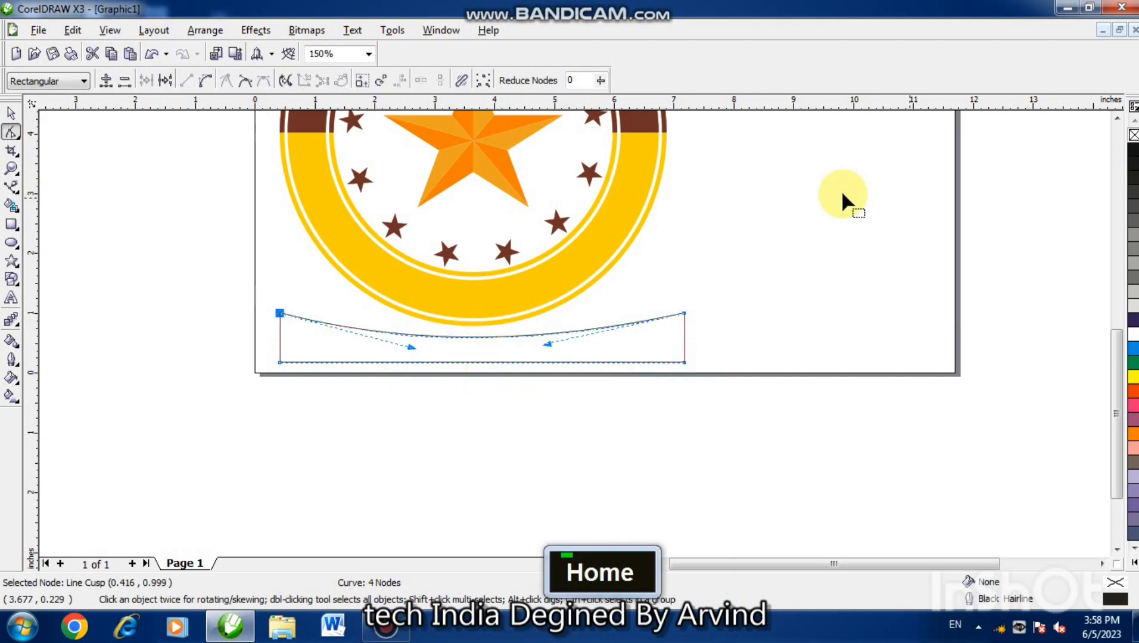
pyautogui.click(485, 362)
pyautogui.click(279, 362)
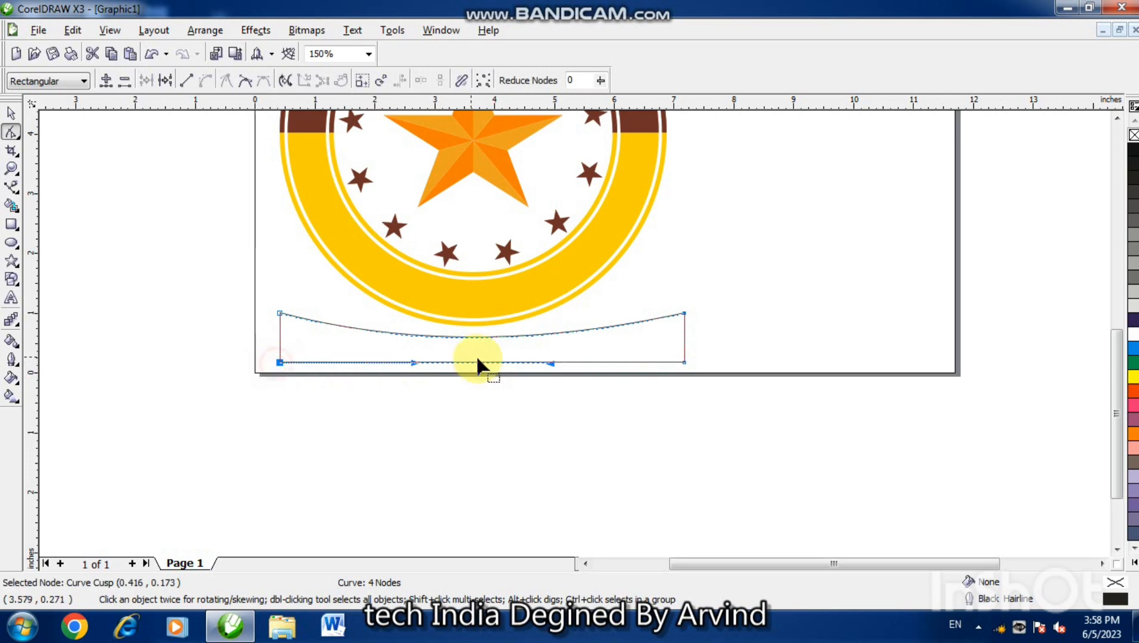
pyautogui.moveTo(477, 363); pyautogui.dragTo(477, 382)
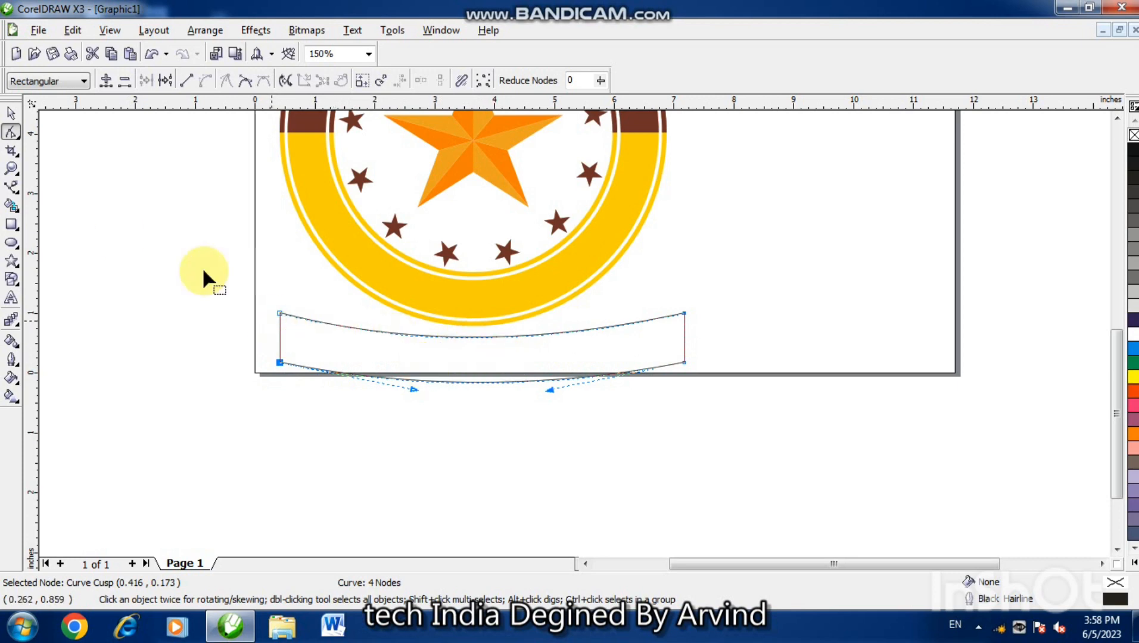
# Draw a closed triangular fold about 0.61 by 0.45 inches at the banner's upper-left corner and adjust its lower node to the banner edge
pyautogui.press('F2')
pyautogui.click(280, 310)
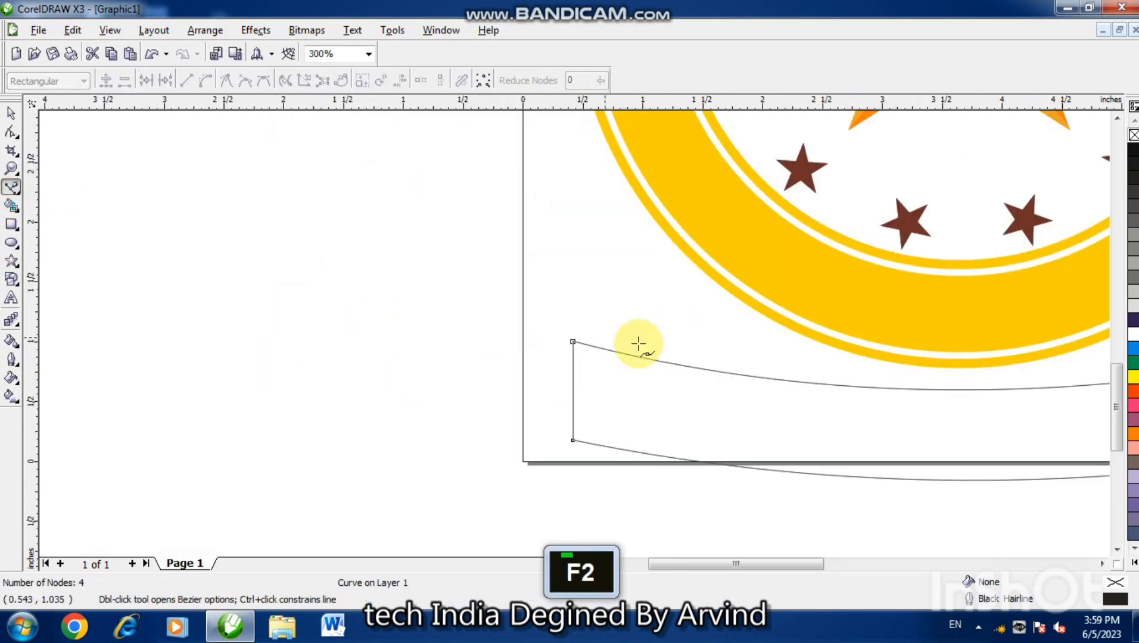
pyautogui.click(570, 342)
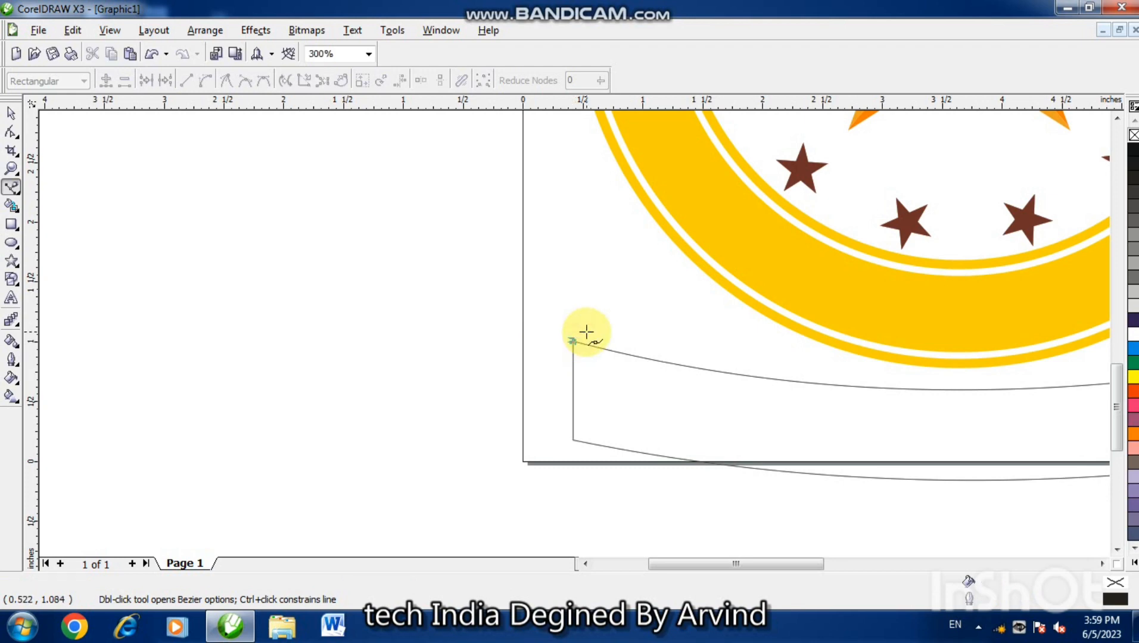
pyautogui.click(643, 308)
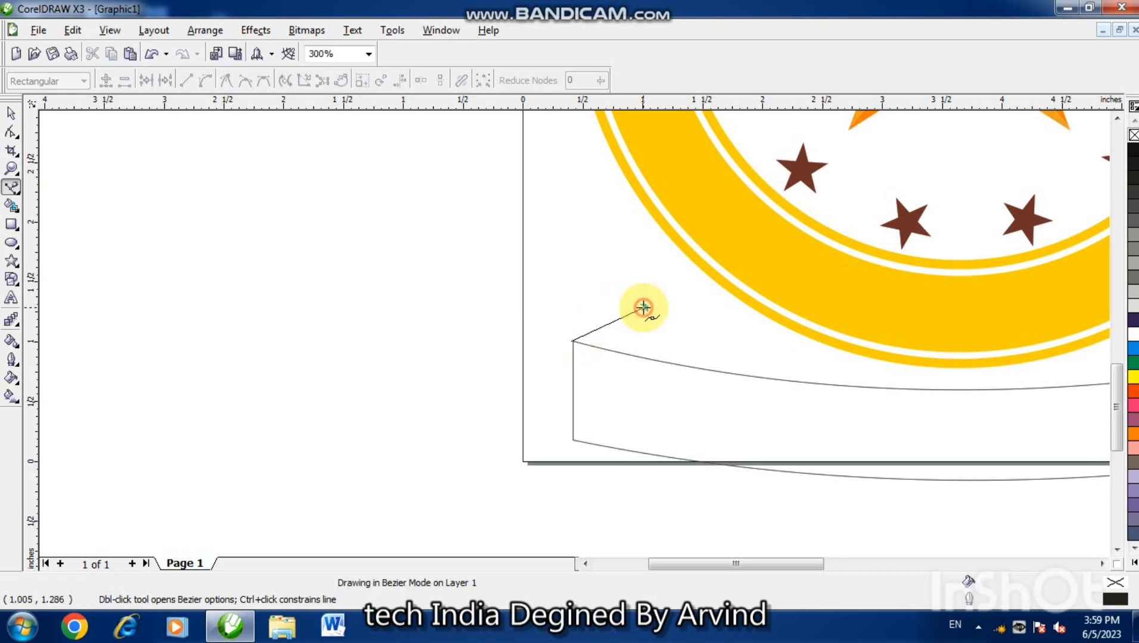
pyautogui.click(645, 358)
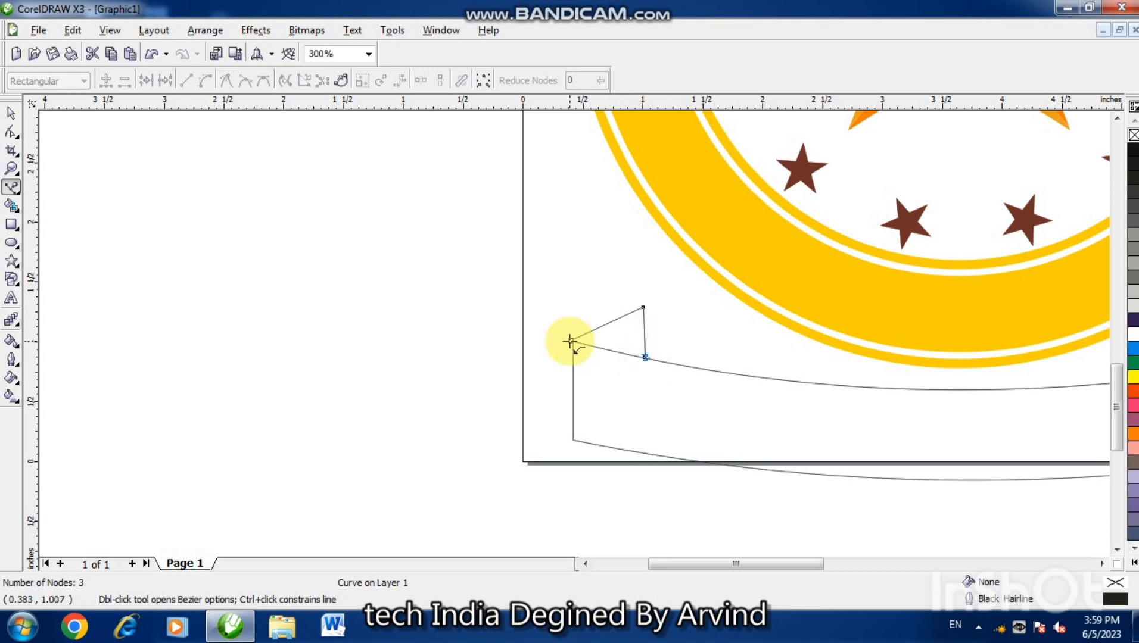
pyautogui.click(570, 342)
pyautogui.click(11, 131)
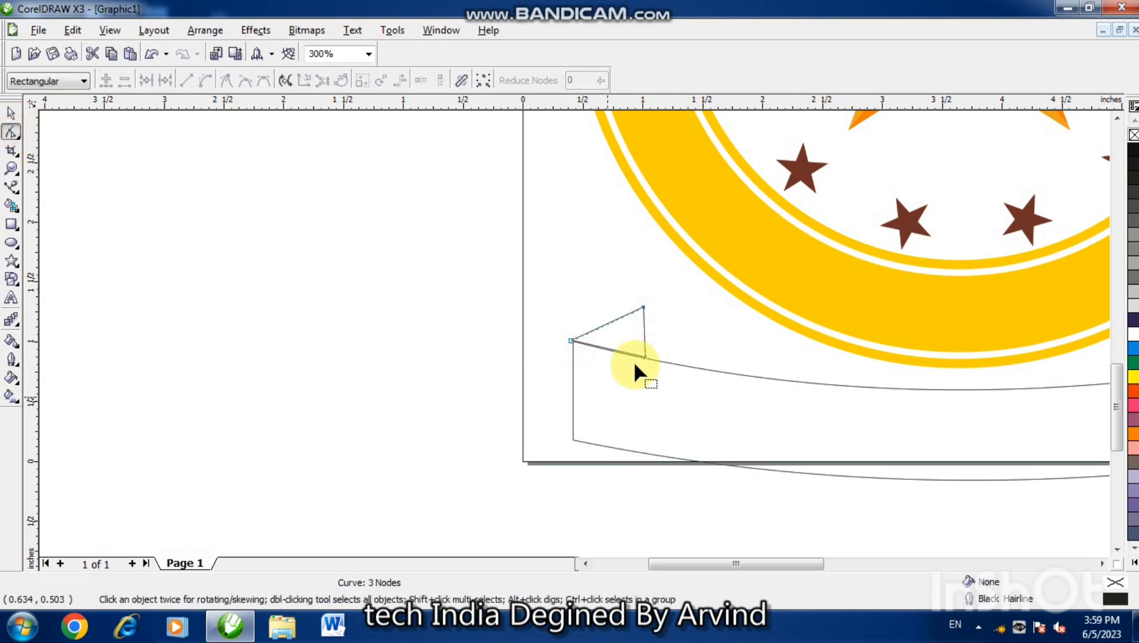
pyautogui.moveTo(645, 360); pyautogui.dragTo(643, 361)
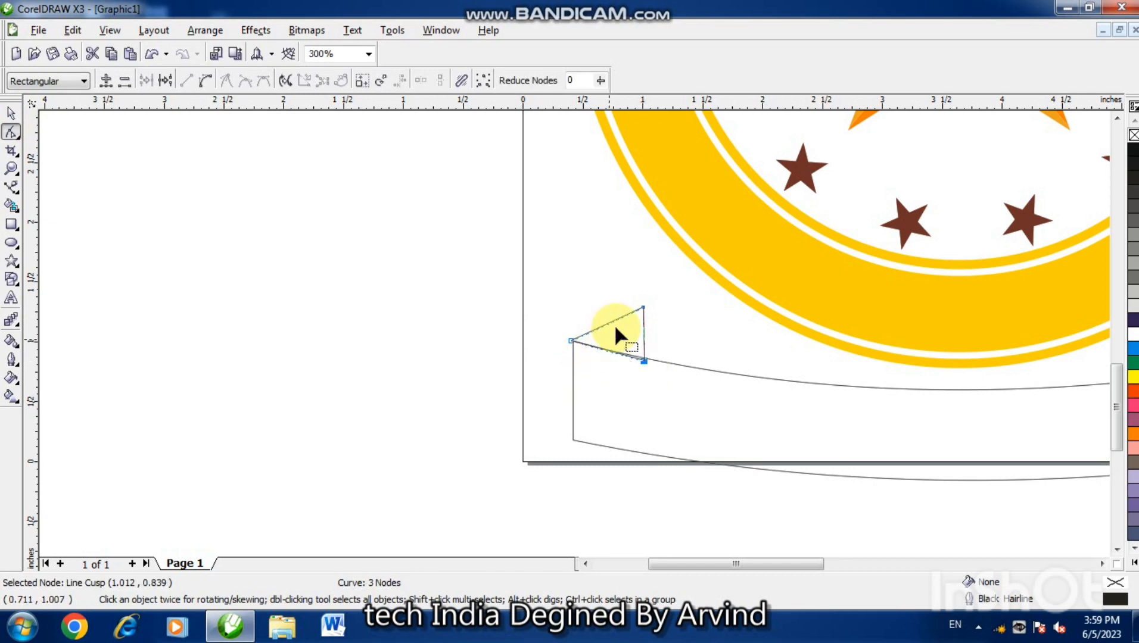
# Fill the fold triangle white and send it to the back, and fill the curved banner white
pyautogui.click(12, 114)
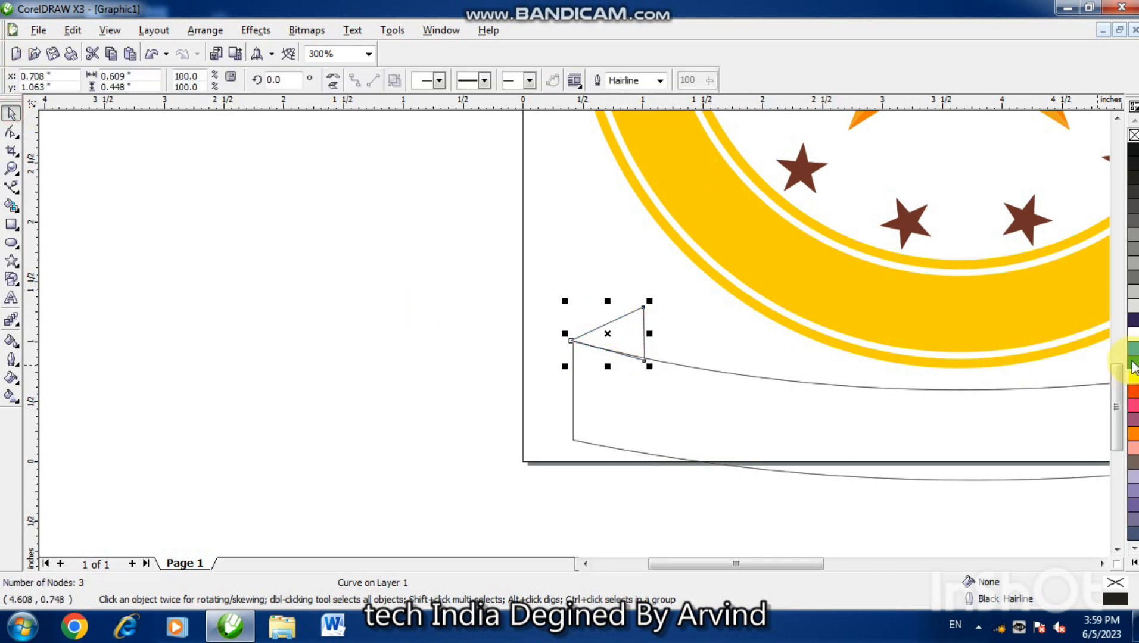
pyautogui.click(1132, 338)
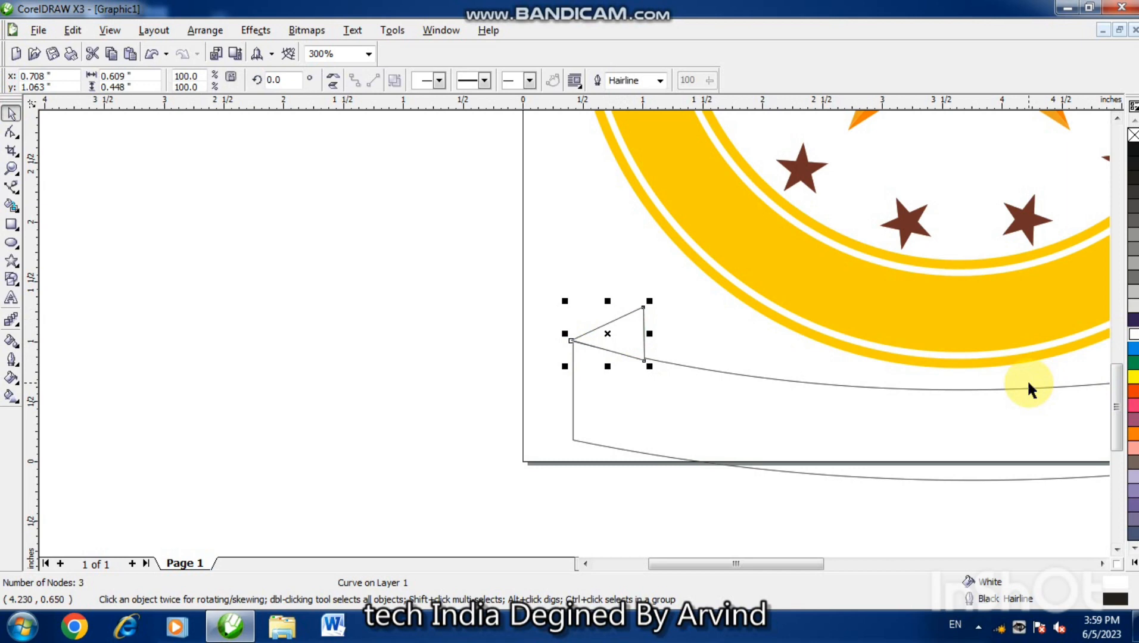
pyautogui.hotkey('shift', 'pagedown')
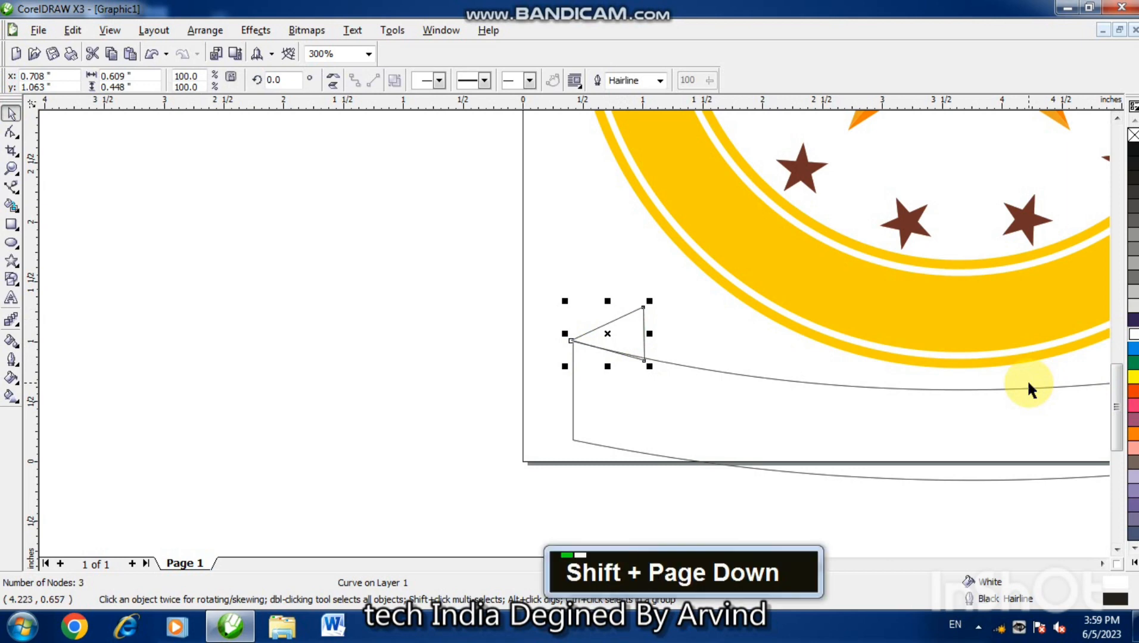
pyautogui.click(981, 390)
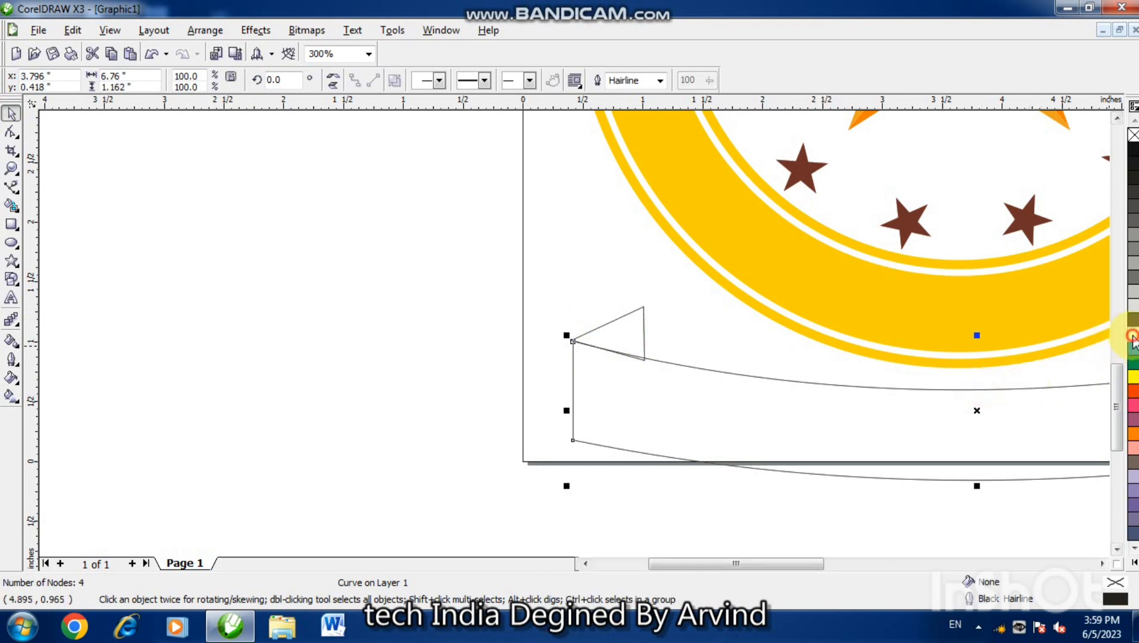
pyautogui.click(1132, 337)
pyautogui.click(460, 420)
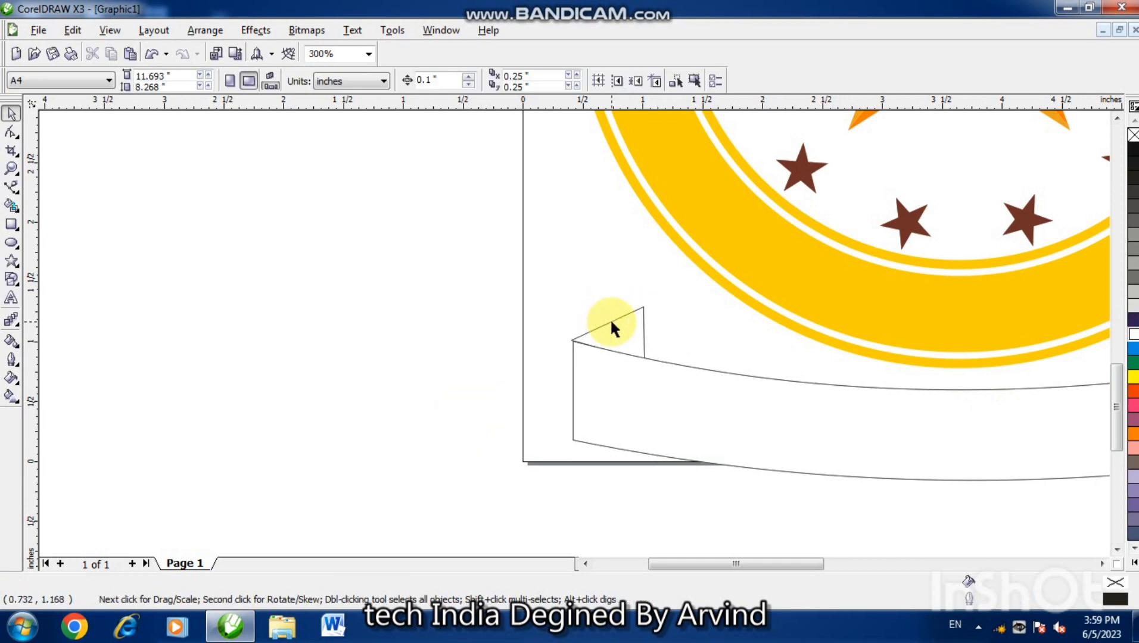
# Draw a closed five-node ribbon tail with a notched end extending left from the fold, and move its lower-left tip slightly down and outward
pyautogui.click(11, 187)
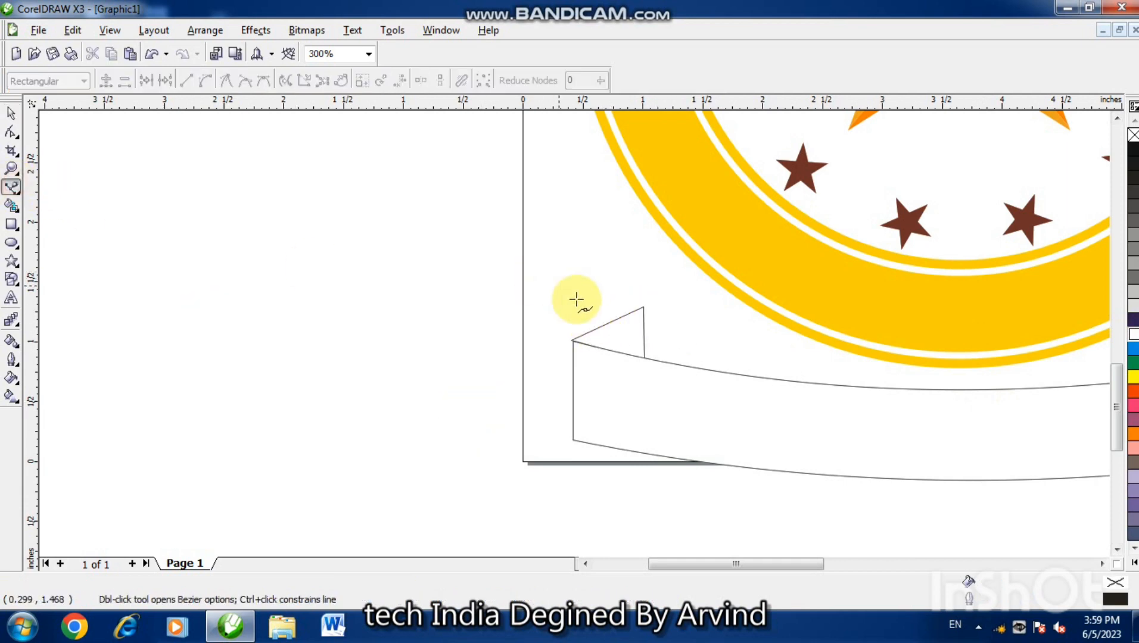
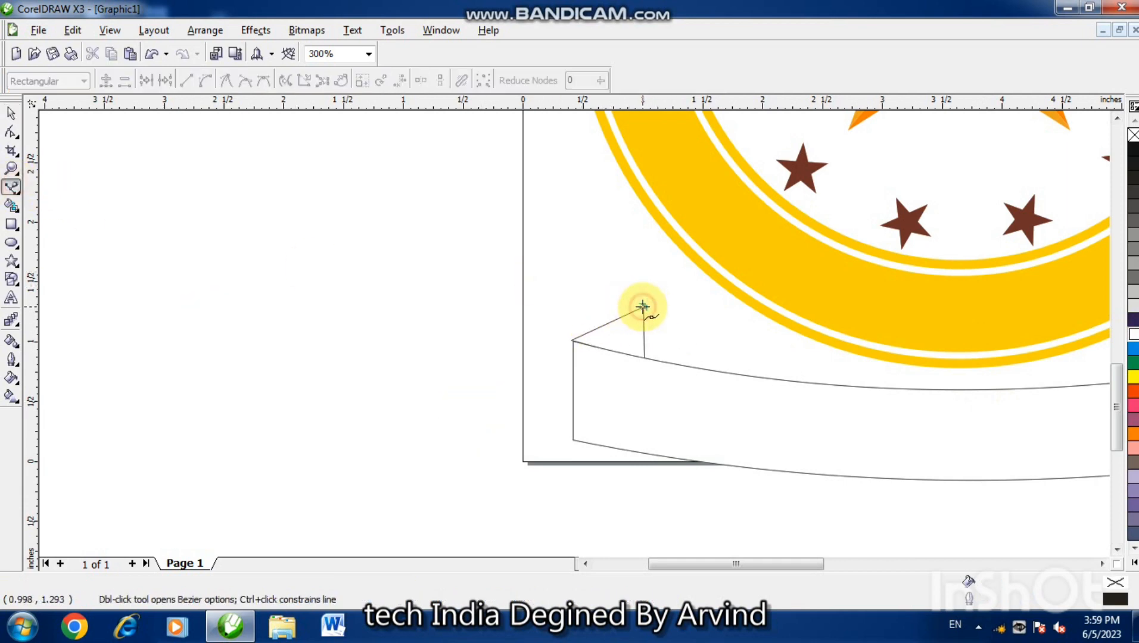
pyautogui.click(643, 307)
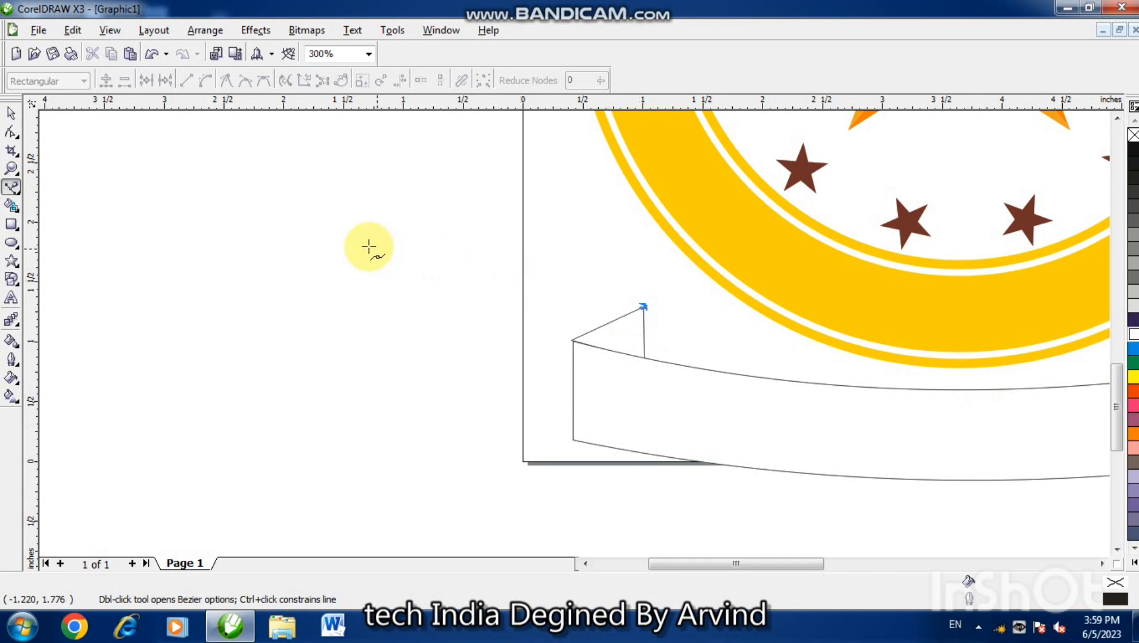
pyautogui.click(346, 230)
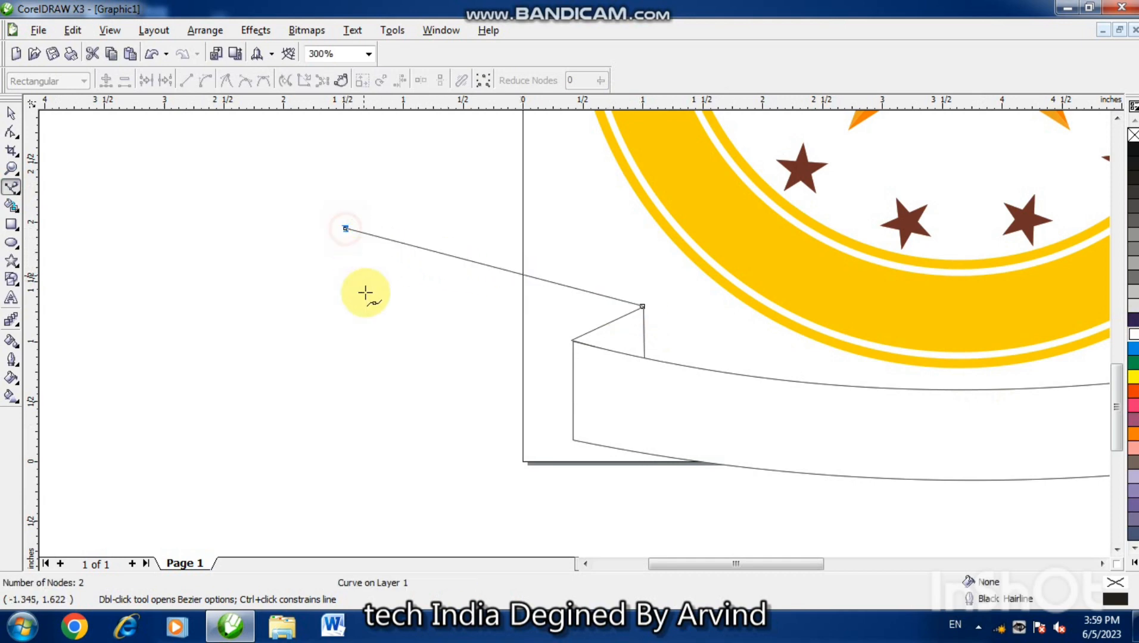
pyautogui.click(399, 298)
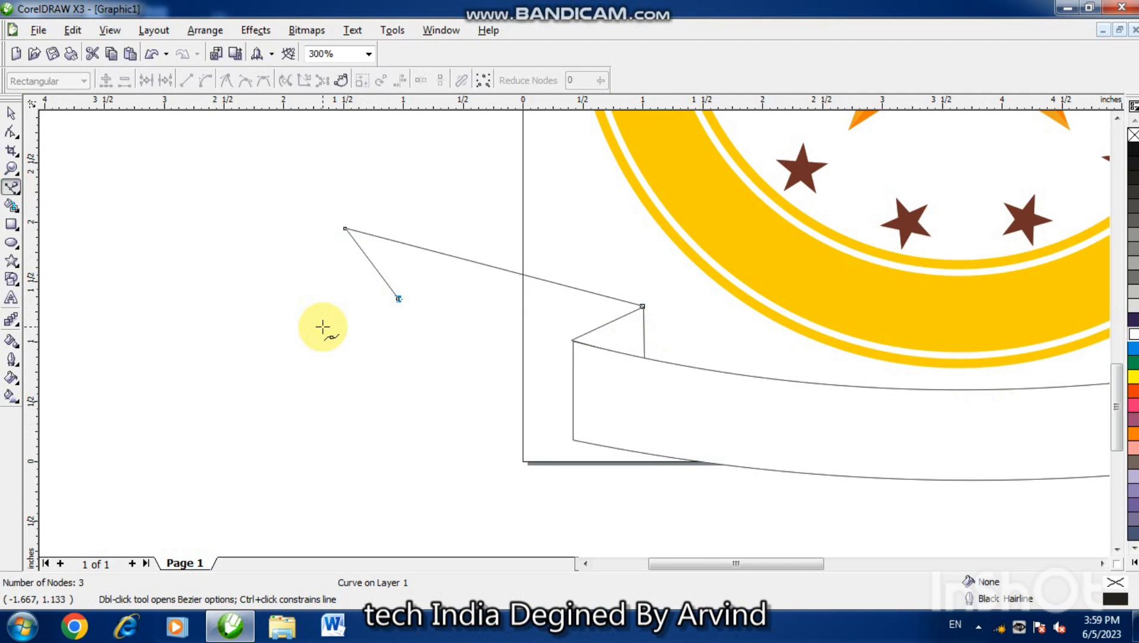
pyautogui.click(322, 327)
pyautogui.click(573, 408)
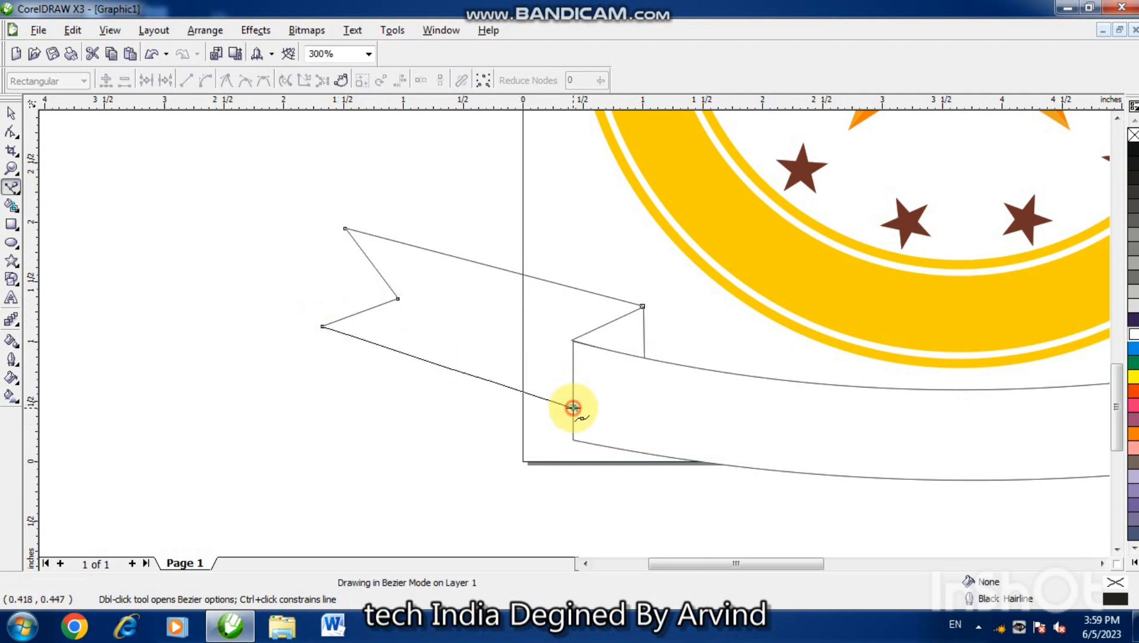
pyautogui.click(642, 307)
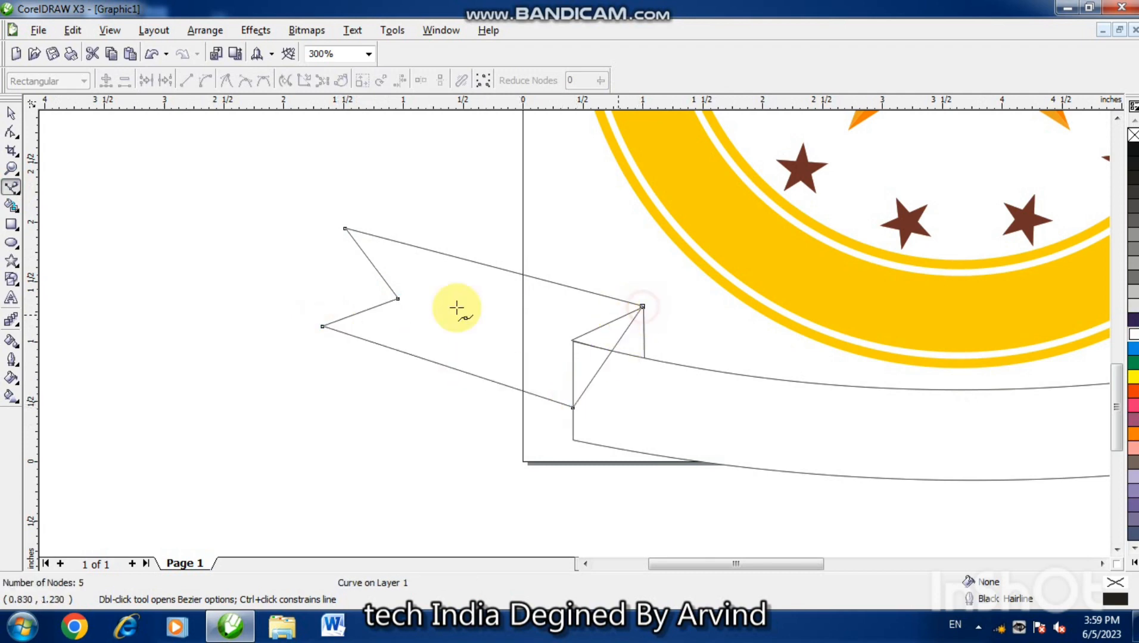
pyautogui.click(12, 132)
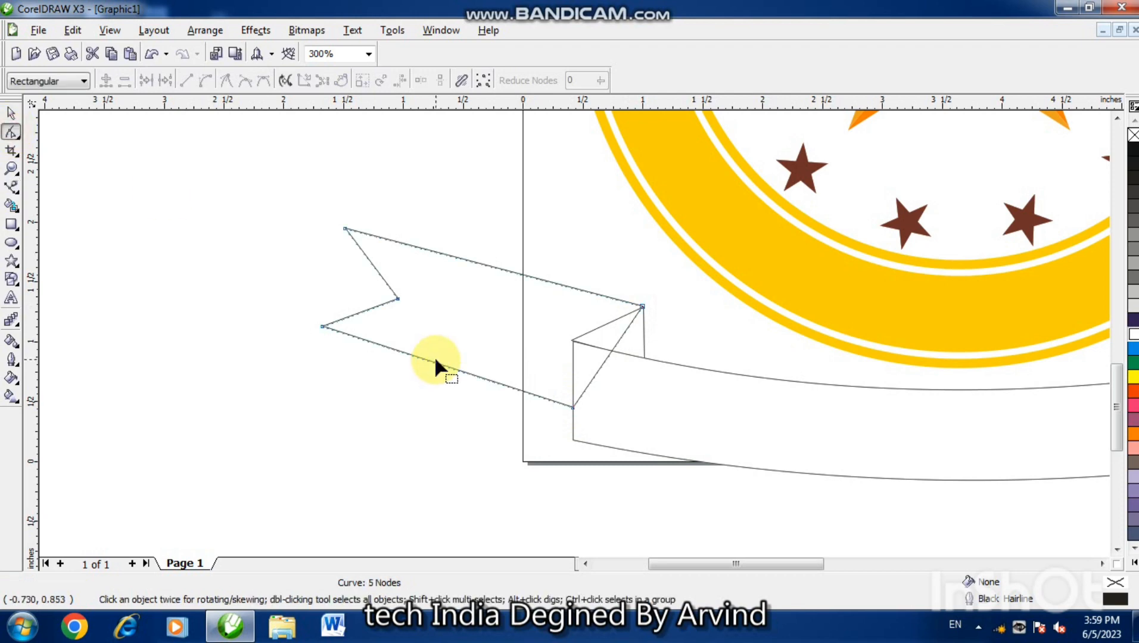
pyautogui.moveTo(320, 324); pyautogui.dragTo(315, 338)
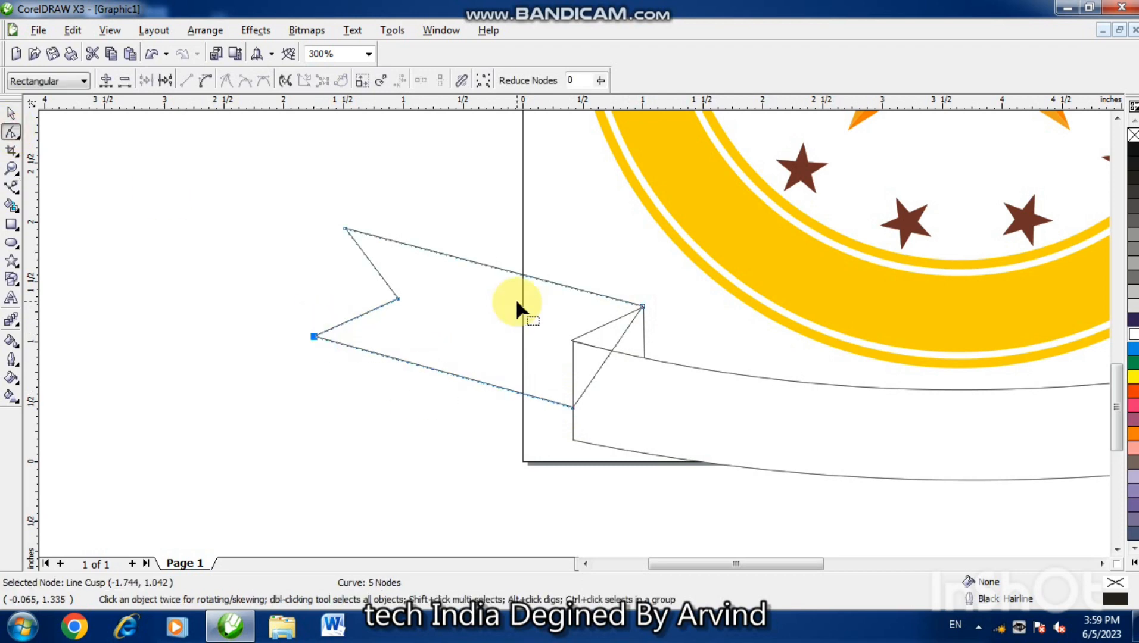
# Change the ribbon tail's upper edge to a curve and bend it so it sags downward
pyautogui.rightClick(531, 273)
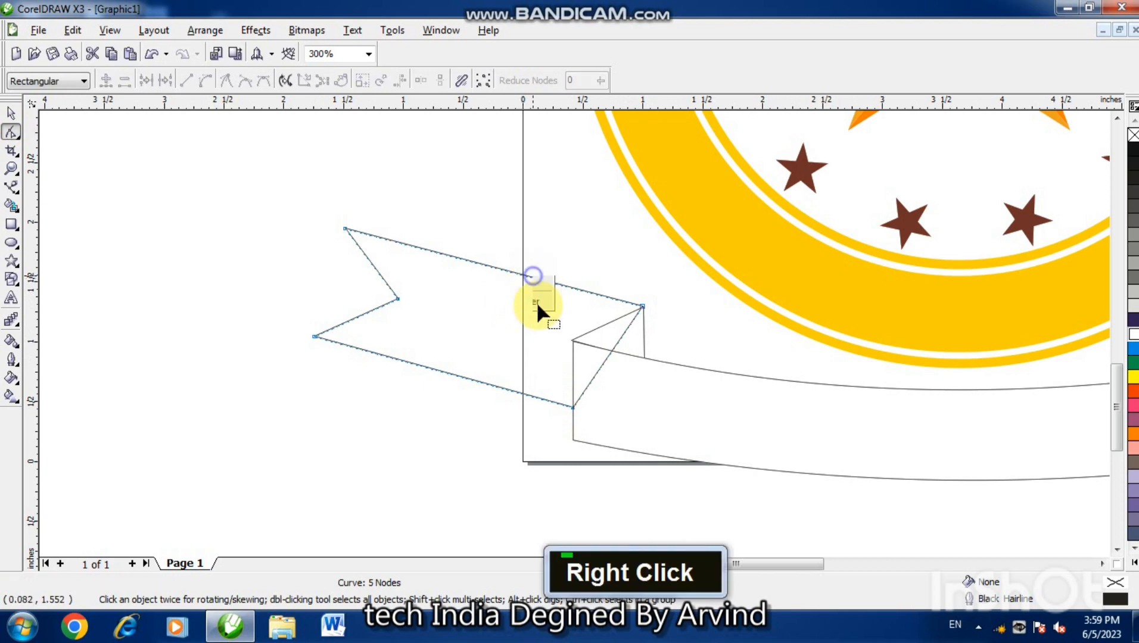
pyautogui.click(505, 314)
pyautogui.rightClick(496, 269)
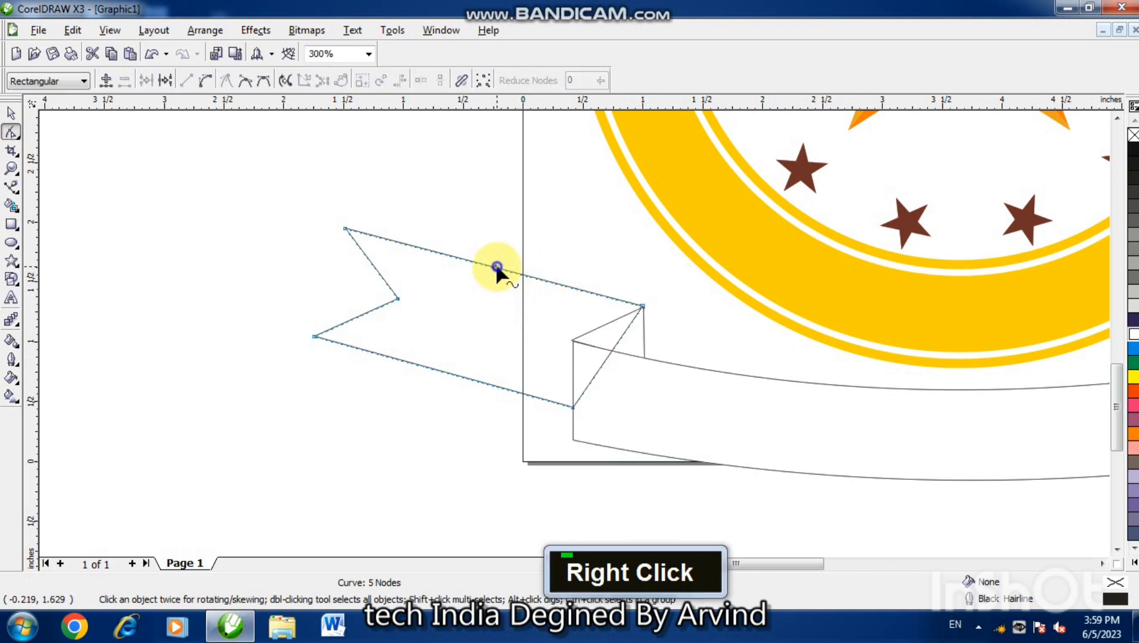
pyautogui.click(539, 326)
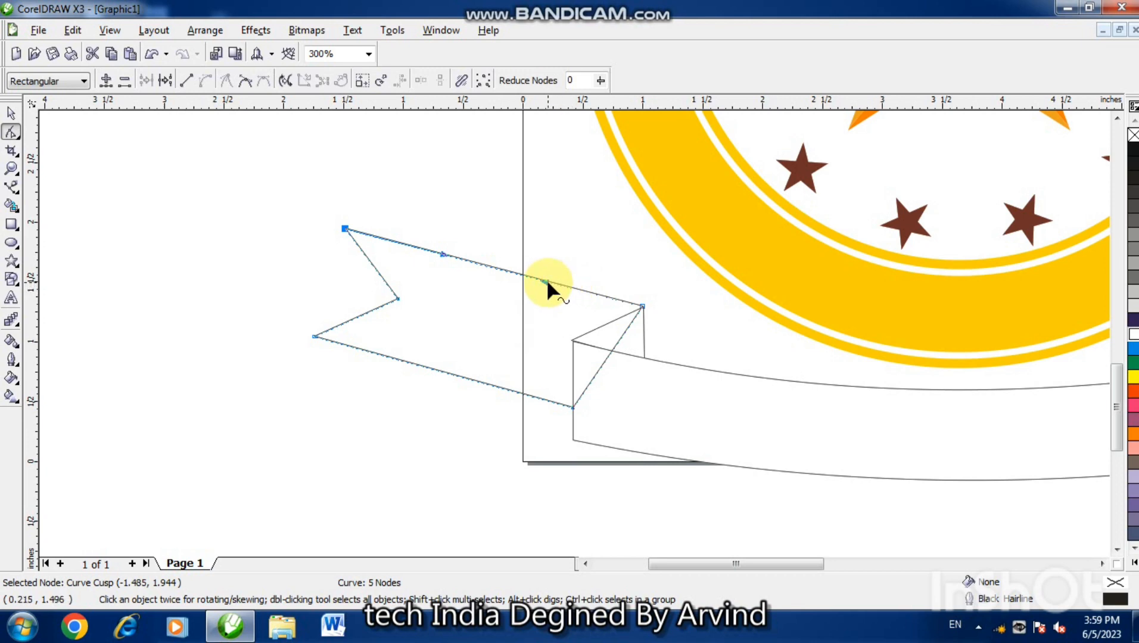
pyautogui.moveTo(546, 279); pyautogui.dragTo(522, 296)
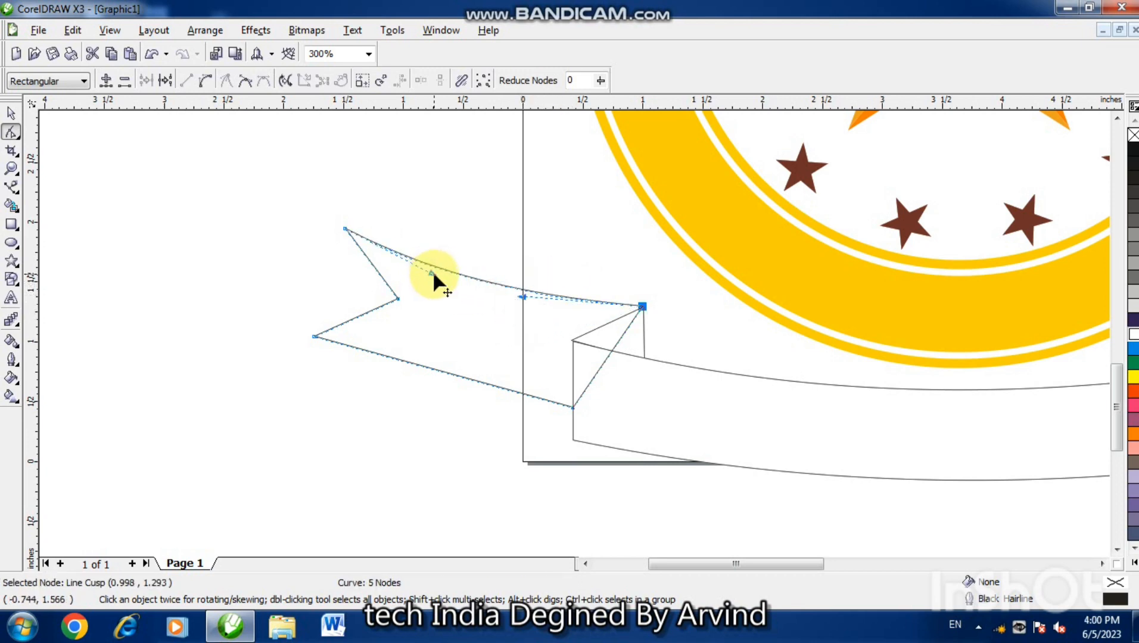
# Bend the ribbon tail's upper edge into an S-shaped wave, then convert its lower edge to a curve and bend it to match
pyautogui.moveTo(432, 271); pyautogui.dragTo(449, 218)
pyautogui.moveTo(523, 296); pyautogui.dragTo(509, 319)
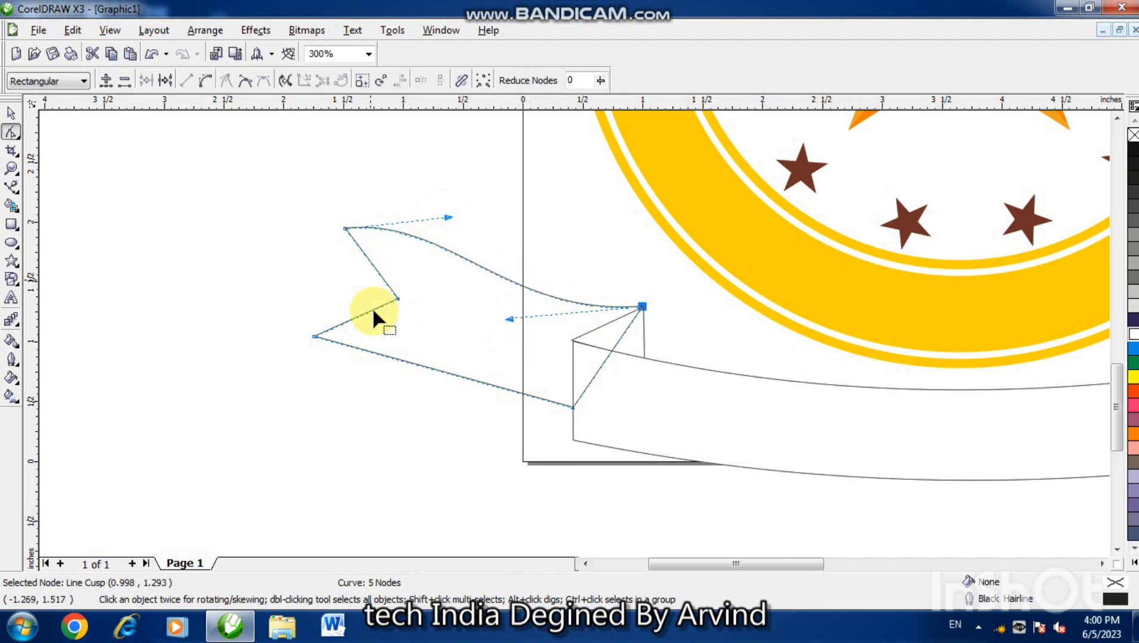
pyautogui.rightClick(450, 371)
pyautogui.click(497, 439)
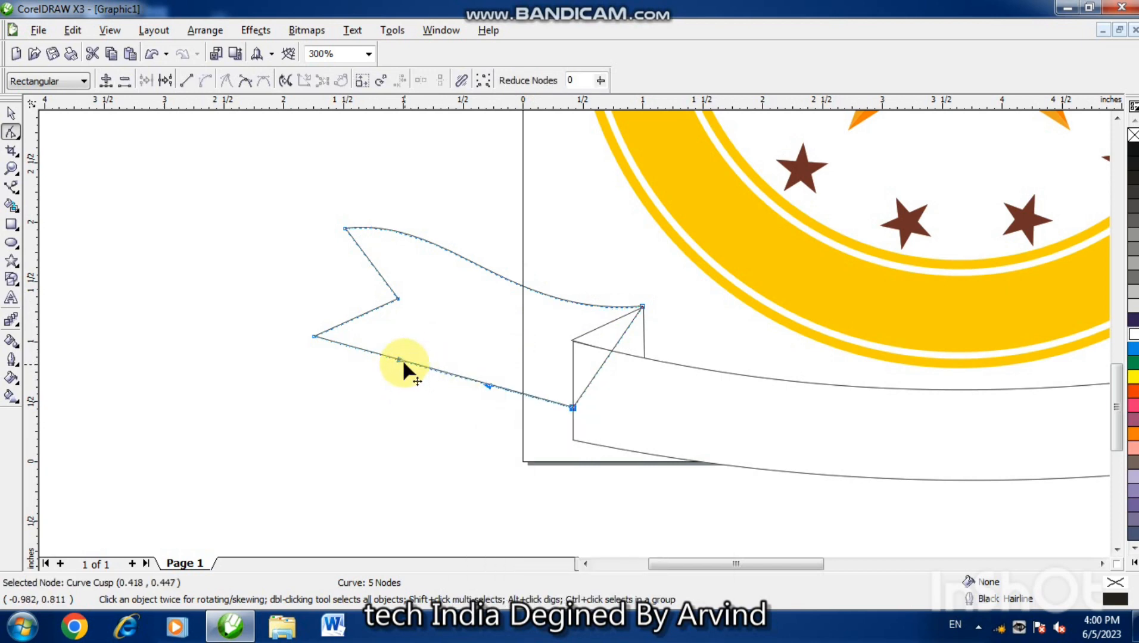
pyautogui.moveTo(401, 359); pyautogui.dragTo(407, 328)
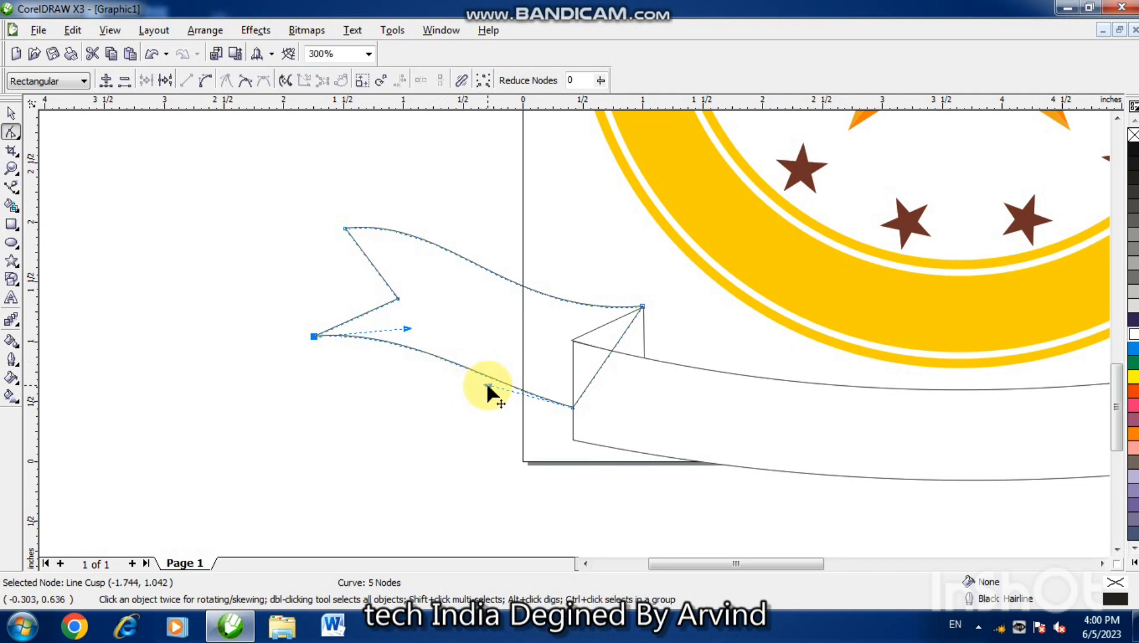
pyautogui.moveTo(486, 382); pyautogui.dragTo(458, 423)
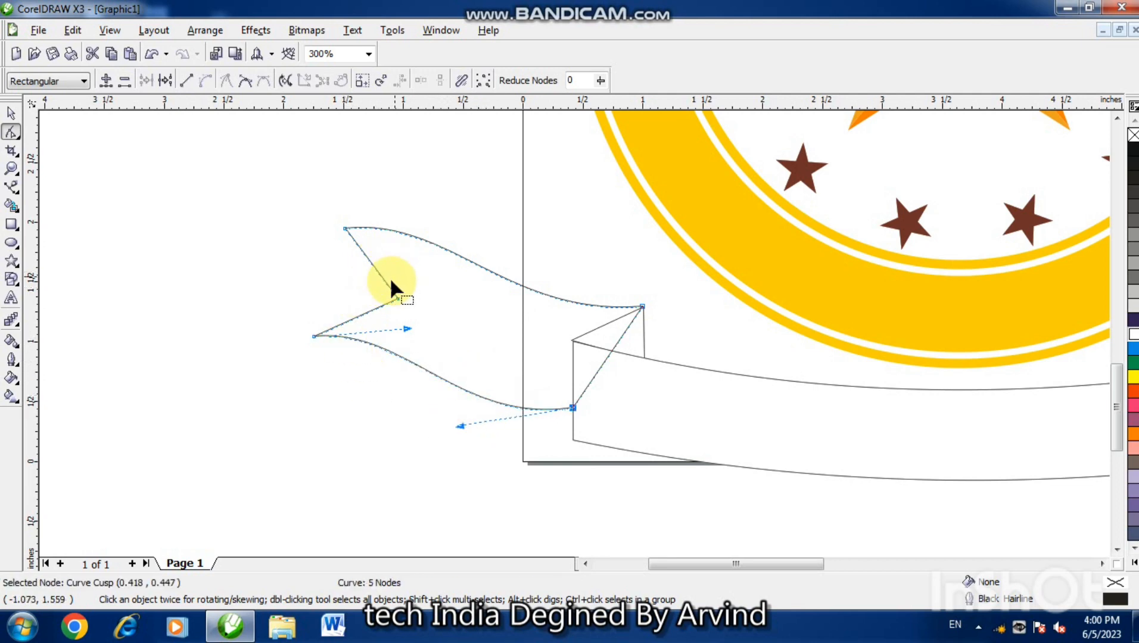
pyautogui.moveTo(403, 327)
pyautogui.mouseDown()
pyautogui.moveTo(422, 313)
pyautogui.moveTo(421, 327)
pyautogui.mouseUp()
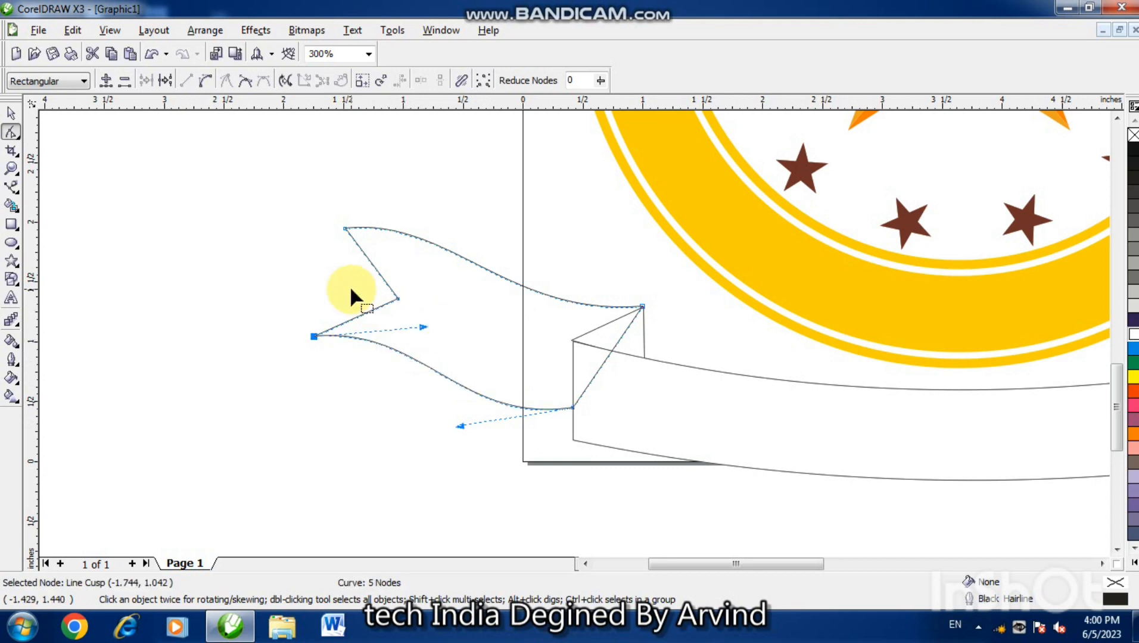
pyautogui.click(10, 113)
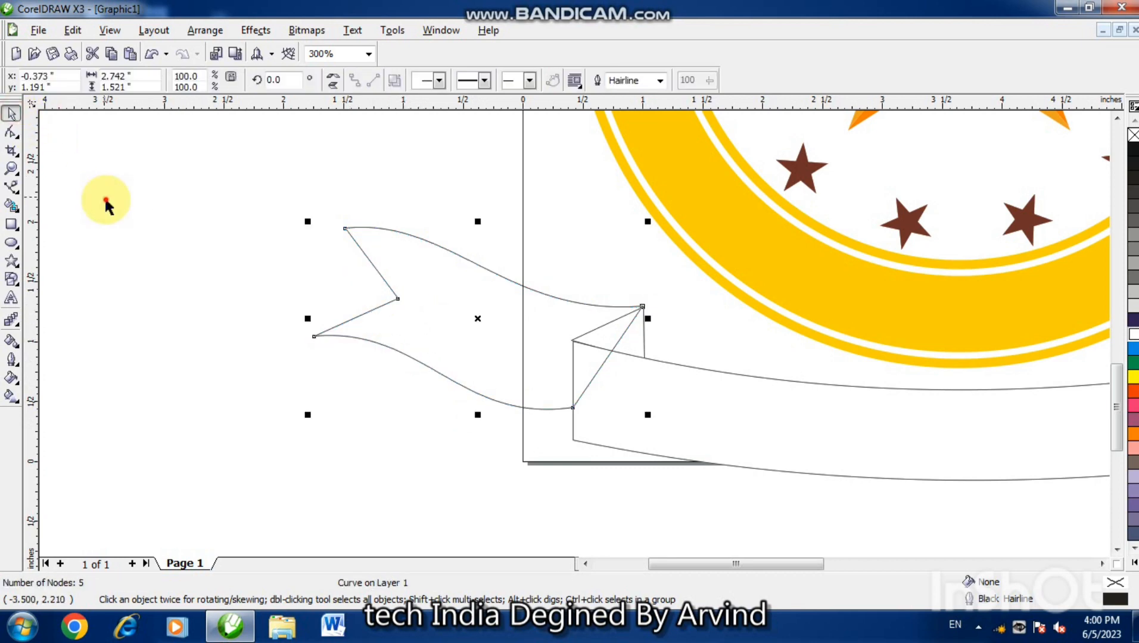
pyautogui.doubleClick(106, 205)
# Convert both straight edges of the ribbon tail's notched end to curves and bend them into gentle waves
pyautogui.click(11, 132)
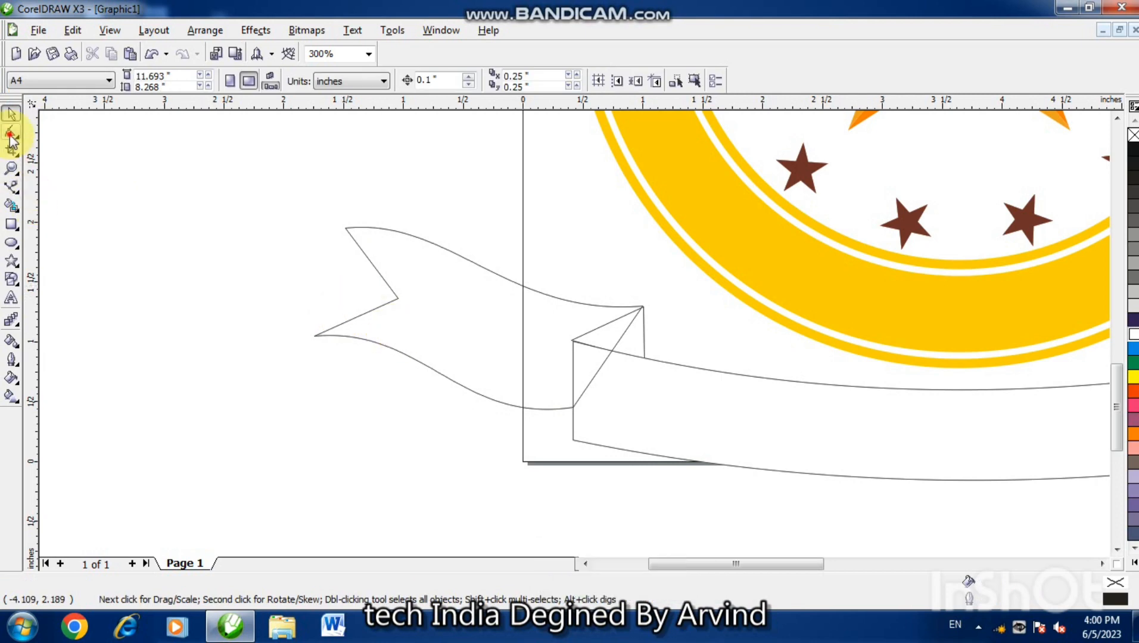
pyautogui.rightClick(375, 267)
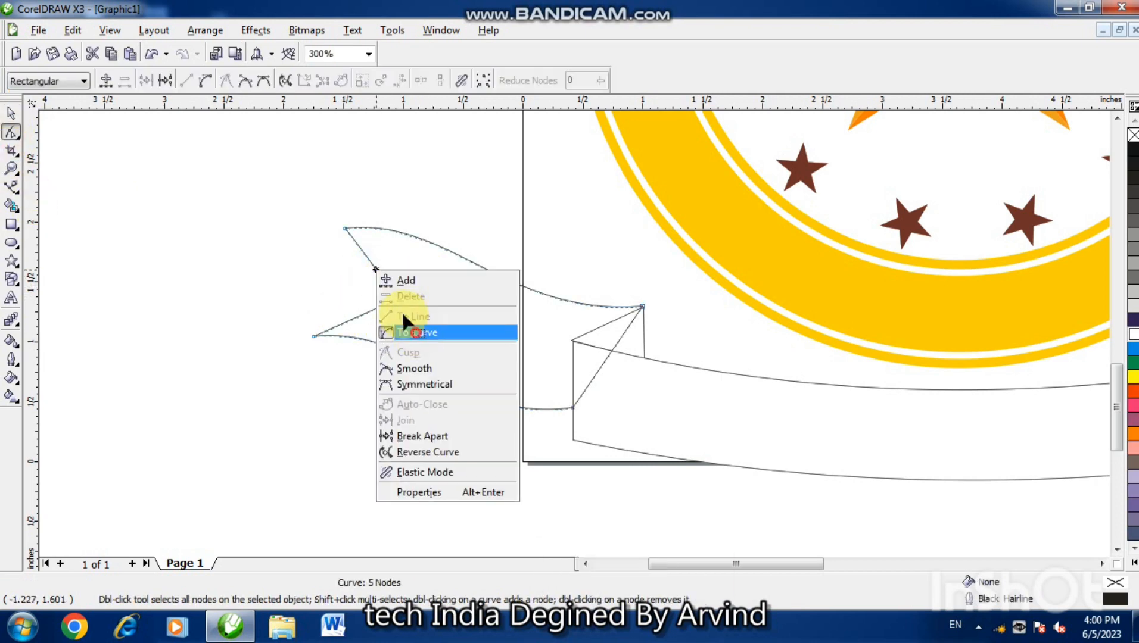
pyautogui.click(411, 327)
pyautogui.moveTo(363, 250); pyautogui.dragTo(386, 250)
pyautogui.rightClick(362, 316)
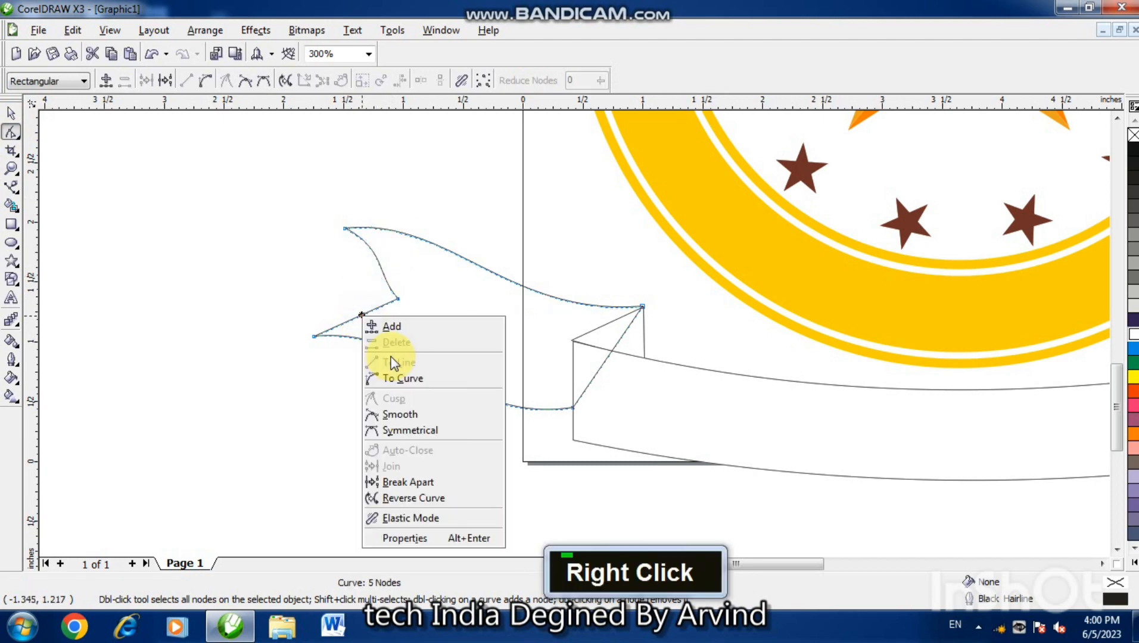
pyautogui.click(396, 376)
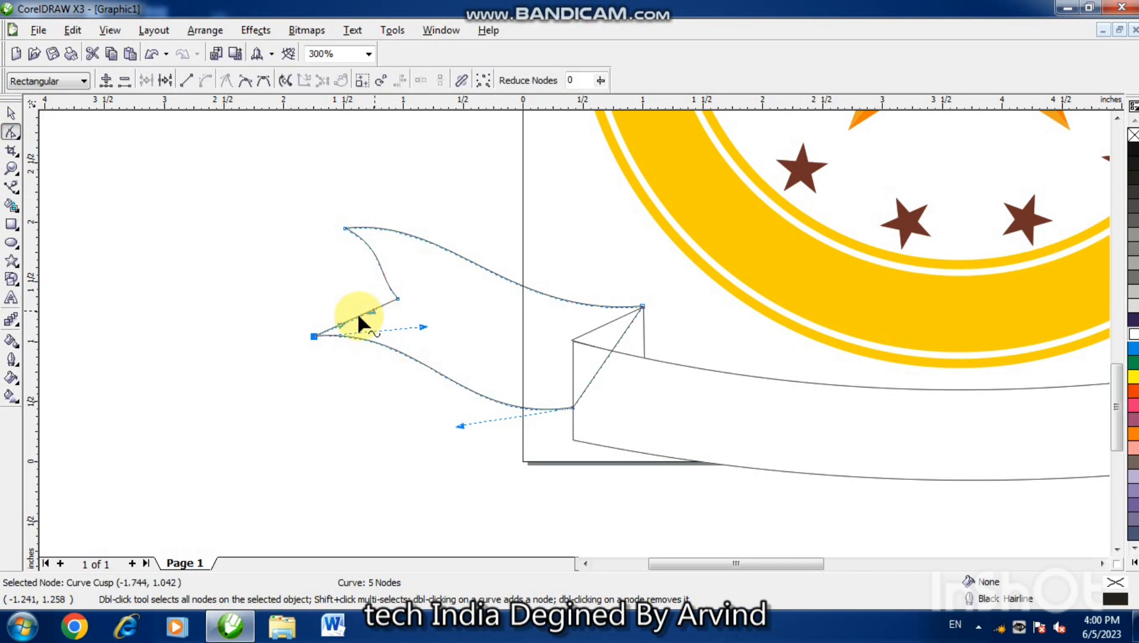
pyautogui.moveTo(346, 325)
pyautogui.mouseDown()
pyautogui.moveTo(339, 310)
pyautogui.moveTo(366, 319)
pyautogui.mouseUp()
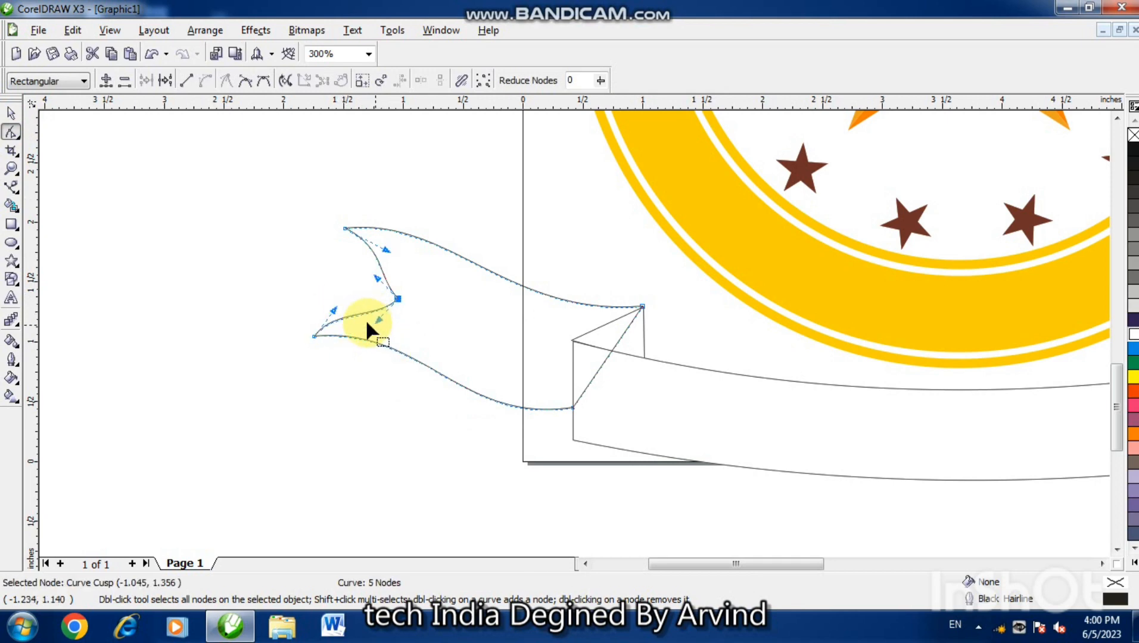
pyautogui.click(13, 113)
pyautogui.doubleClick(362, 353)
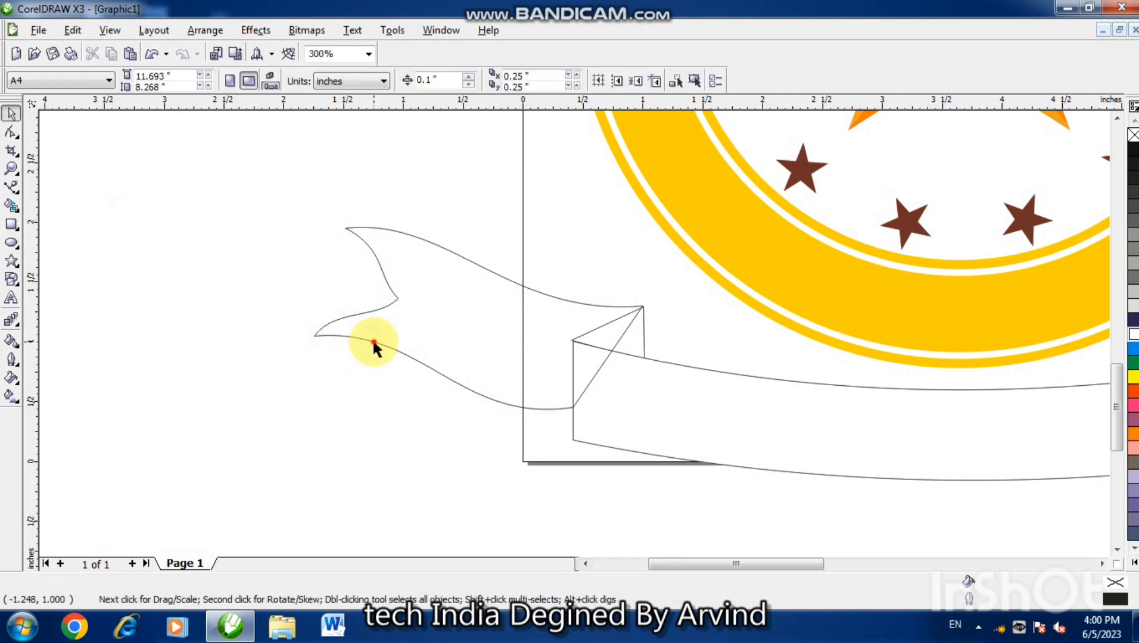
# Fill the ribbon tail white and send it to the back behind the fold and banner
pyautogui.click(371, 341)
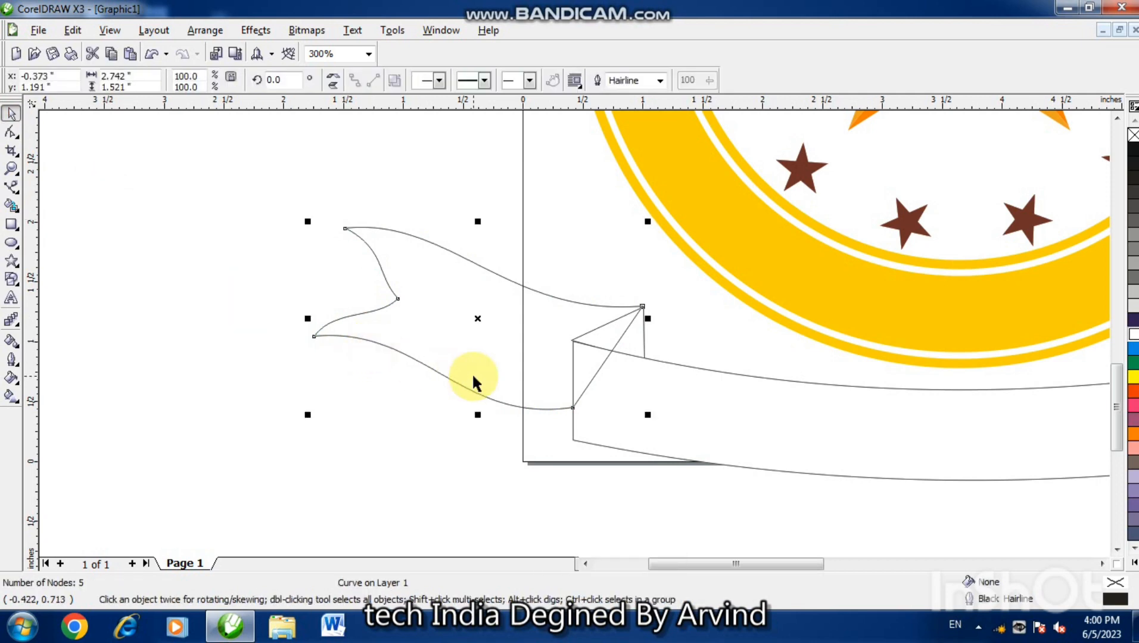
pyautogui.click(1134, 336)
pyautogui.hotkey('shift', 'pagedown')
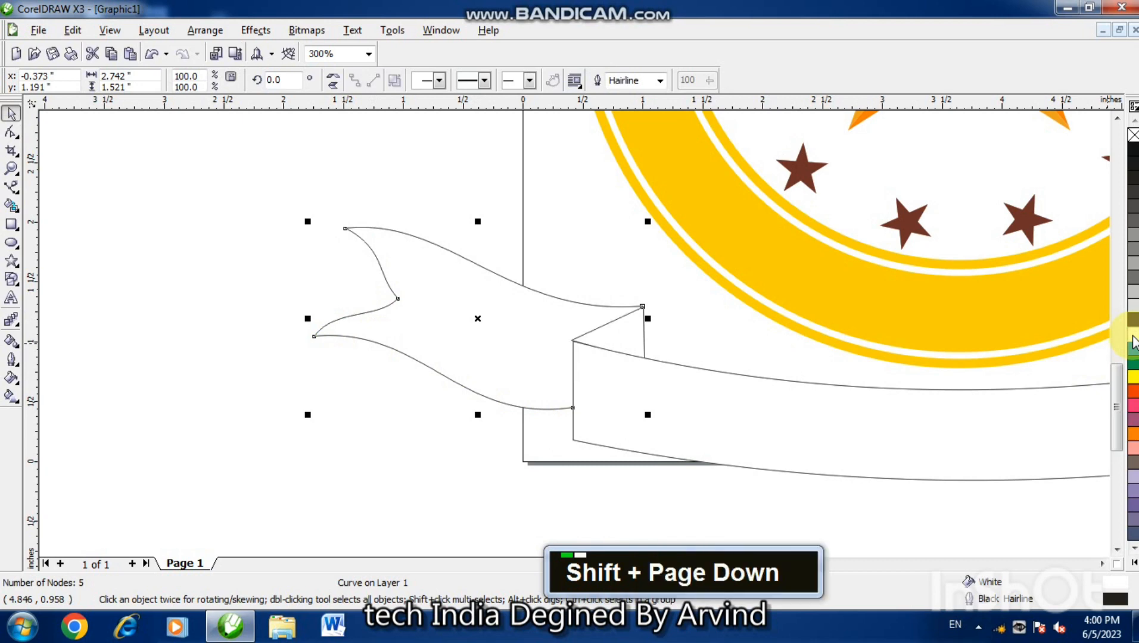
pyautogui.click(430, 435)
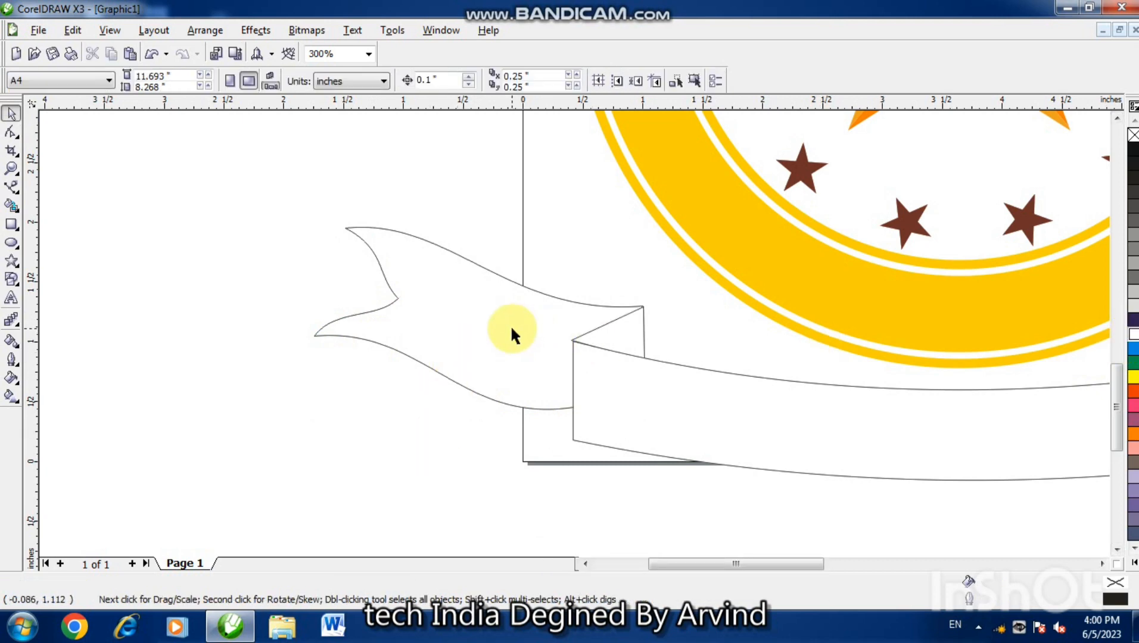
# Move the ribbon tail slightly so its upper-right corner meets the fold triangle's top corner exactly
pyautogui.press('F2')
pyautogui.moveTo(603, 287); pyautogui.dragTo(653, 333)
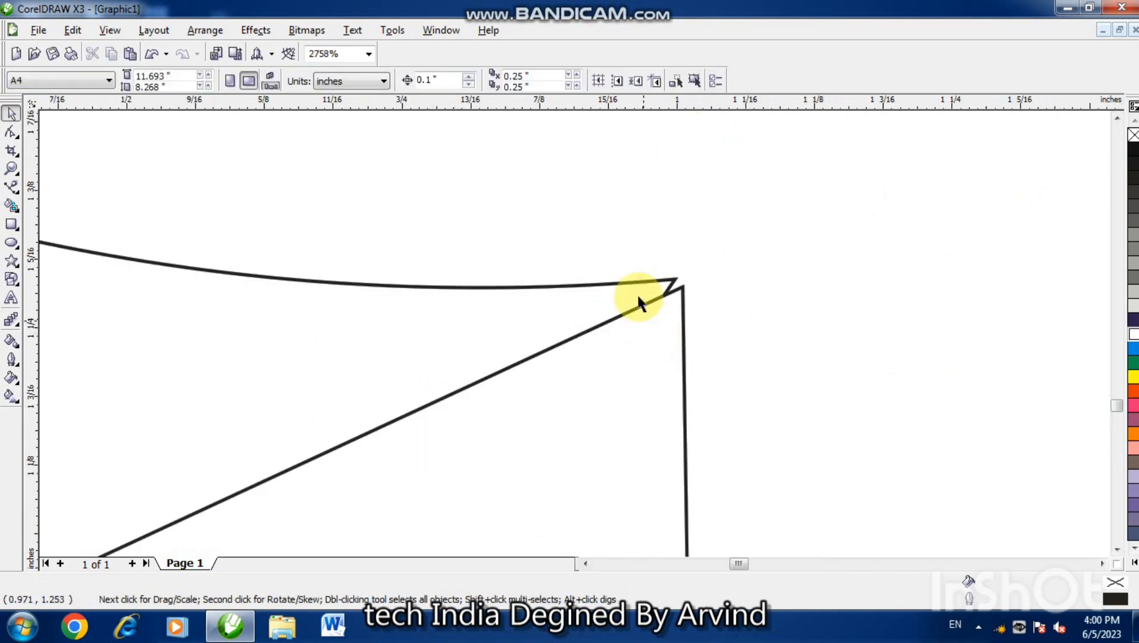
pyautogui.click(648, 289)
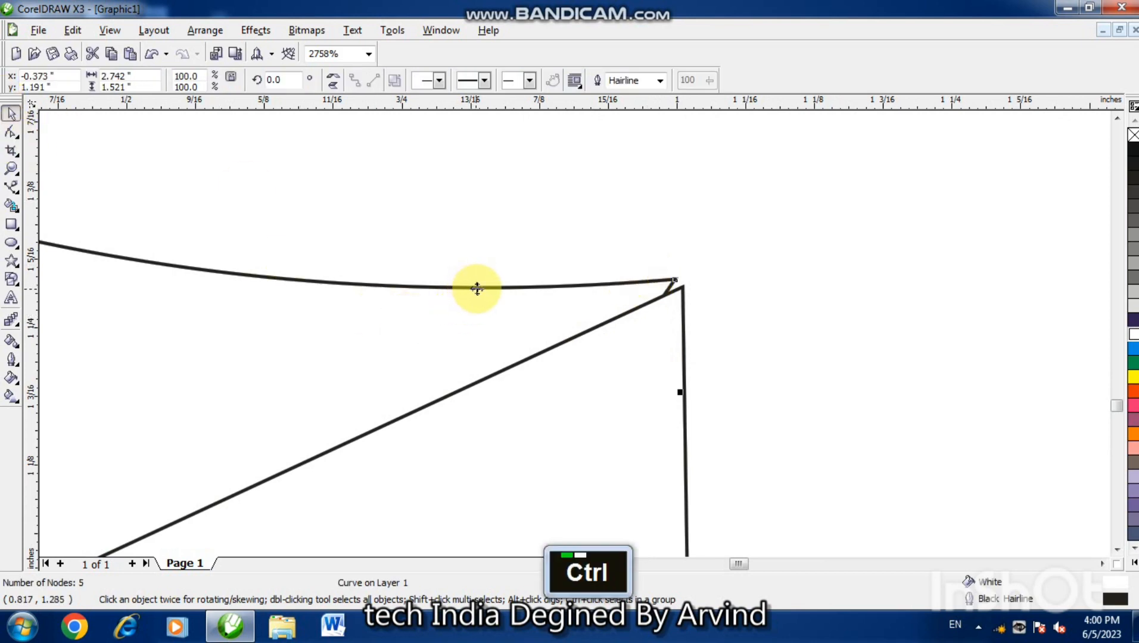
pyautogui.moveTo(475, 287); pyautogui.dragTo(486, 296)
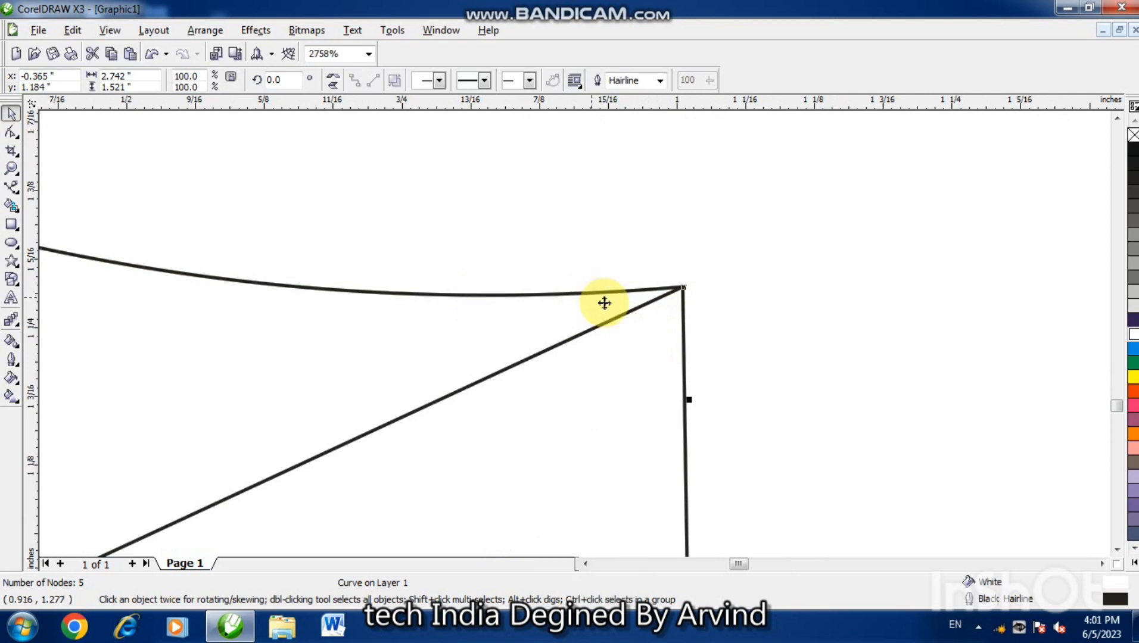
pyautogui.press('F4')
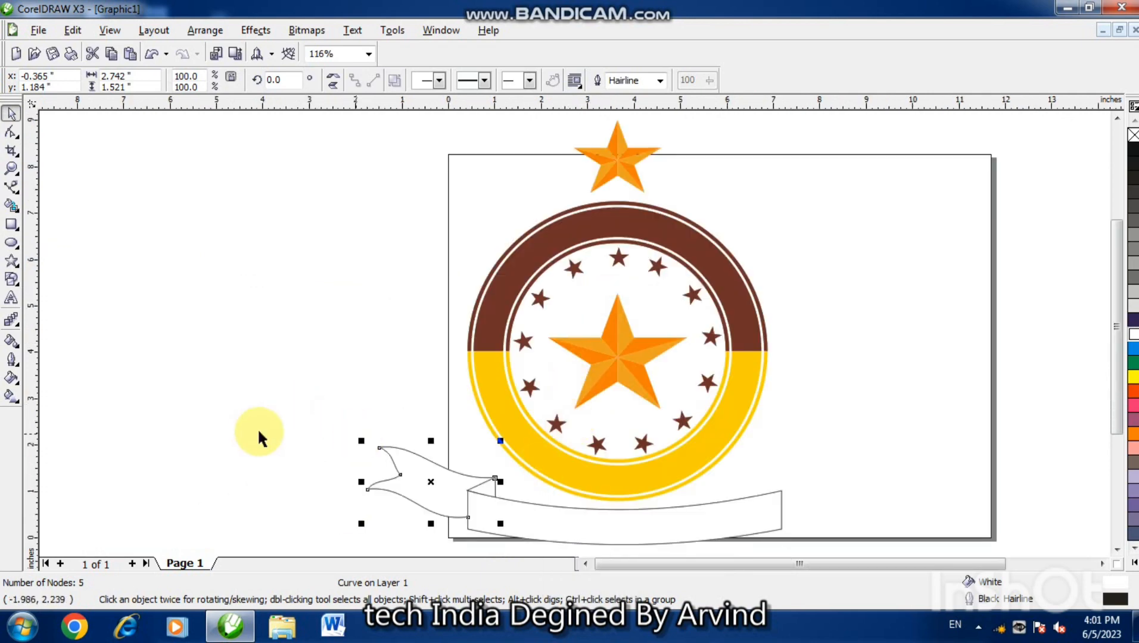
pyautogui.click(255, 431)
pyautogui.click(430, 468)
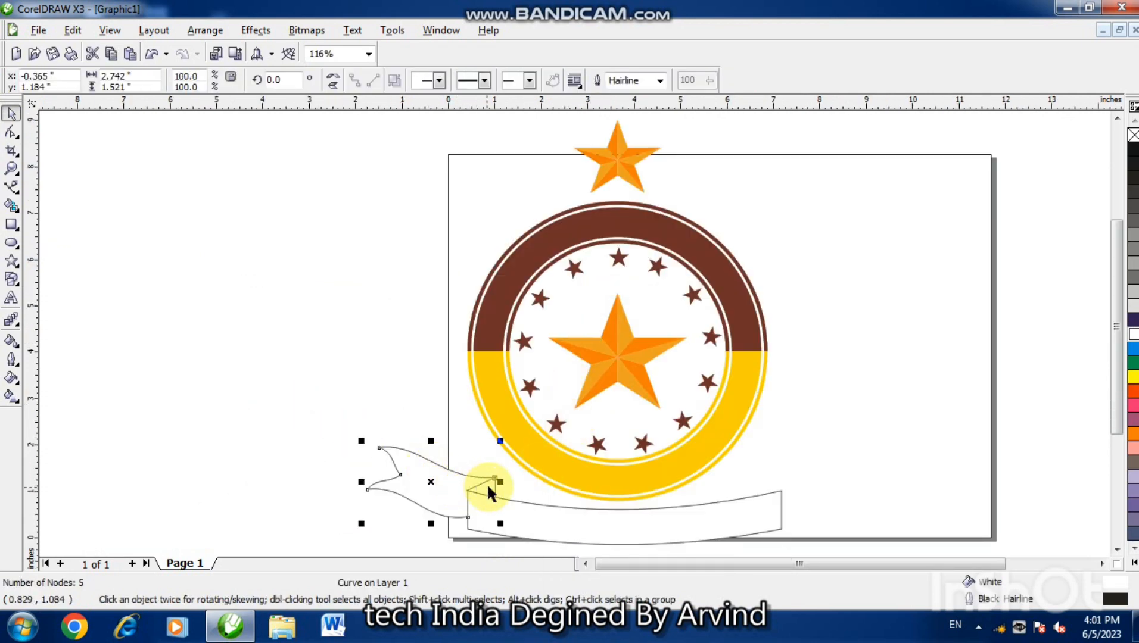
pyautogui.keyDown('shift'); pyautogui.click(487, 484); pyautogui.keyUp('shift')
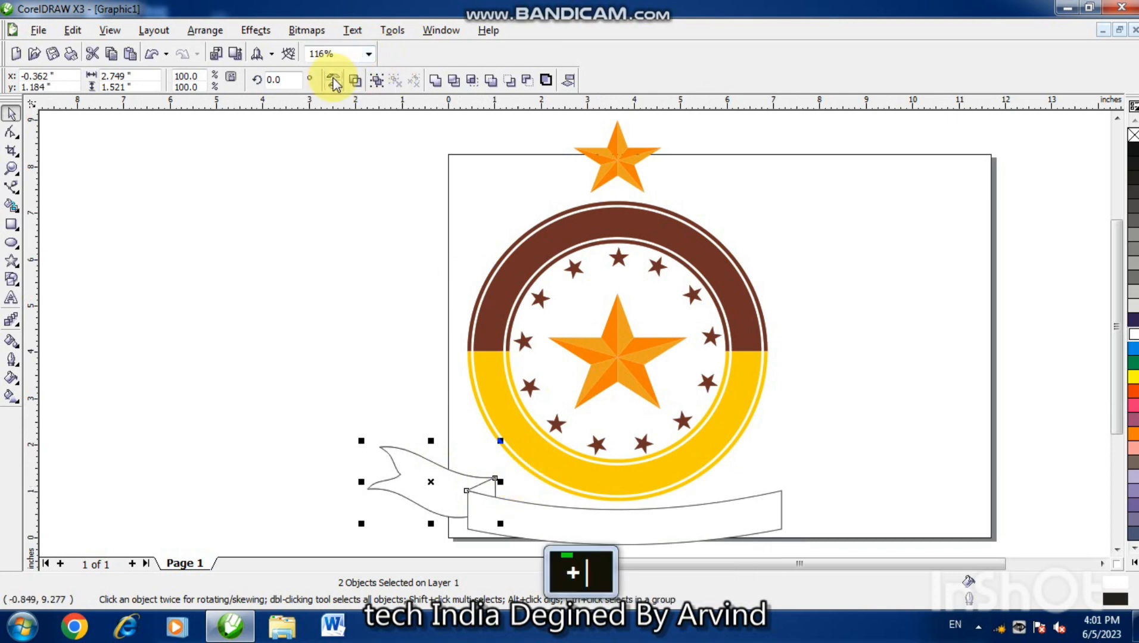
pyautogui.click(418, 168)
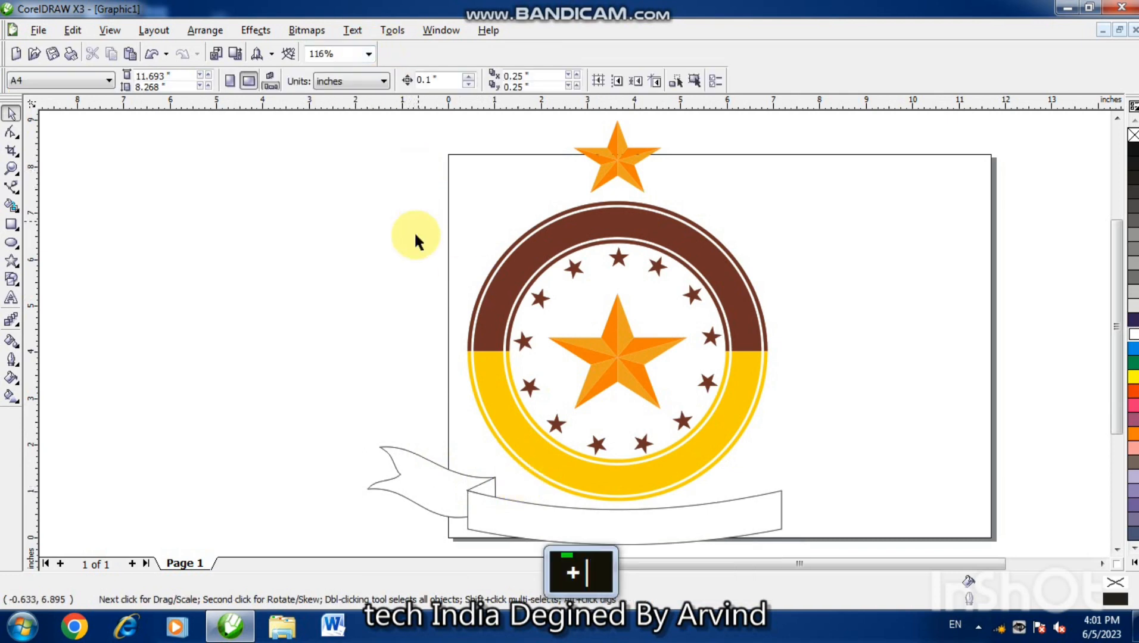
# Fill the curved banner and the ribbon tail with the sampled brown C56 M97 Y96 K16 using the Paintbucket tool
pyautogui.click(576, 511)
pyautogui.click(74, 32)
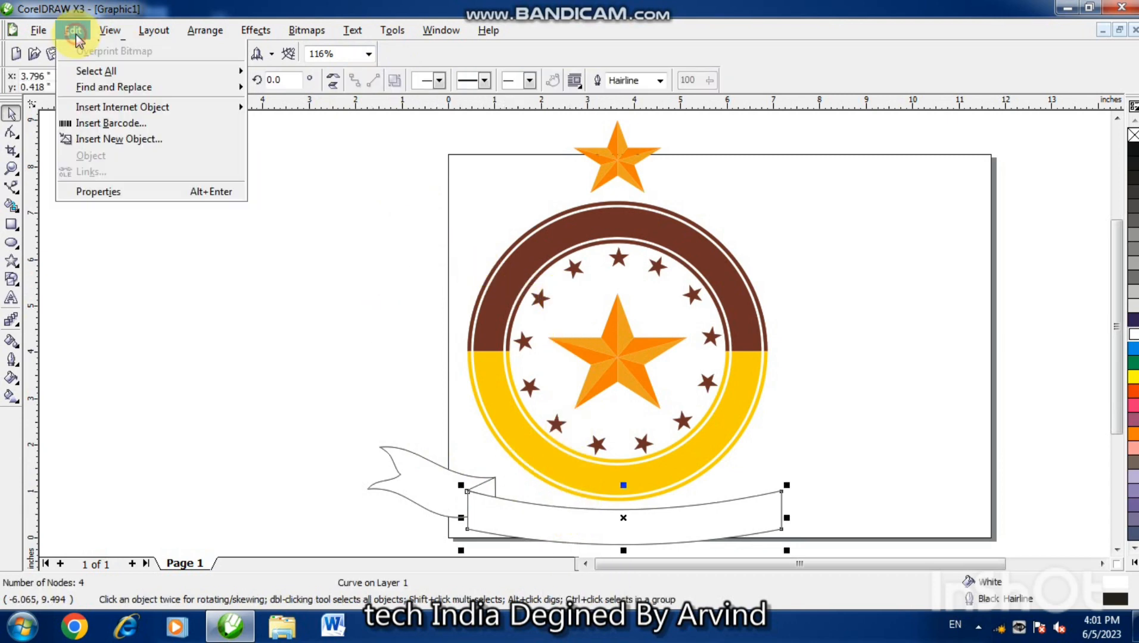
pyautogui.click(361, 210)
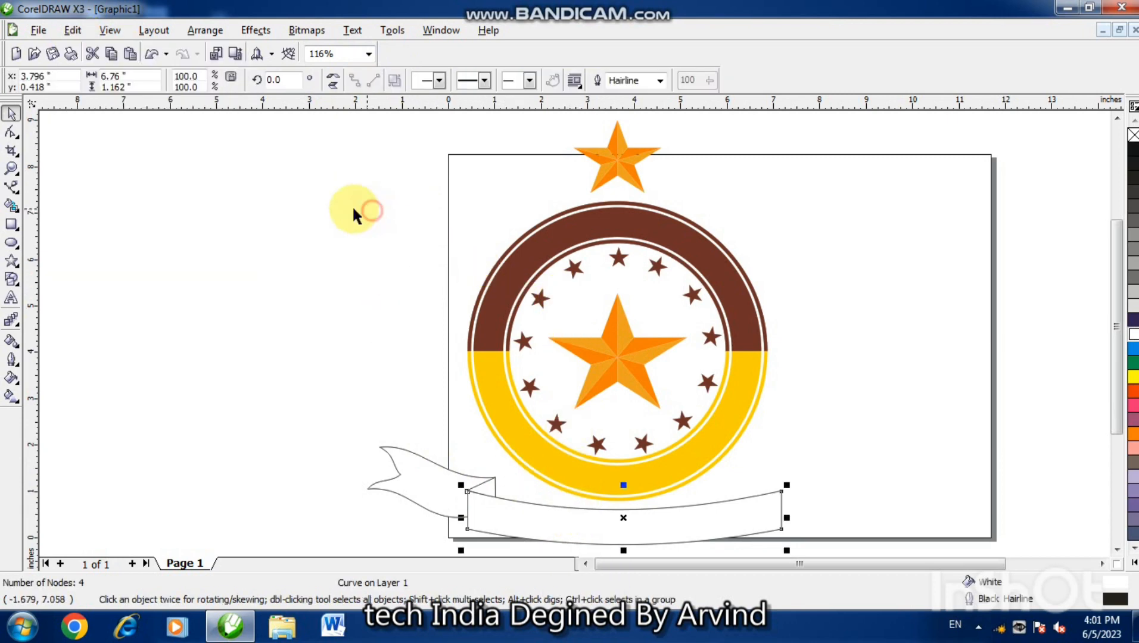
pyautogui.click(11, 342)
pyautogui.click(510, 512)
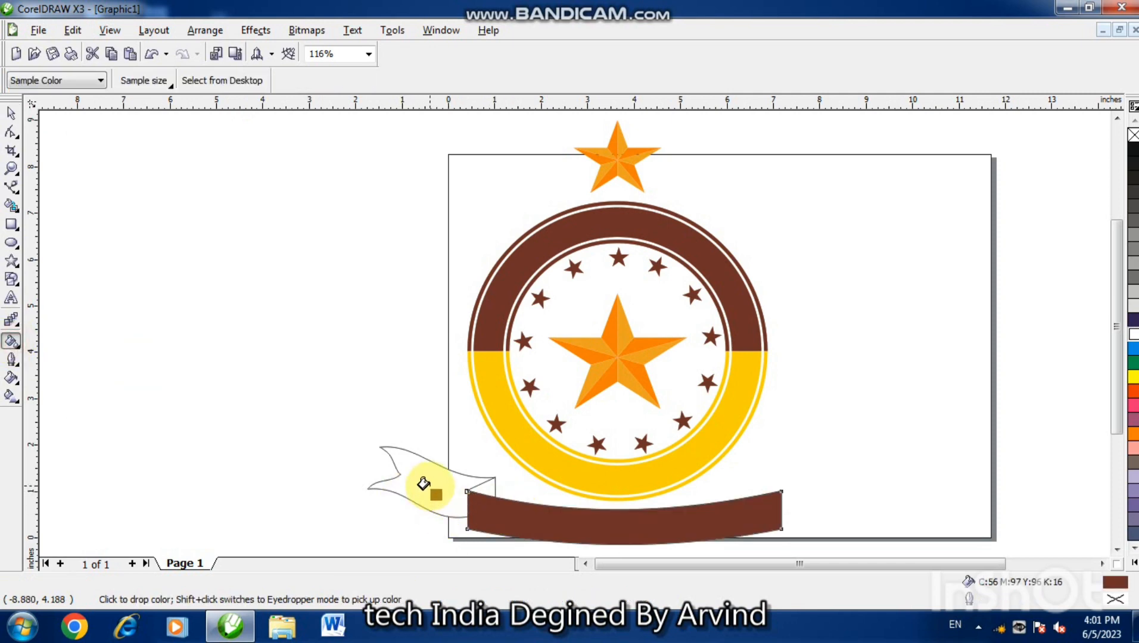
pyautogui.click(423, 484)
pyautogui.click(11, 114)
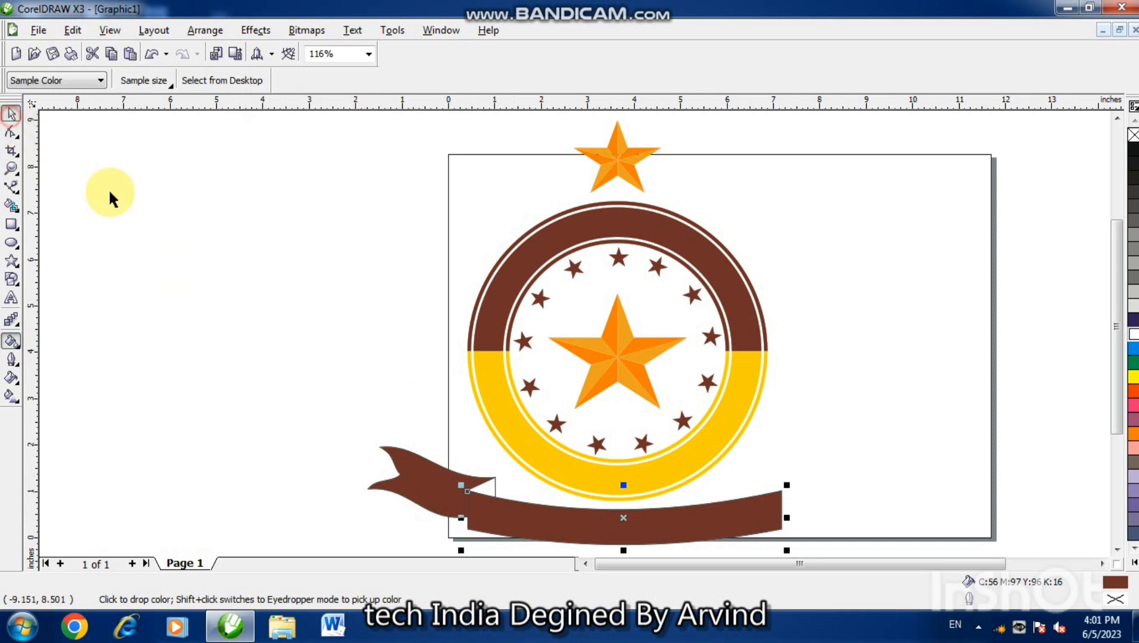
pyautogui.click(201, 296)
# Fill the small fold triangle between the tail and the banner with the same sampled brown
pyautogui.click(495, 485)
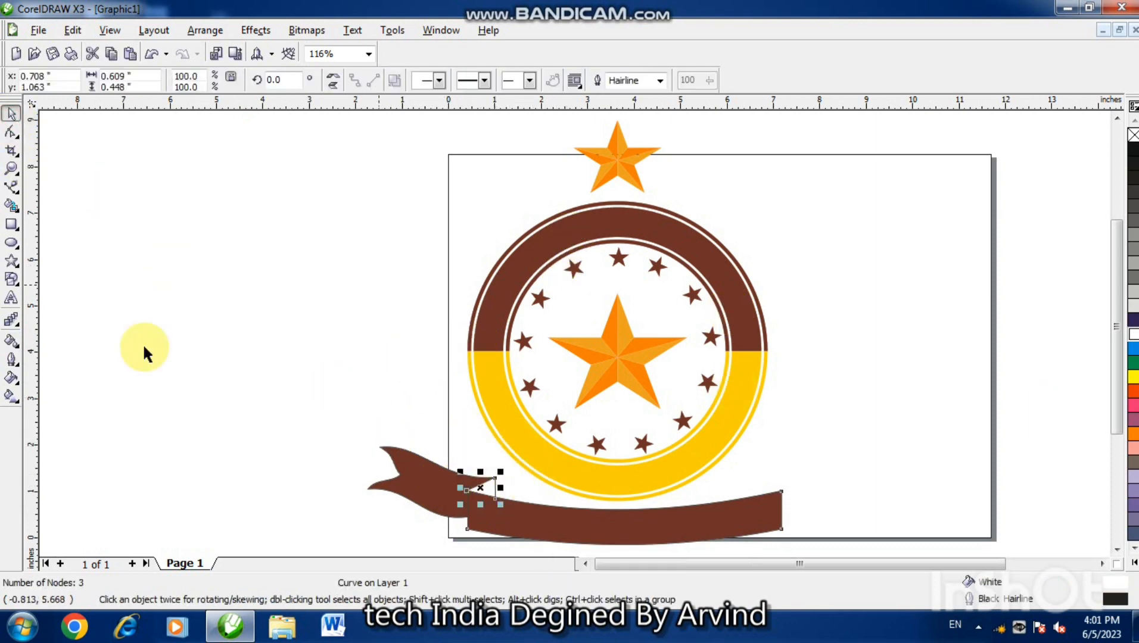
pyautogui.click(11, 341)
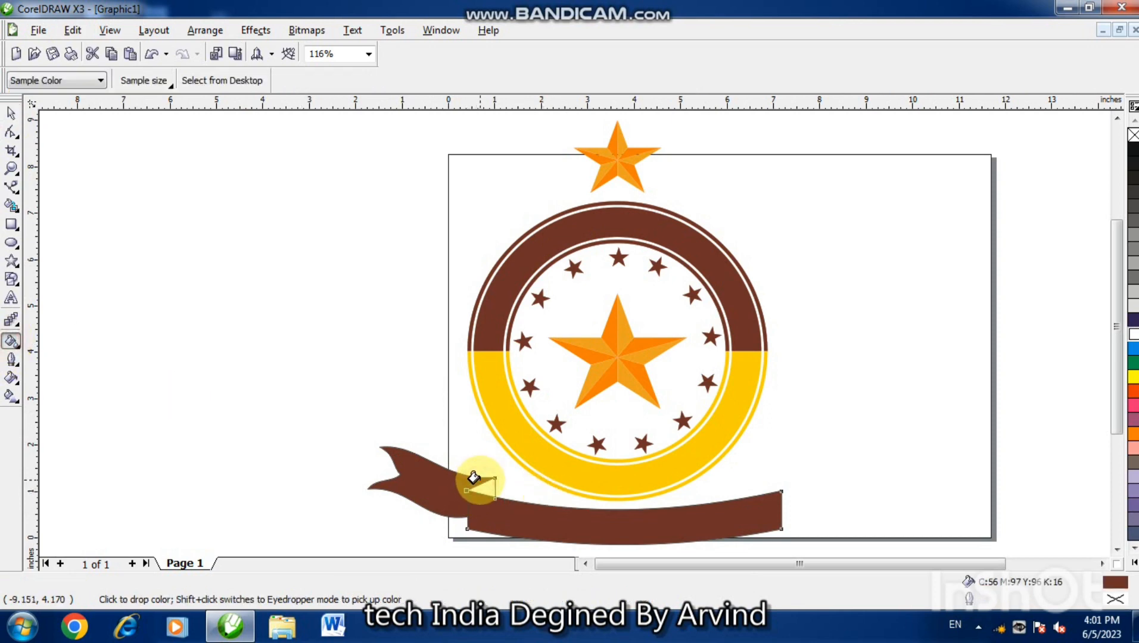
pyautogui.press('F2')
pyautogui.click(490, 482)
pyautogui.press('F2')
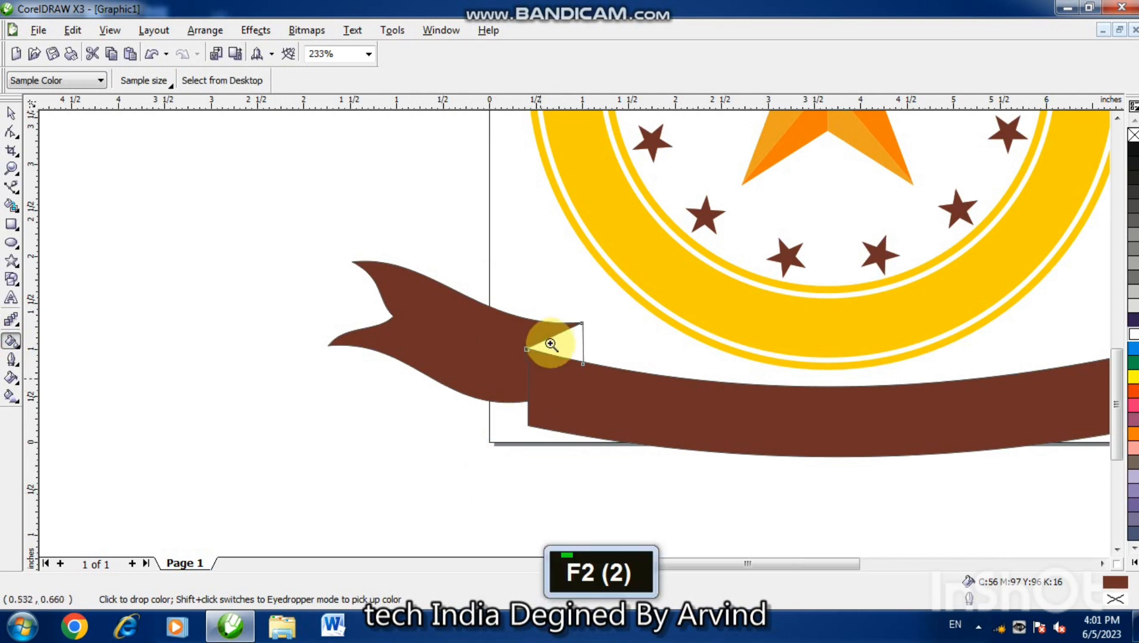
pyautogui.click(551, 346)
pyautogui.click(580, 331)
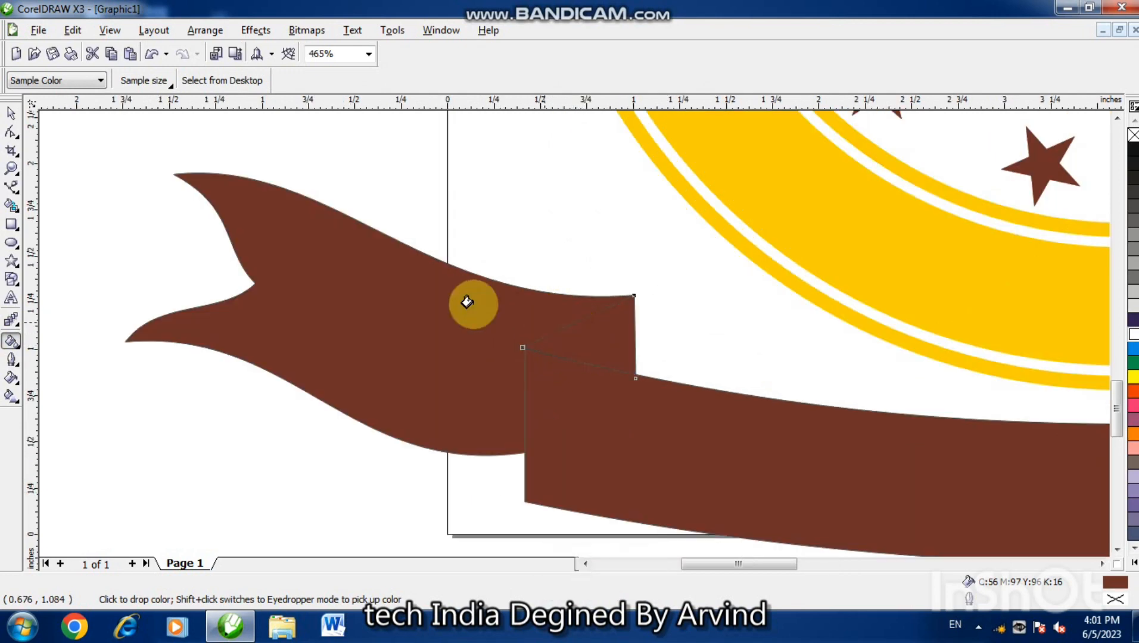
# Change the fold triangle's uniform fill to a darker brown, C65 M94 Y92 K29
pyautogui.click(12, 110)
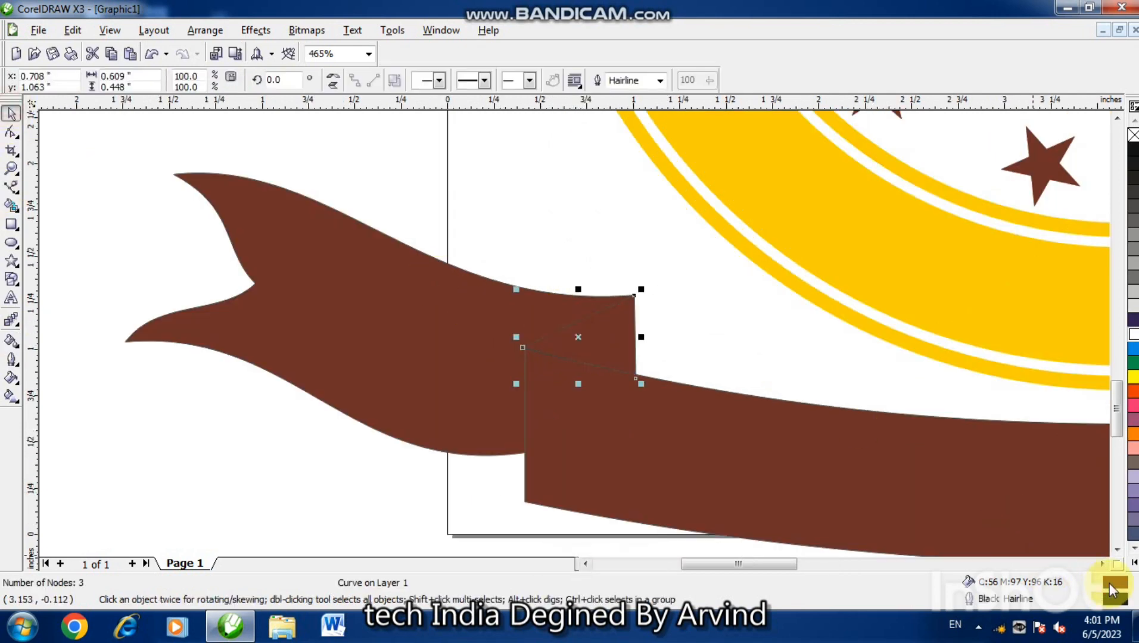
pyautogui.doubleClick(1112, 586)
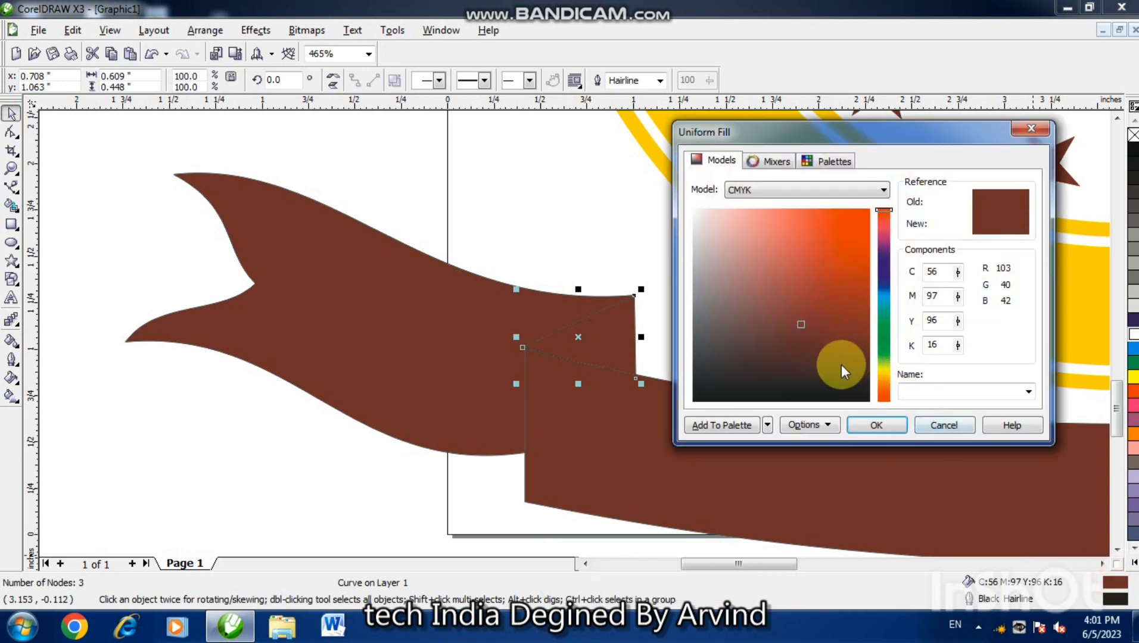
pyautogui.click(840, 362)
pyautogui.click(862, 425)
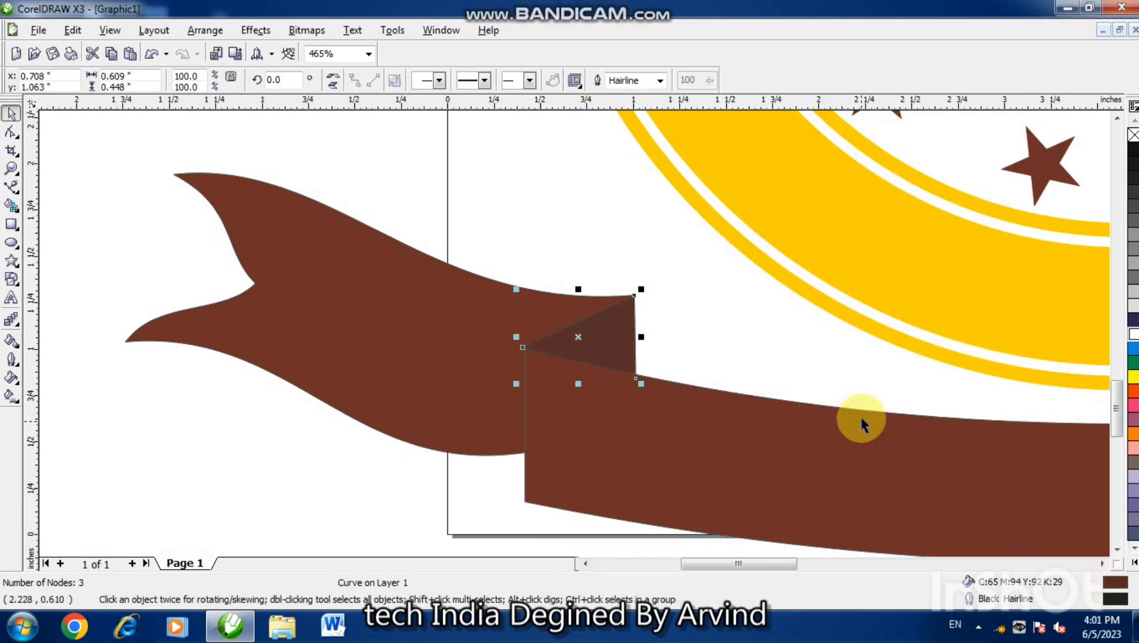
pyautogui.click(309, 453)
# Duplicate the ribbon tail together with its dark fold triangle and mirror the copy horizontally
pyautogui.press('F3')
pyautogui.press('F3')
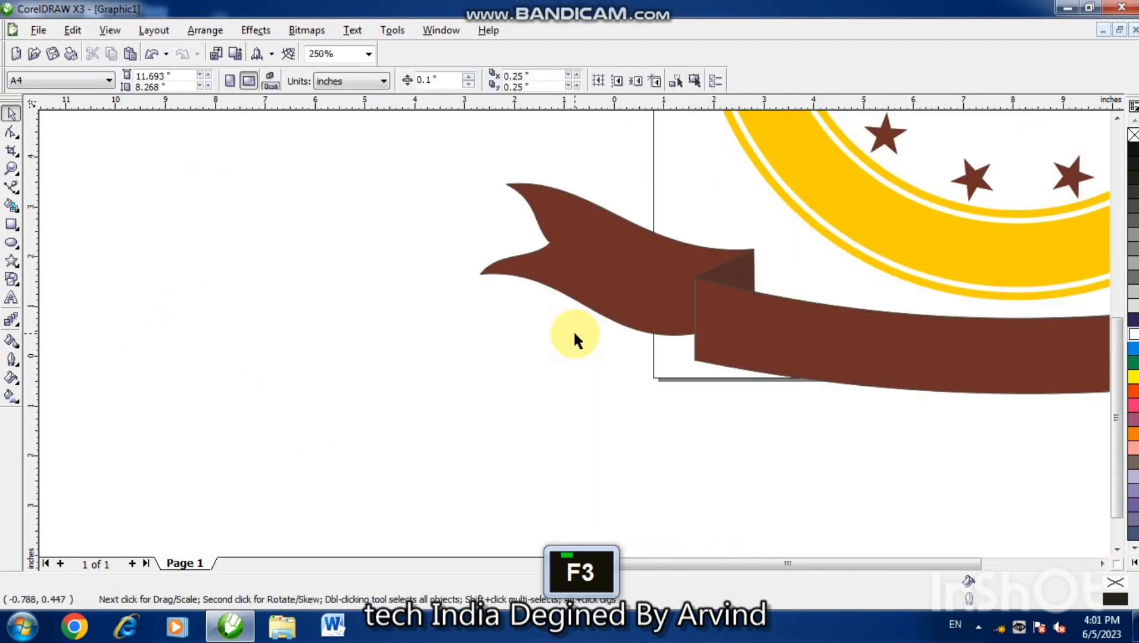
pyautogui.click(660, 306)
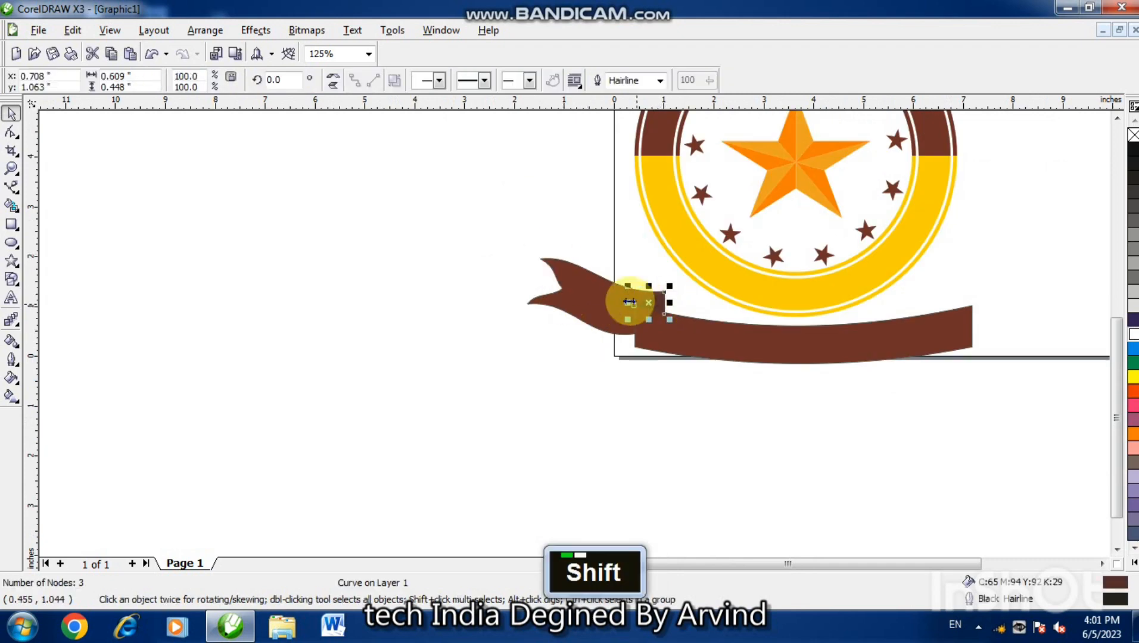
pyautogui.keyDown('shift'); pyautogui.click(608, 298); pyautogui.keyUp('shift')
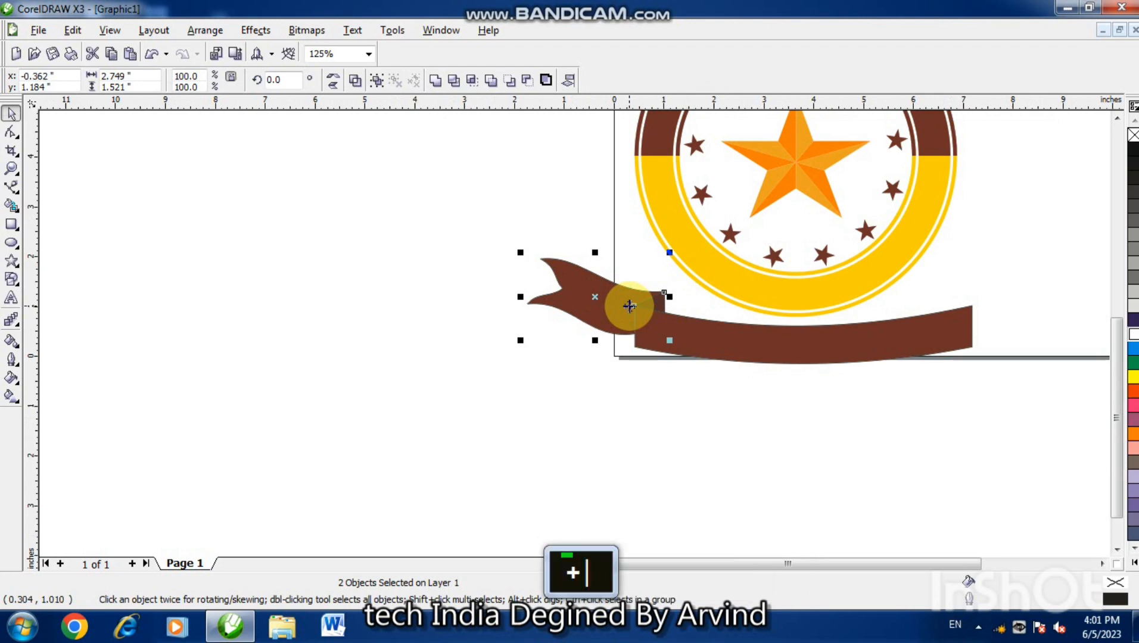
pyautogui.click(333, 80)
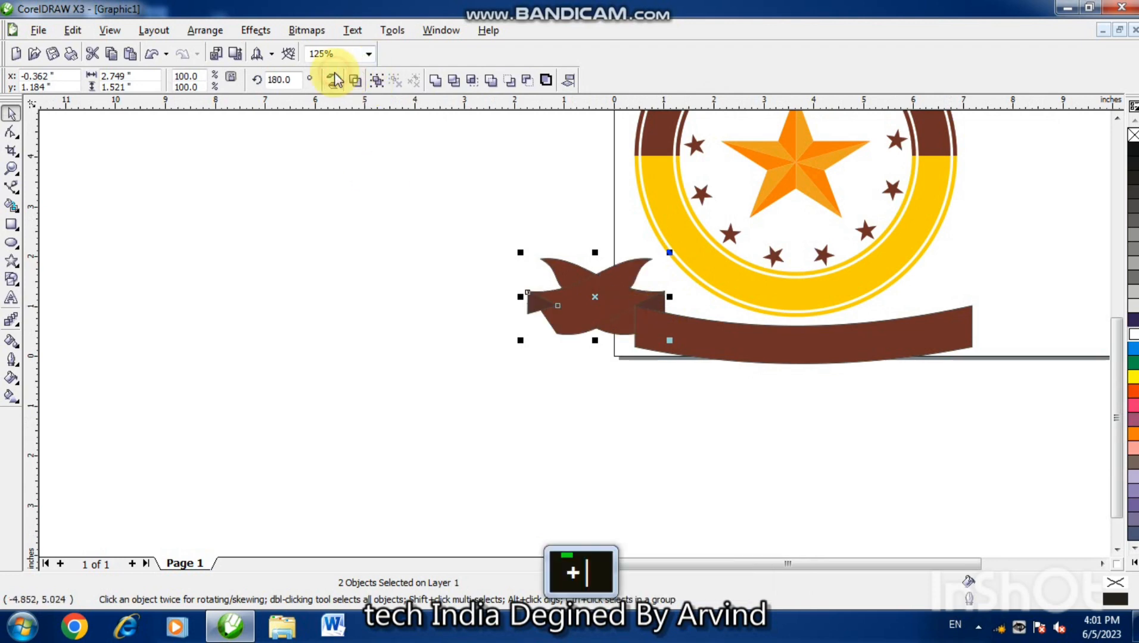
# Move the mirrored tail and fold triangle horizontally about 8.3 inches so they meet the curved banner's right end
pyautogui.press('Right')
pyautogui.press('Right')
pyautogui.press('Right')
pyautogui.press('Right')
pyautogui.press('Right')
pyautogui.press('Right')
pyautogui.press('Right')
pyautogui.press('Right')
pyautogui.press('Right')
pyautogui.press('Right')
pyautogui.press('Right')
pyautogui.press('Right')
pyautogui.press('Right')
pyautogui.press('Right')
pyautogui.press('Right')
pyautogui.press('Right')
pyautogui.press('Right')
pyautogui.press('Right')
pyautogui.press('Right')
pyautogui.press('Right')
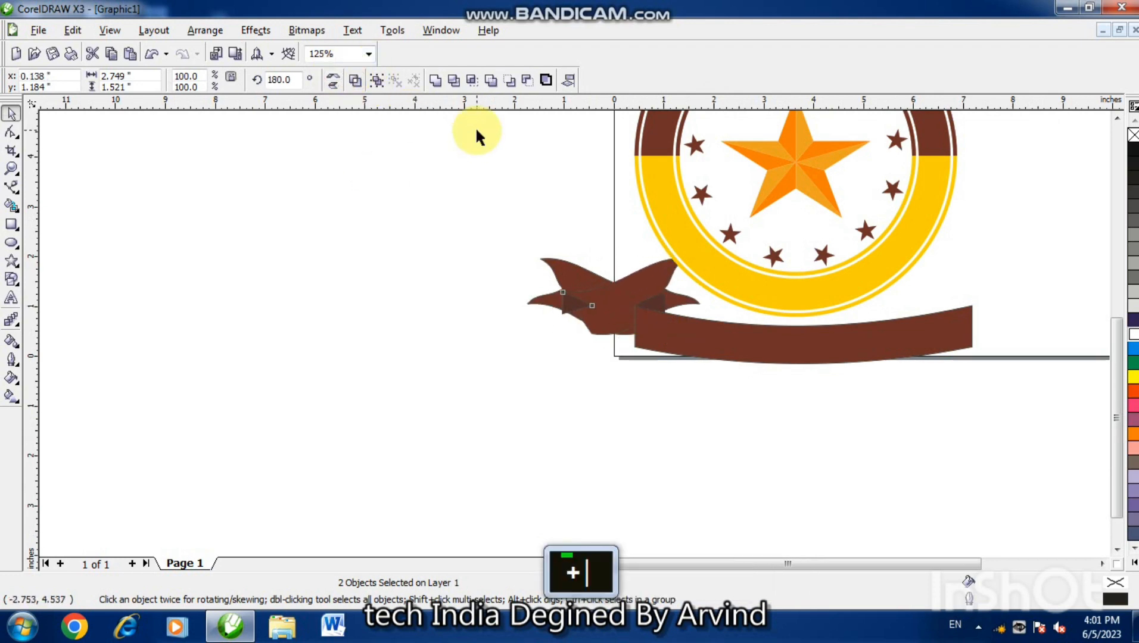
pyautogui.press('Right')
pyautogui.press('Right')
pyautogui.press('Right')
pyautogui.press('Right')
pyautogui.press('Right')
pyautogui.press('Right')
pyautogui.press('Right')
pyautogui.press('Right')
pyautogui.press('Right')
pyautogui.press('Right')
pyautogui.press('Right')
pyautogui.press('Right')
pyautogui.press('Right')
pyautogui.press('Right')
pyautogui.press('Right')
pyautogui.press('Right')
pyautogui.press('Right')
pyautogui.press('Right')
pyautogui.press('Right')
pyautogui.press('Right')
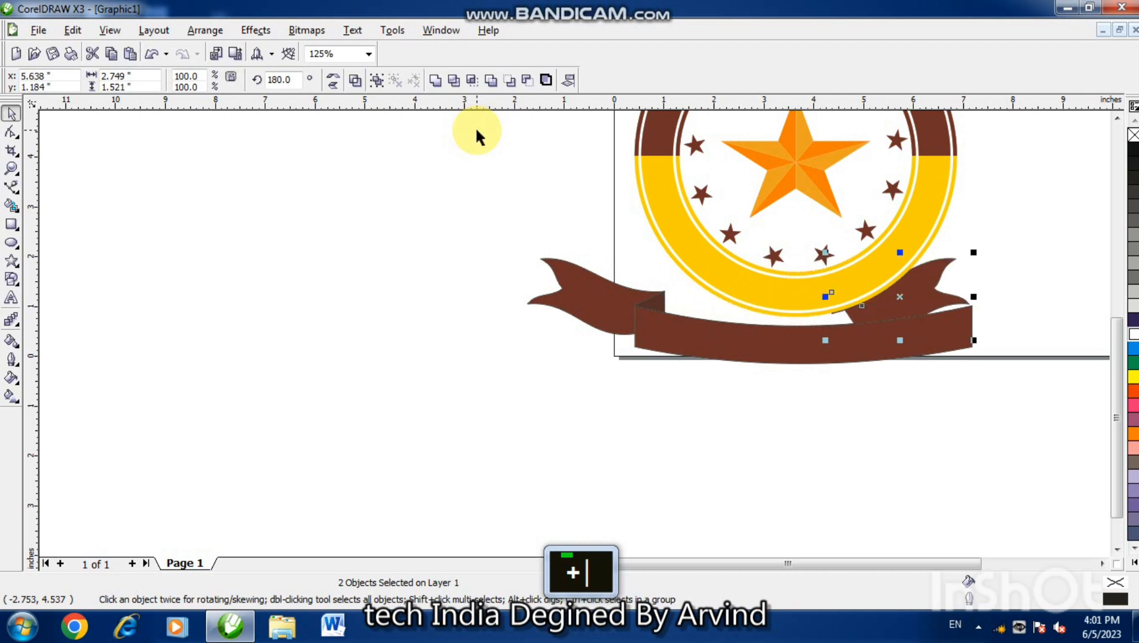
pyautogui.press('Right')
pyautogui.press('Right')
pyautogui.press('Right')
pyautogui.press('Right')
pyautogui.press('Right')
pyautogui.press('Right')
pyautogui.press('Right')
pyautogui.press('Right')
pyautogui.press('Right')
pyautogui.press('Right')
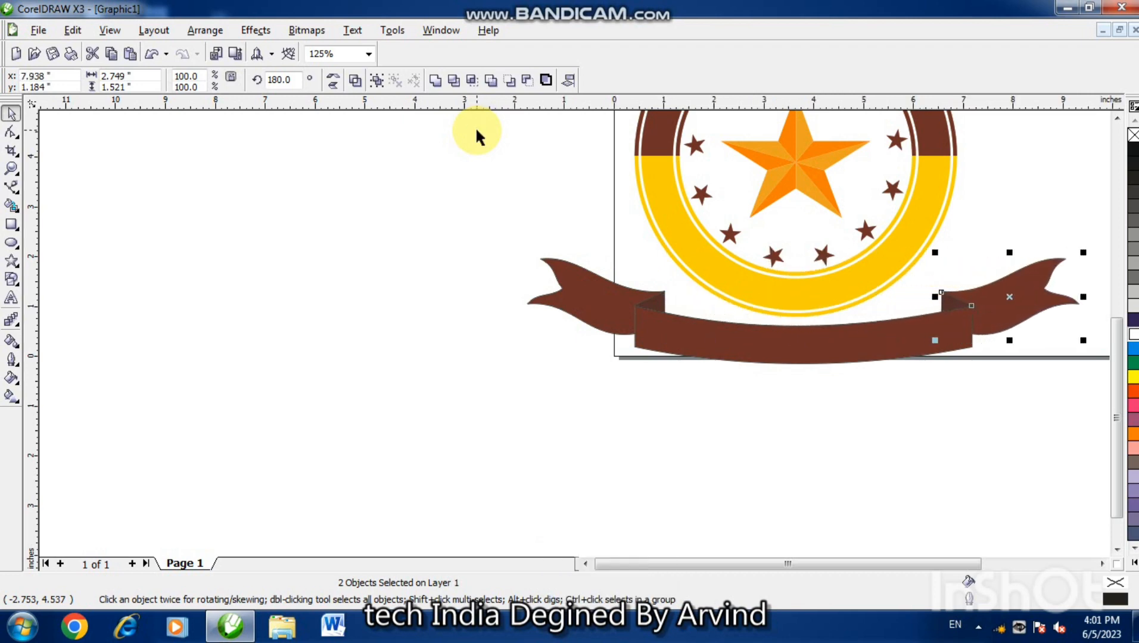
pyautogui.click(924, 499)
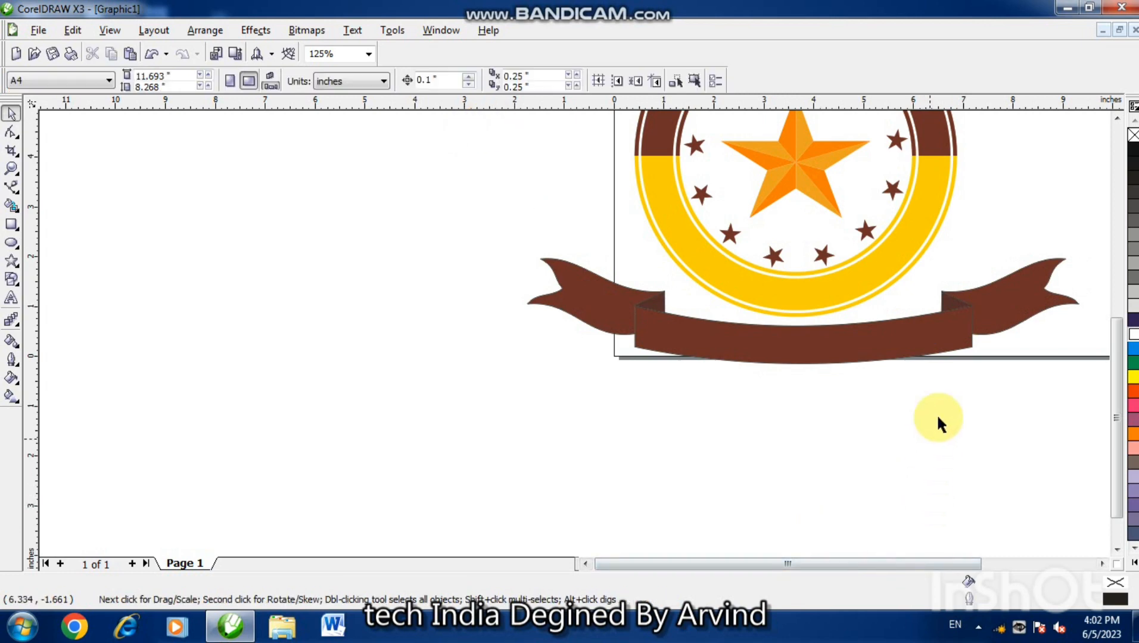
# Group the curved banner, both tails and both fold triangles, and remove the group's outline
pyautogui.click(1006, 306)
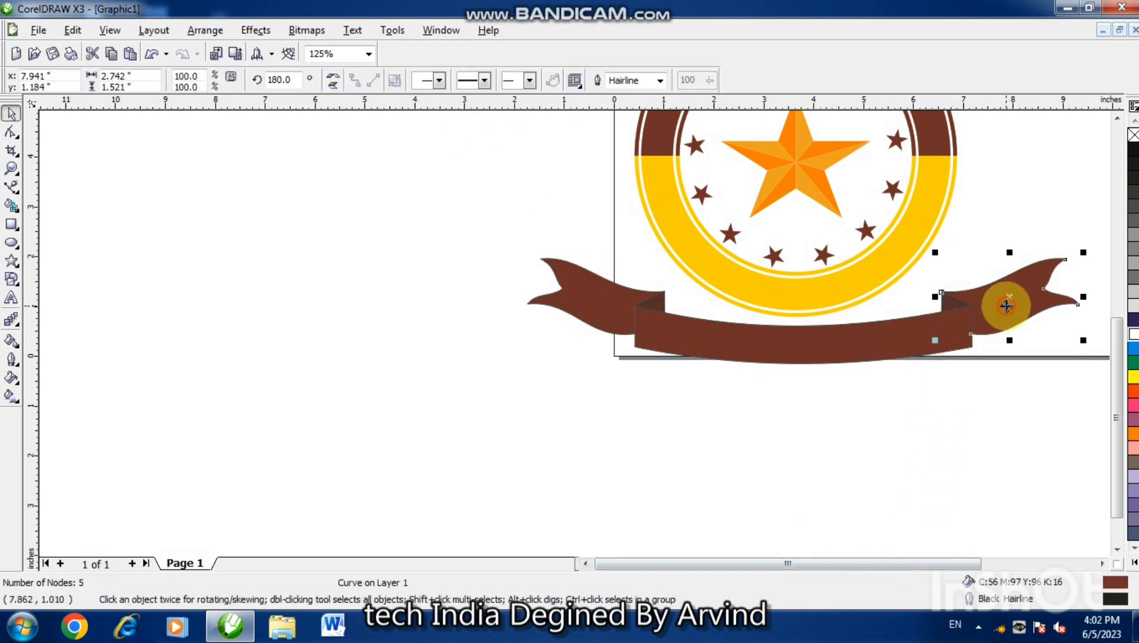
pyautogui.keyDown('shift'); pyautogui.click(923, 329); pyautogui.keyUp('shift')
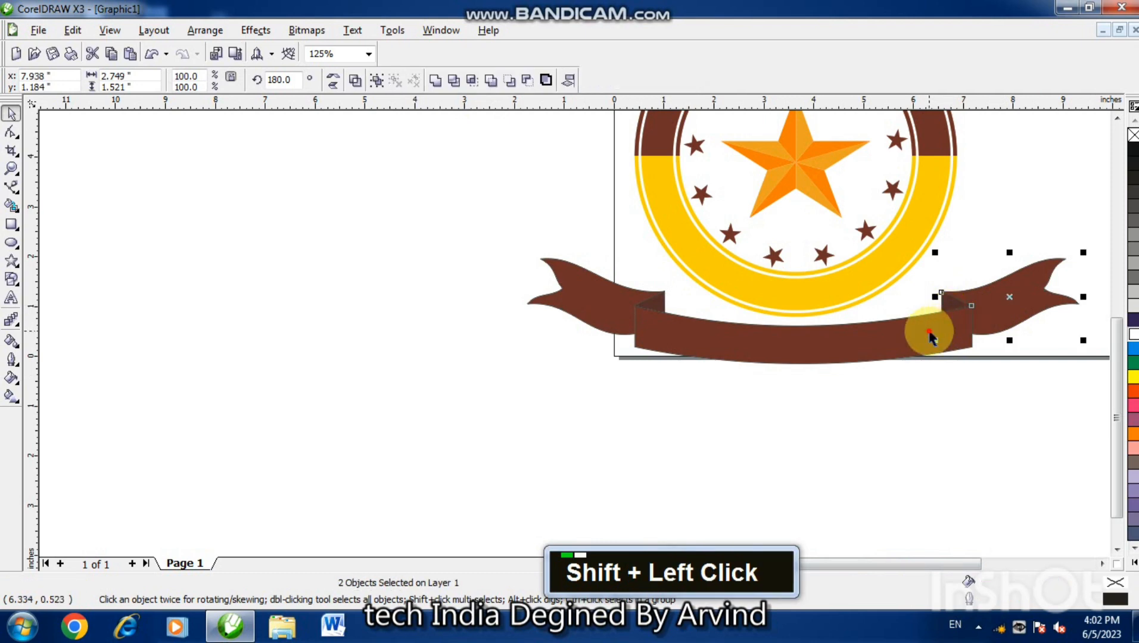
pyautogui.keyDown('shift'); pyautogui.click(647, 314); pyautogui.keyUp('shift')
pyautogui.keyDown('shift'); pyautogui.click(644, 304); pyautogui.keyUp('shift')
pyautogui.keyDown('shift'); pyautogui.click(622, 298); pyautogui.keyUp('shift')
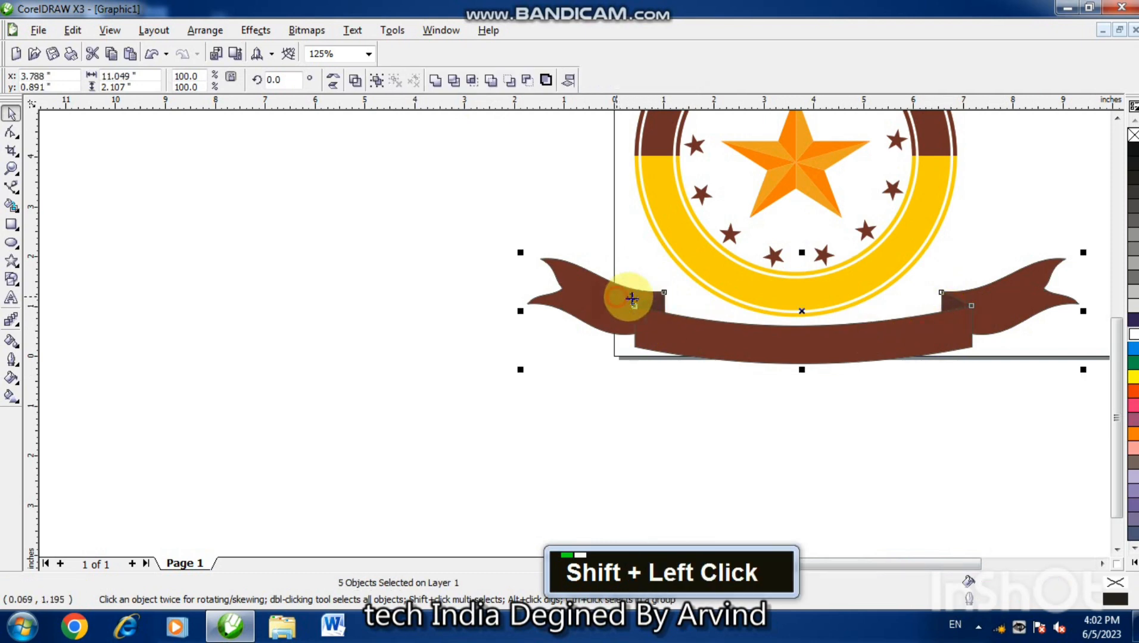
pyautogui.click(376, 81)
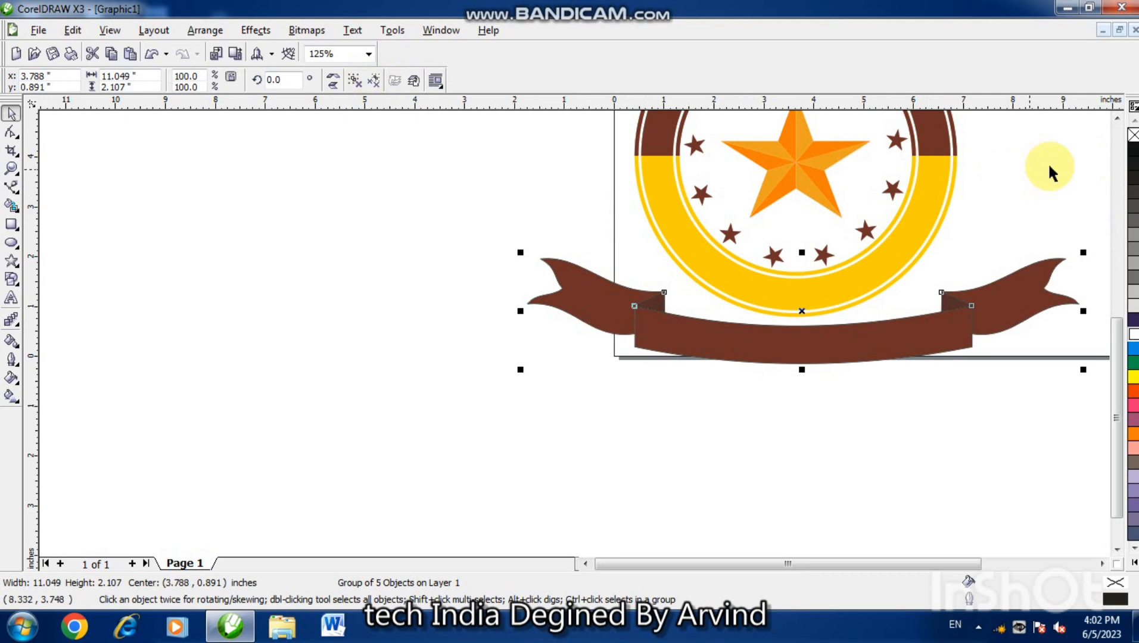
pyautogui.rightClick(1132, 137)
pyautogui.click(837, 466)
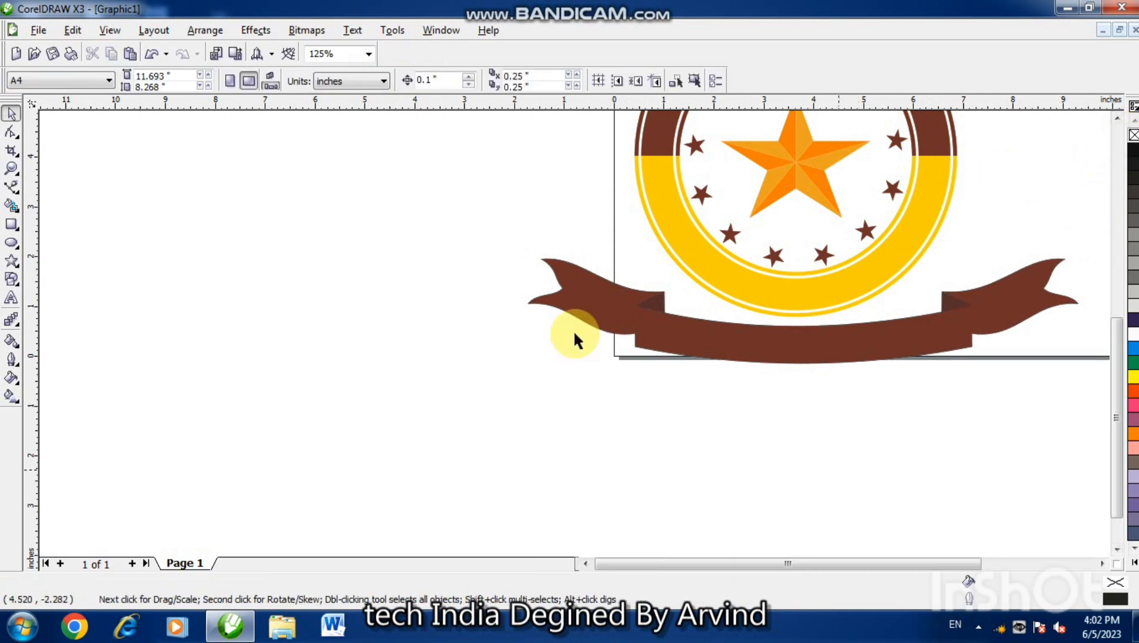
# Stretch the ribbon group vertically to a height of about 2.53 inches and move it up close beneath the ring
pyautogui.press('F3')
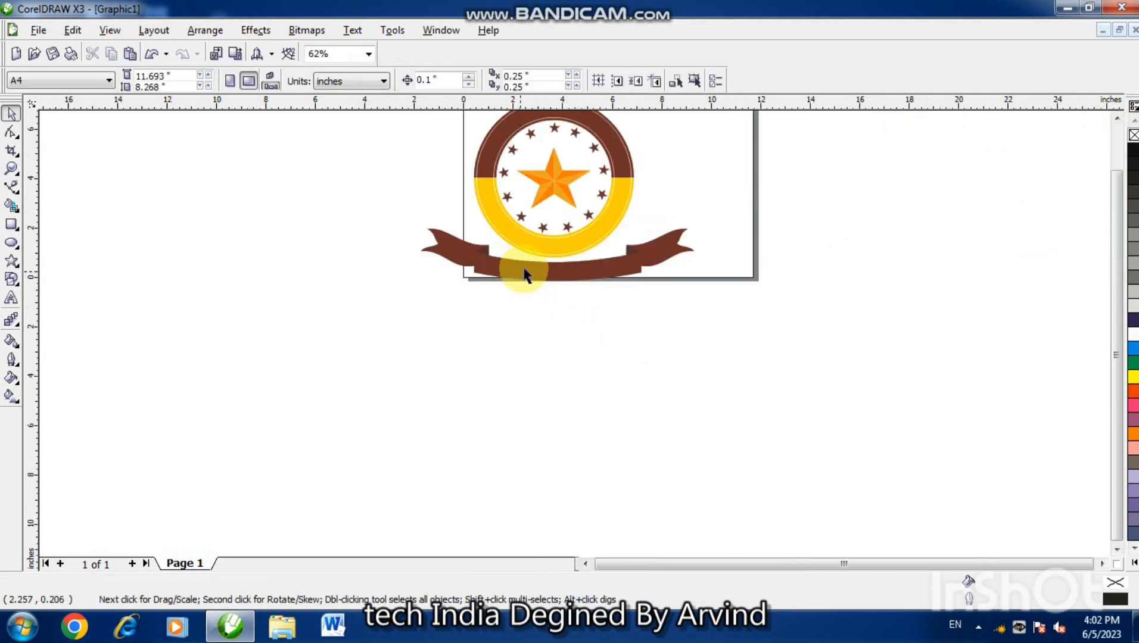
pyautogui.press('F2')
pyautogui.click(527, 248)
pyautogui.click(649, 395)
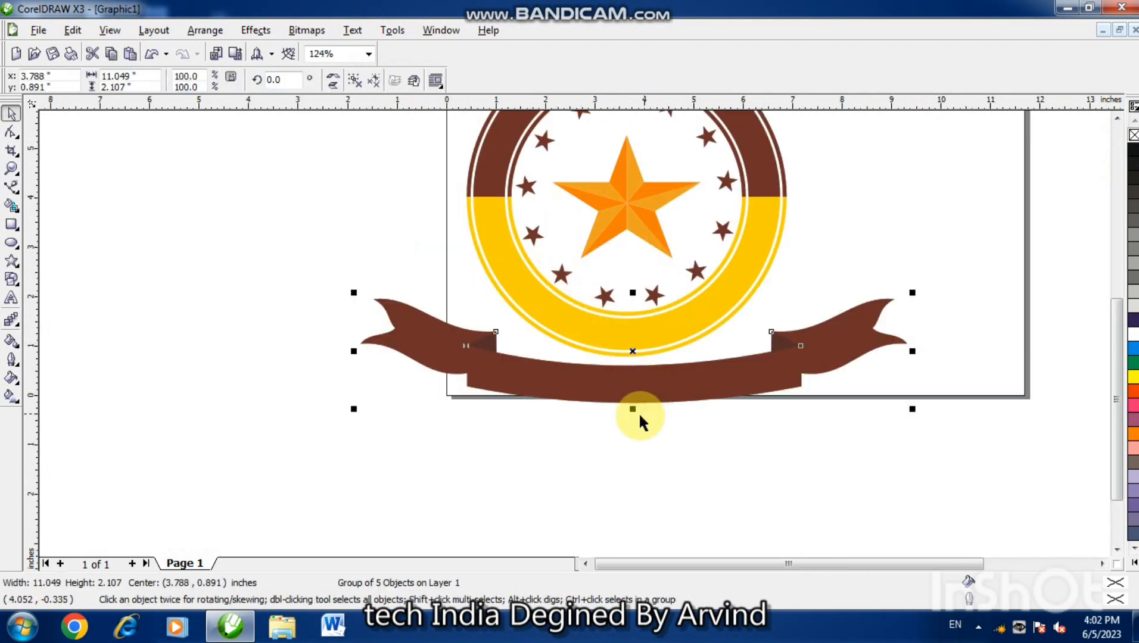
pyautogui.moveTo(632, 408)
pyautogui.mouseDown()
pyautogui.moveTo(633, 430)
pyautogui.moveTo(648, 395)
pyautogui.mouseUp()
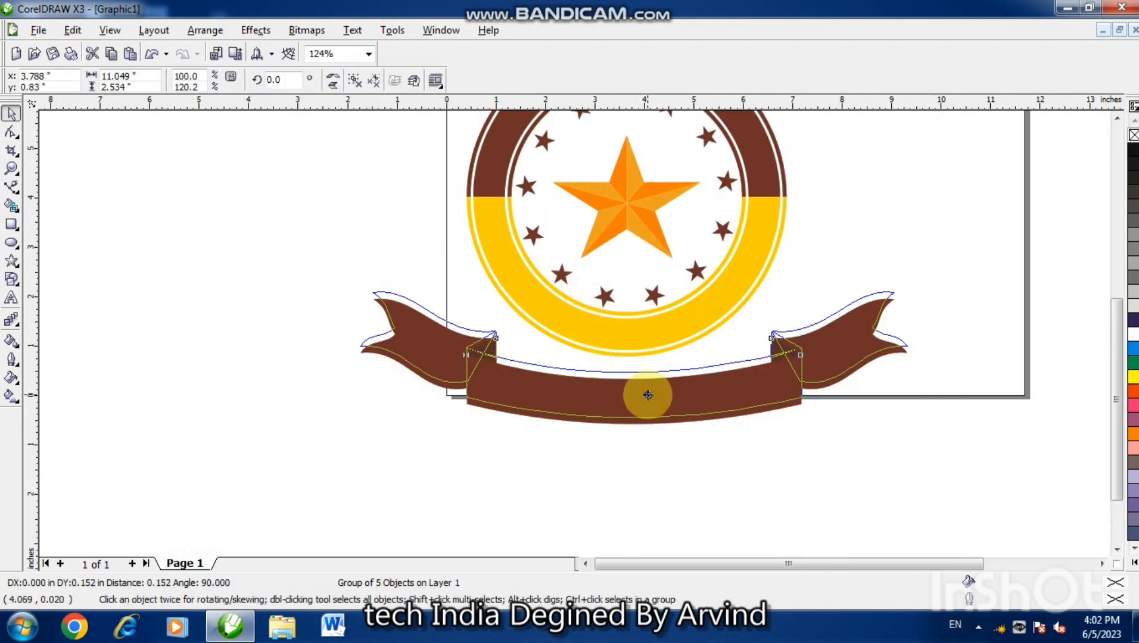
pyautogui.click(734, 451)
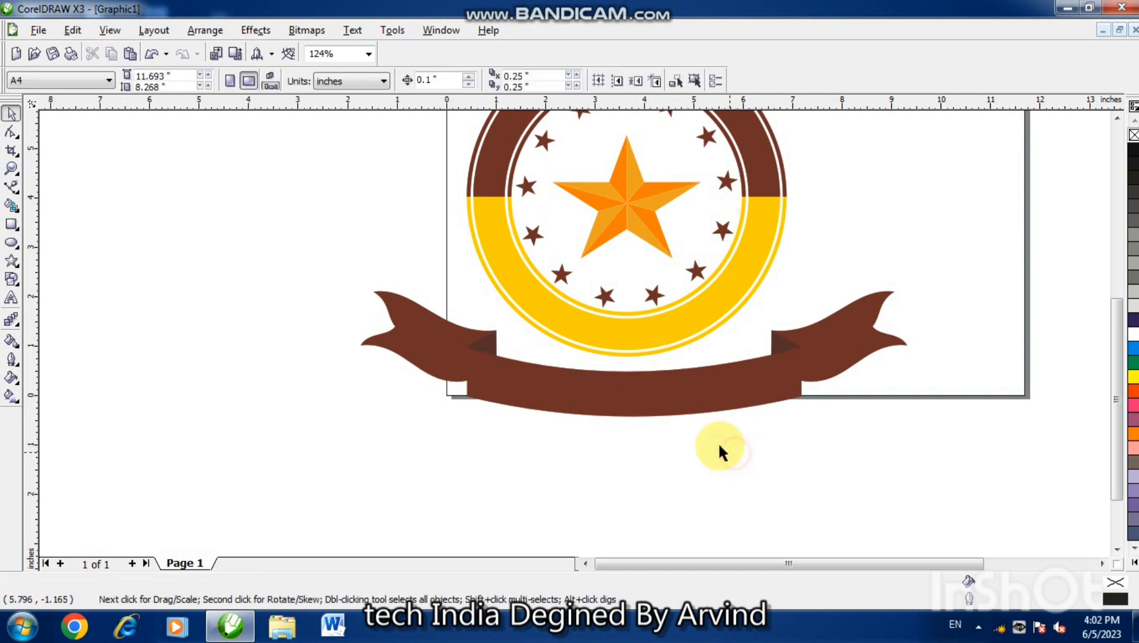
pyautogui.doubleClick(684, 410)
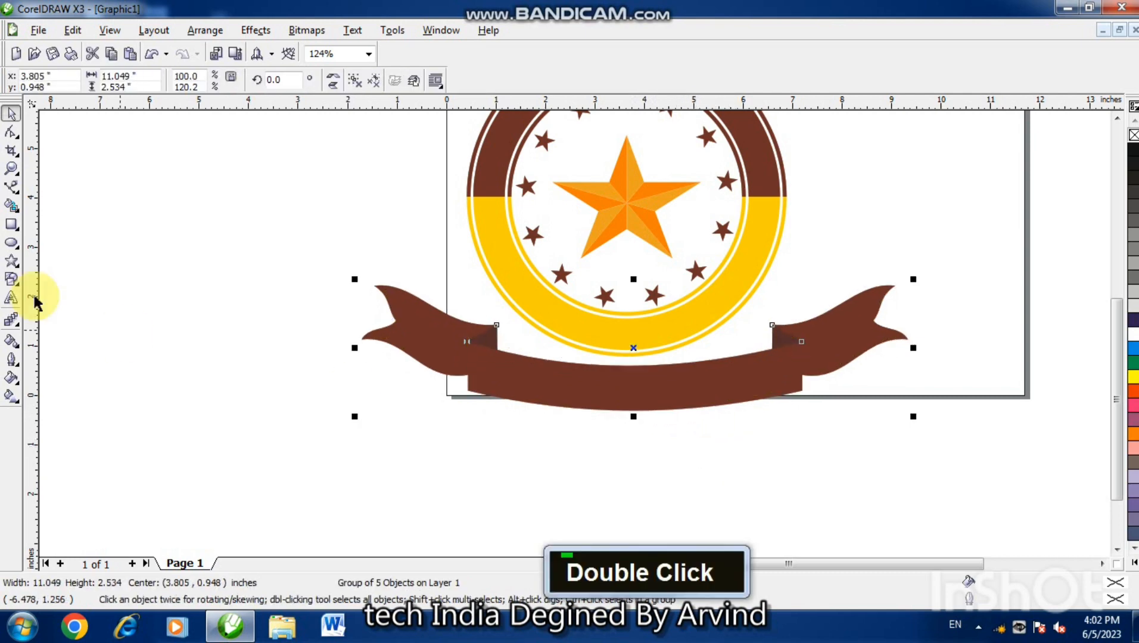
# Add the artistic text "STSRIVE FOR EXCELLENCE" in the empty area beside the ribbon
pyautogui.click(11, 299)
pyautogui.doubleClick(158, 311)
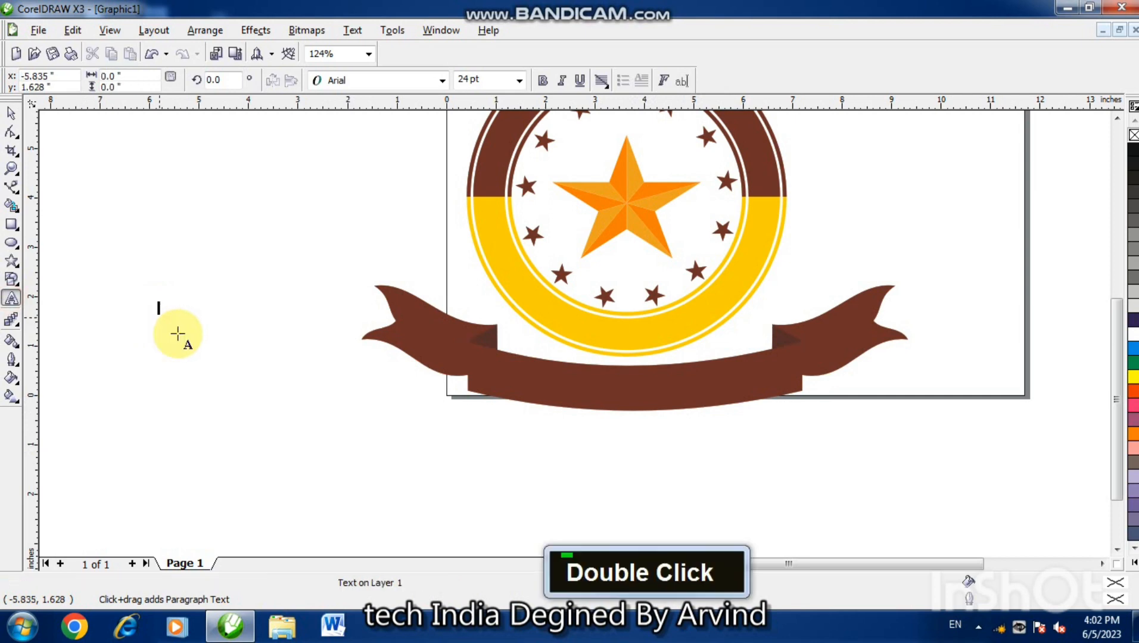
pyautogui.press('capslock')
pyautogui.write('S')
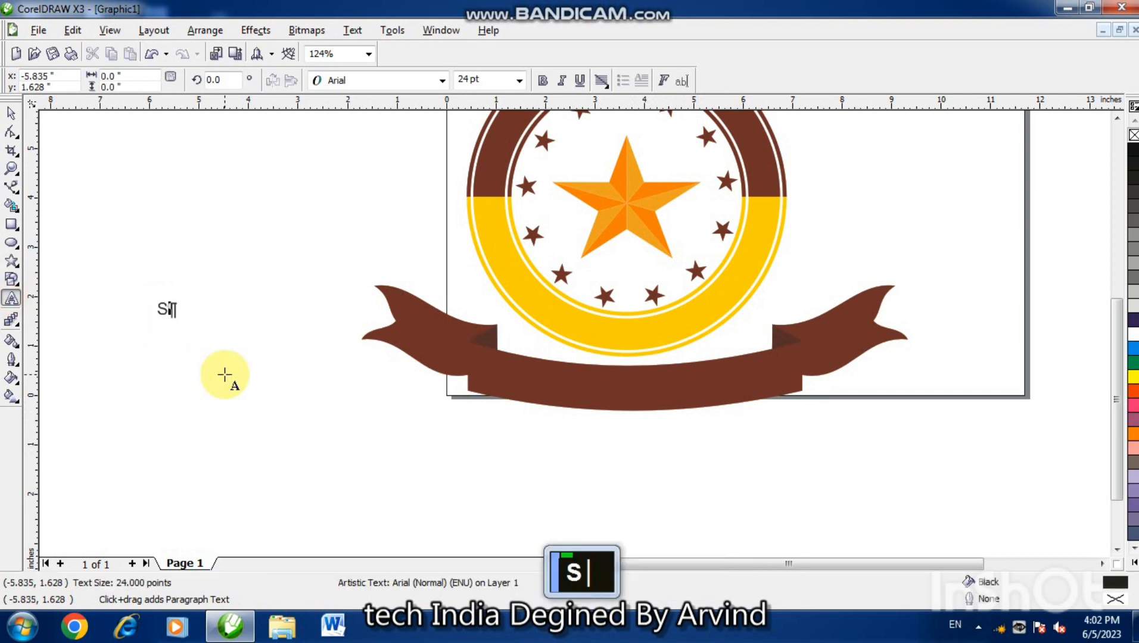
pyautogui.write('TSRI')
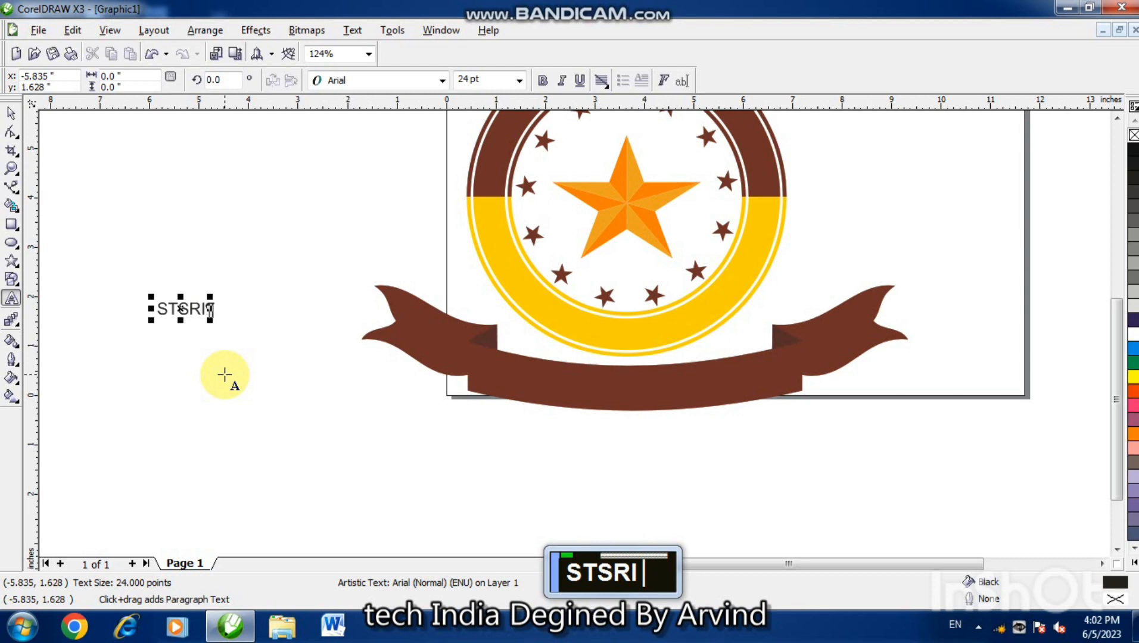
pyautogui.write('VE FOR')
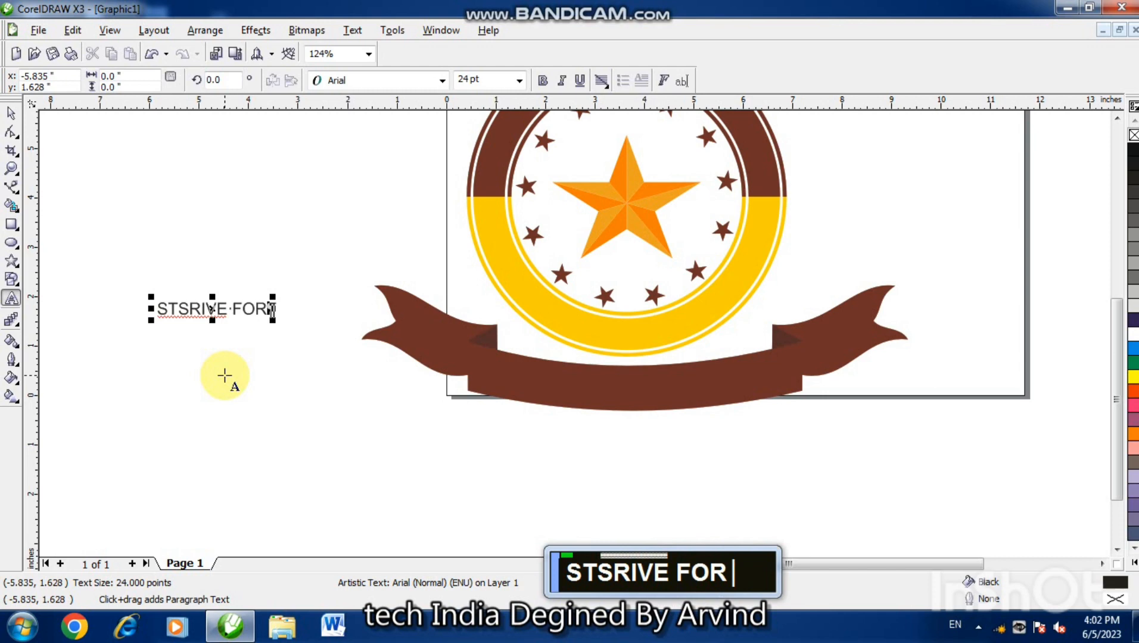
pyautogui.write(' EX')
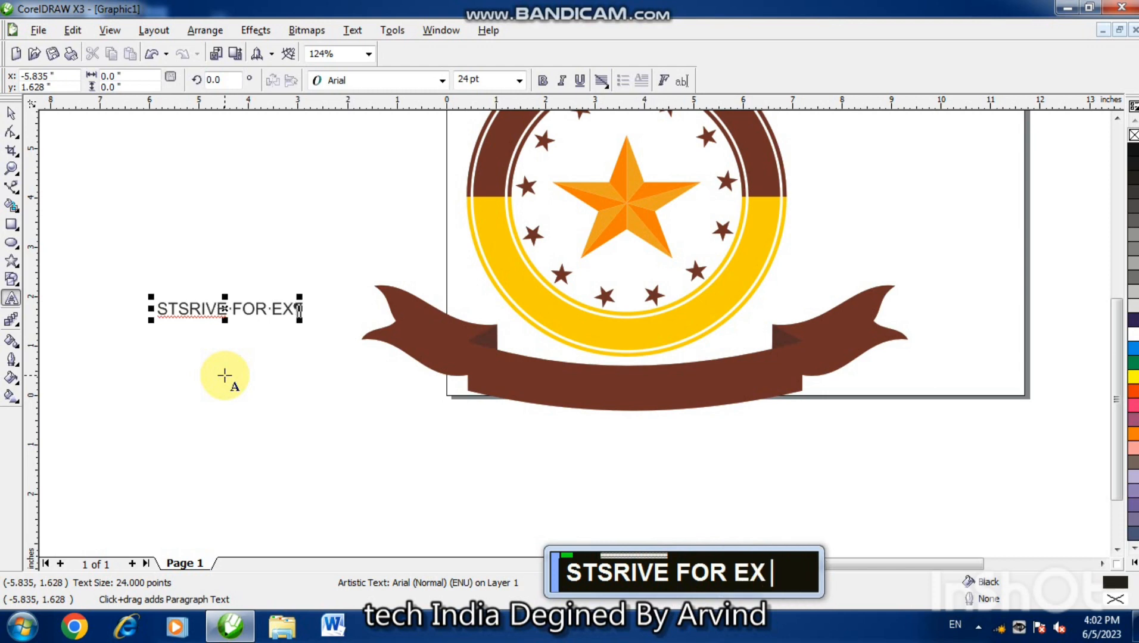
pyautogui.write('CEL')
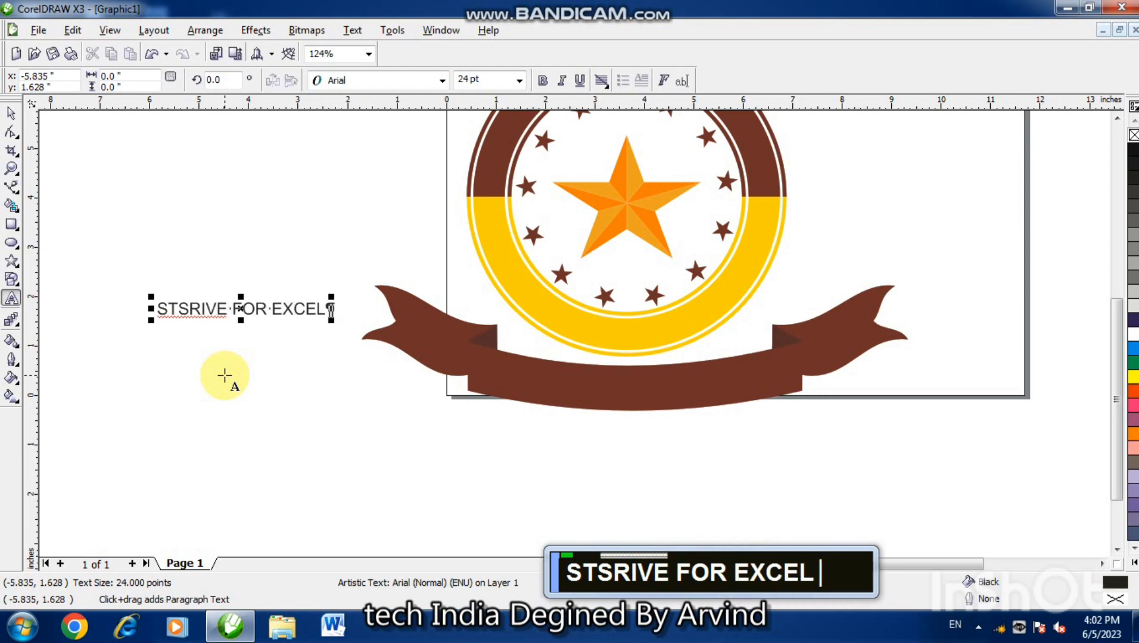
pyautogui.write('LENC')
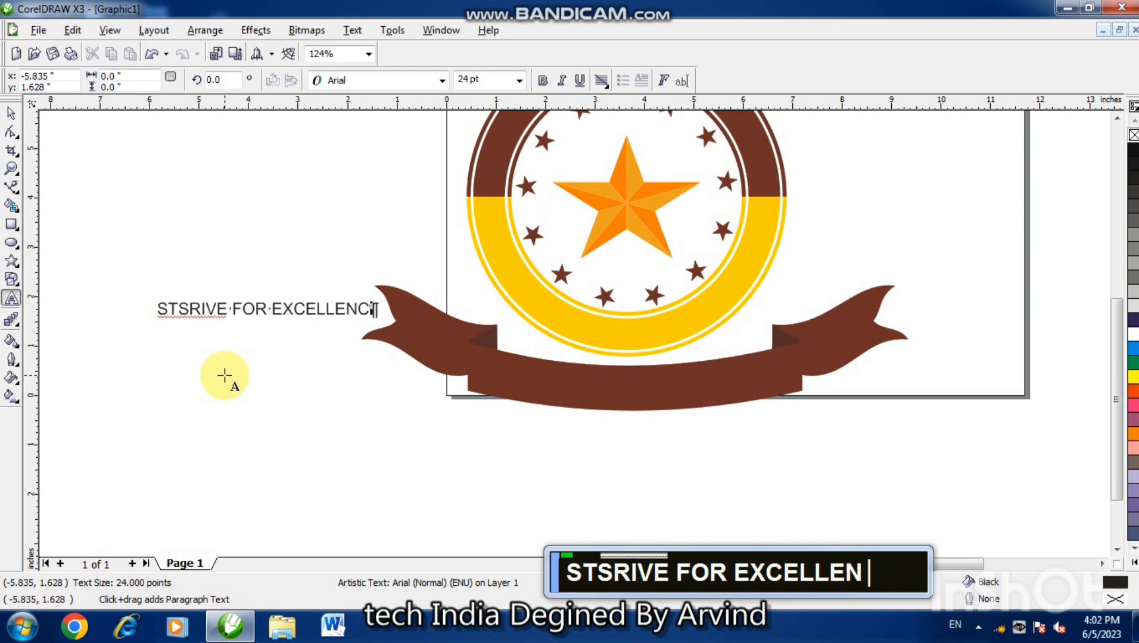
pyautogui.write('E')
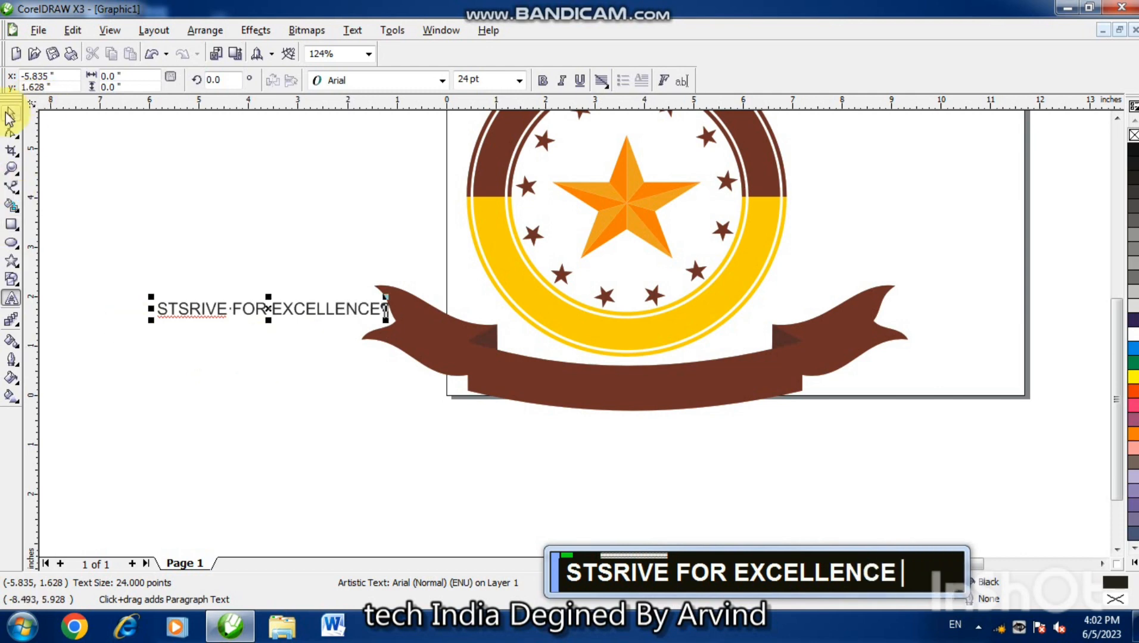
pyautogui.click(9, 116)
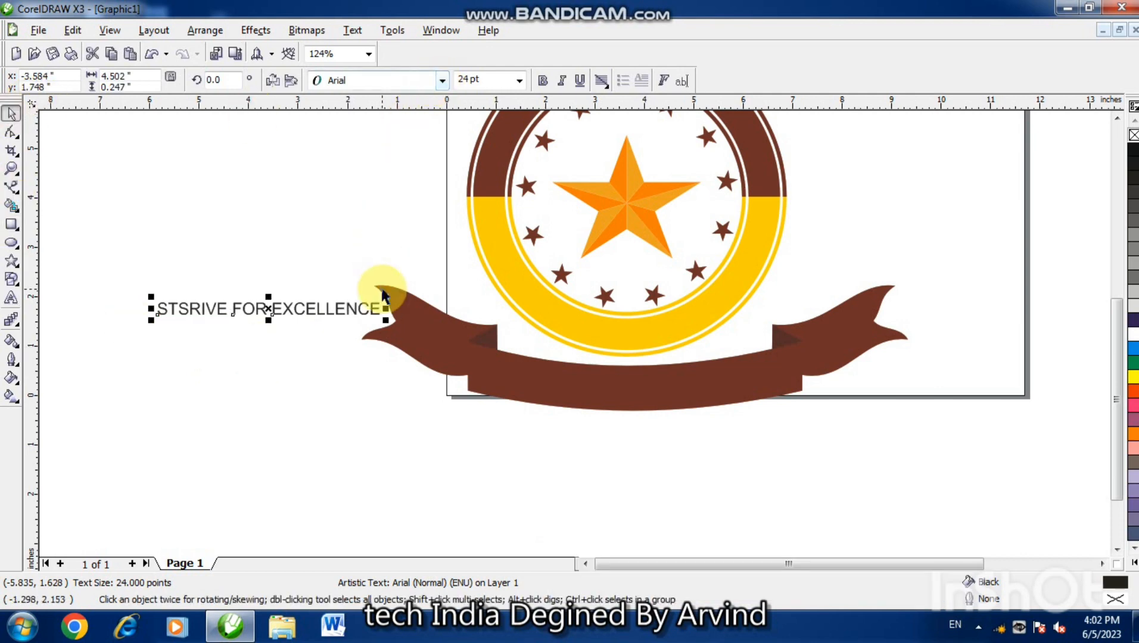
# Enlarge the text to about 29.8 pt, about 5.6 inches wide, and centre it on the curved banner
pyautogui.moveTo(384, 296); pyautogui.dragTo(434, 298)
pyautogui.moveTo(305, 307); pyautogui.dragTo(659, 382)
pyautogui.moveTo(798, 389); pyautogui.dragTo(777, 393)
# Set the banner text's font to Adobe Caslon Pro Bold
pyautogui.click(442, 85)
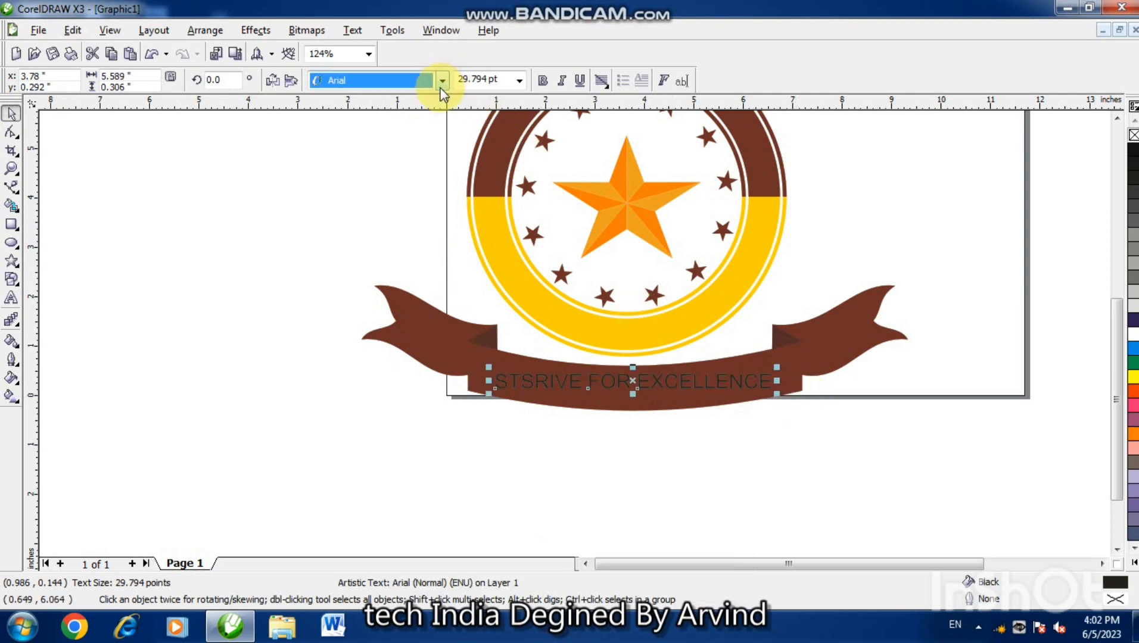
pyautogui.click(442, 88)
pyautogui.click(431, 150)
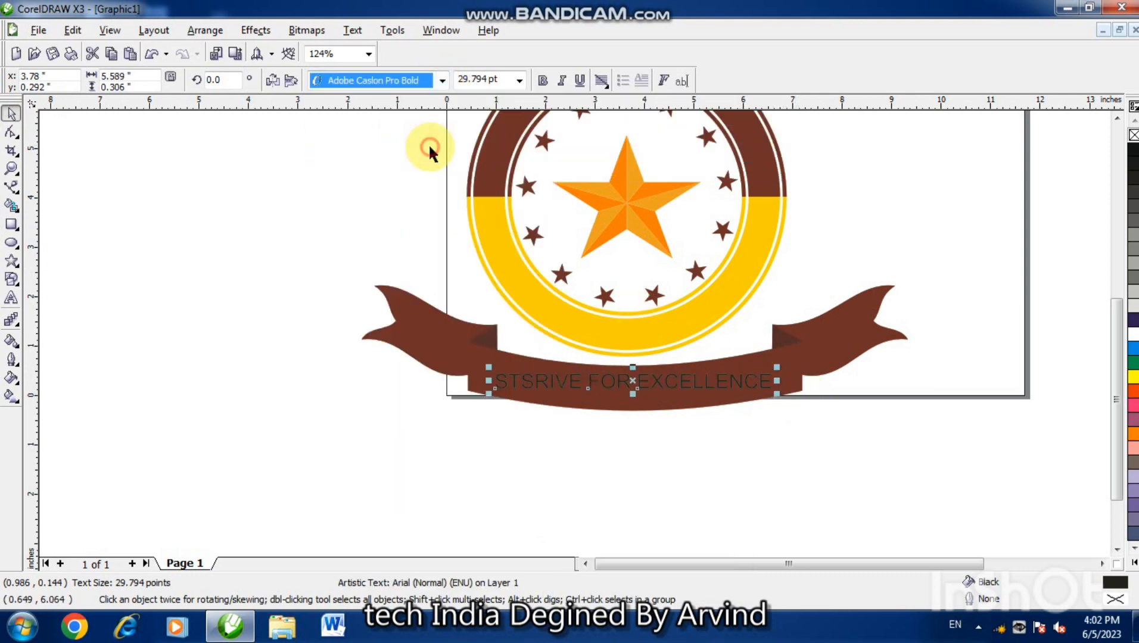
# Try to fit the banner text to a circular path below the ring, and undo the fitting
pyautogui.click(353, 31)
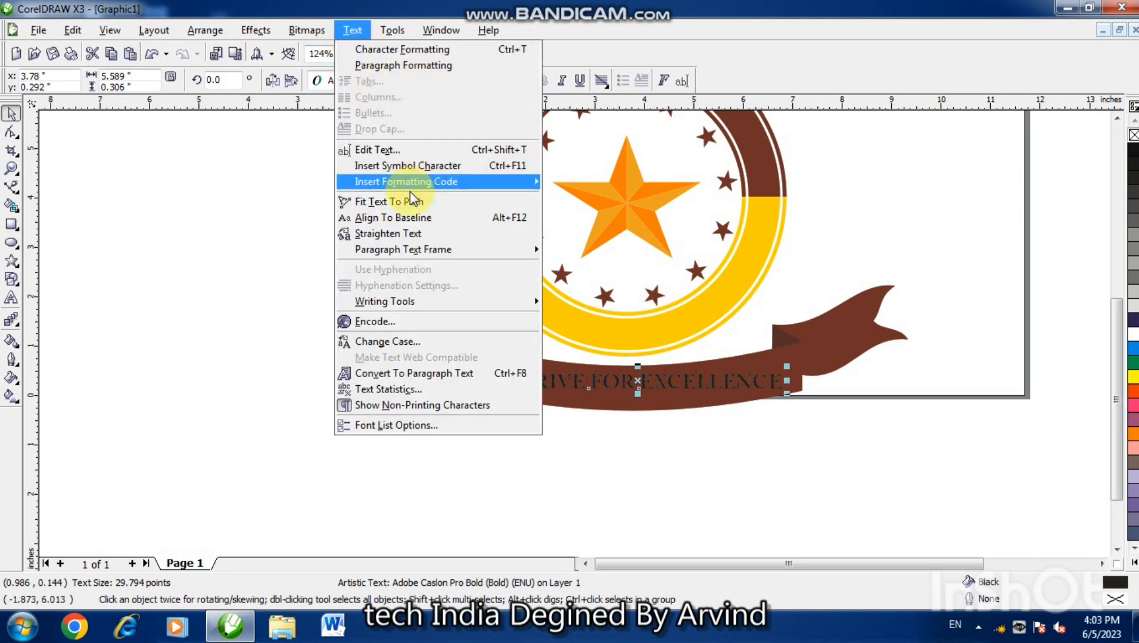
pyautogui.click(390, 201)
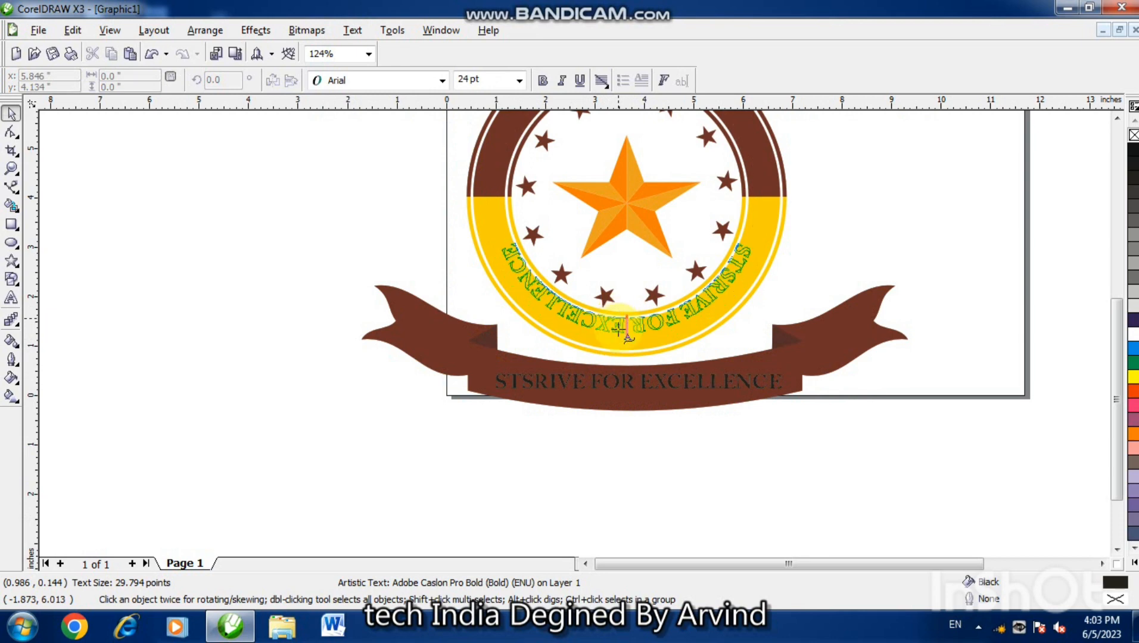
pyautogui.click(610, 372)
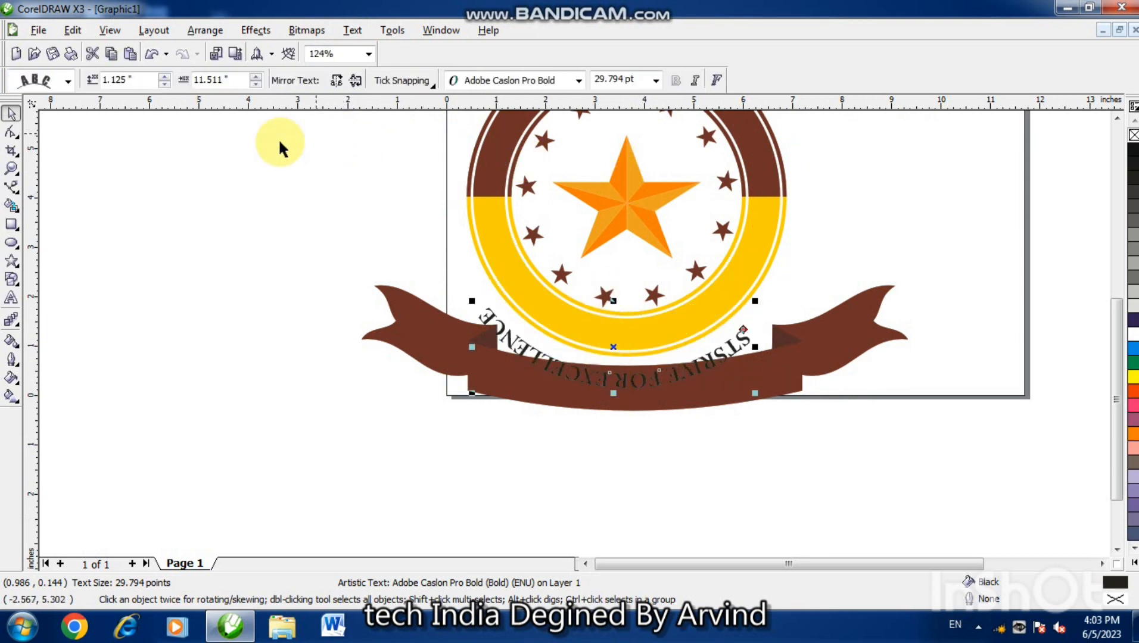
pyautogui.hotkey('ctrl', 'z')
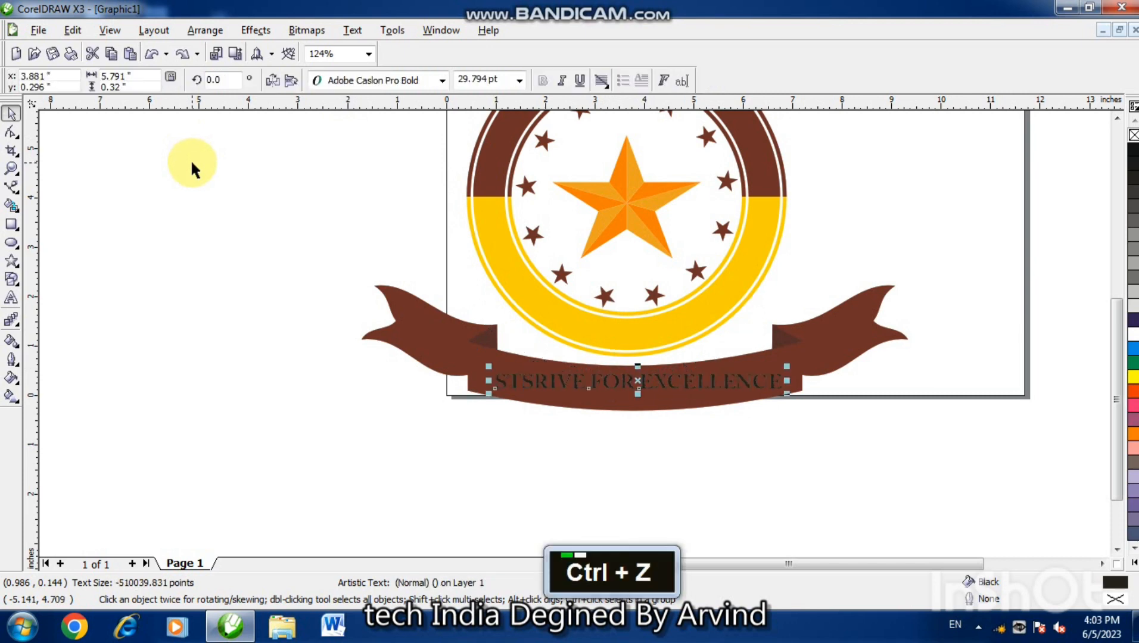
pyautogui.click(472, 353)
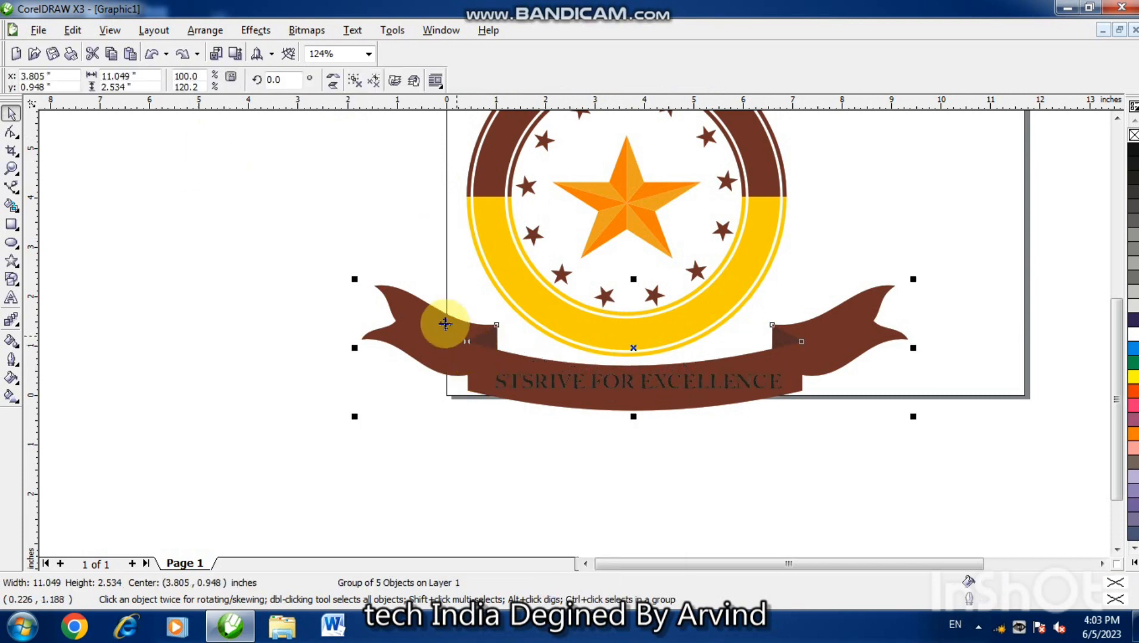
pyautogui.click(346, 35)
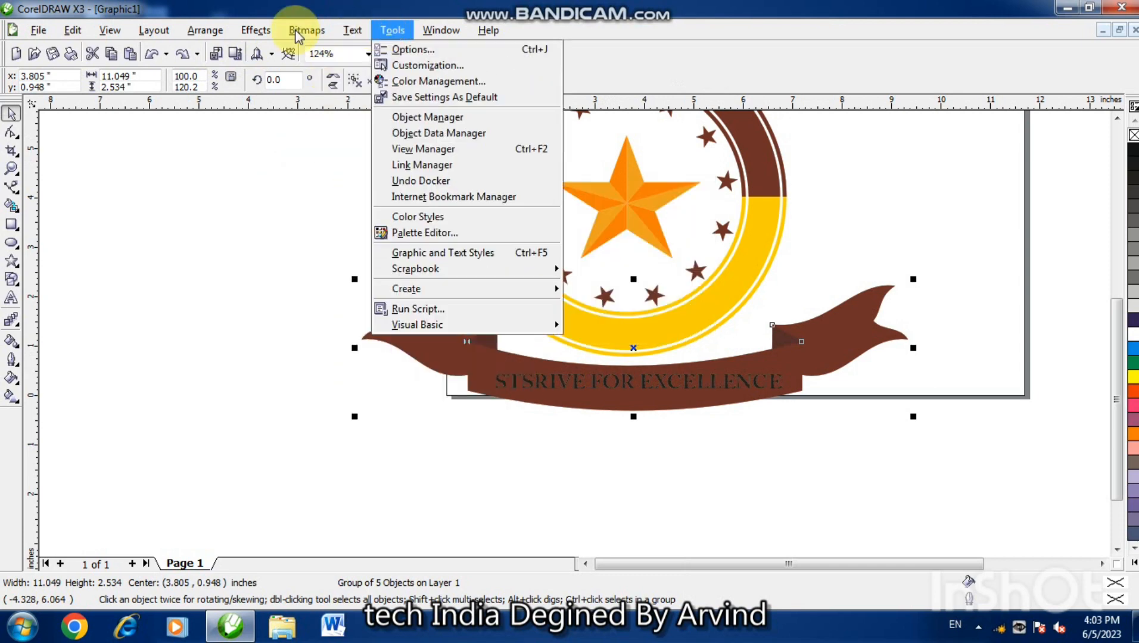
pyautogui.moveTo(349, 34)
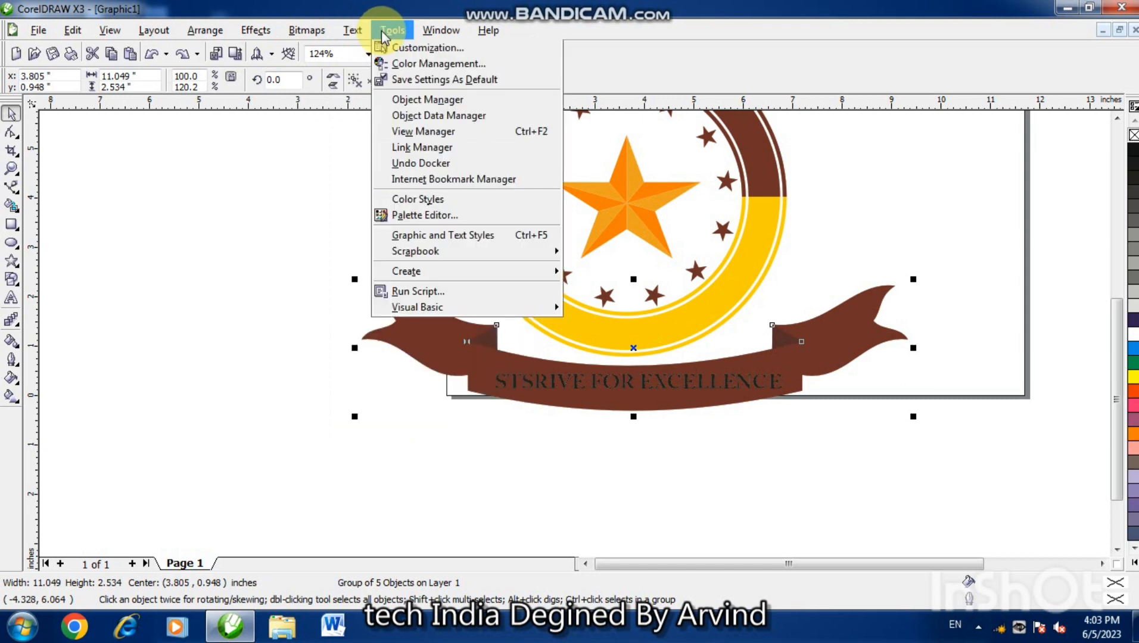
pyautogui.moveTo(252, 29)
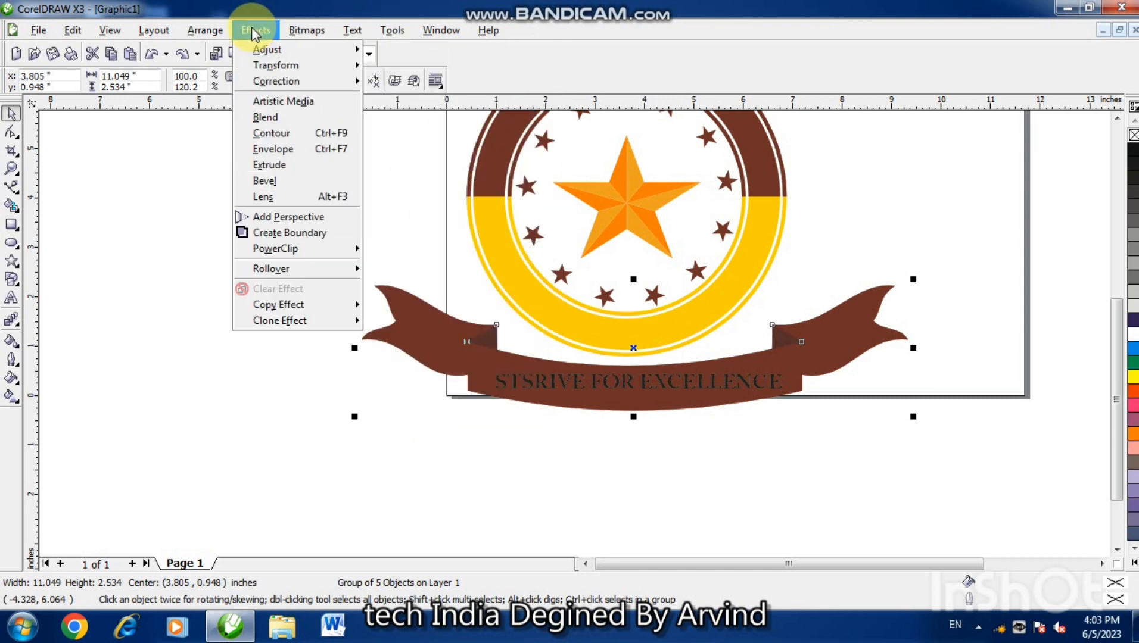
pyautogui.moveTo(297, 34)
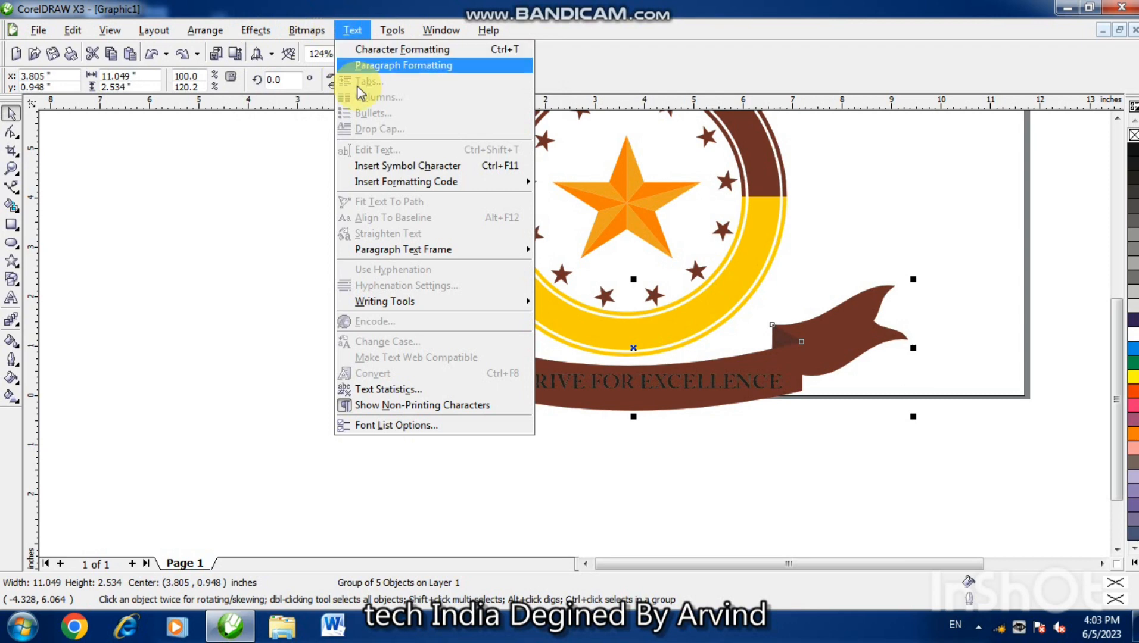
pyautogui.click(236, 231)
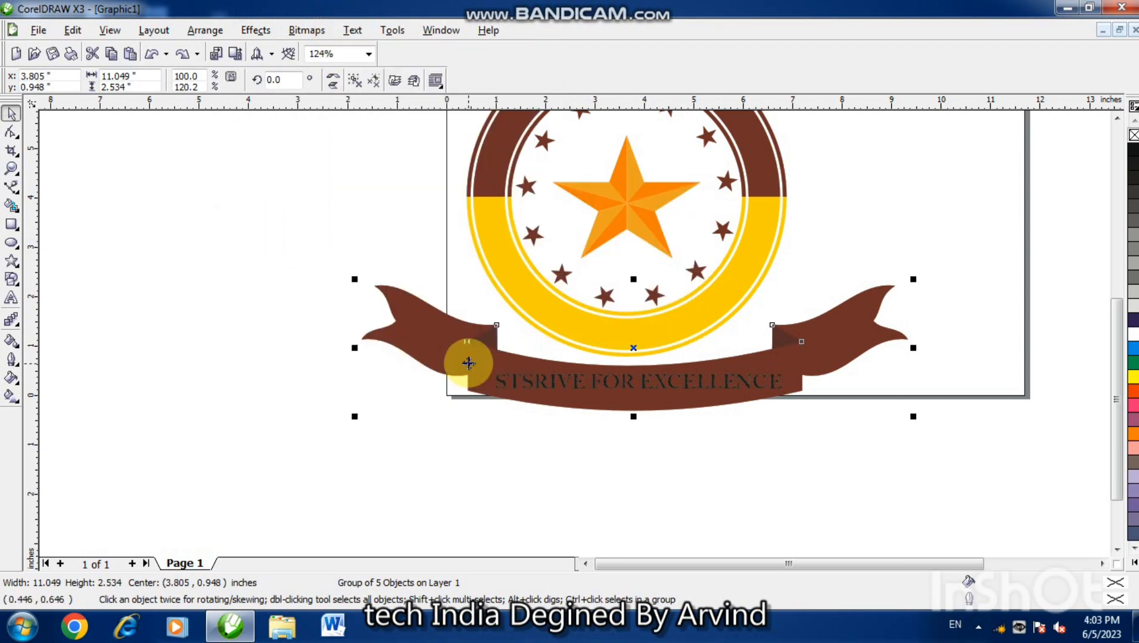
pyautogui.click(373, 339)
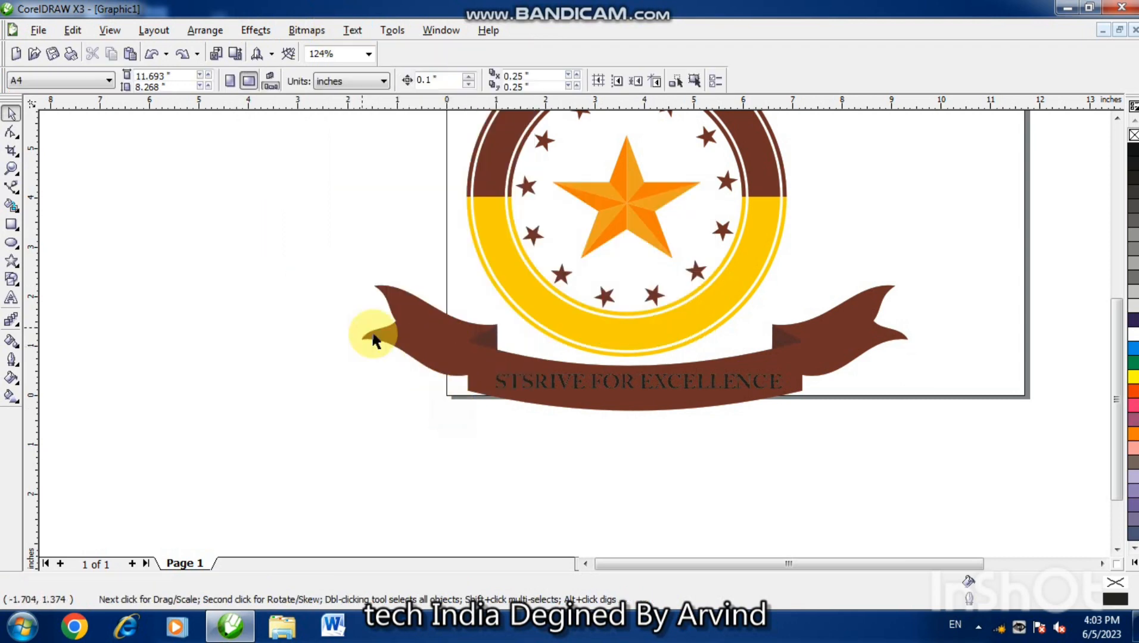
# Move the brown ribbon group down and slightly left, away from the motto text and the ring
pyautogui.click(504, 387)
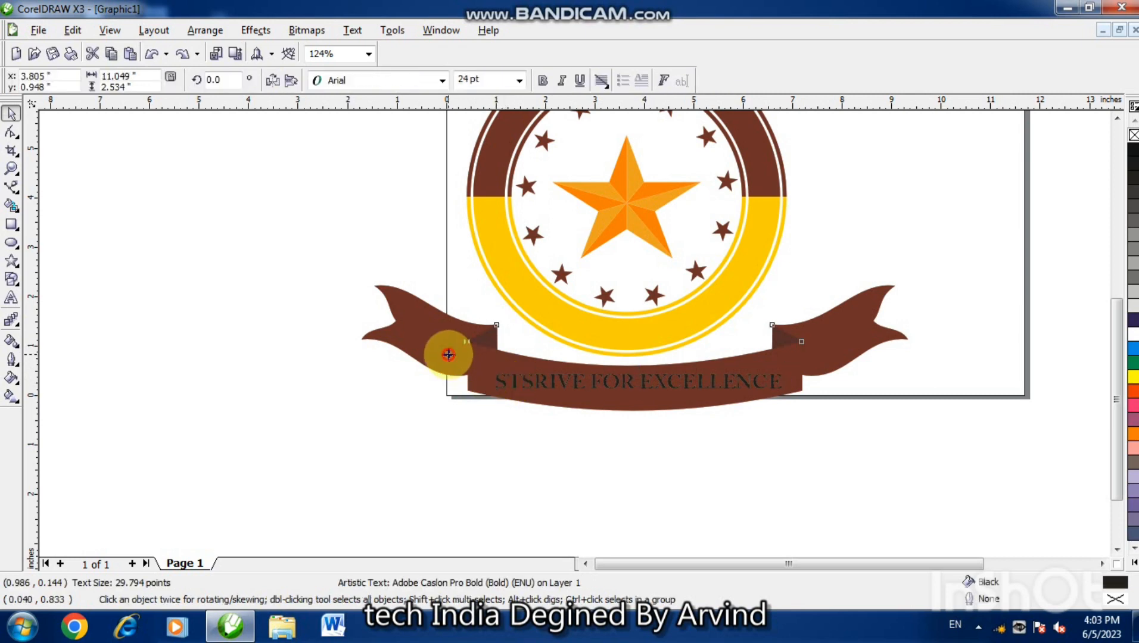
pyautogui.click(465, 352)
pyautogui.moveTo(469, 353); pyautogui.dragTo(420, 445)
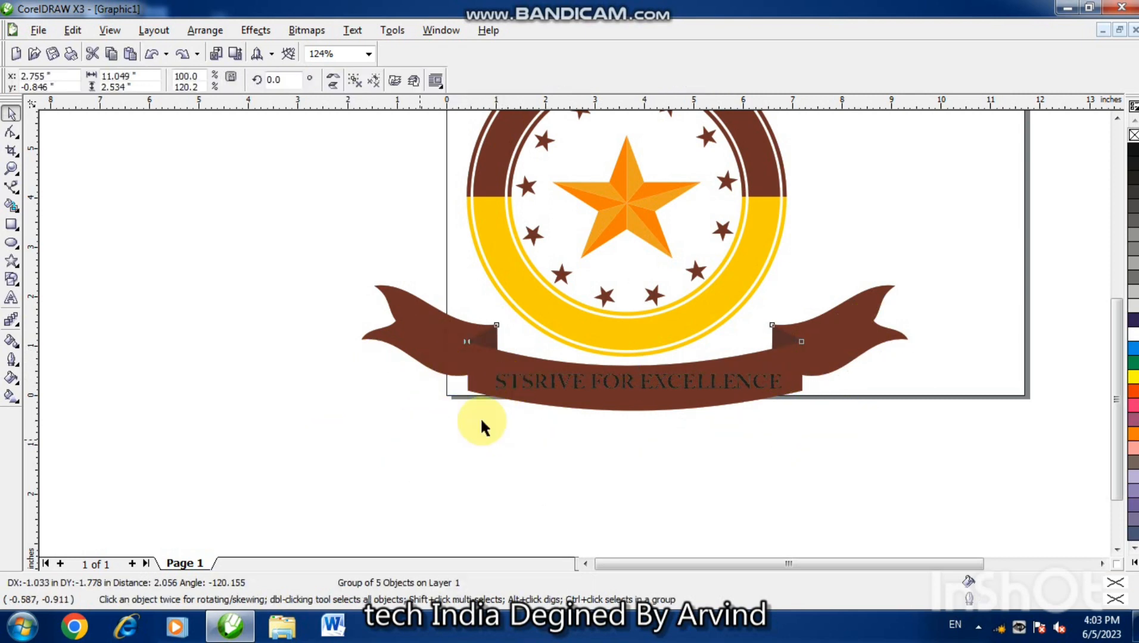
# Try to fit the motto text to the brown ribbon as its path
pyautogui.click(514, 382)
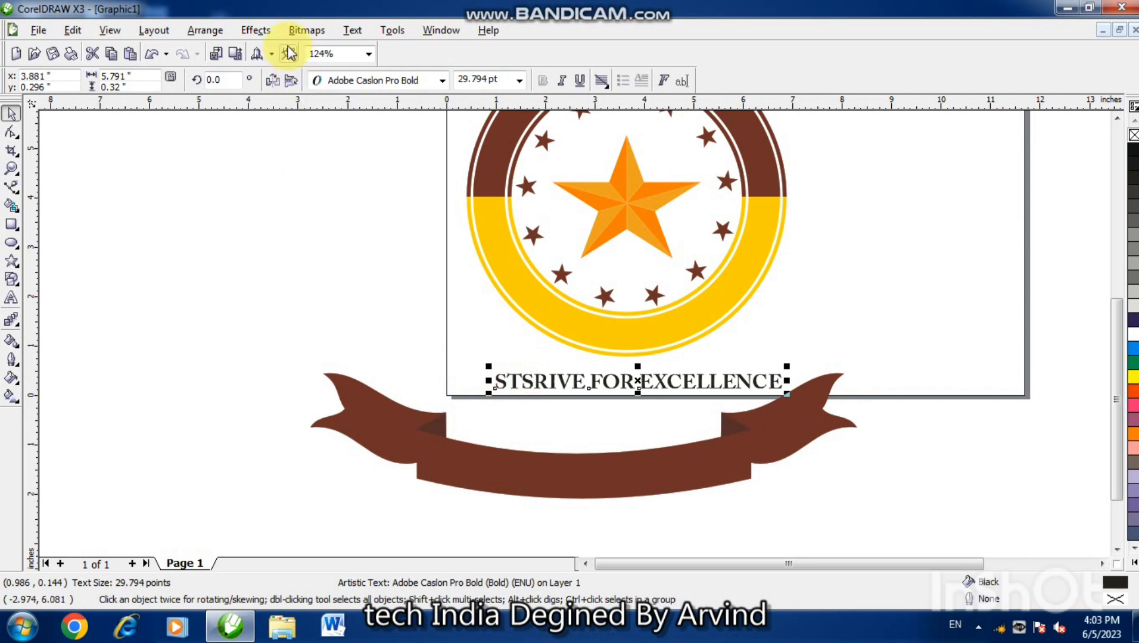
pyautogui.click(352, 30)
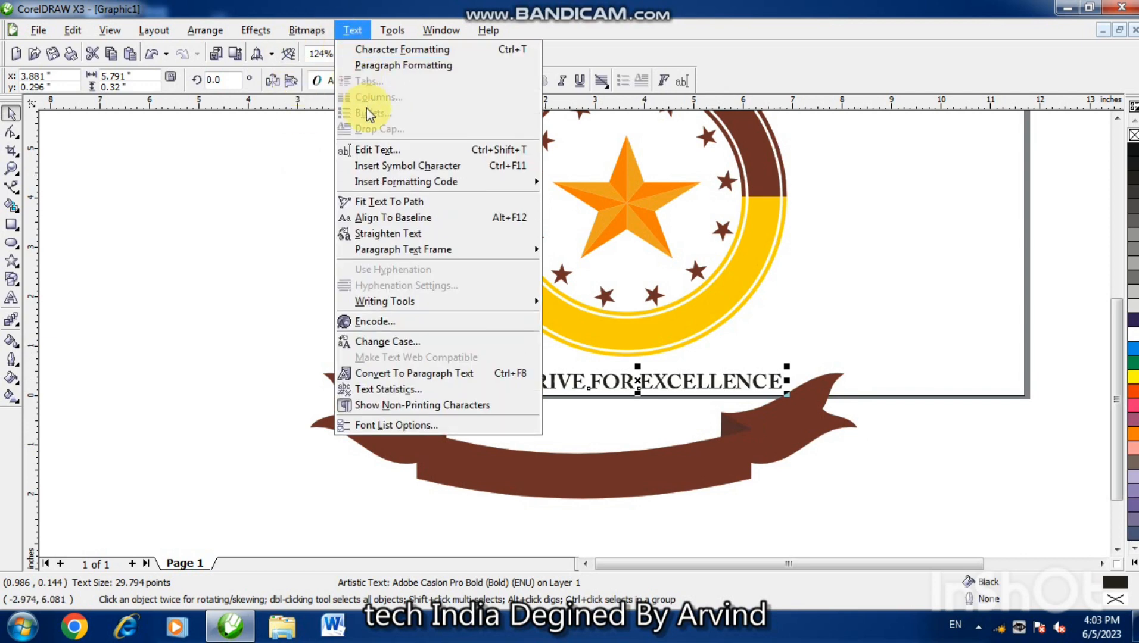
pyautogui.click(397, 201)
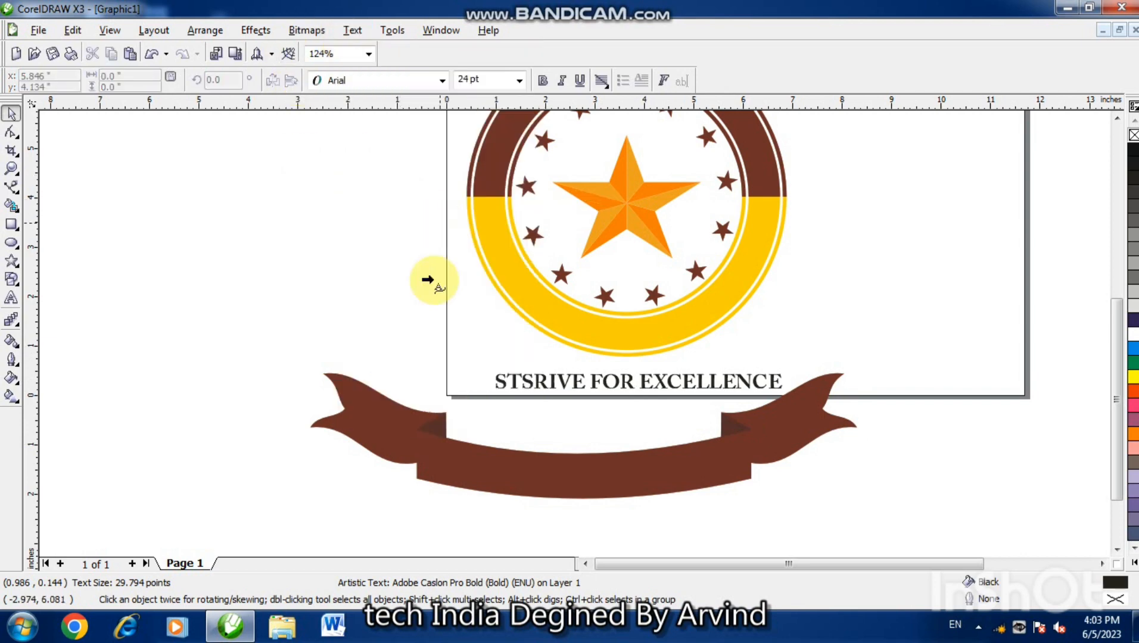
pyautogui.click(394, 427)
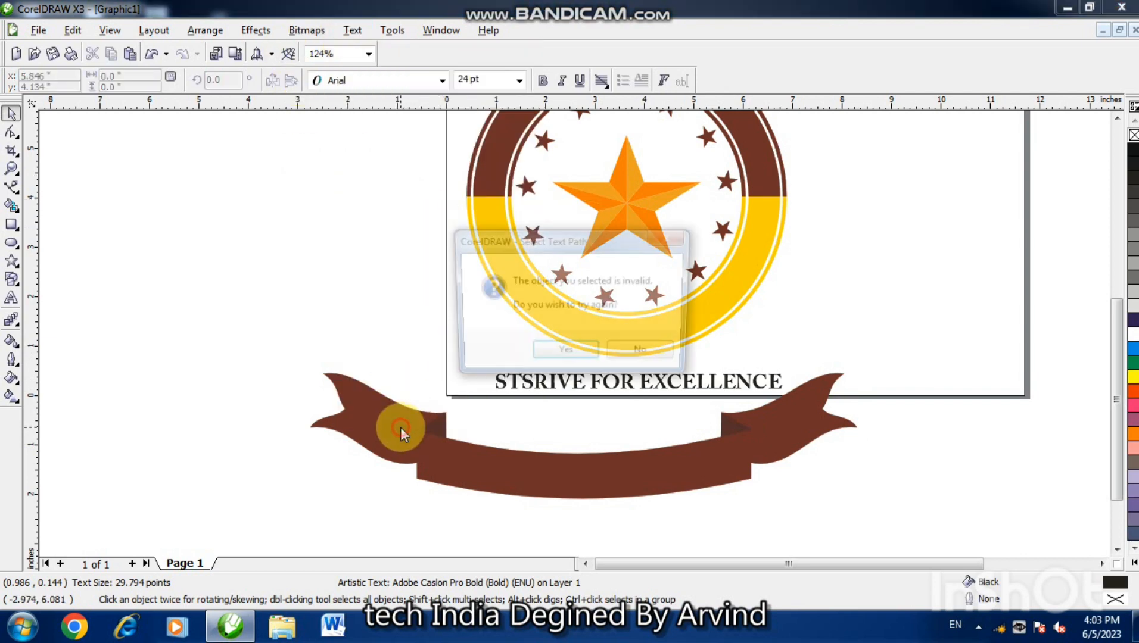
pyautogui.click(578, 355)
pyautogui.click(535, 454)
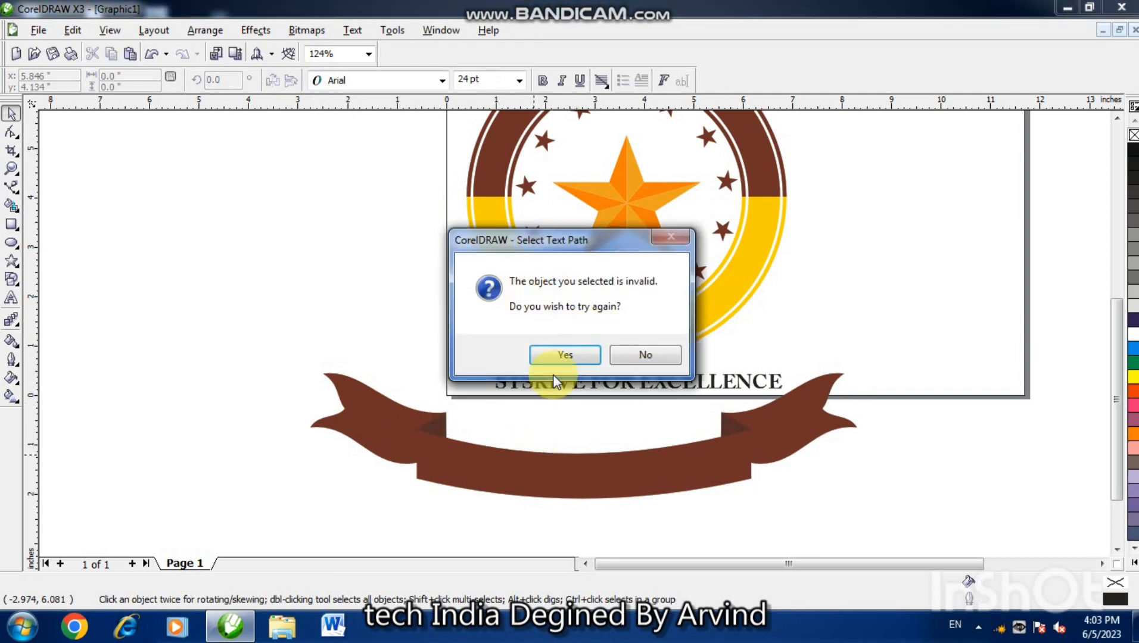
pyautogui.click(560, 355)
pyautogui.click(559, 386)
pyautogui.click(568, 355)
pyautogui.click(656, 449)
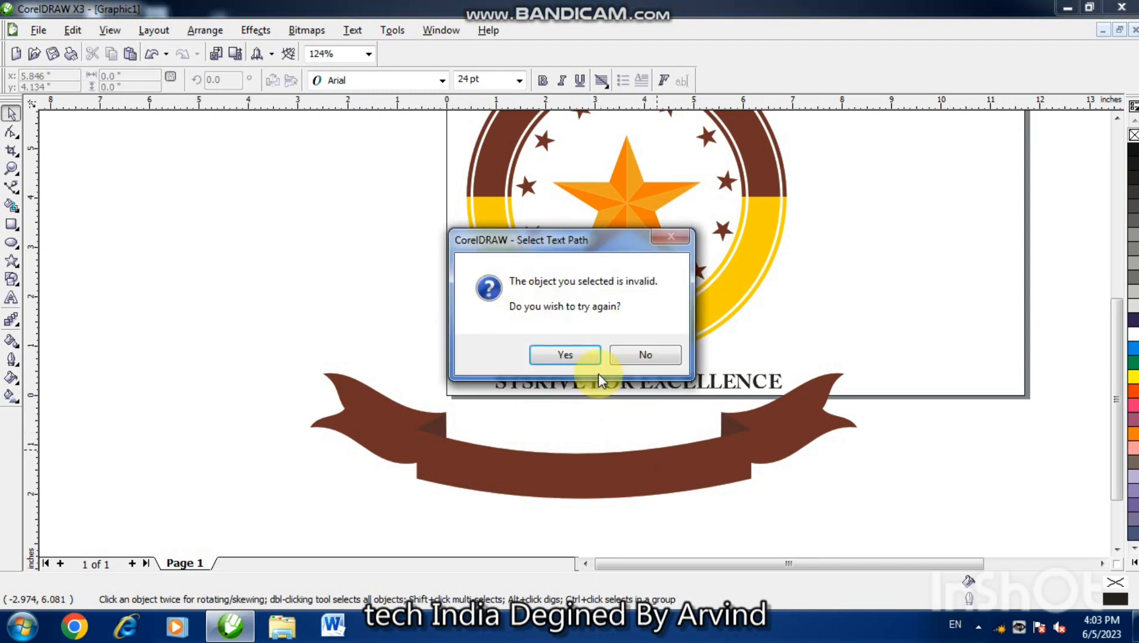
pyautogui.click(575, 355)
# Try to fit the motto text to a circular path around the ring, and undo the fitting
pyautogui.click(635, 325)
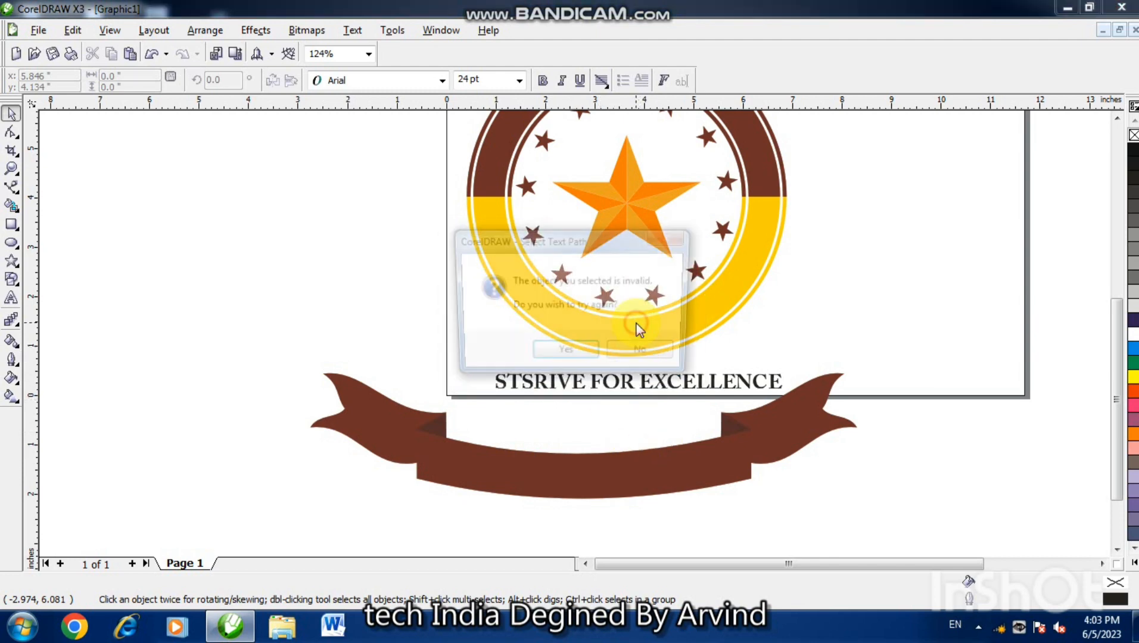
pyautogui.click(554, 355)
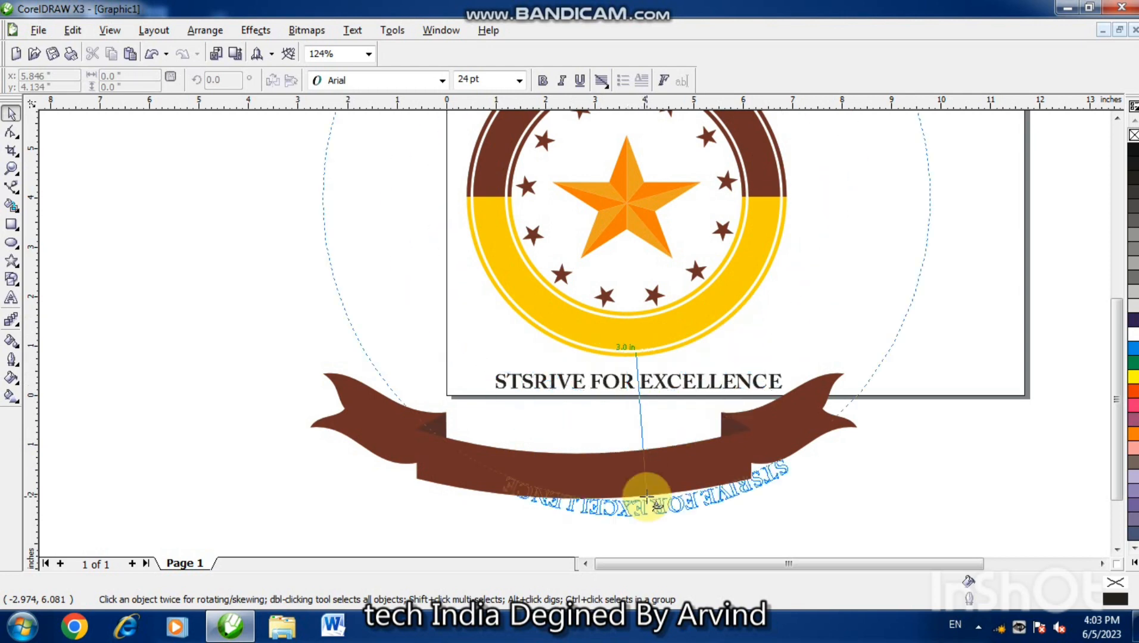
pyautogui.click(640, 473)
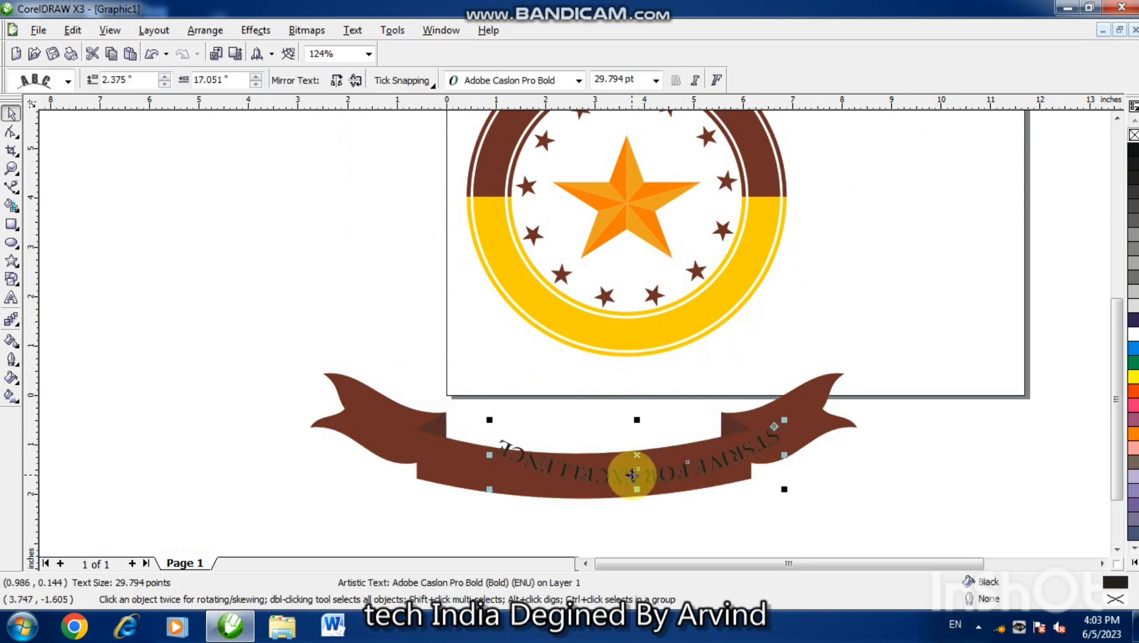
pyautogui.hotkey('ctrl', 'z')
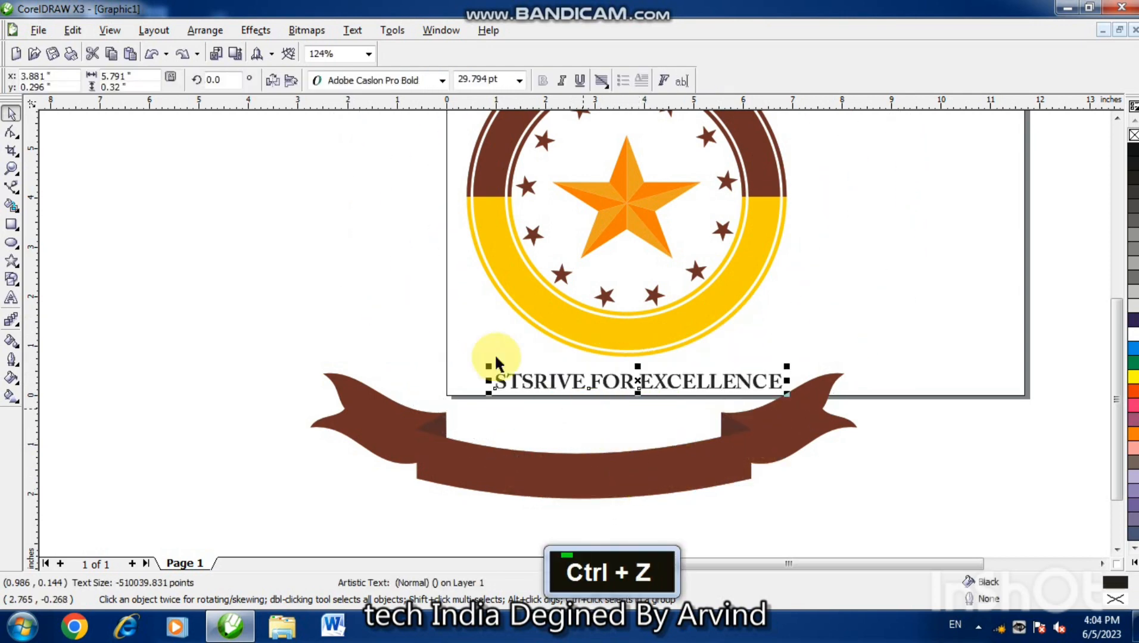
# Place the motto text on the ribbon's middle band, convert it to curves and bend it with an unconstrained envelope to follow the curve
pyautogui.moveTo(610, 381); pyautogui.dragTo(559, 475)
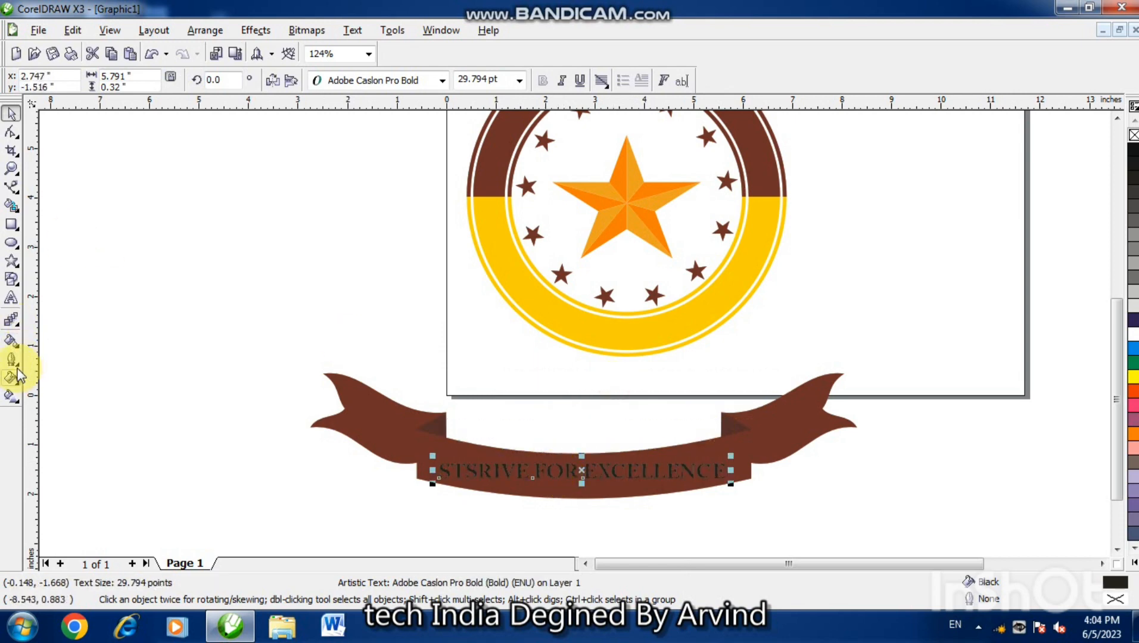
pyautogui.click(12, 324)
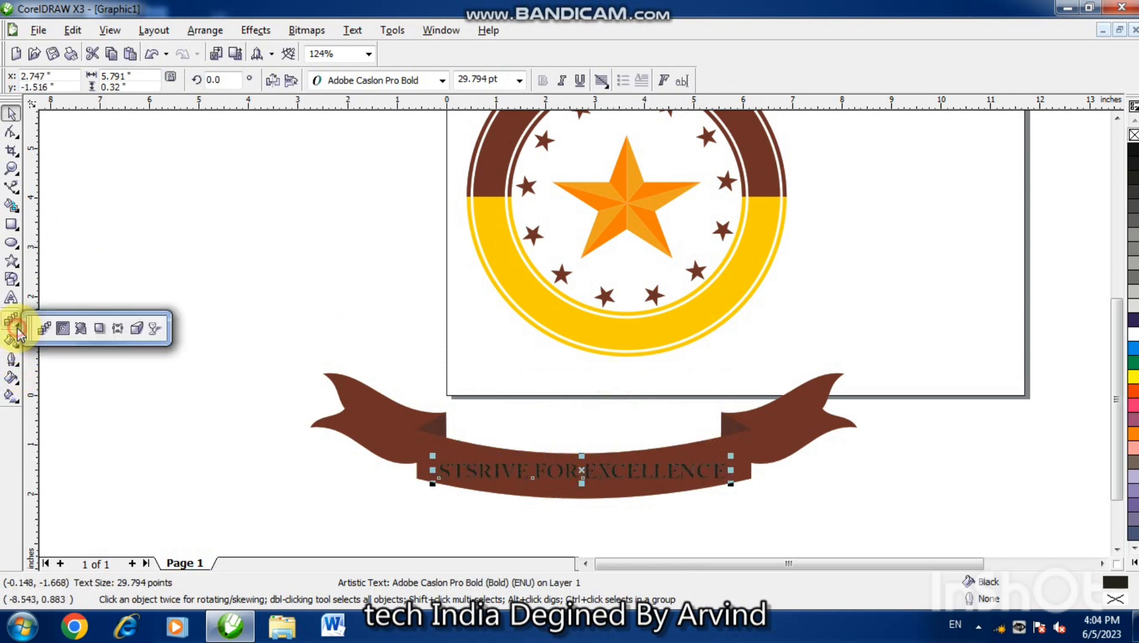
pyautogui.click(116, 328)
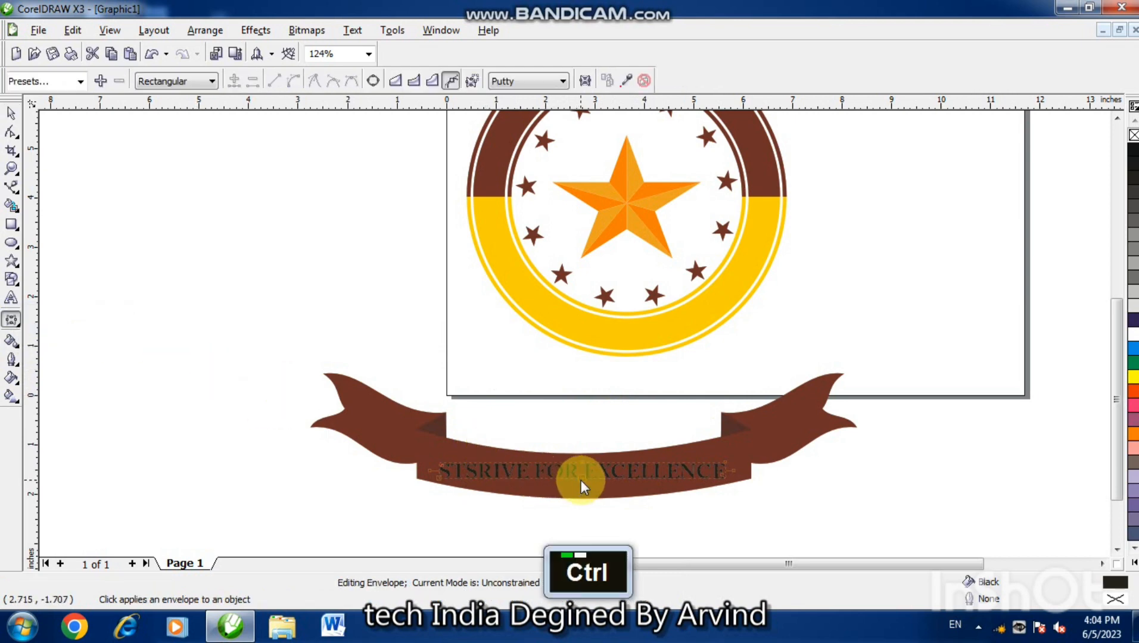
pyautogui.hotkey('ctrl', 'q')
pyautogui.moveTo(583, 488)
pyautogui.mouseDown()
pyautogui.moveTo(581, 498)
pyautogui.moveTo(584, 475)
pyautogui.mouseUp()
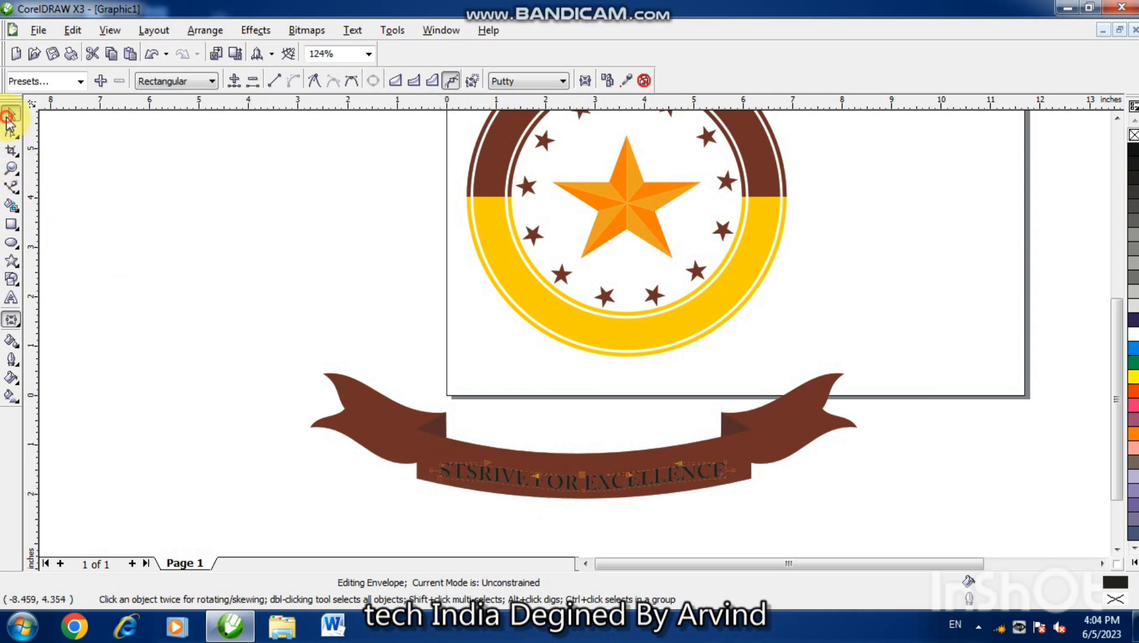
pyautogui.click(9, 114)
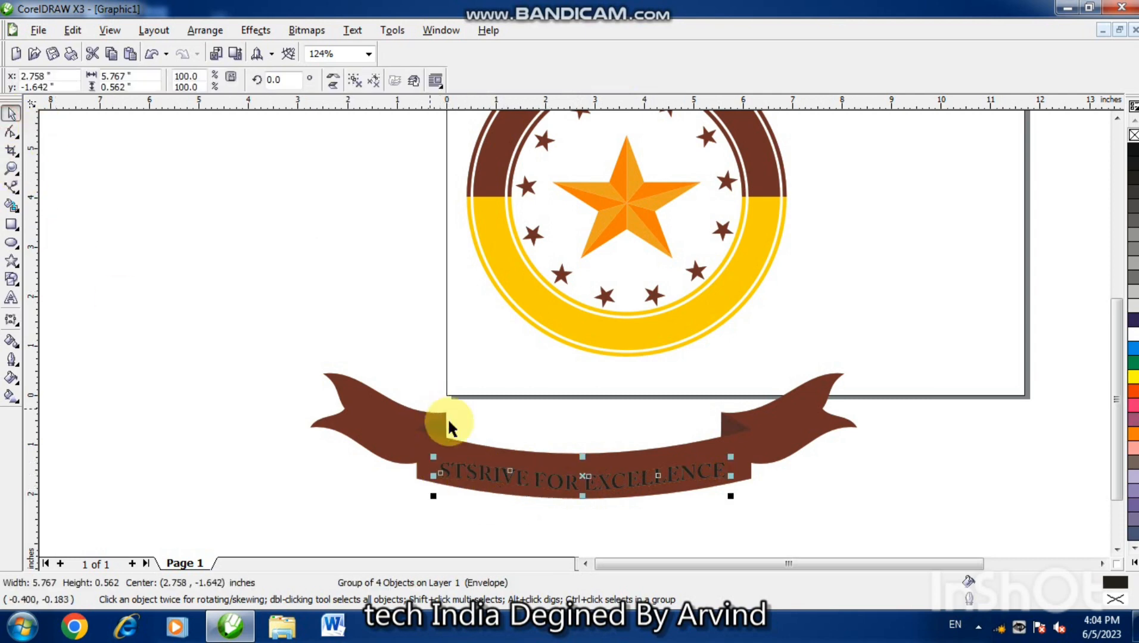
# Align the bent motto text with the ribbon group on their horizontal and vertical centres
pyautogui.keyDown('shift'); pyautogui.click(537, 455); pyautogui.keyUp('shift')
pyautogui.press('c')
pyautogui.press('e')
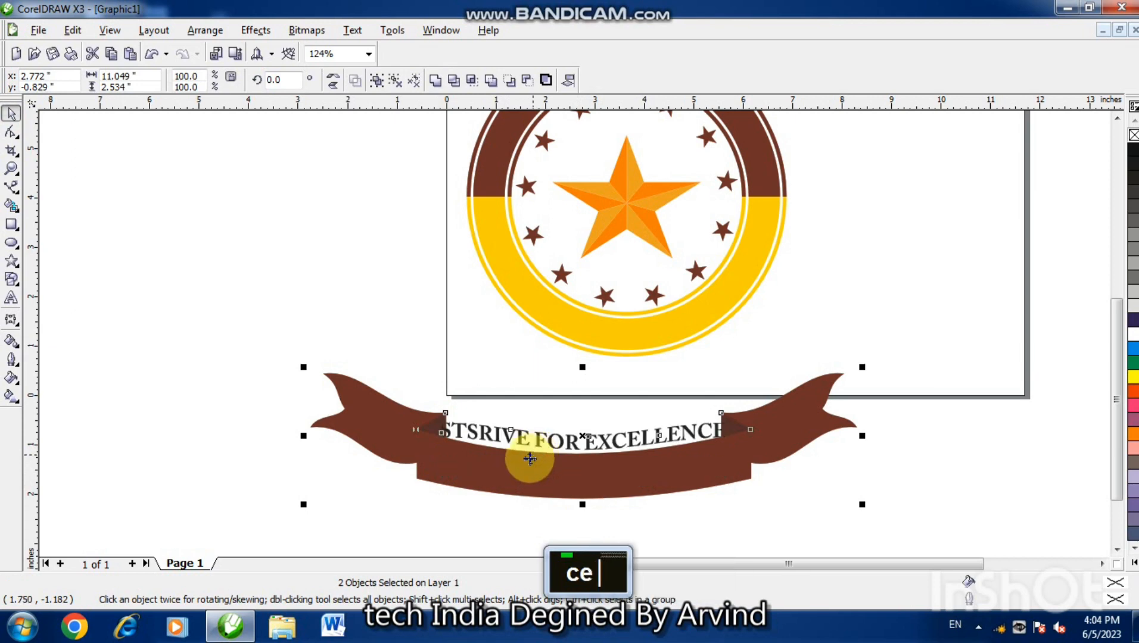
pyautogui.click(488, 535)
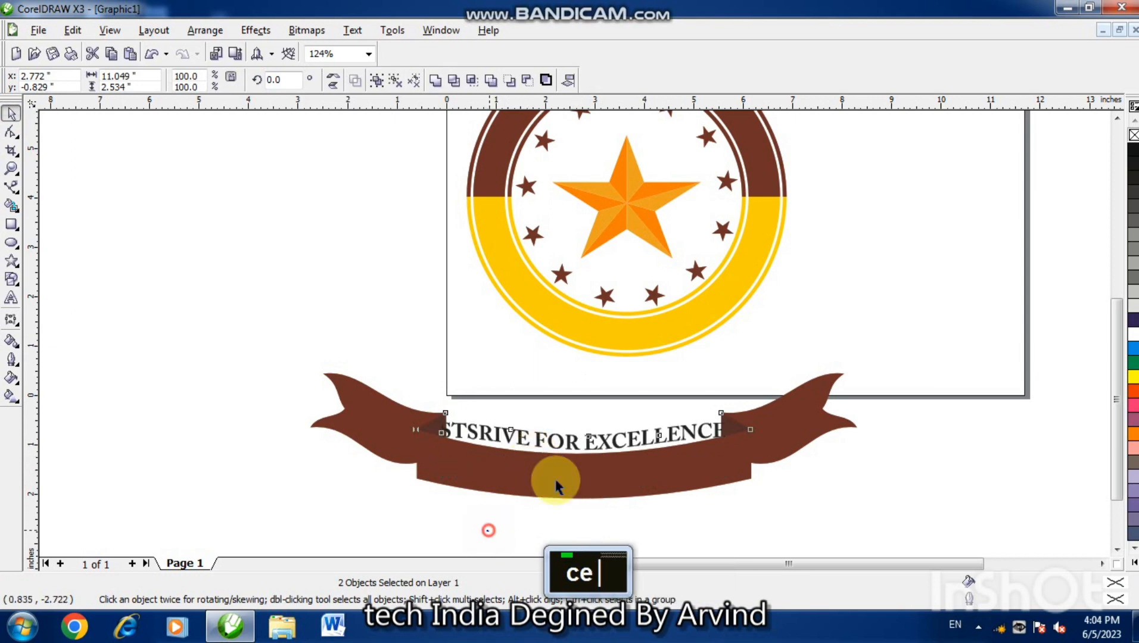
# Nudge the bent motto text straight down to Y -1.529 inches so it sits on the ribbon's middle band
pyautogui.click(568, 443)
pyautogui.hotkey('ctrl', 'Down')
pyautogui.hotkey('ctrl', 'Down')
pyautogui.hotkey('ctrl', 'Down')
pyautogui.hotkey('ctrl', 'Down')
pyautogui.hotkey('ctrl', 'Down')
pyautogui.hotkey('ctrl', 'Down')
pyautogui.hotkey('ctrl', 'Down')
pyautogui.hotkey('ctrl', 'Down')
pyautogui.hotkey('ctrl', 'Down')
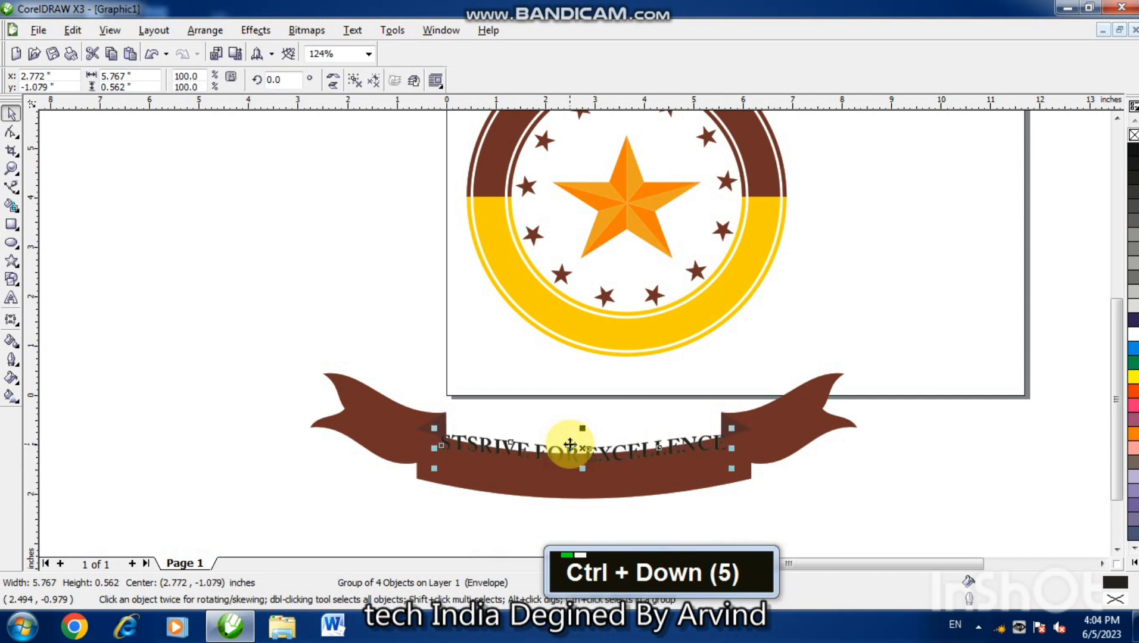
pyautogui.hotkey('ctrl', 'Down')
pyautogui.hotkey('ctrl', 'Down')
pyautogui.hotkey('ctrl', 'Down')
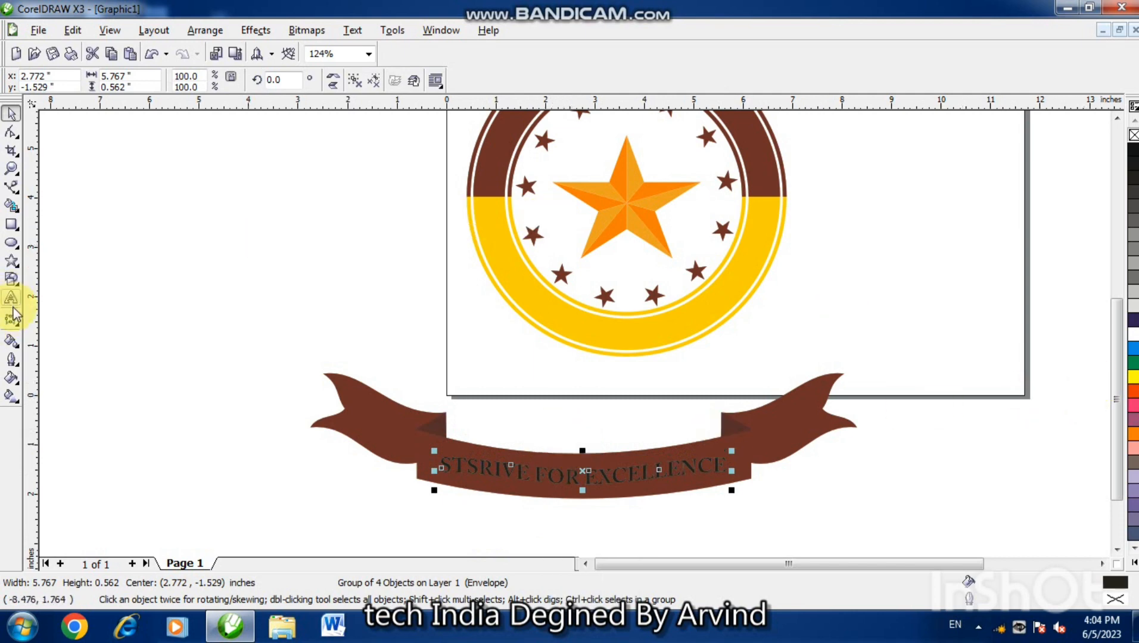
# Sample the ring's golden yellow (C:1 M:16 Y:96 K:0) and fill the words "STSRIVE FOR" with it
pyautogui.click(20, 349)
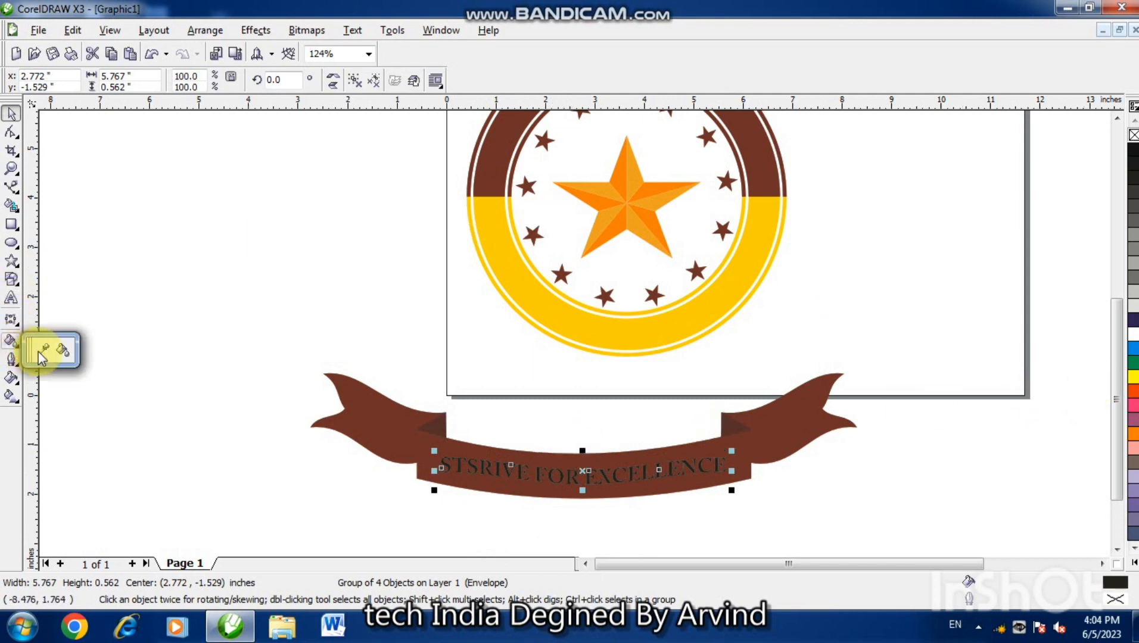
pyautogui.click(65, 347)
pyautogui.click(507, 269)
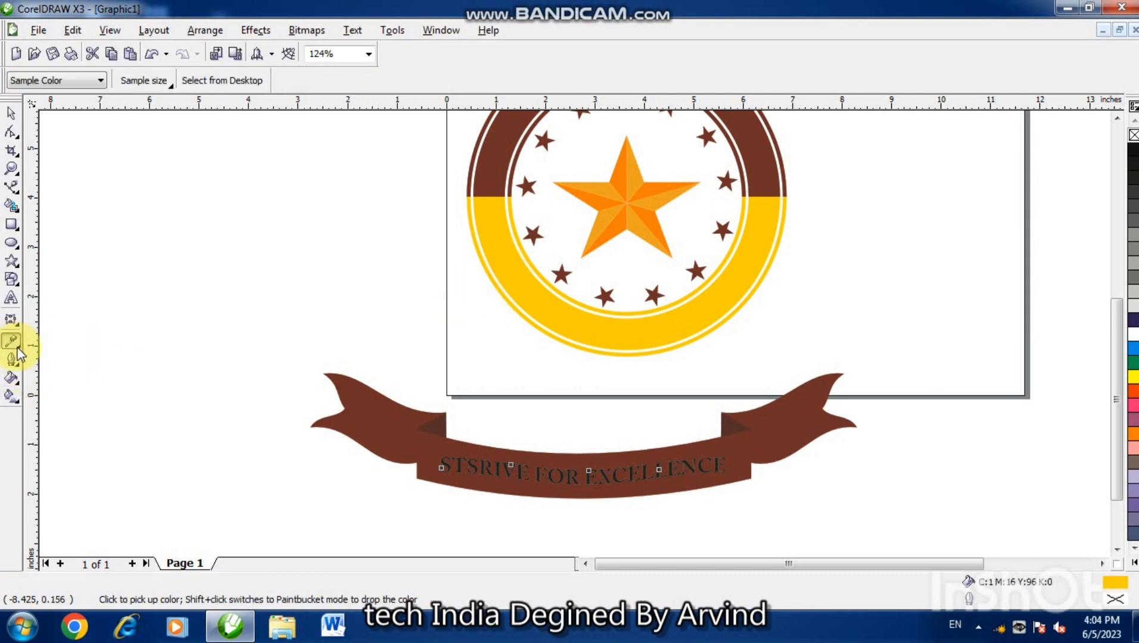
pyautogui.click(20, 352)
pyautogui.click(63, 352)
pyautogui.press('F2')
pyautogui.moveTo(487, 454); pyautogui.dragTo(511, 493)
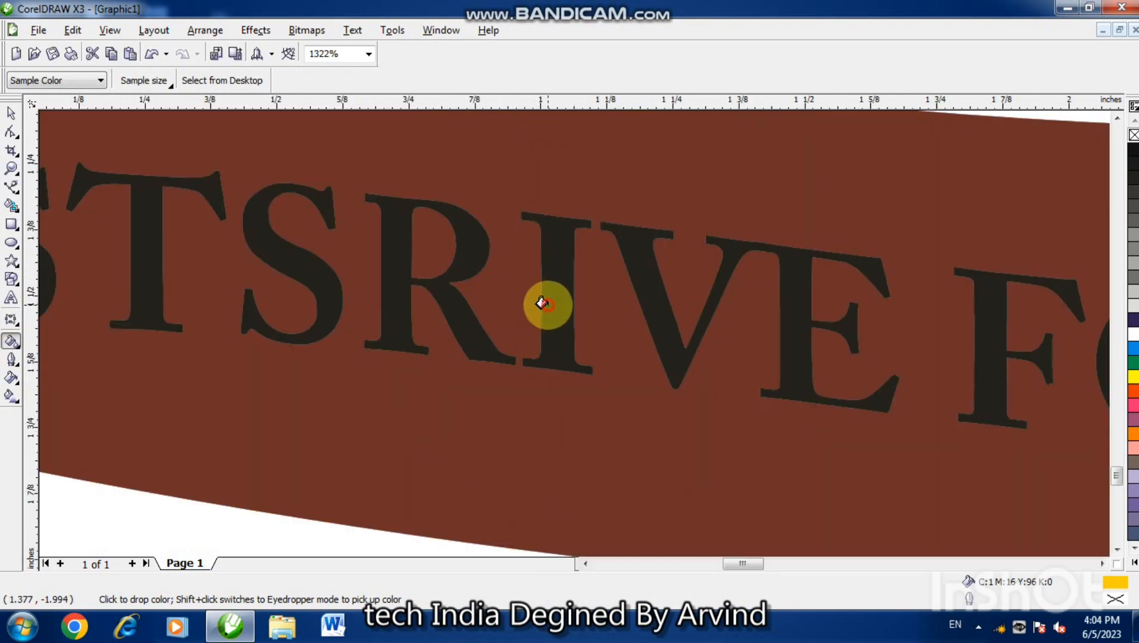
pyautogui.click(541, 304)
pyautogui.click(630, 281)
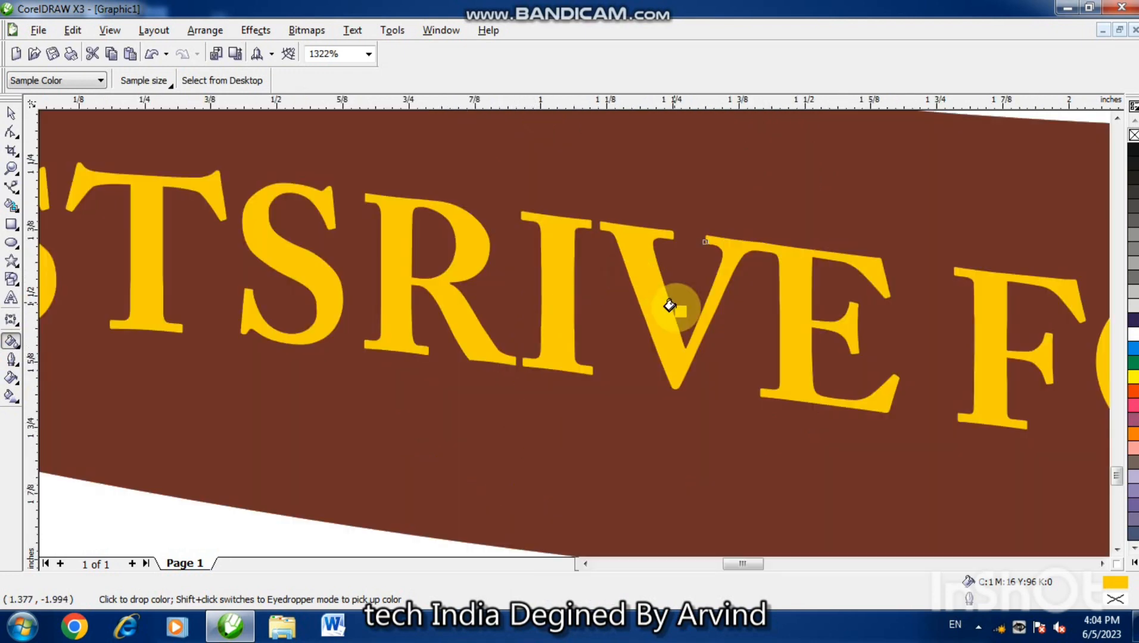
# Apply the golden yellow (C:1 M:16 Y:96 K:0) to the outline and fill of the motto letters "EXCEL"
pyautogui.press('F4')
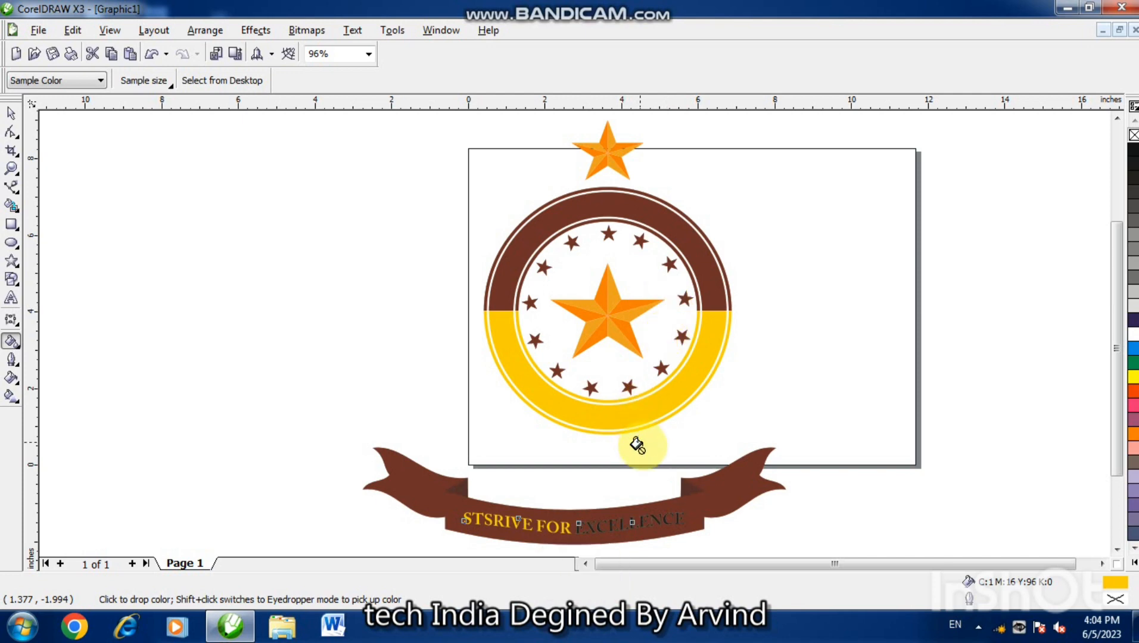
pyautogui.press('F2')
pyautogui.click(608, 520)
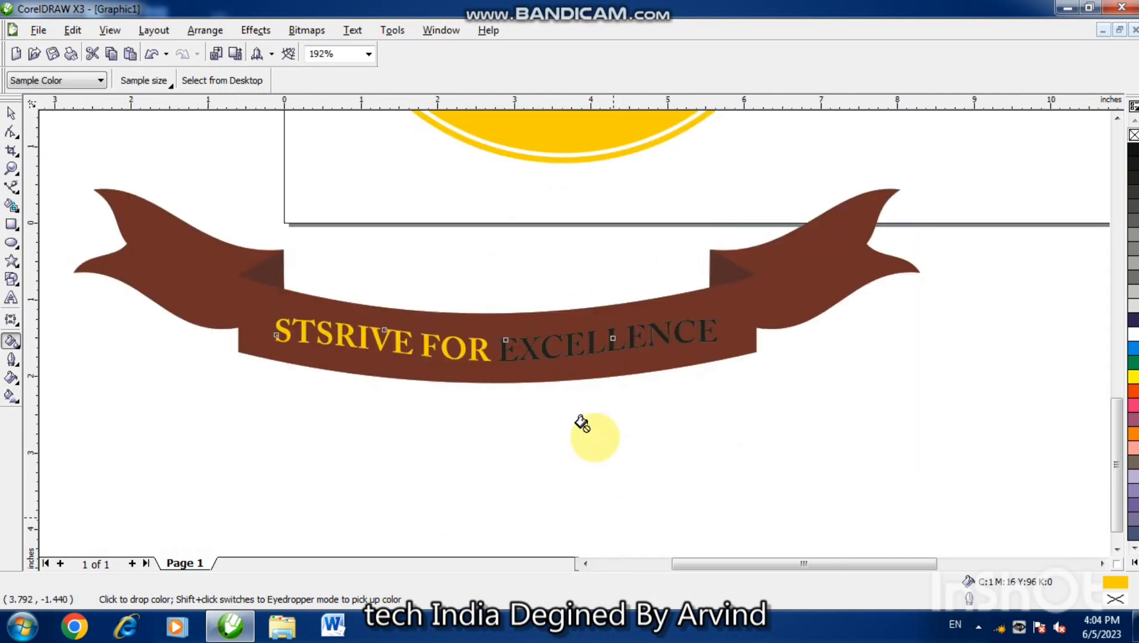
pyautogui.press('F2')
pyautogui.click(506, 346)
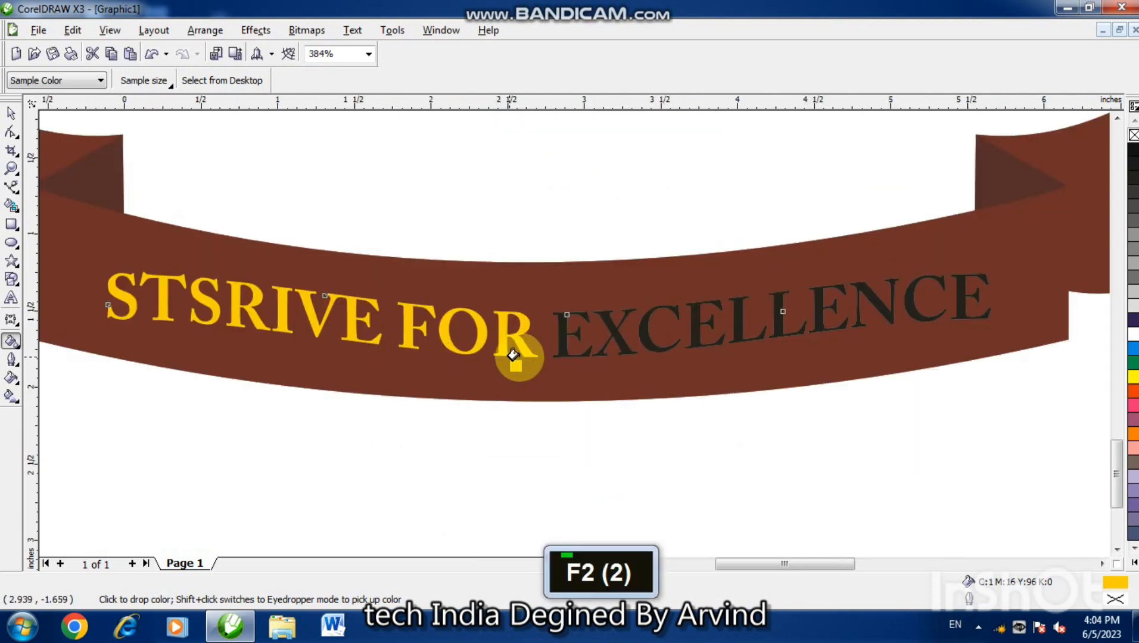
pyautogui.click(550, 332)
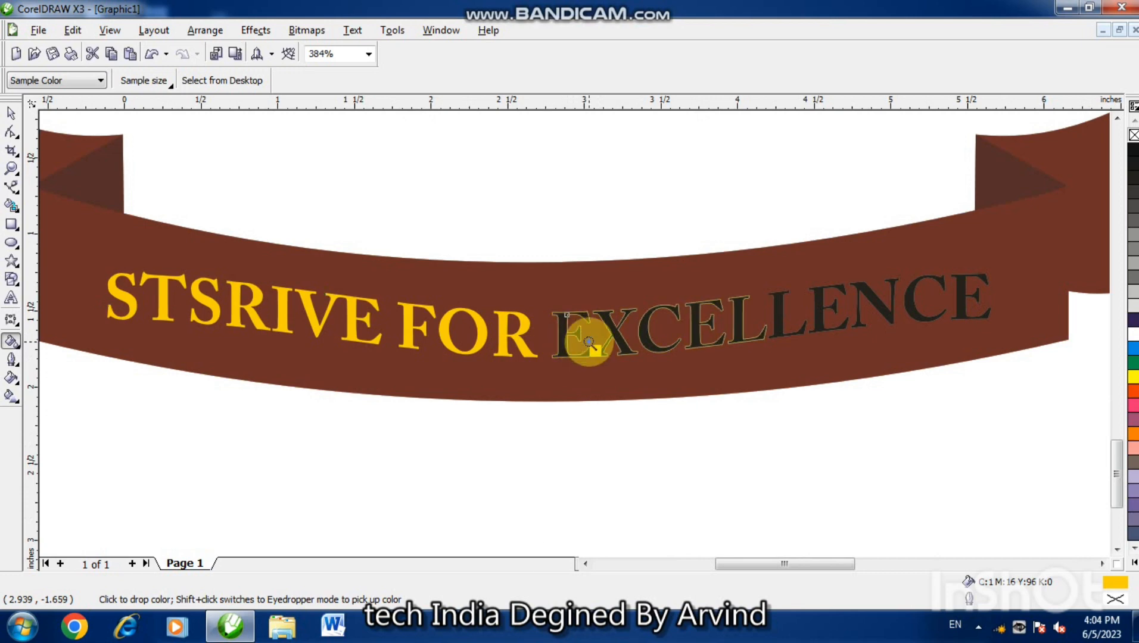
pyautogui.press('F2')
pyautogui.moveTo(595, 343); pyautogui.dragTo(570, 345)
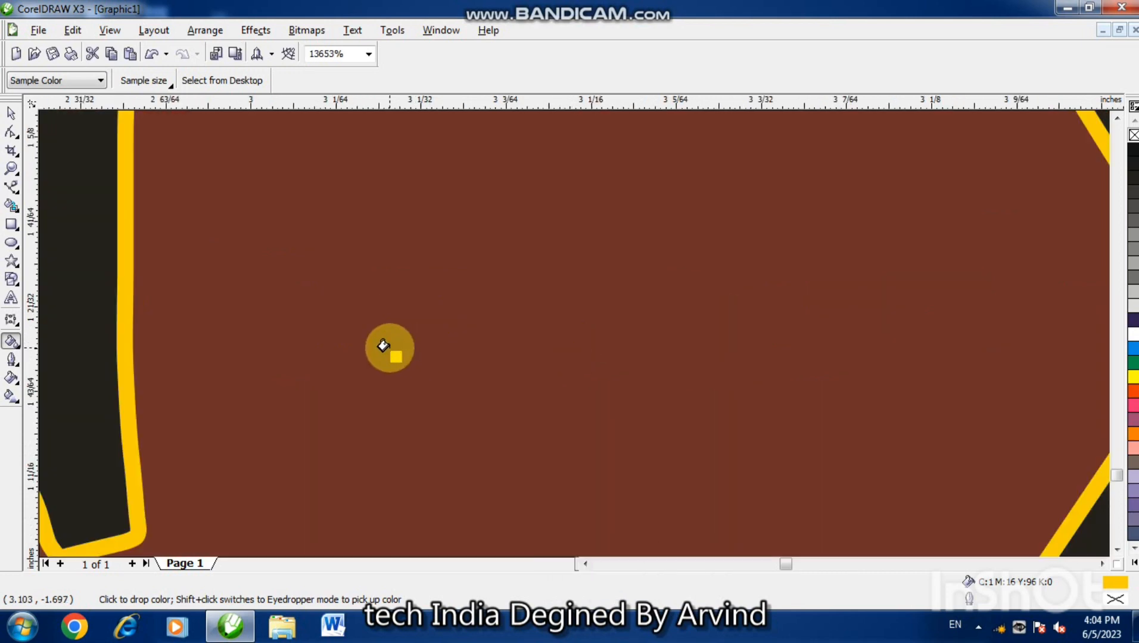
pyautogui.click(61, 394)
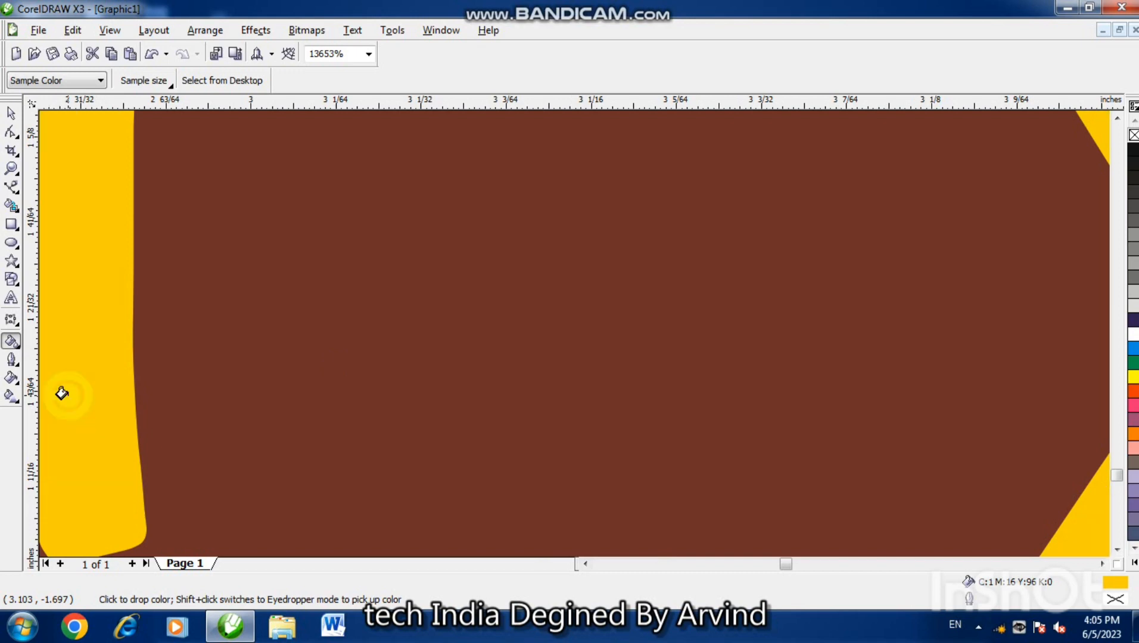
# Fill the remaining motto letters "LENCE" with the same golden yellow
pyautogui.press('F3')
pyautogui.press('F3')
pyautogui.press('F3')
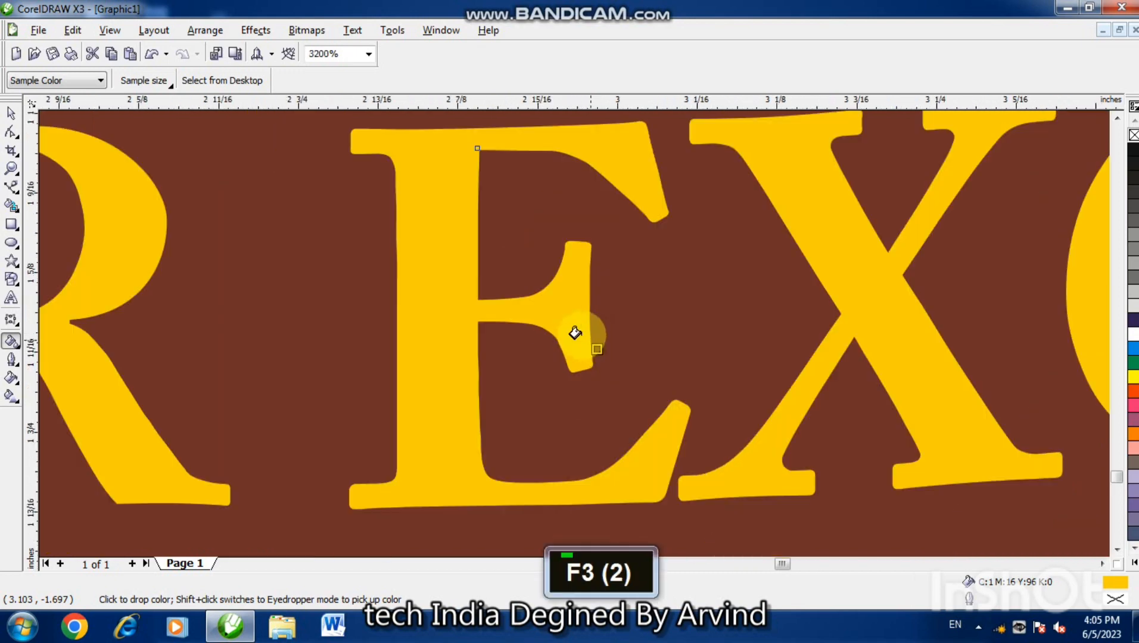
pyautogui.press('F3')
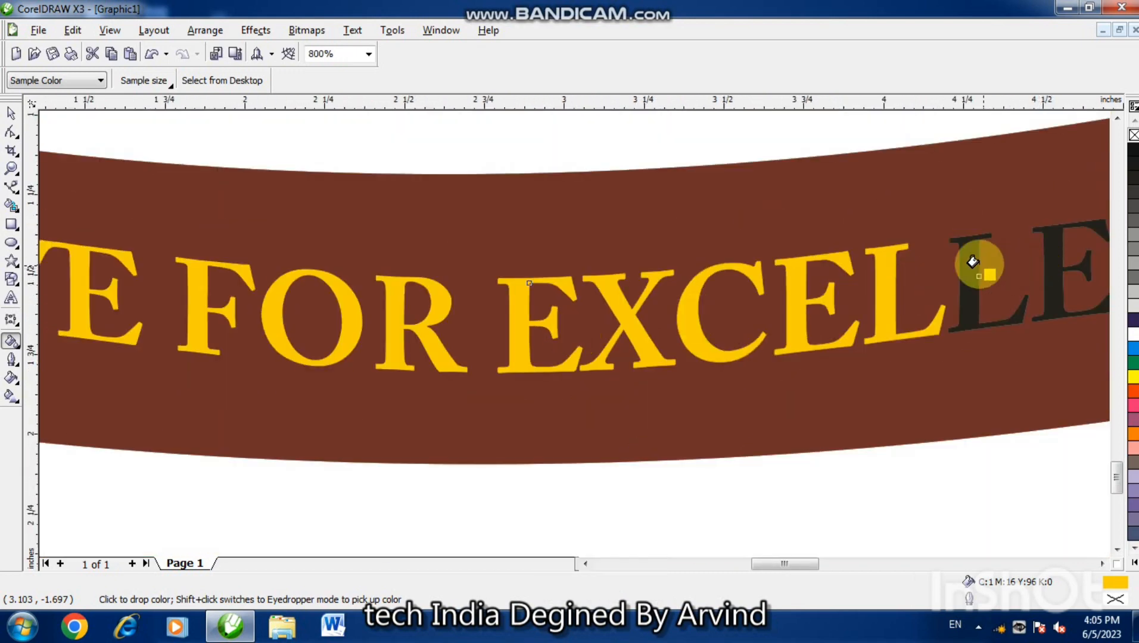
pyautogui.click(957, 256)
pyautogui.press('F3')
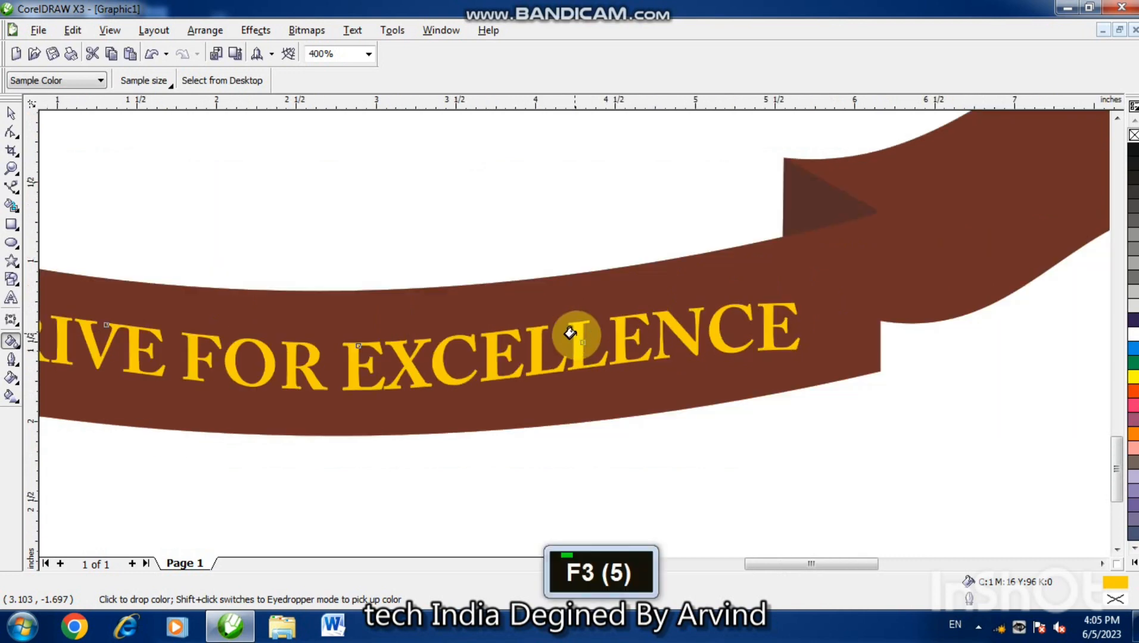
# Remove the outline from the whole bent motto text on the ribbon
pyautogui.click(11, 113)
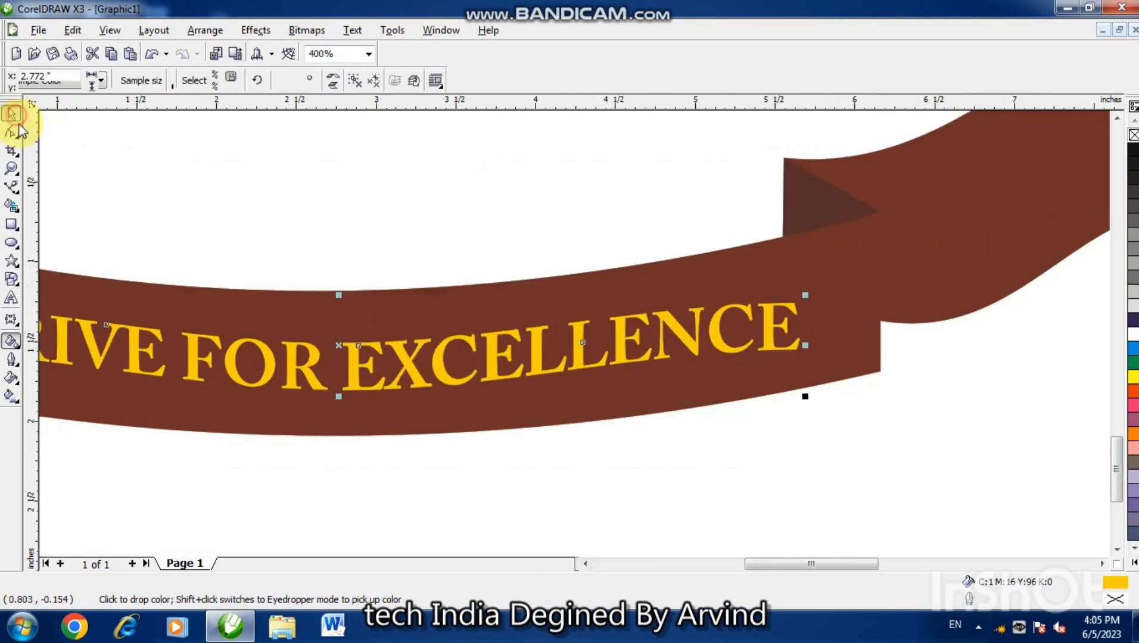
pyautogui.press('F4')
pyautogui.click(292, 400)
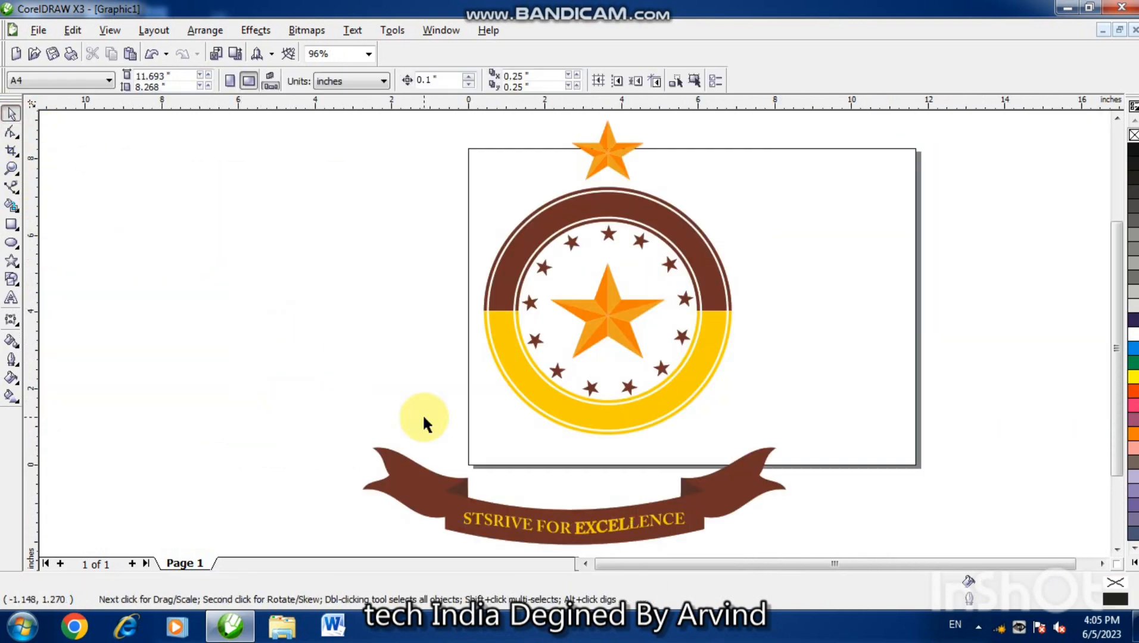
pyautogui.click(511, 524)
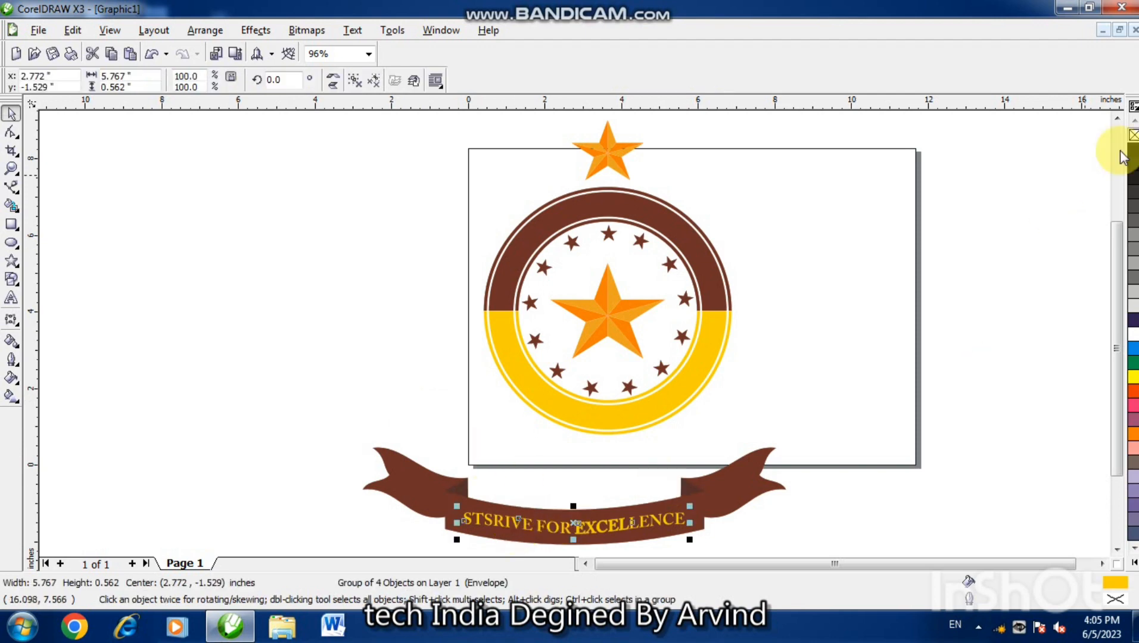
pyautogui.rightClick(1134, 136)
pyautogui.click(1062, 191)
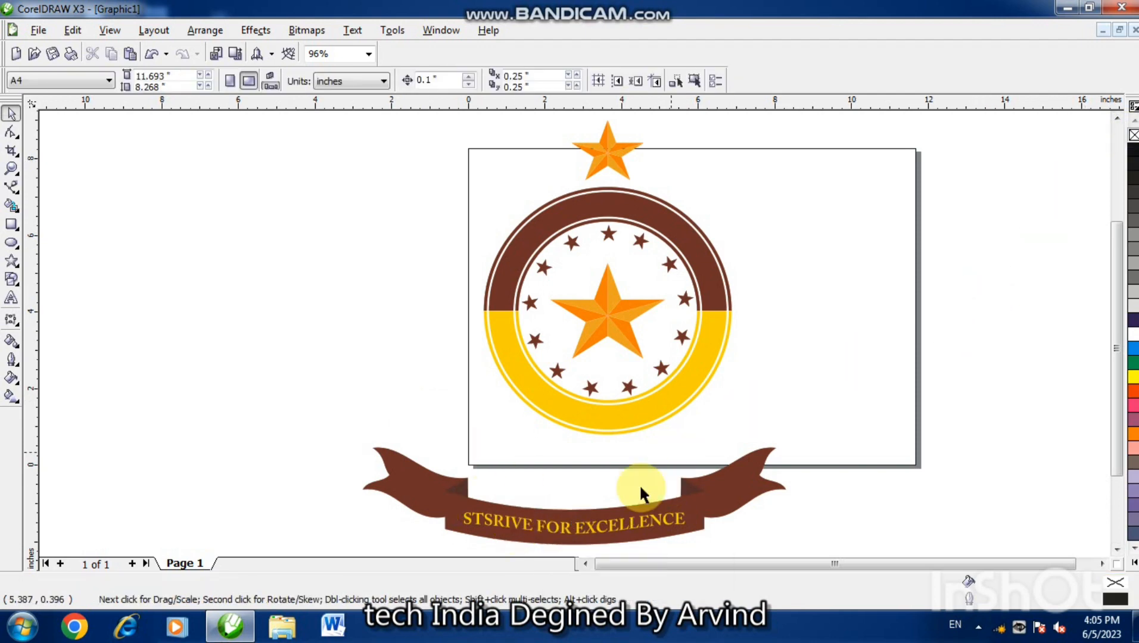
pyautogui.click(634, 529)
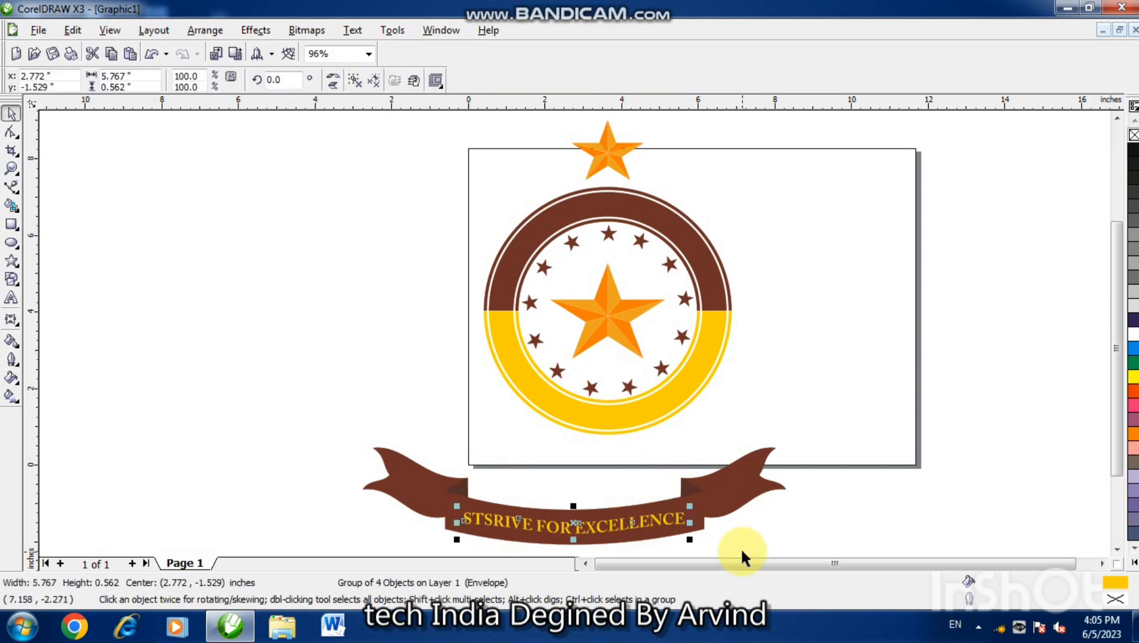
pyautogui.click(807, 507)
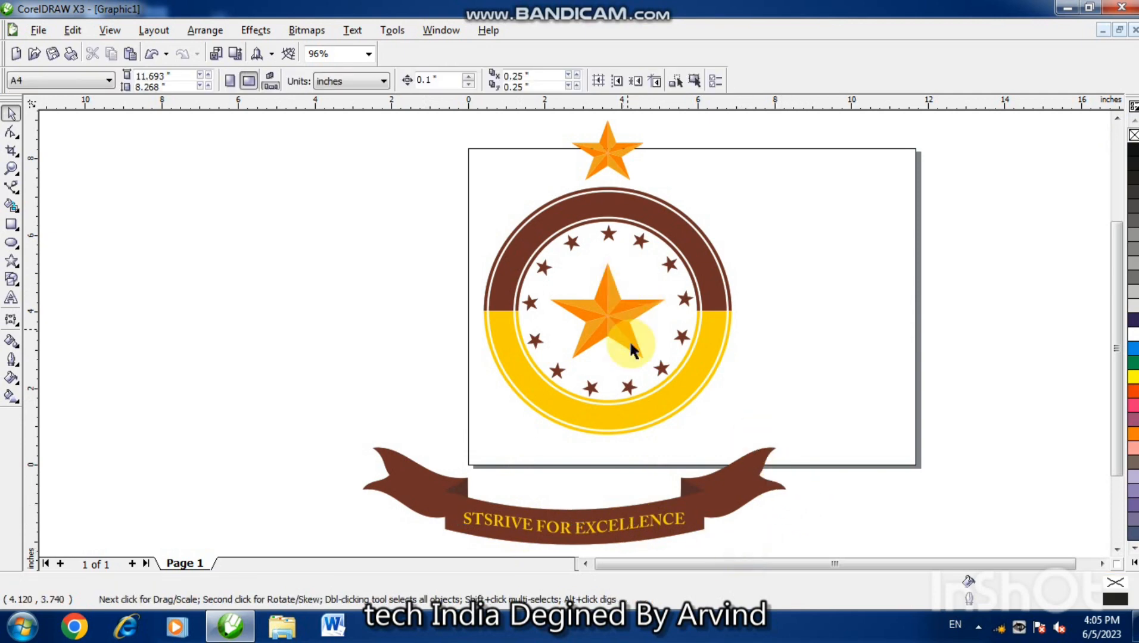
# Group the motto text with the ribbon and centre that group horizontally on the ring
pyautogui.click(483, 523)
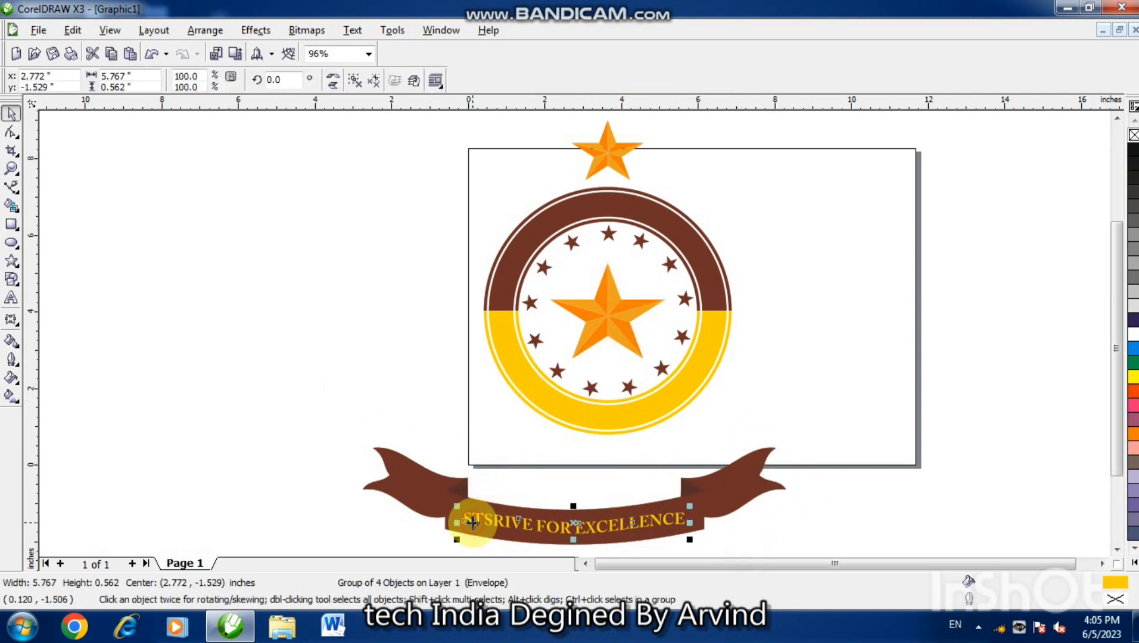
pyautogui.keyDown('shift'); pyautogui.click(433, 489); pyautogui.keyUp('shift')
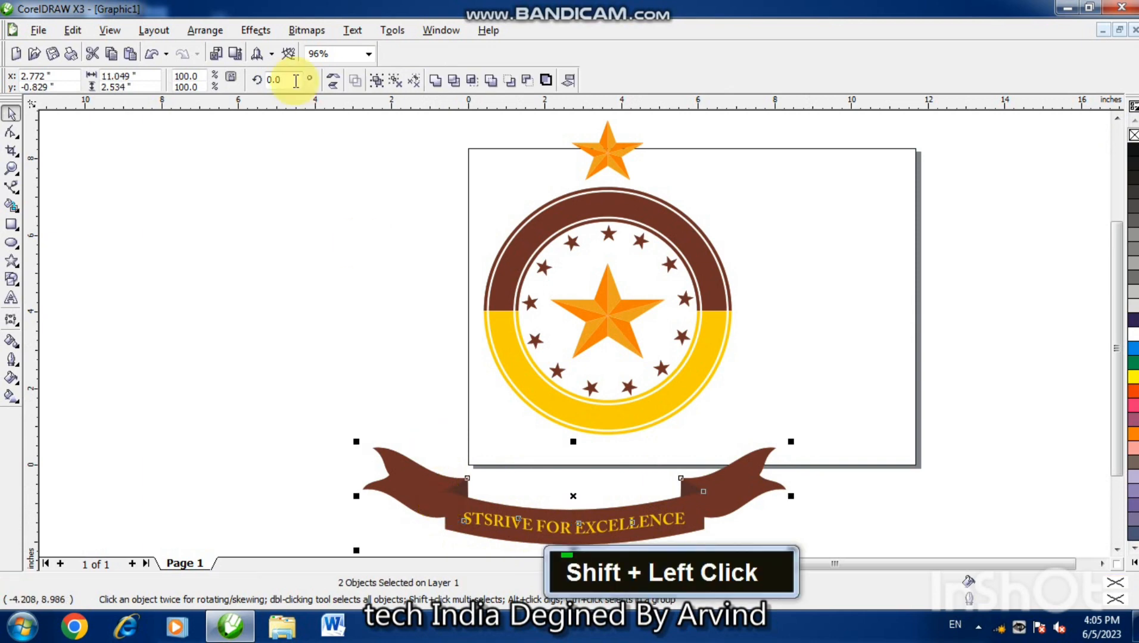
pyautogui.click(377, 84)
pyautogui.keyDown('shift'); pyautogui.click(542, 388); pyautogui.keyUp('shift')
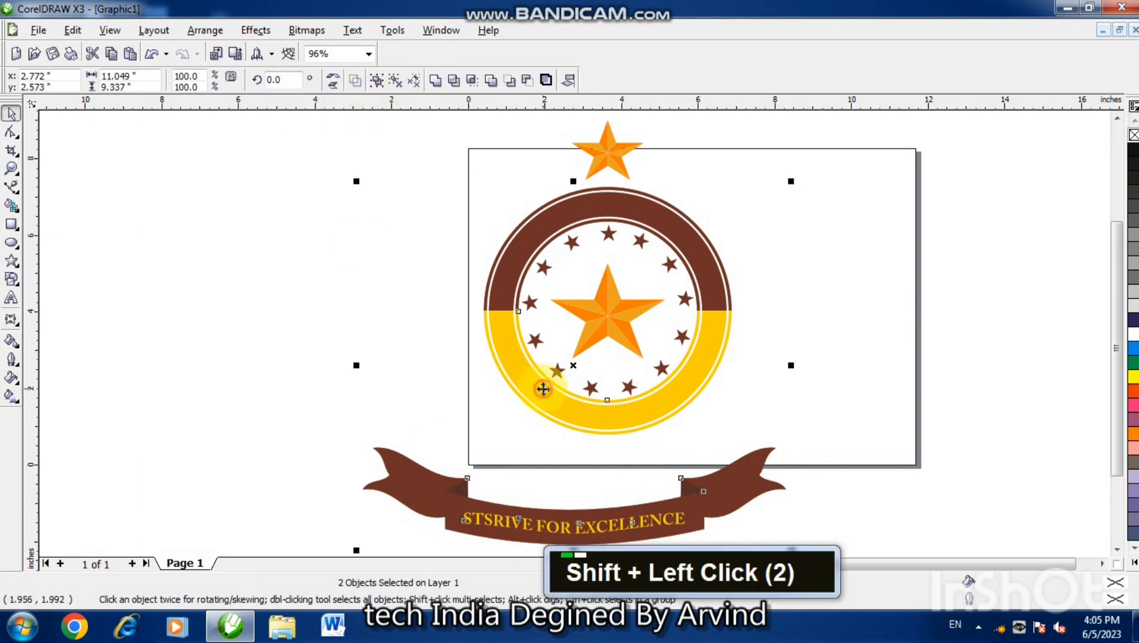
pyautogui.press('c')
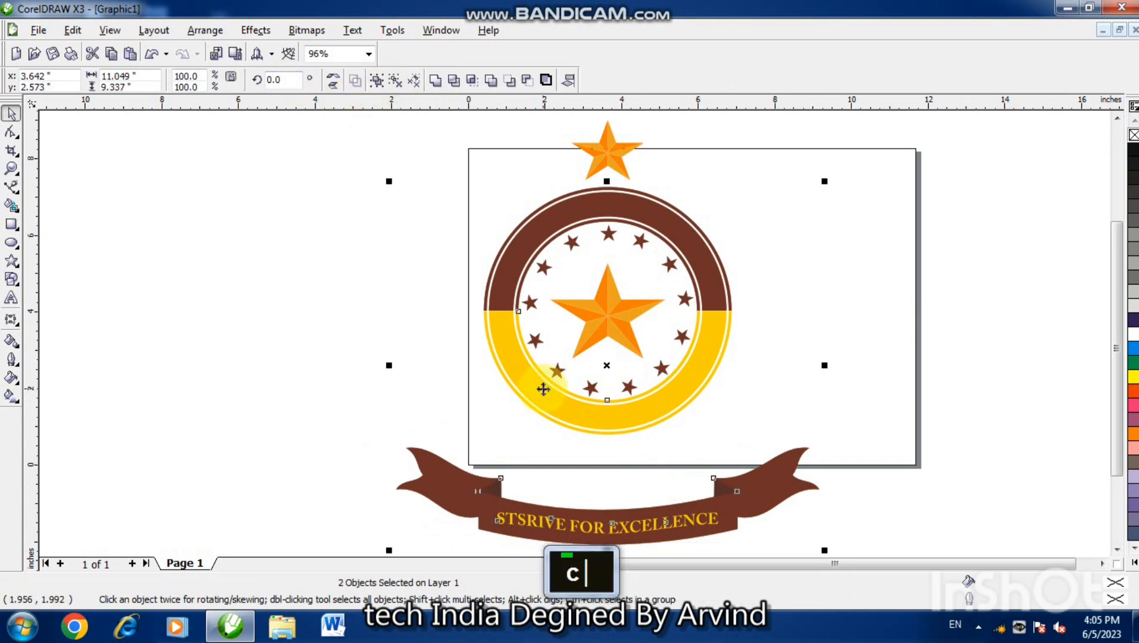
pyautogui.click(705, 427)
# Nudge the ribbon and motto group straight up to Y 1.021 inches so it sits against the ring's lower edge
pyautogui.click(670, 509)
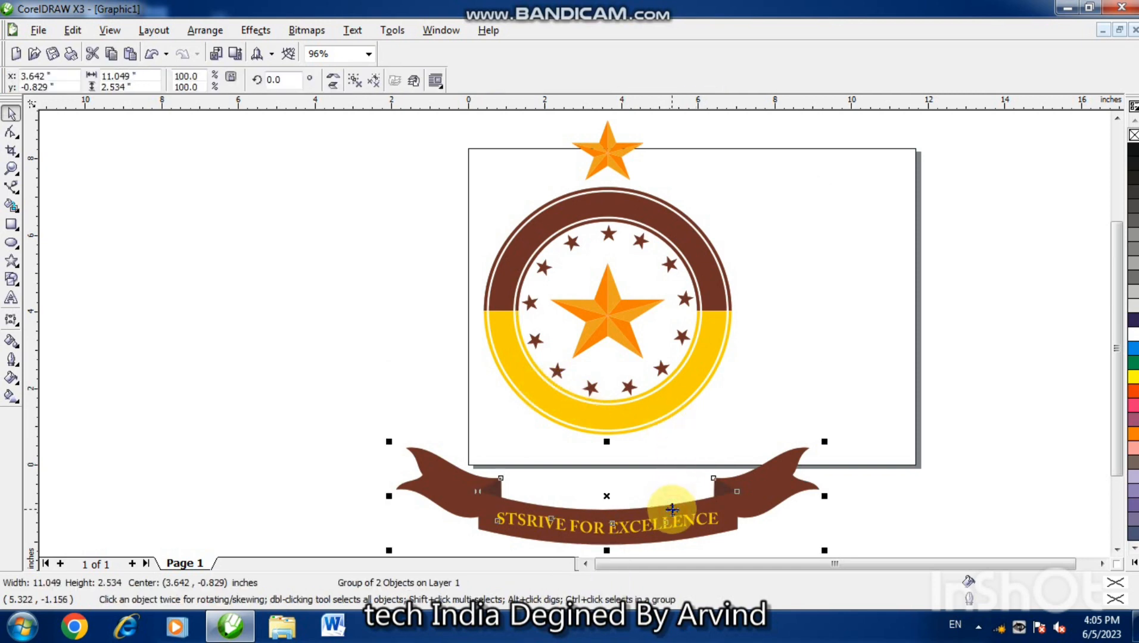
pyautogui.press('c')
pyautogui.press('Up')
pyautogui.press('Up')
pyautogui.press('Up')
pyautogui.press('Up')
pyautogui.press('Up')
pyautogui.press('Up')
pyautogui.press('Up')
pyautogui.press('Up')
pyautogui.press('Up')
pyautogui.press('Up')
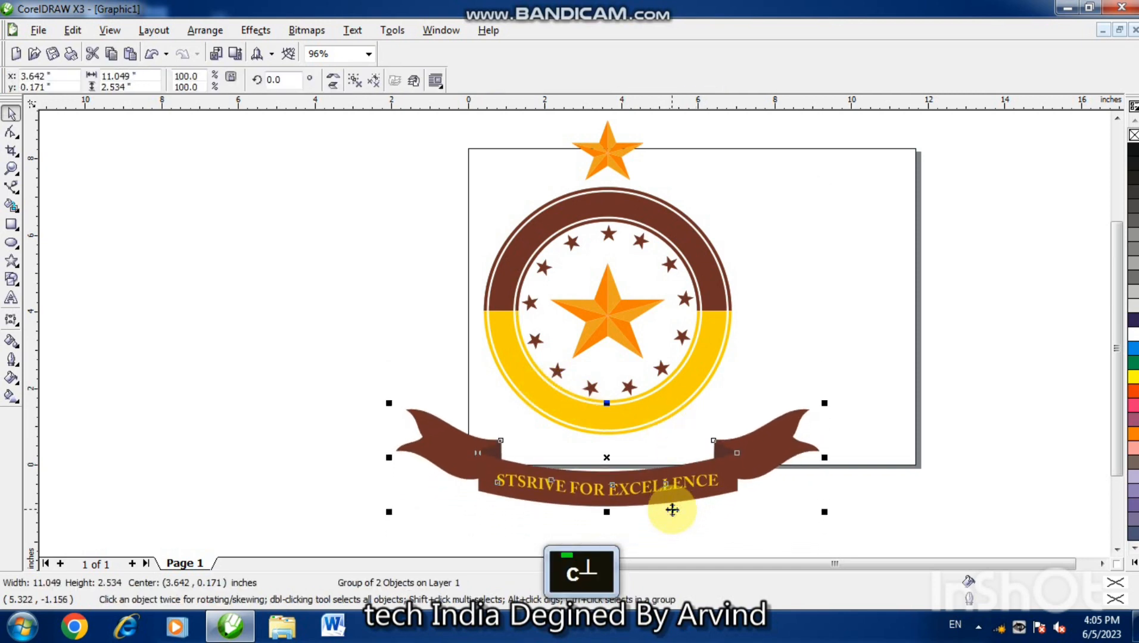
pyautogui.press('Up')
pyautogui.press('Up')
pyautogui.press('Up')
pyautogui.press('Up')
pyautogui.press('Up')
pyautogui.press('Up')
pyautogui.press('Up')
pyautogui.press('Up')
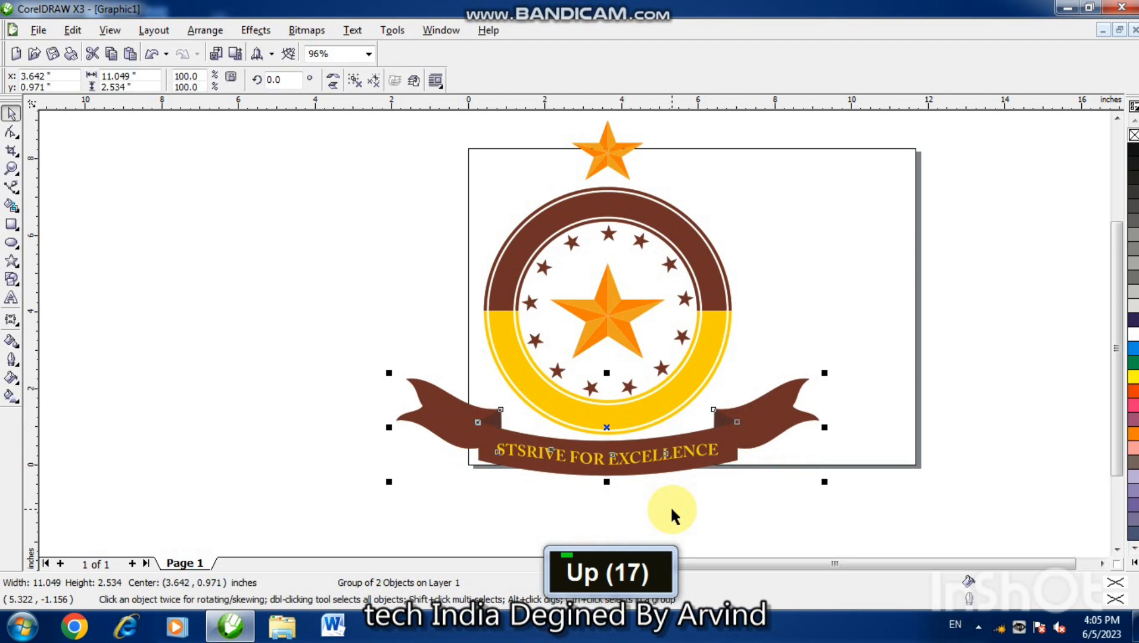
pyautogui.hotkey('ctrl', 'Up')
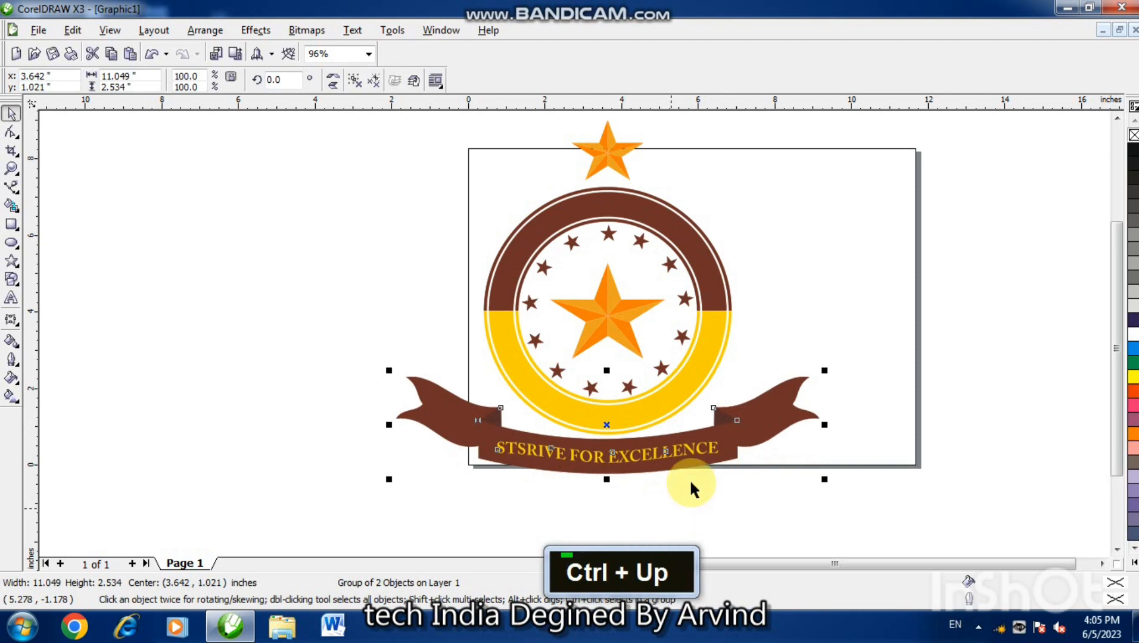
pyautogui.click(812, 286)
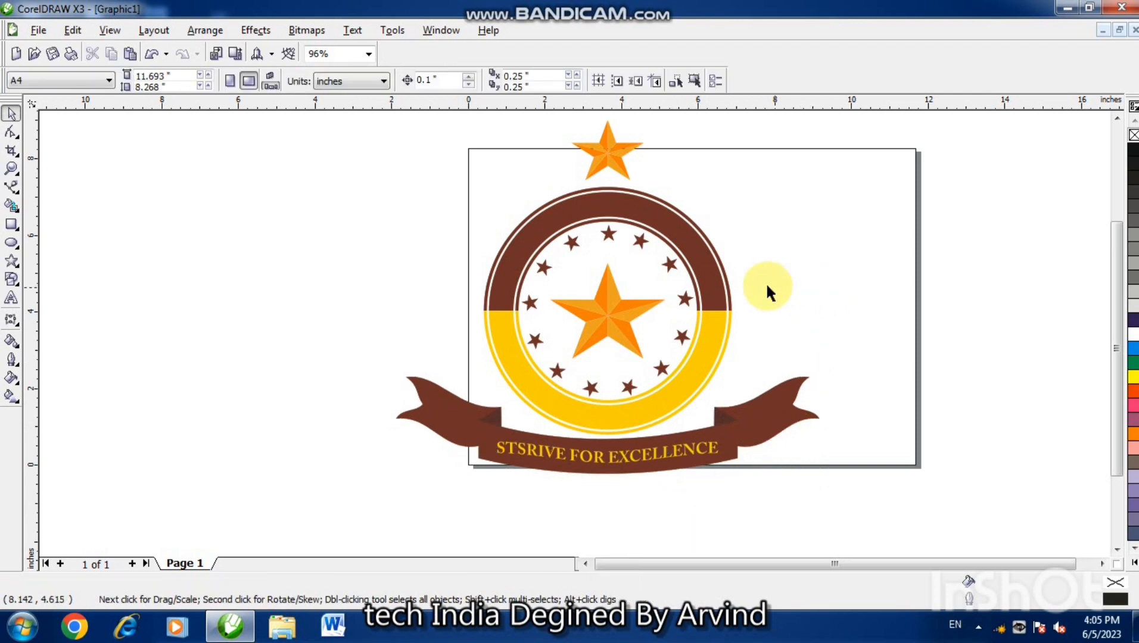
# Duplicate the star above the ring at about 1.22 × 1.01 inches and place one small copy on each side of it
pyautogui.click(637, 173)
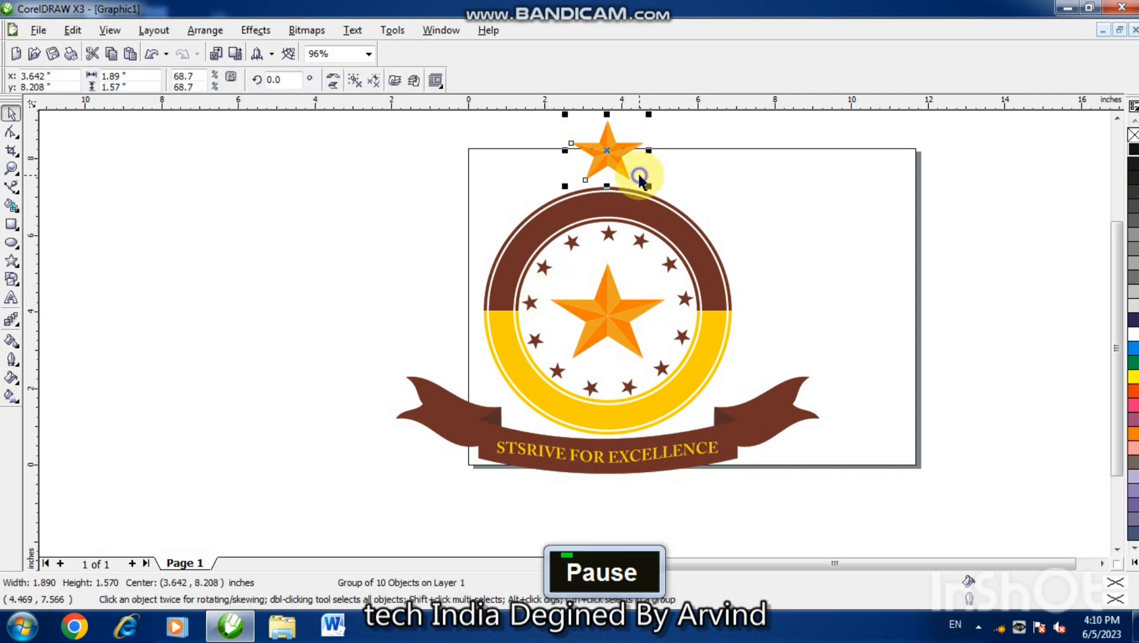
pyautogui.press('+')
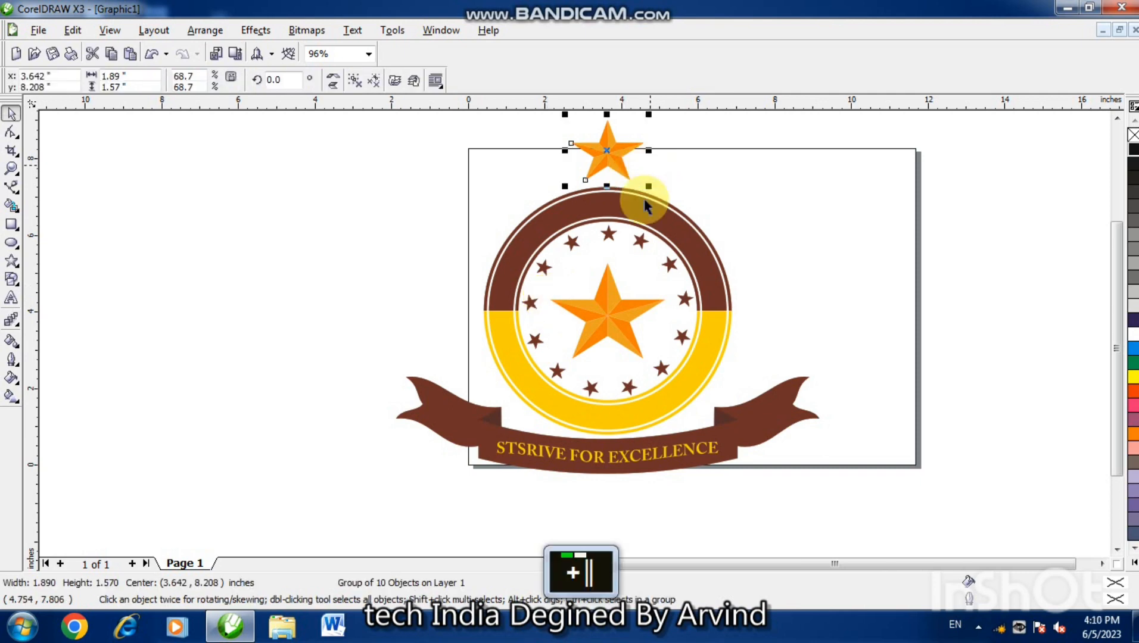
pyautogui.keyDown('shift'); pyautogui.moveTo(649, 186); pyautogui.dragTo(533, 177); pyautogui.keyUp('shift')
pyautogui.press('KP_Add')
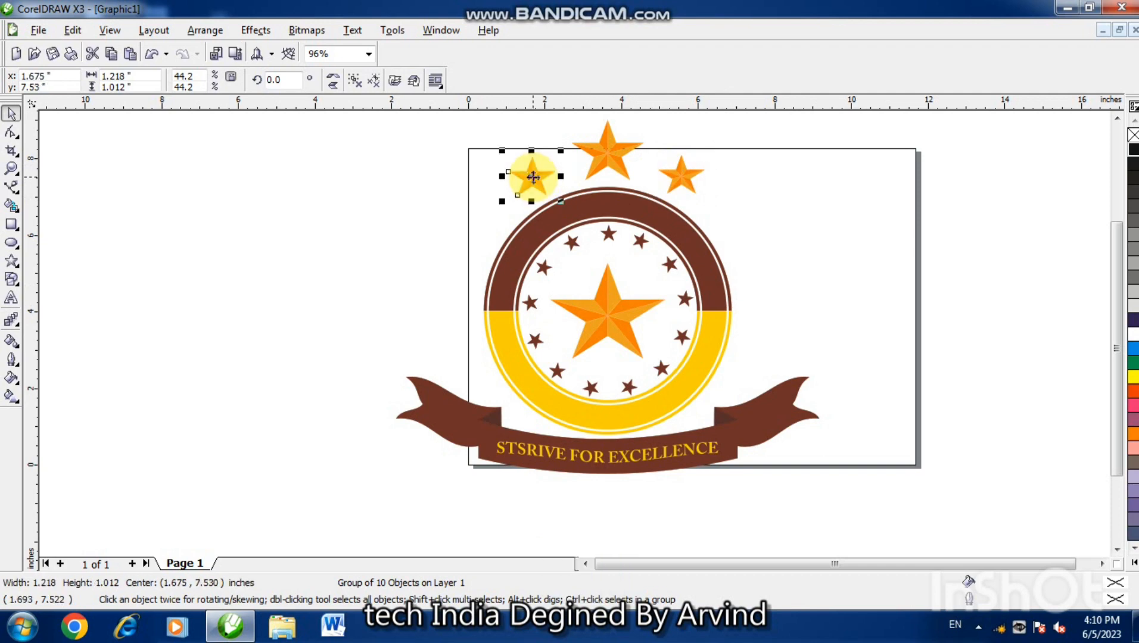
pyautogui.click(756, 195)
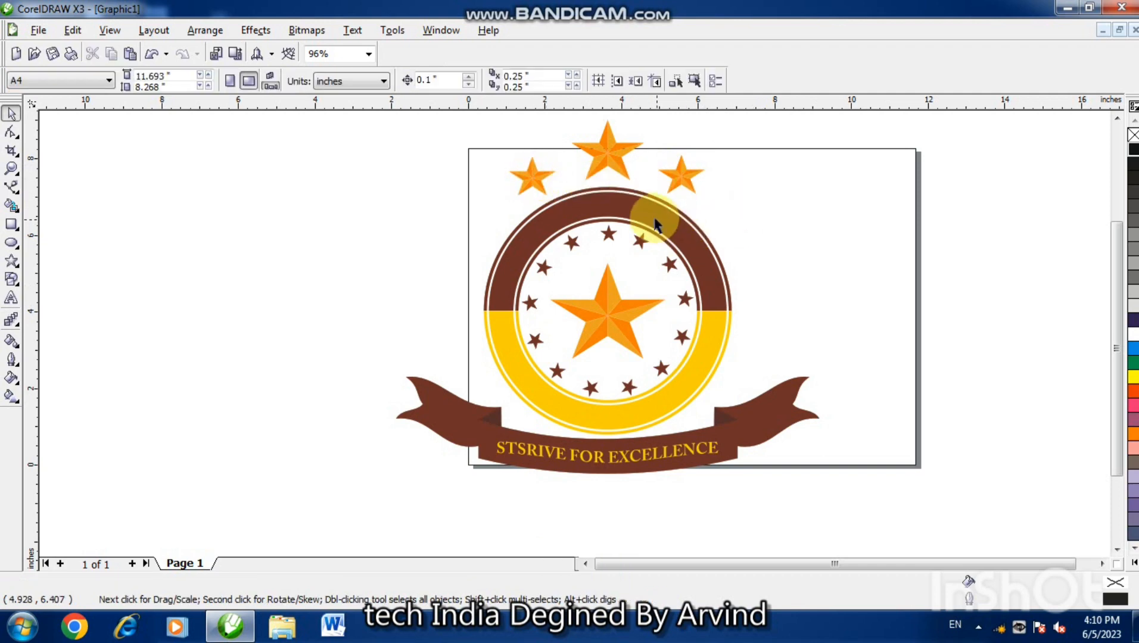
# Scale the whole emblem down proportionally to about 8.2 inches wide and move it onto the middle of the page
pyautogui.press('F3')
pyautogui.moveTo(421, 261); pyautogui.dragTo(723, 504)
pyautogui.keyDown('shift'); pyautogui.click(645, 454); pyautogui.keyUp('shift')
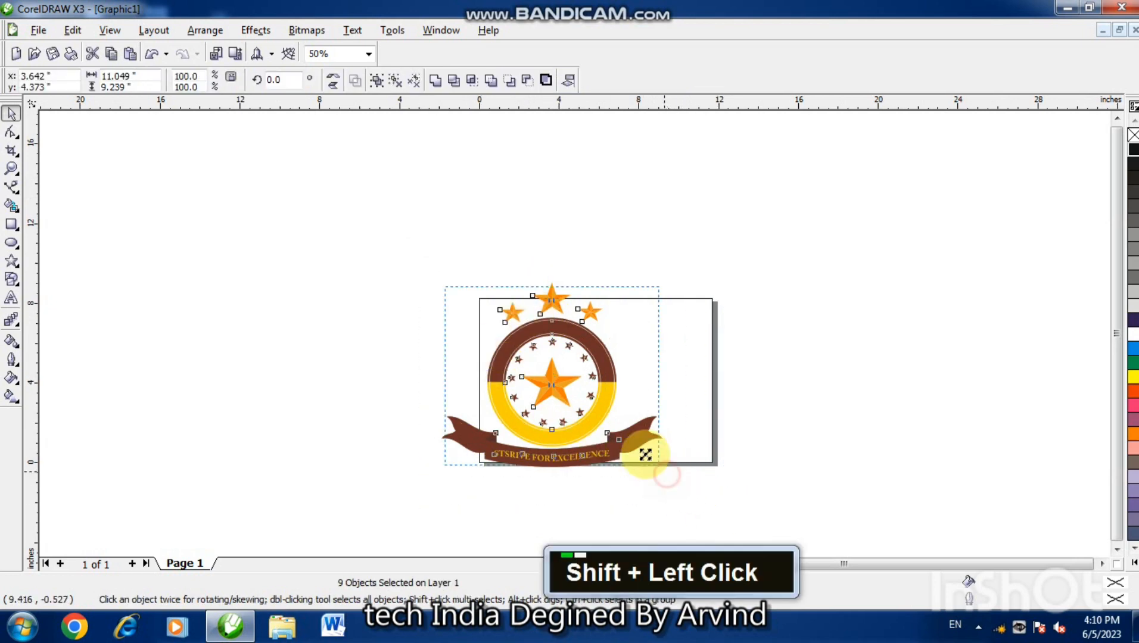
pyautogui.moveTo(645, 455); pyautogui.dragTo(622, 435)
pyautogui.moveTo(557, 380); pyautogui.dragTo(599, 384)
pyautogui.click(787, 396)
pyautogui.press('F4')
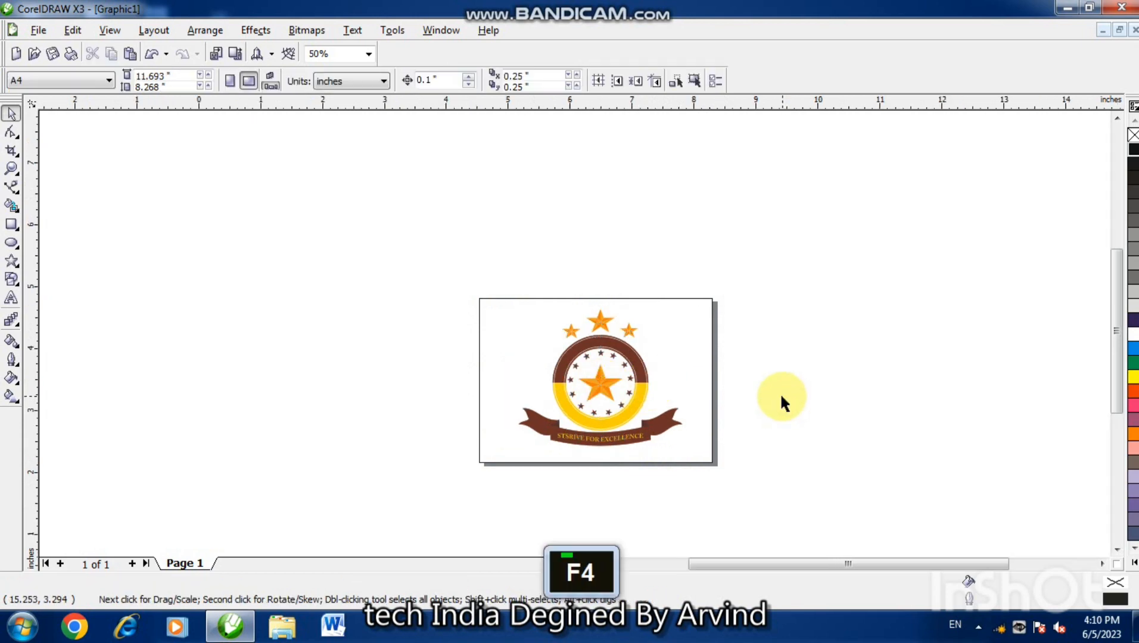
# Move the two small stars above the ring closer to the large top star
pyautogui.click(369, 55)
pyautogui.click(358, 83)
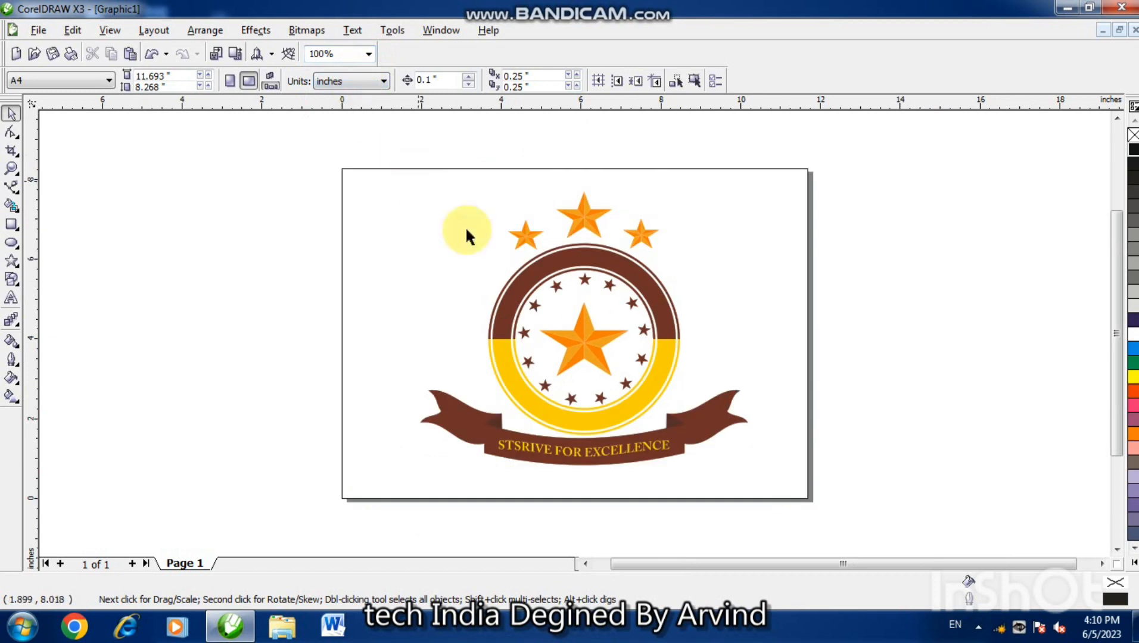
pyautogui.click(525, 242)
pyautogui.moveTo(526, 240); pyautogui.dragTo(531, 236)
pyautogui.click(642, 239)
pyautogui.doubleClick(641, 238)
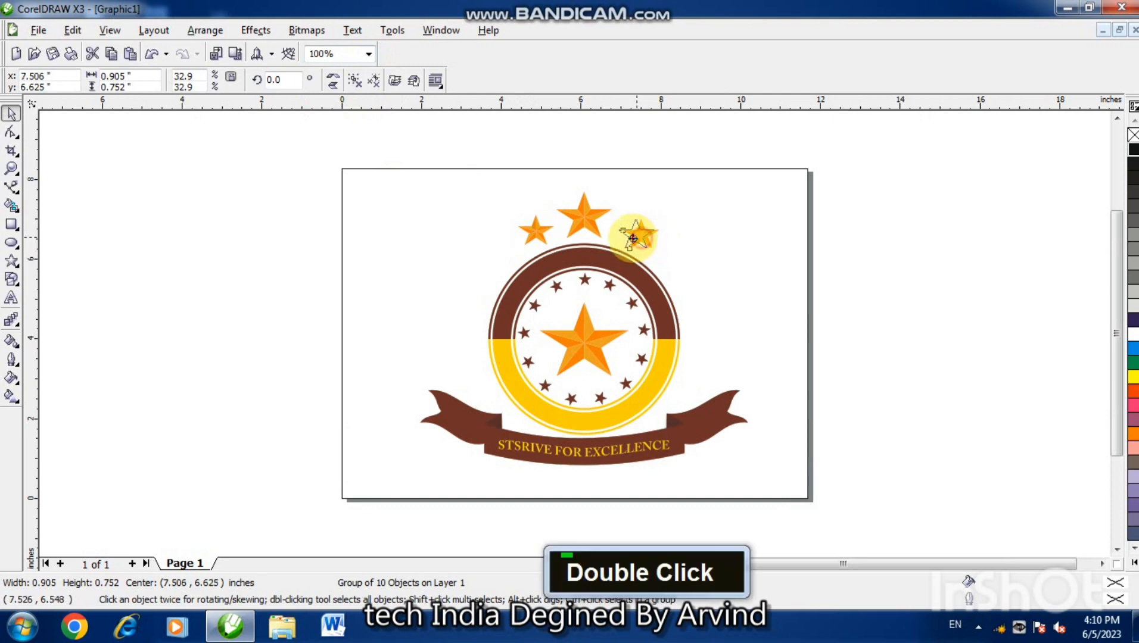
pyautogui.moveTo(641, 238); pyautogui.dragTo(631, 230)
pyautogui.click(691, 247)
# Group all nine emblem objects and nudge the group to X 5.777, Y 4.348 inches on the page
pyautogui.click(519, 235)
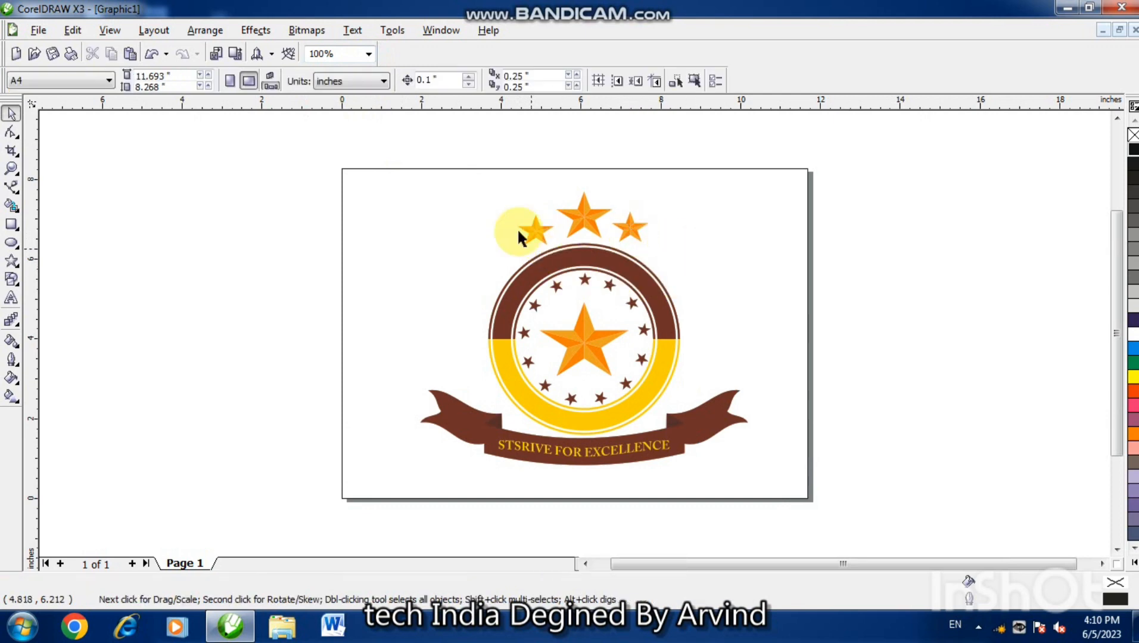
pyautogui.moveTo(485, 339); pyautogui.dragTo(798, 504)
pyautogui.click(377, 81)
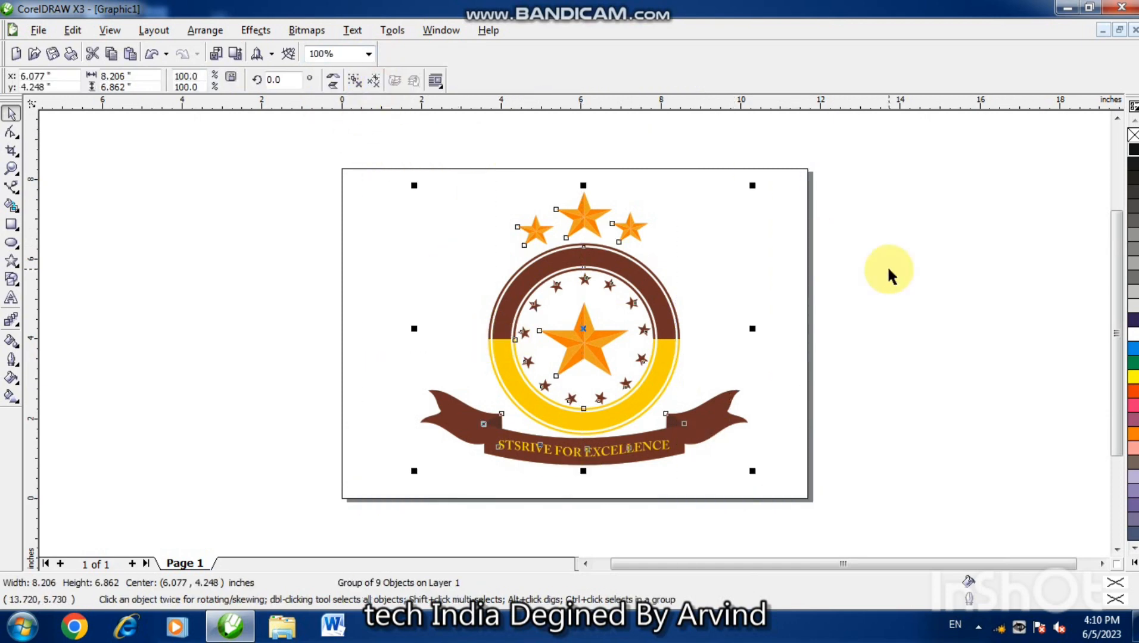
pyautogui.press('Left')
pyautogui.press('Up')
pyautogui.press('Left')
pyautogui.press('Left')
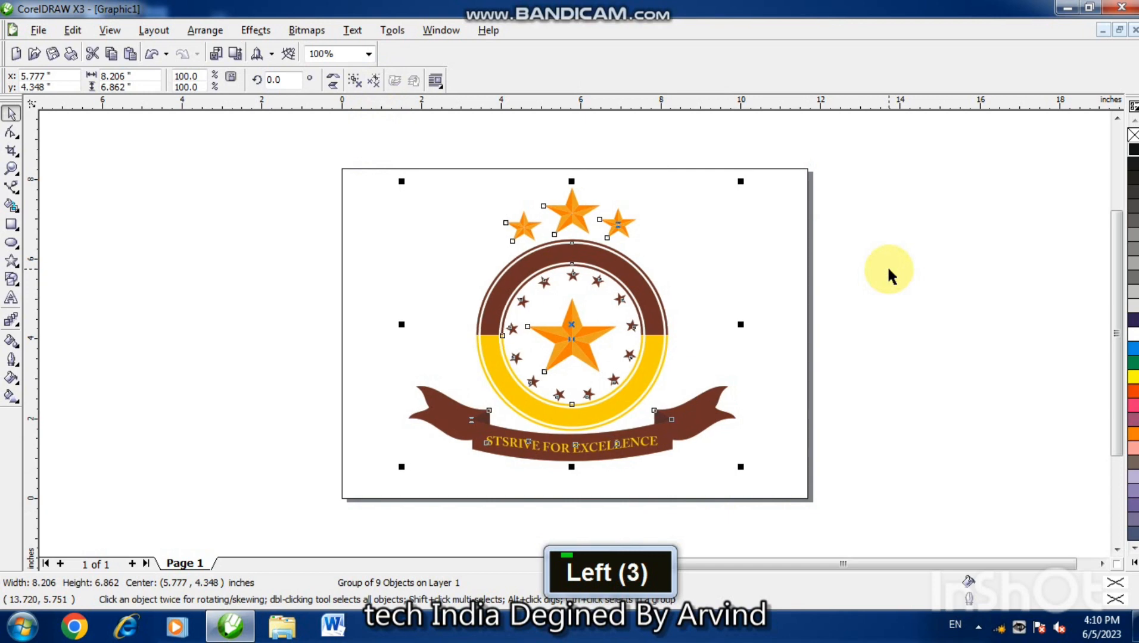
# Nudge the grouped emblem down by 0.1 inch on the page and deselect it
pyautogui.press('Down')
pyautogui.click(885, 265)
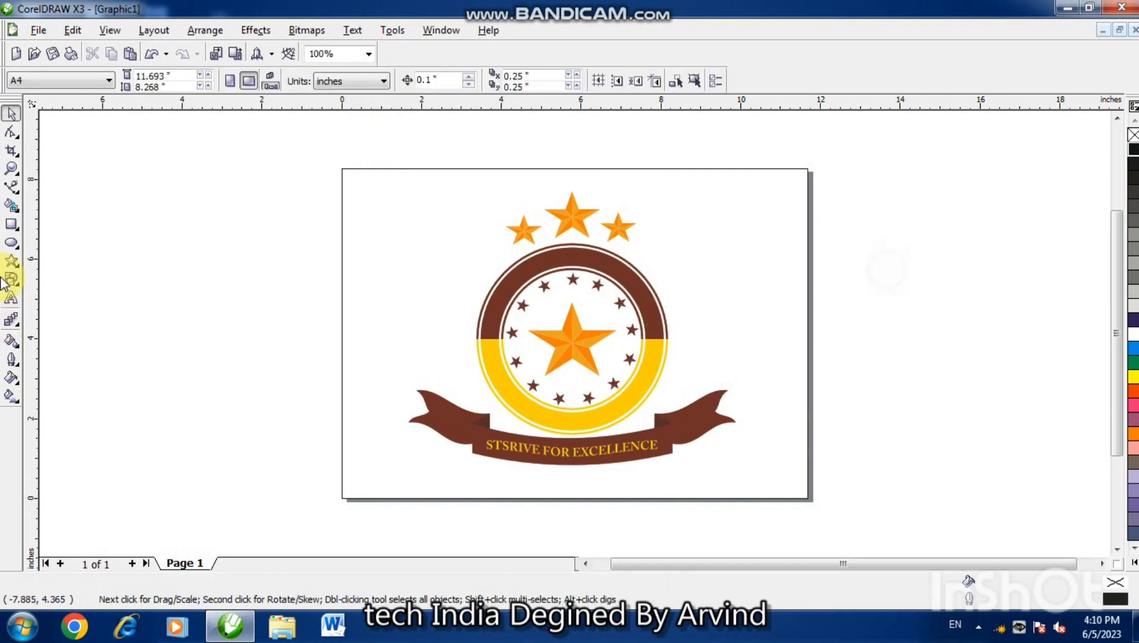
# Add two-line artistic text beside the emblem reading "Tech India" and, below it, "By" followed by the designer's first name
pyautogui.click(12, 299)
pyautogui.click(385, 273)
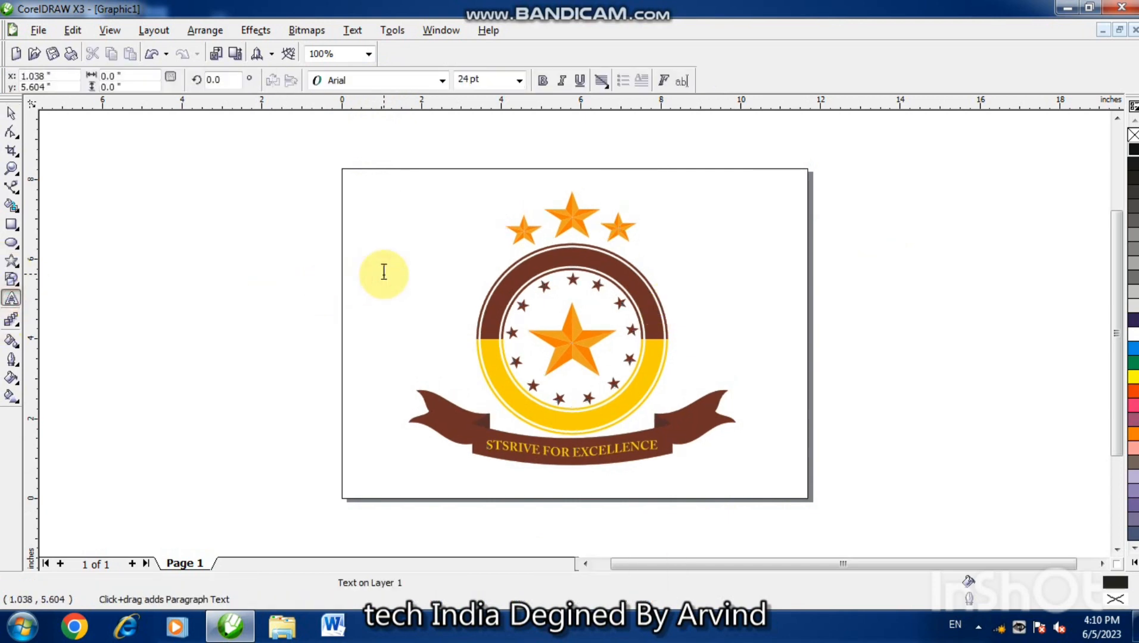
pyautogui.write('Tech')
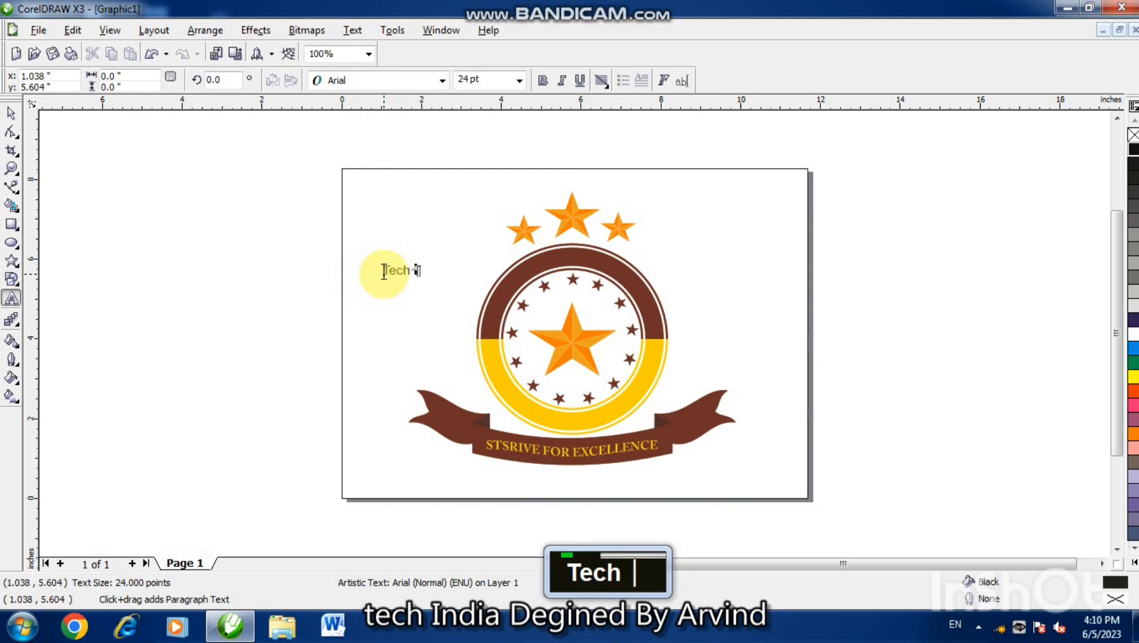
pyautogui.write(' Ind')
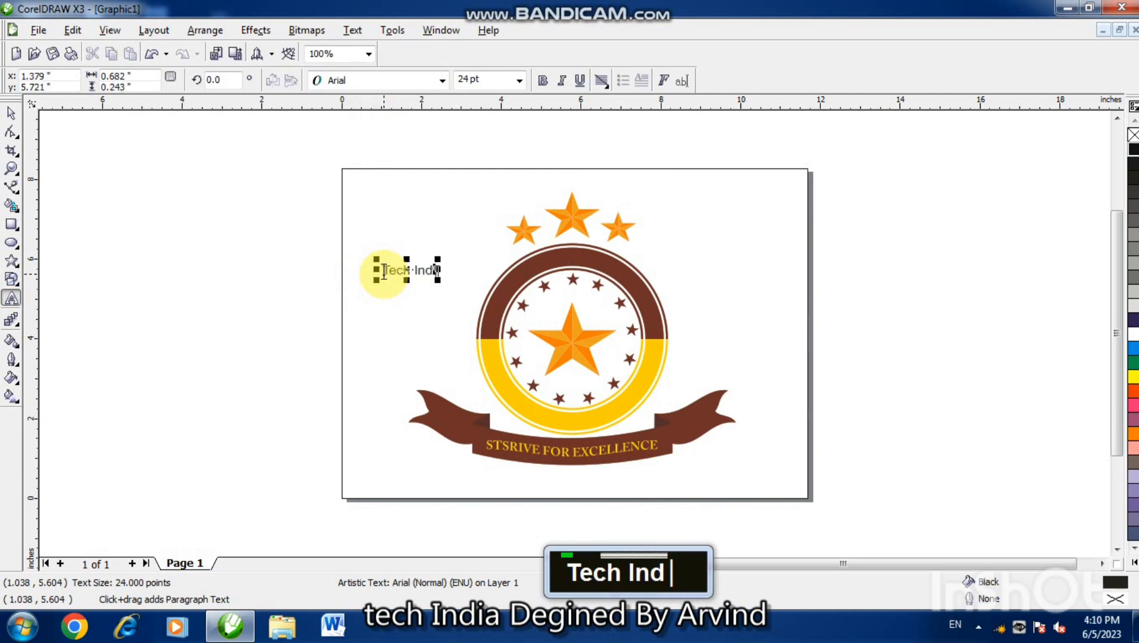
pyautogui.write('a')
pyautogui.press('BackSpace')
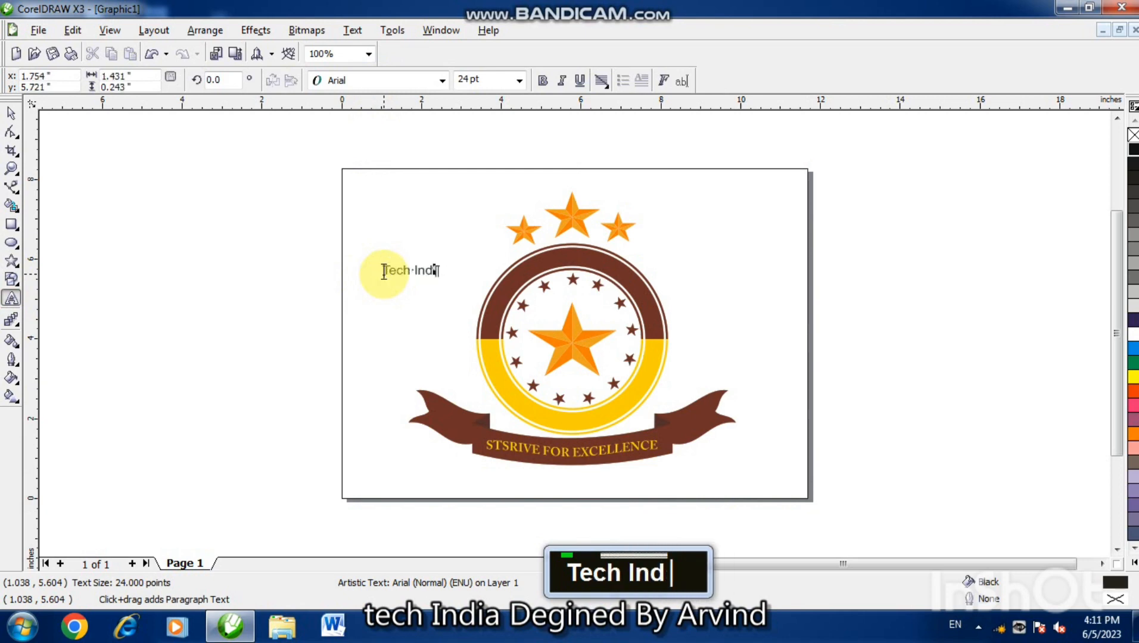
pyautogui.write('iaa')
pyautogui.press('BackSpace')
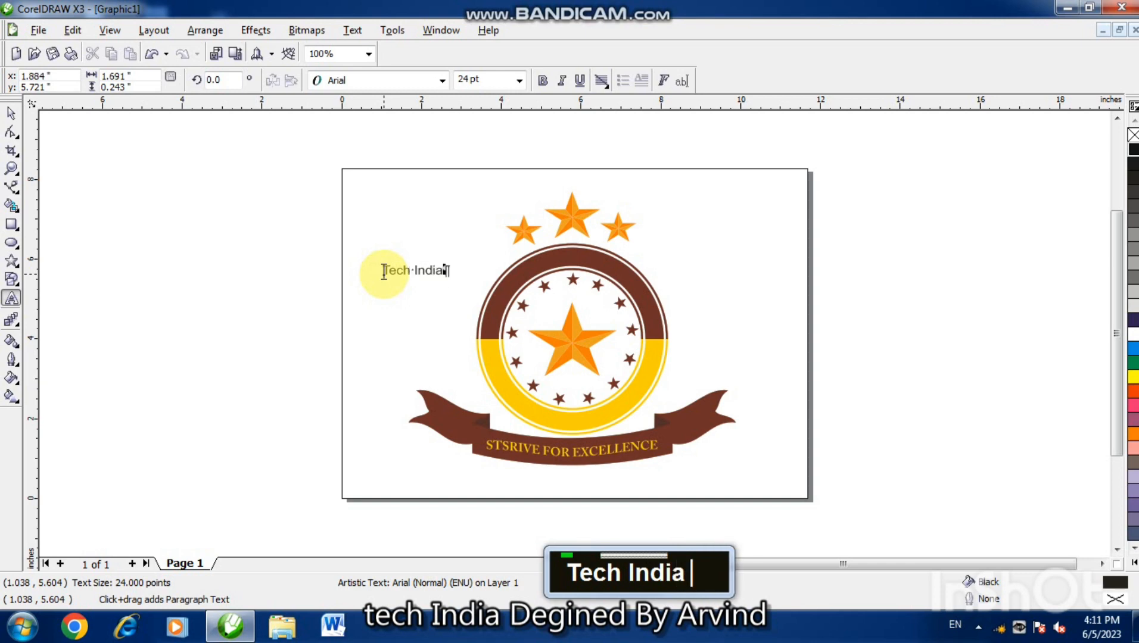
pyautogui.press('Return')
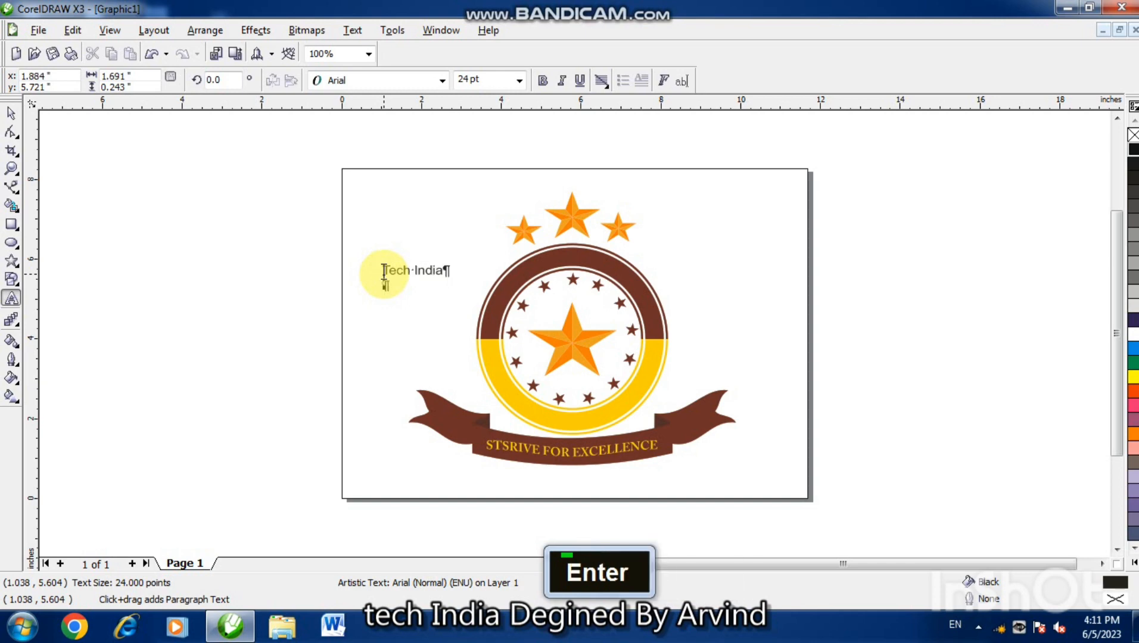
pyautogui.write('By')
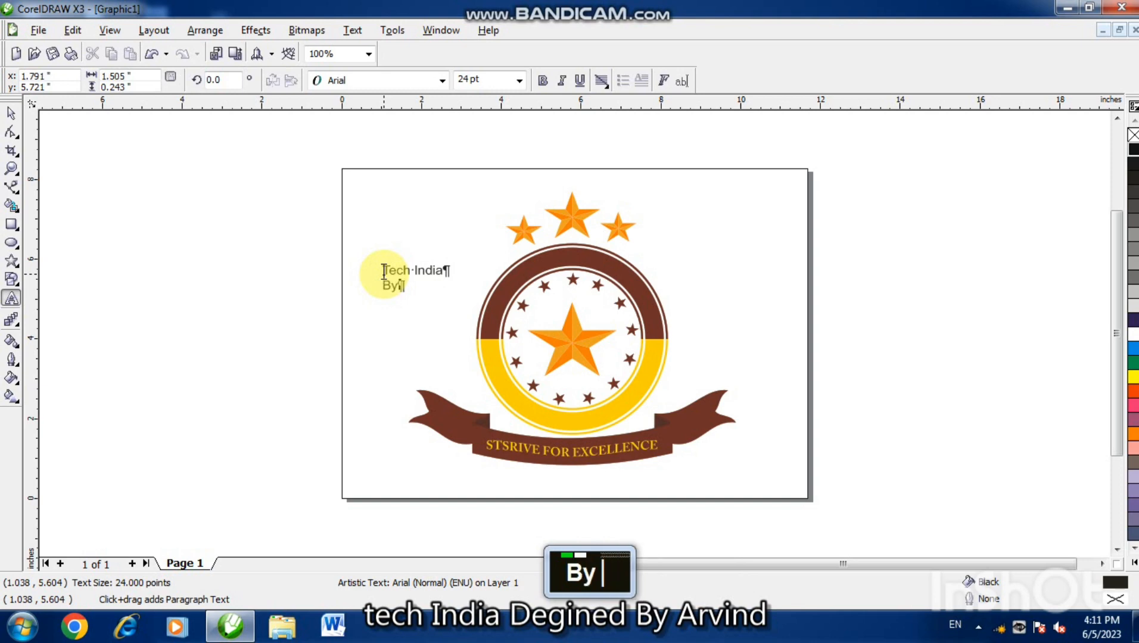
pyautogui.write(' Arvind')
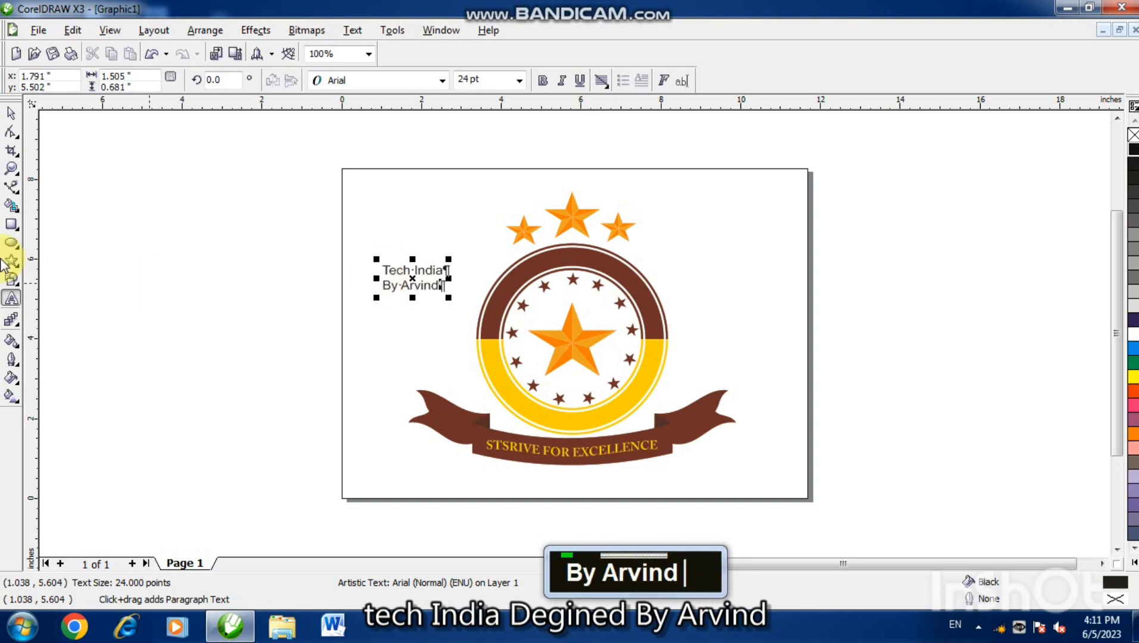
pyautogui.click(11, 113)
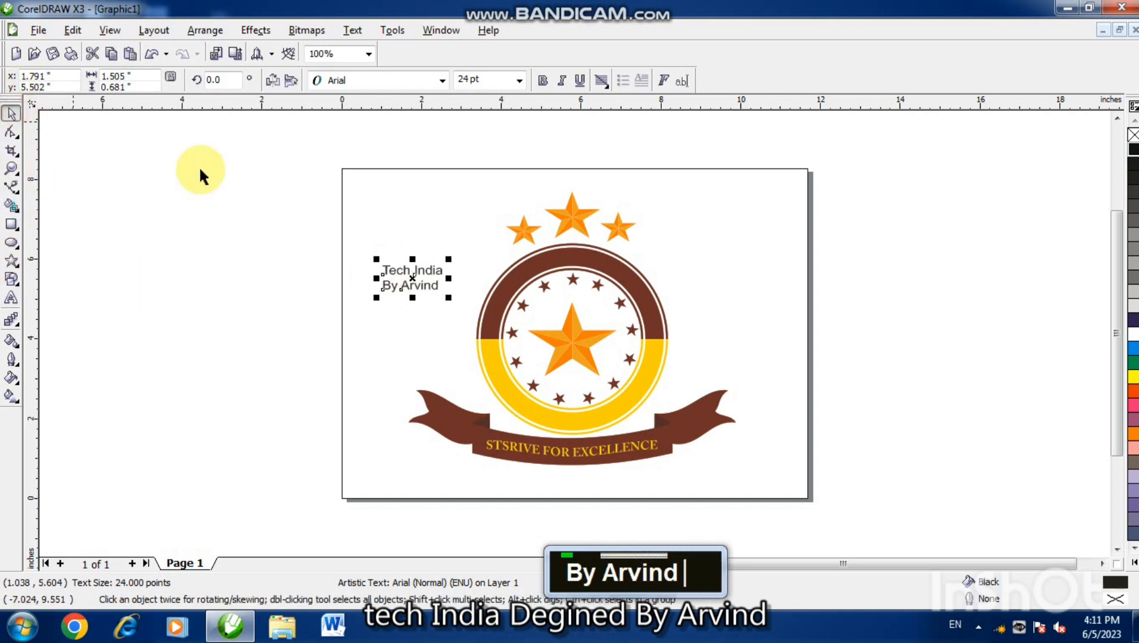
# Centre-align the two-line credit text and set its font to Script MT Bold
pyautogui.click(602, 83)
pyautogui.click(619, 132)
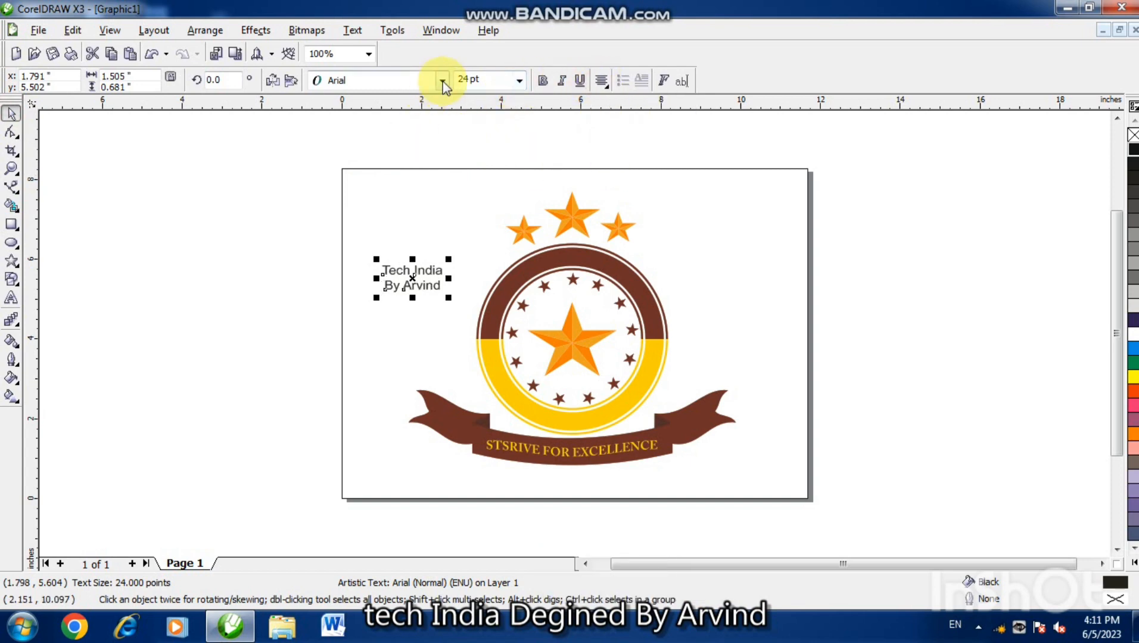
pyautogui.click(442, 81)
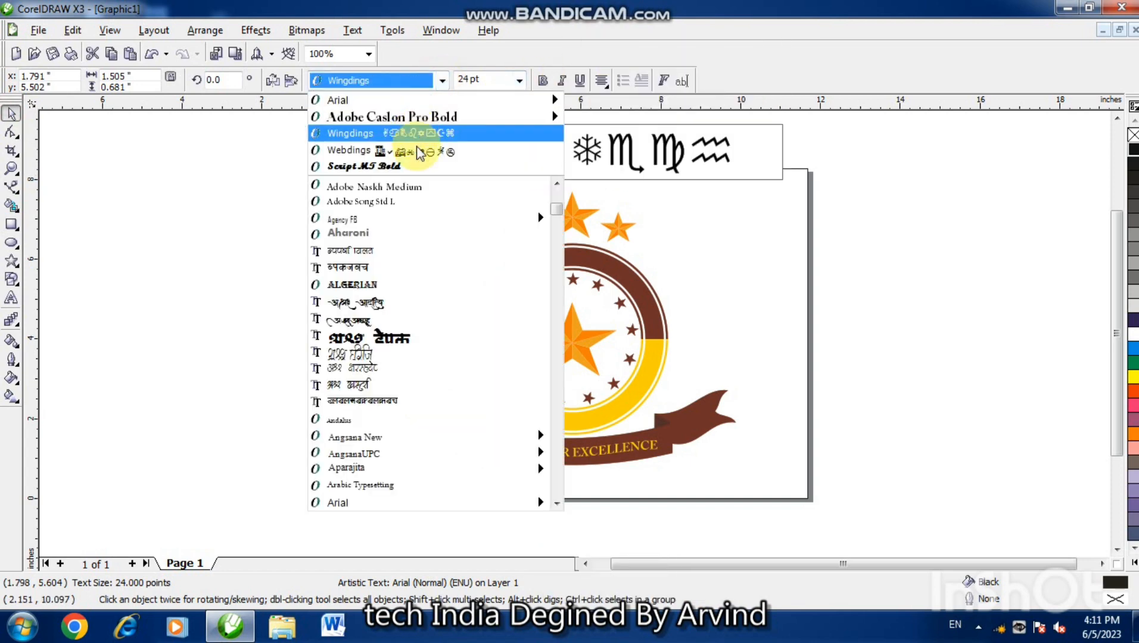
pyautogui.click(419, 169)
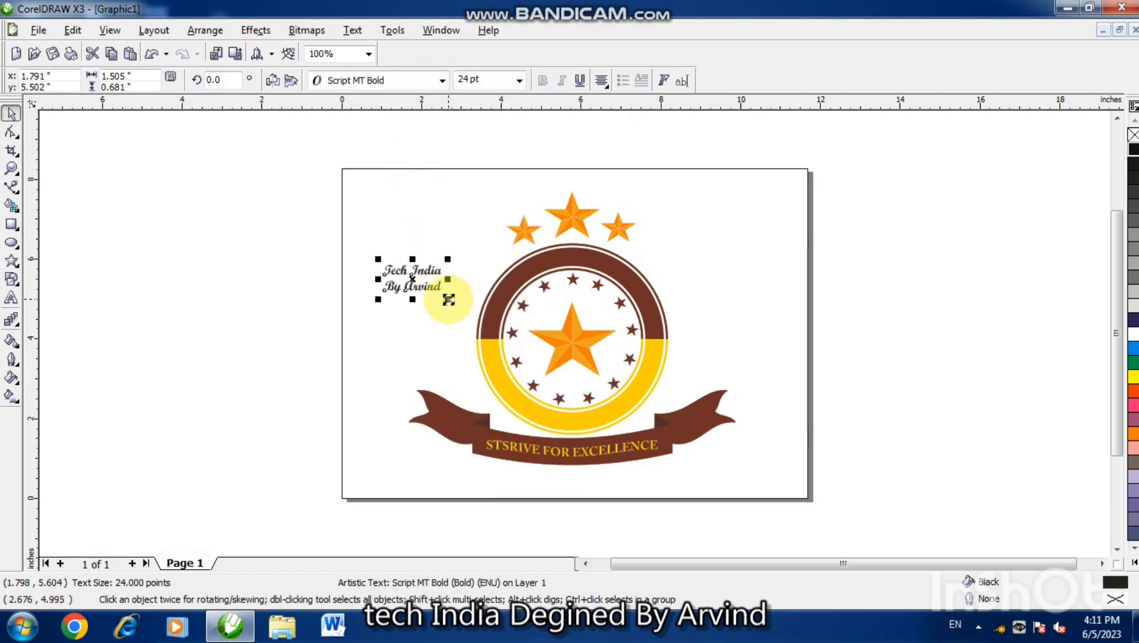
# Enlarge the credit text to about 35 pt and move it to the blank area at the emblem's upper right
pyautogui.moveTo(449, 300); pyautogui.dragTo(464, 309)
pyautogui.moveTo(414, 279); pyautogui.dragTo(730, 253)
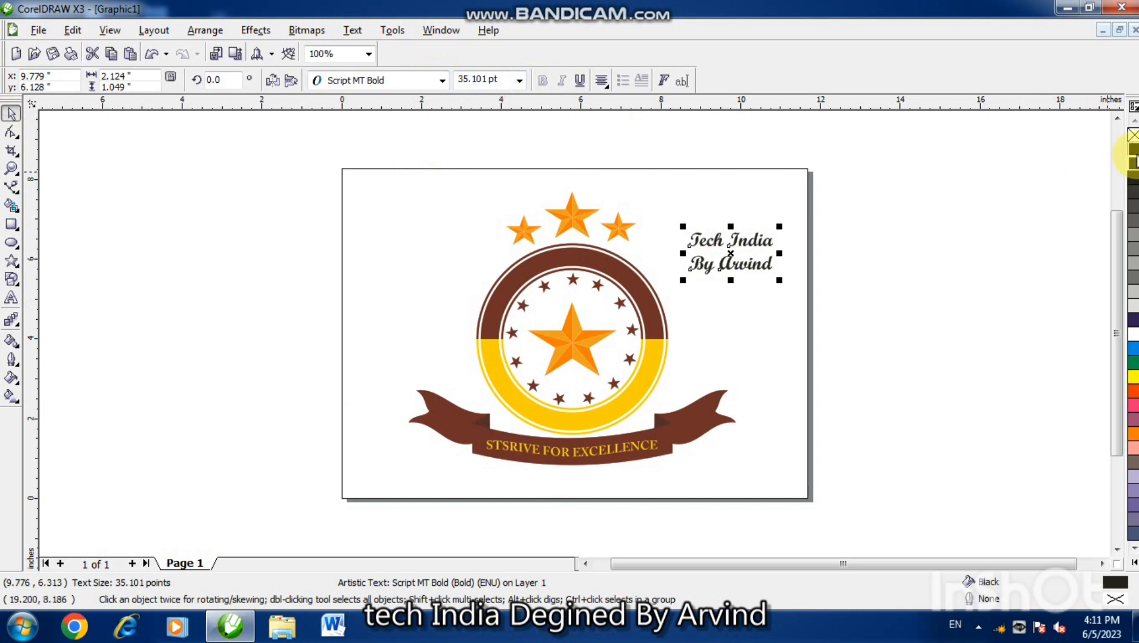
# Fill the credit text with 100C 100M 100Y 100K black, deselect it and toggle the full-screen preview
pyautogui.rightClick(1132, 152)
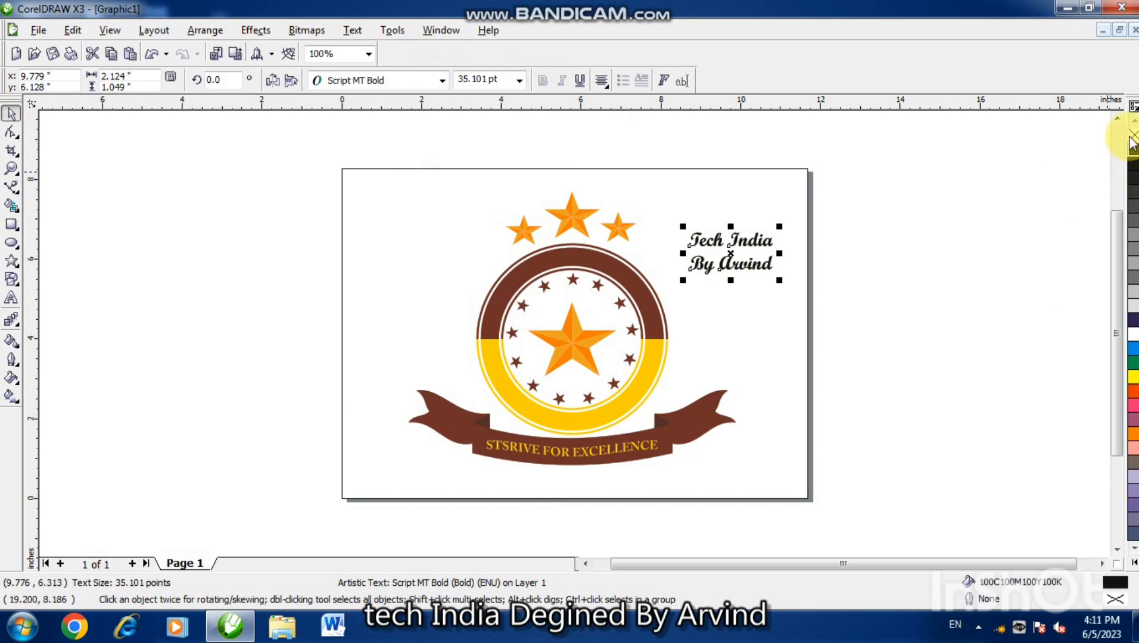
pyautogui.click(1003, 197)
pyautogui.press('F9')
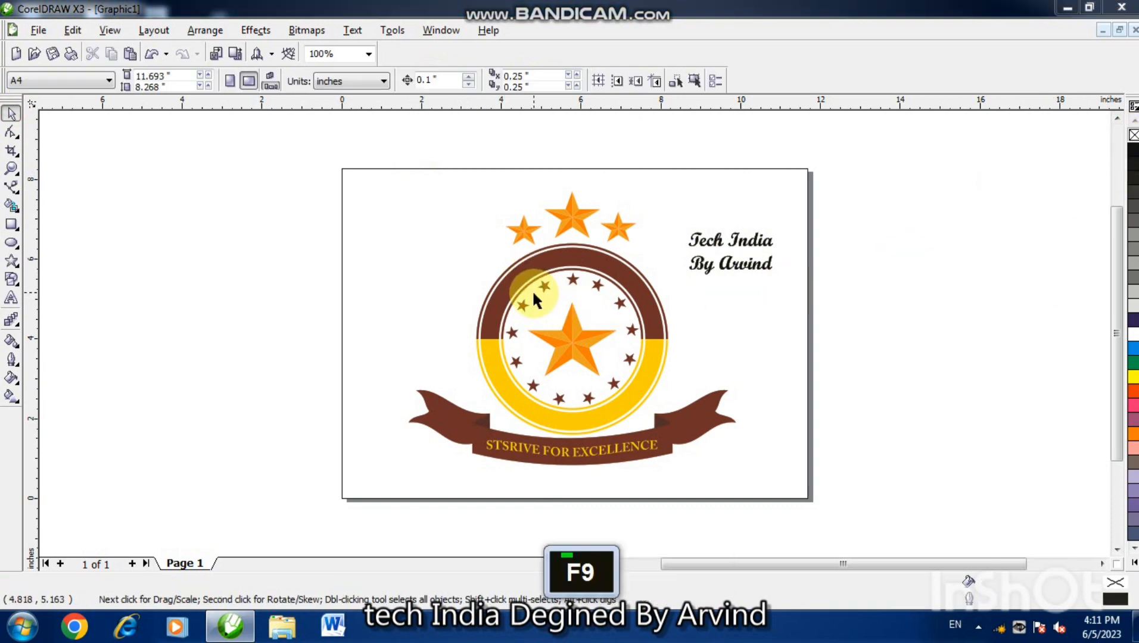